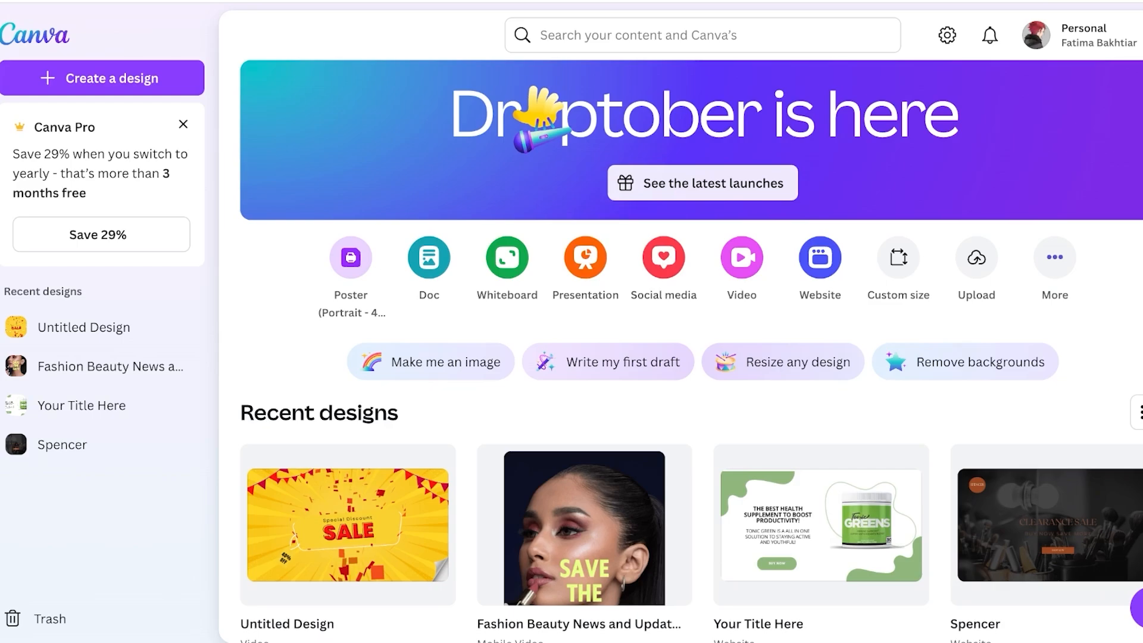
Glance over the recent designs on the Canva home page, then switch to a fresh browser tab
scroll(821, 381, "down", 3)
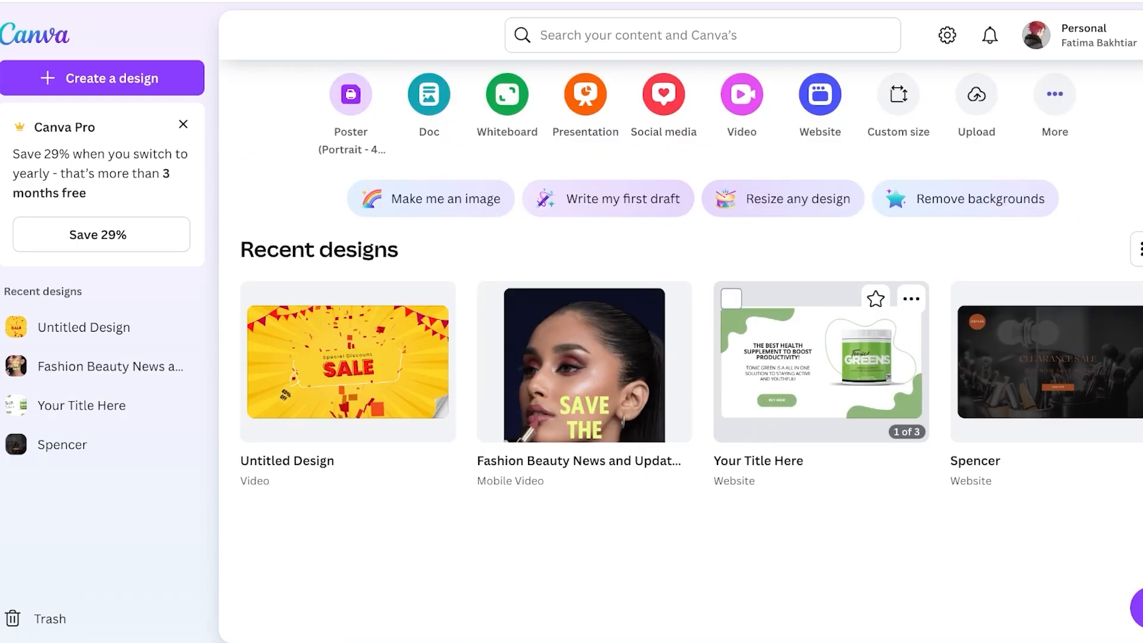
scroll(821, 381, "up", 3)
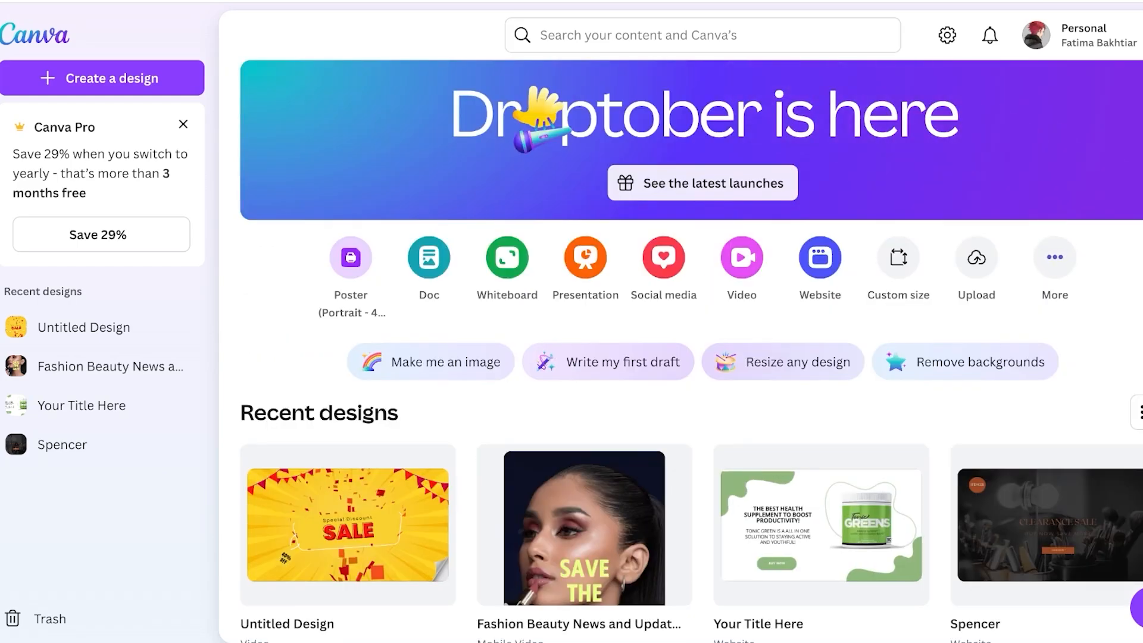
key("super+t")
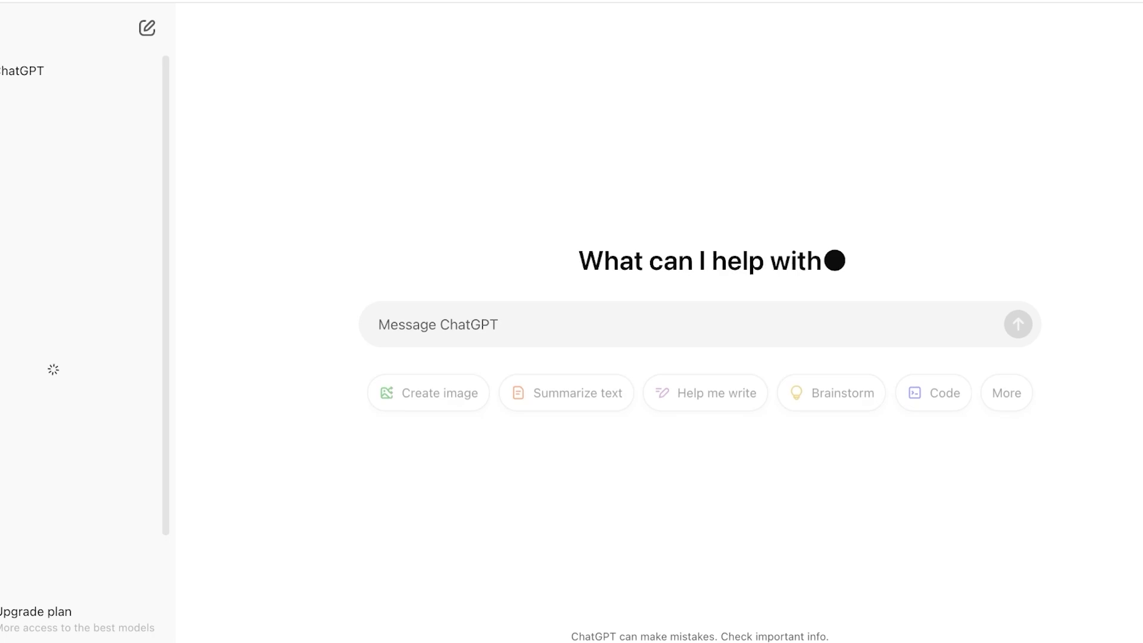
Ask ChatGPT 'io psychology famous experiments' and read the listed studies, including Equity Theory
scroll(98, 392, "down", 5)
scroll(98, 382, "up", 3)
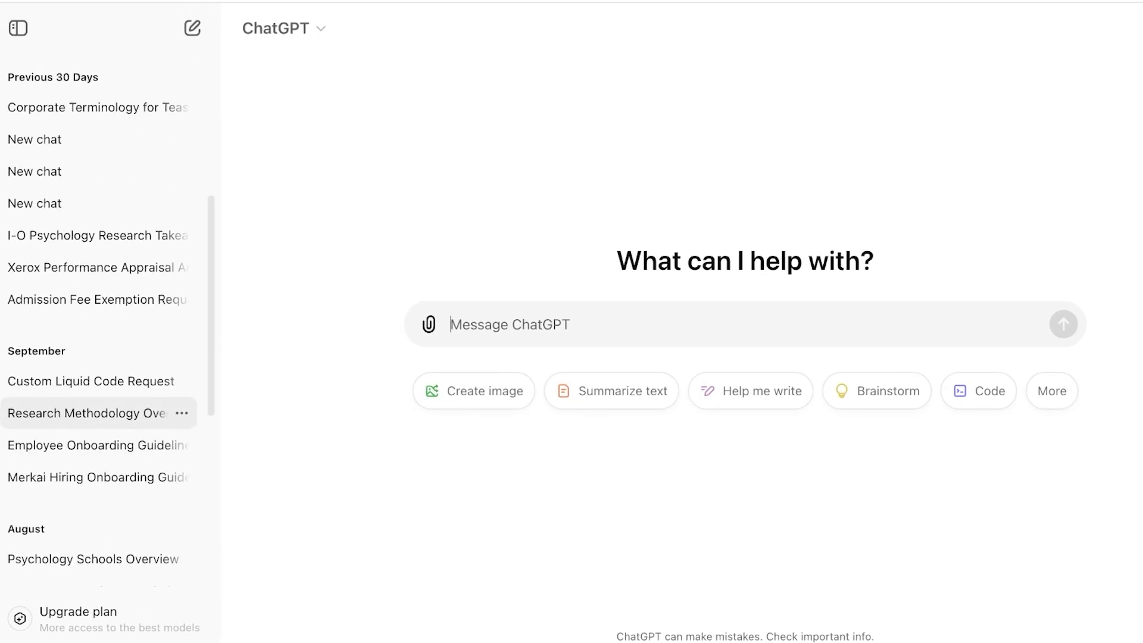
scroll(98, 439, "up", 5)
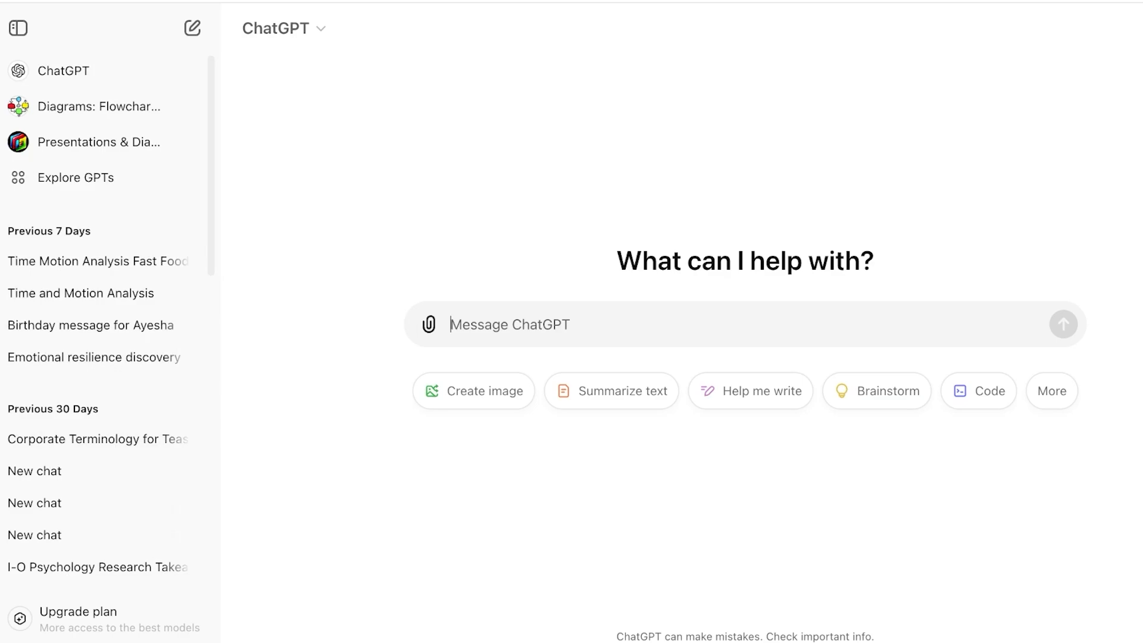
type("io ps")
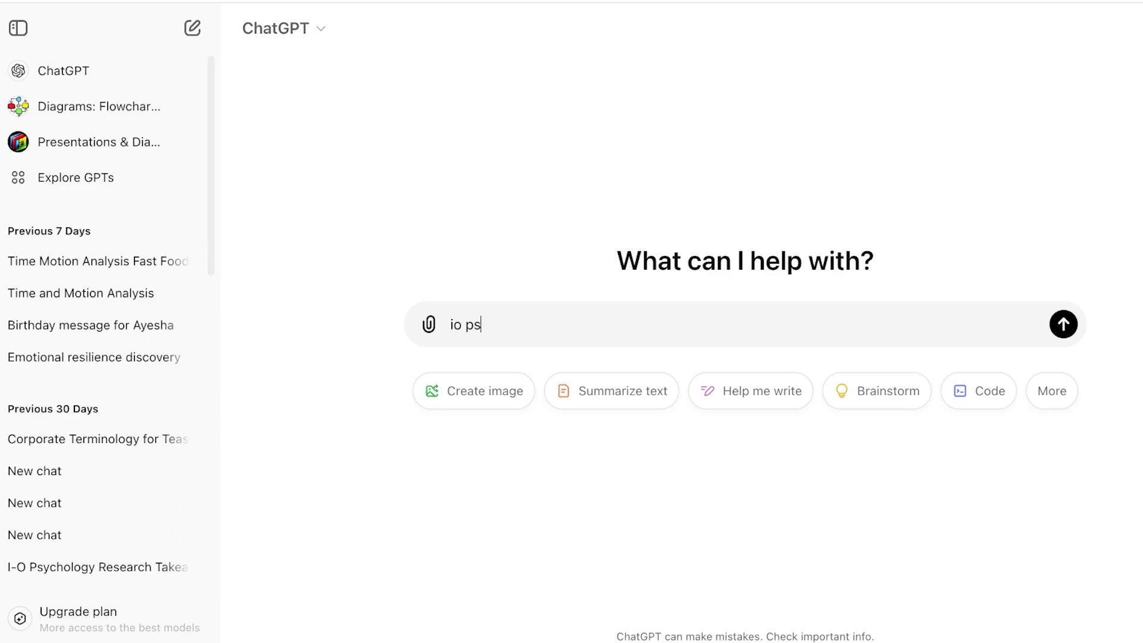
type("ychology famous")
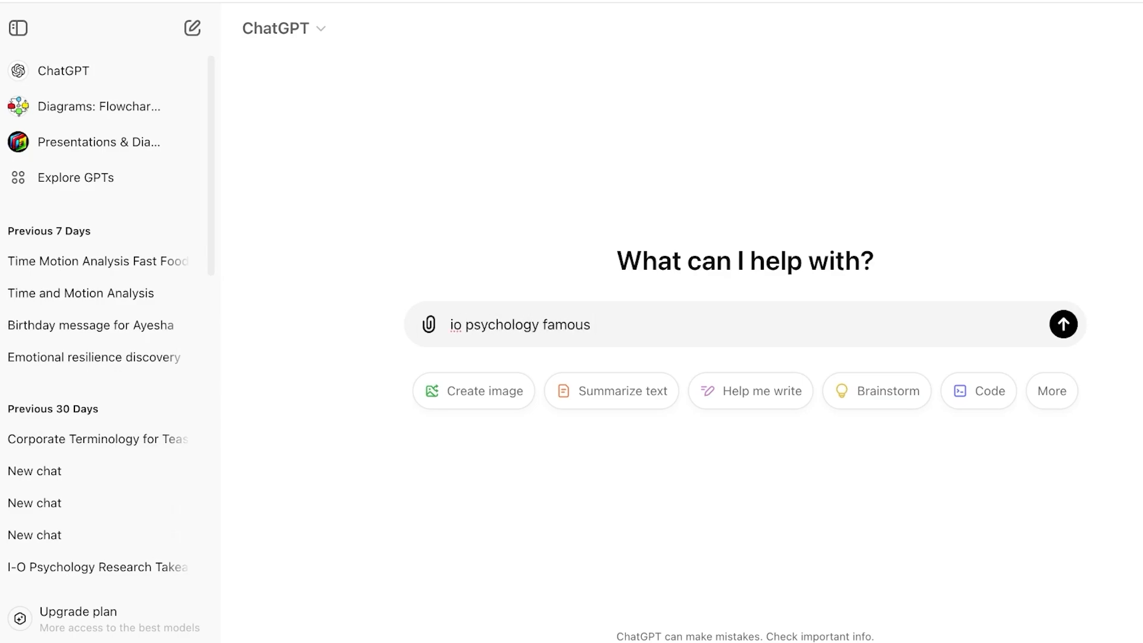
type(" experiments")
key("Return")
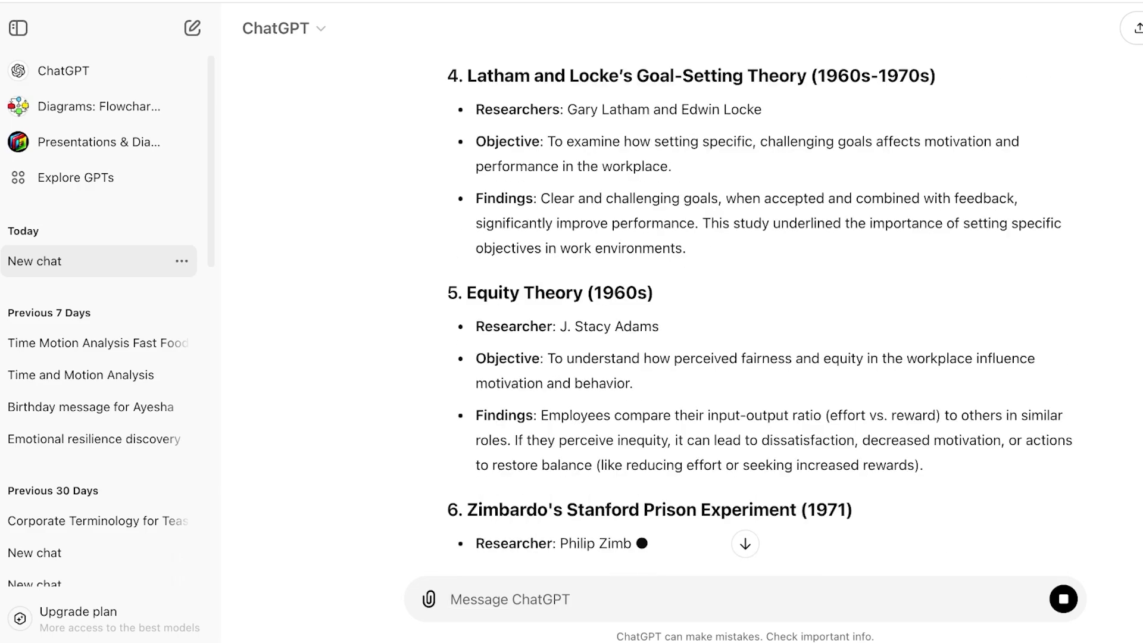
scroll(745, 322, "up", 15)
scroll(745, 322, "down", 16)
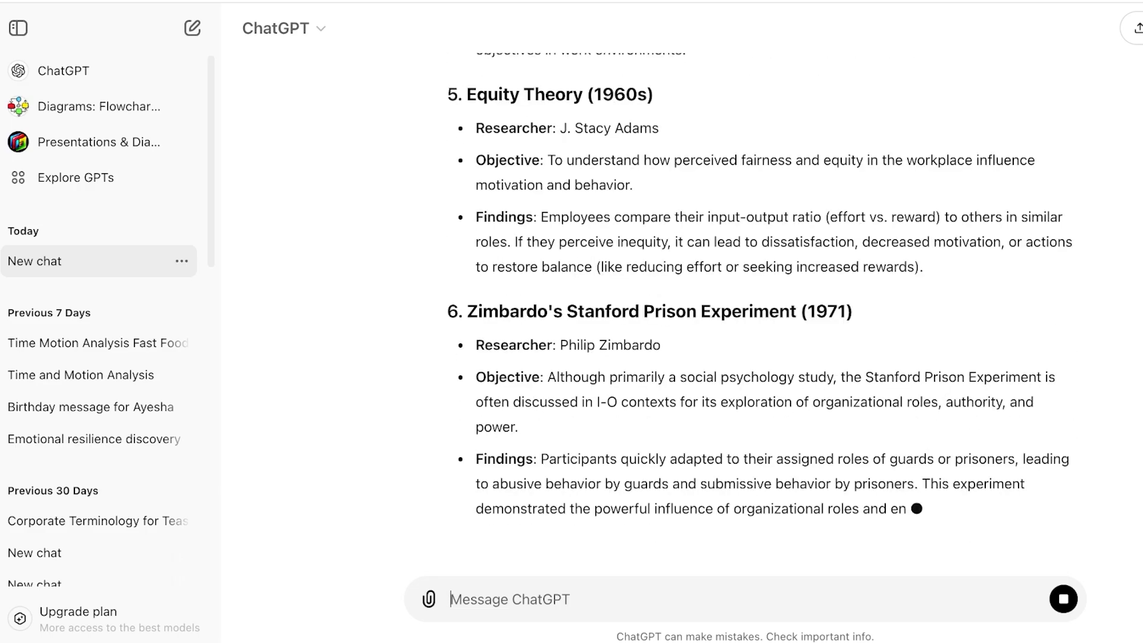
scroll(745, 322, "up", 6)
scroll(745, 321, "down", 3)
scroll(759, 316, "up", 1)
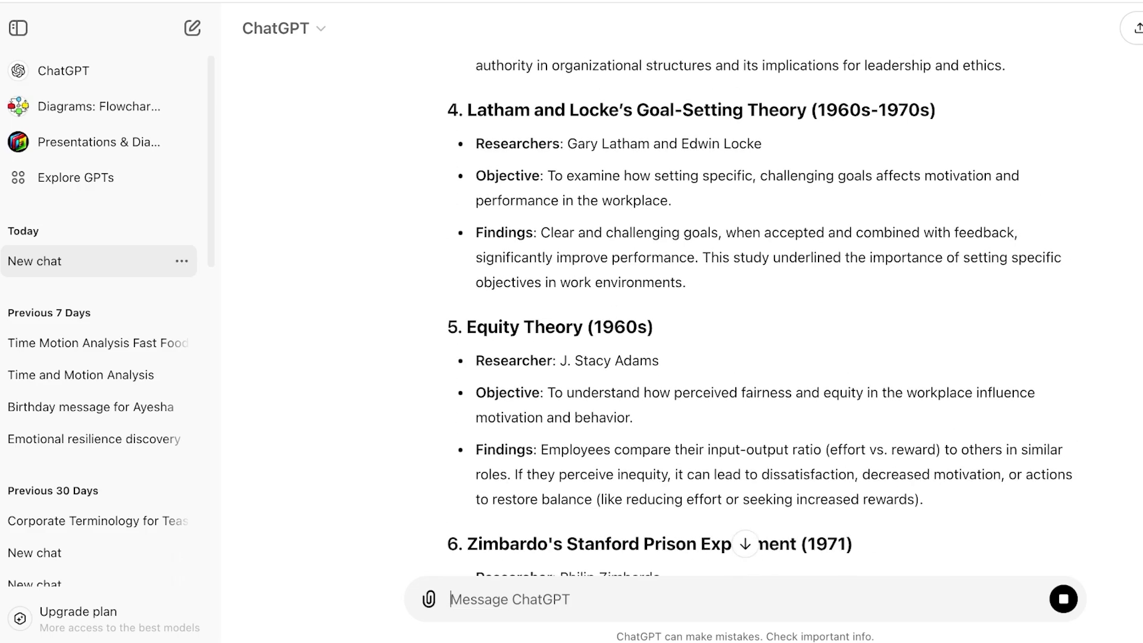
Ask ChatGPT to 'write in detail about the equity theory so i can add it to my slides'
type("write in d")
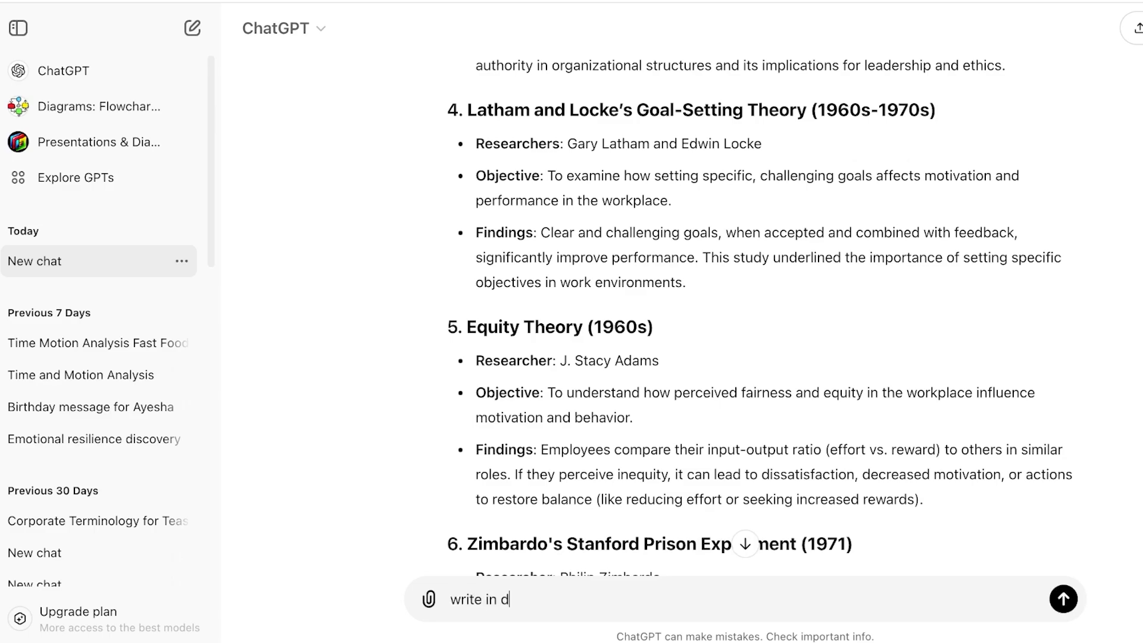
type("etail about the eq")
key("BackSpace")
type("equity theo")
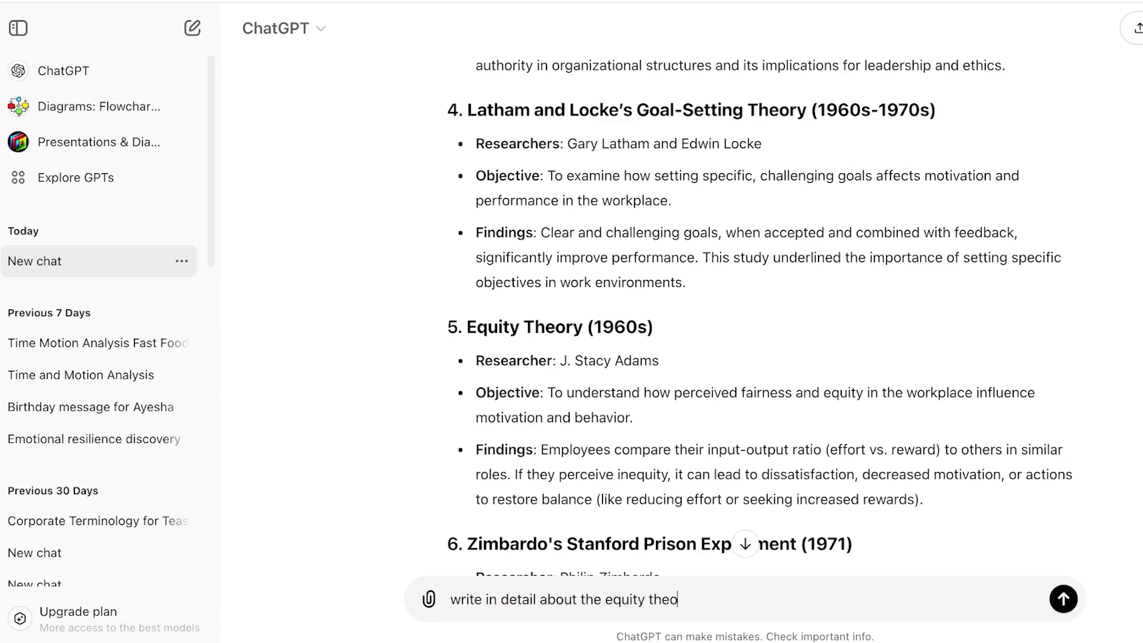
type("ry so i can add it to my")
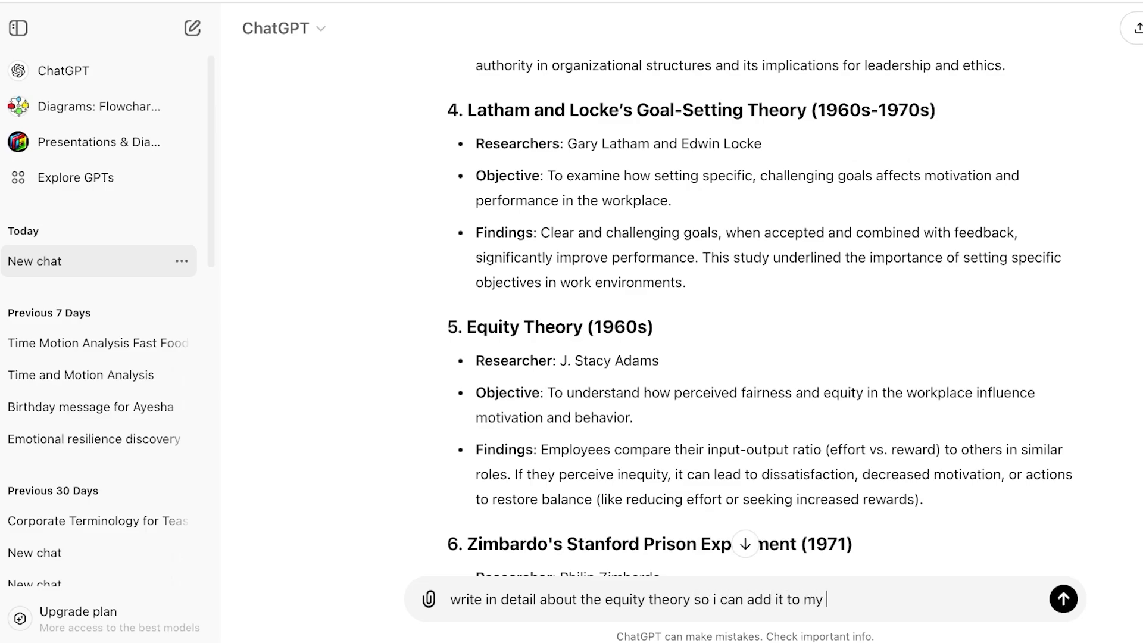
type(" slides")
key("Return")
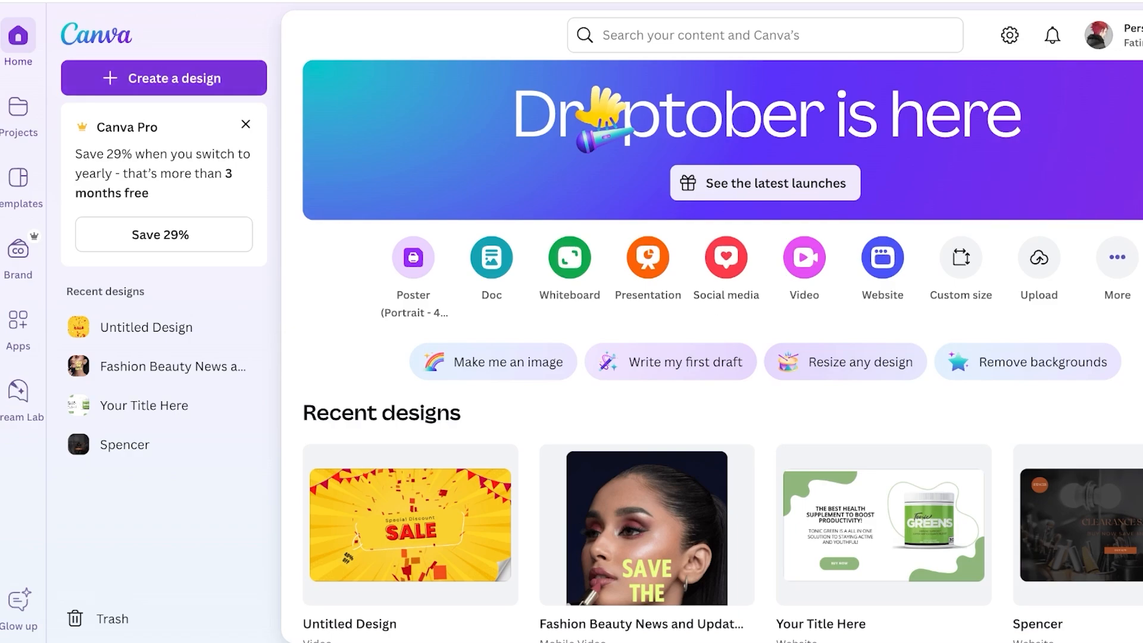
Create a new blank presentation design and look over the suggested templates
left_click(163, 78)
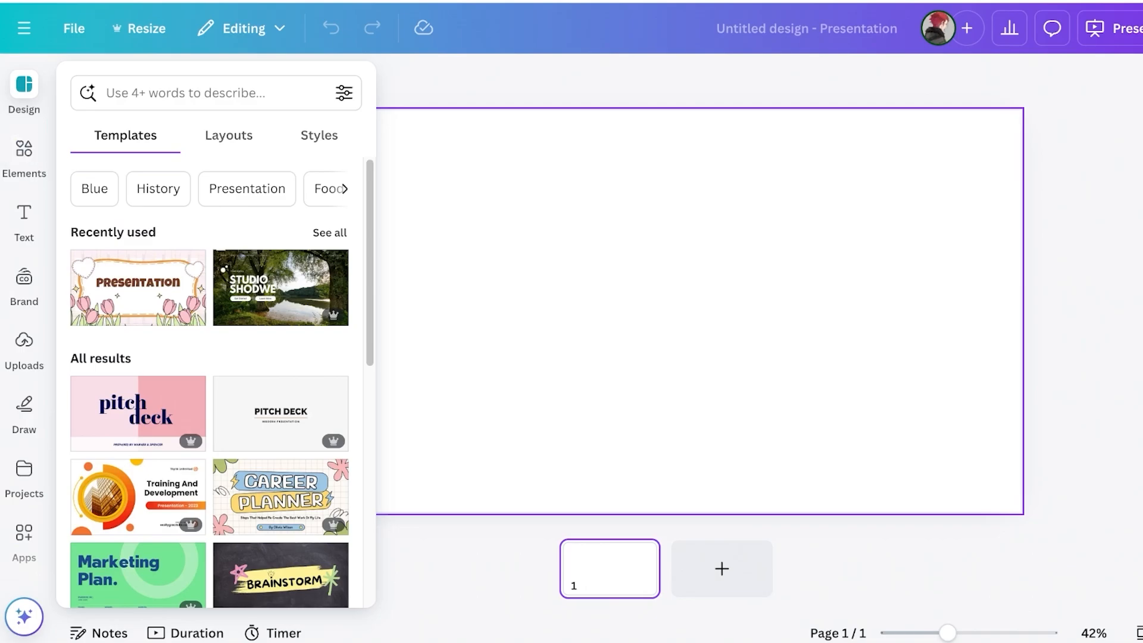
scroll(210, 380, "down", 15)
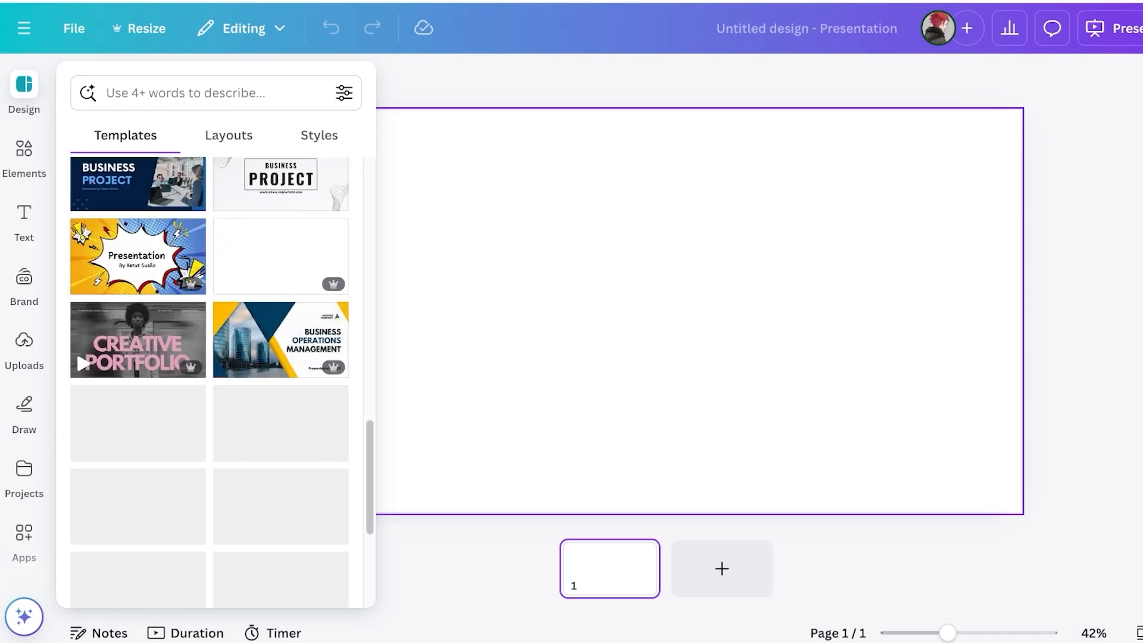
left_click(215, 93)
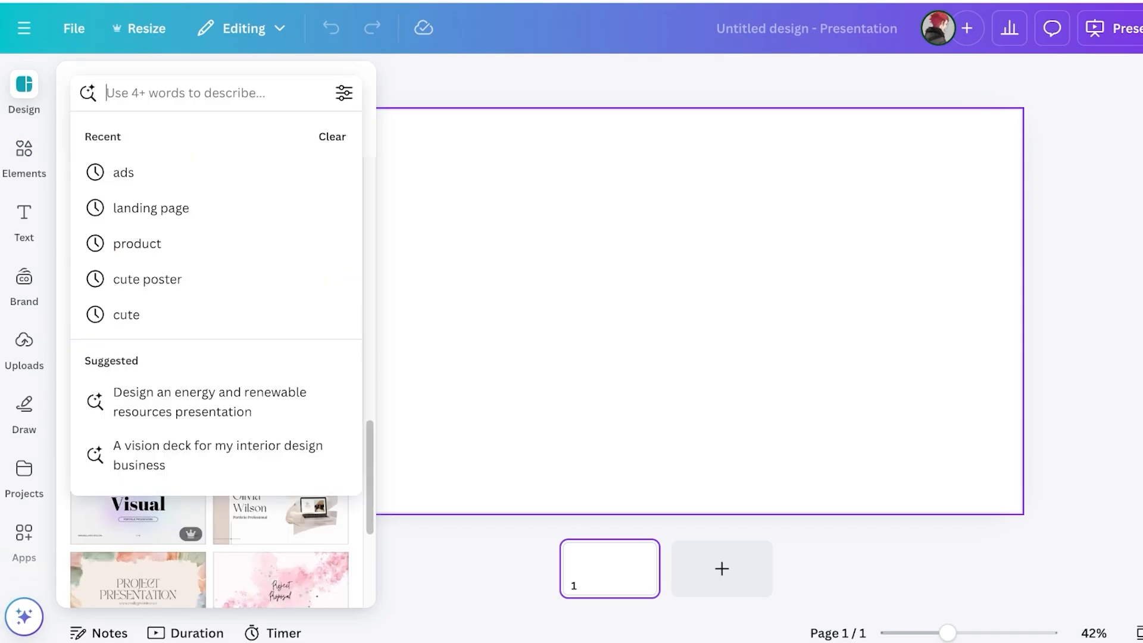
Search the presentation templates for 'vintage' and look through the results
type("vintage")
key("Return")
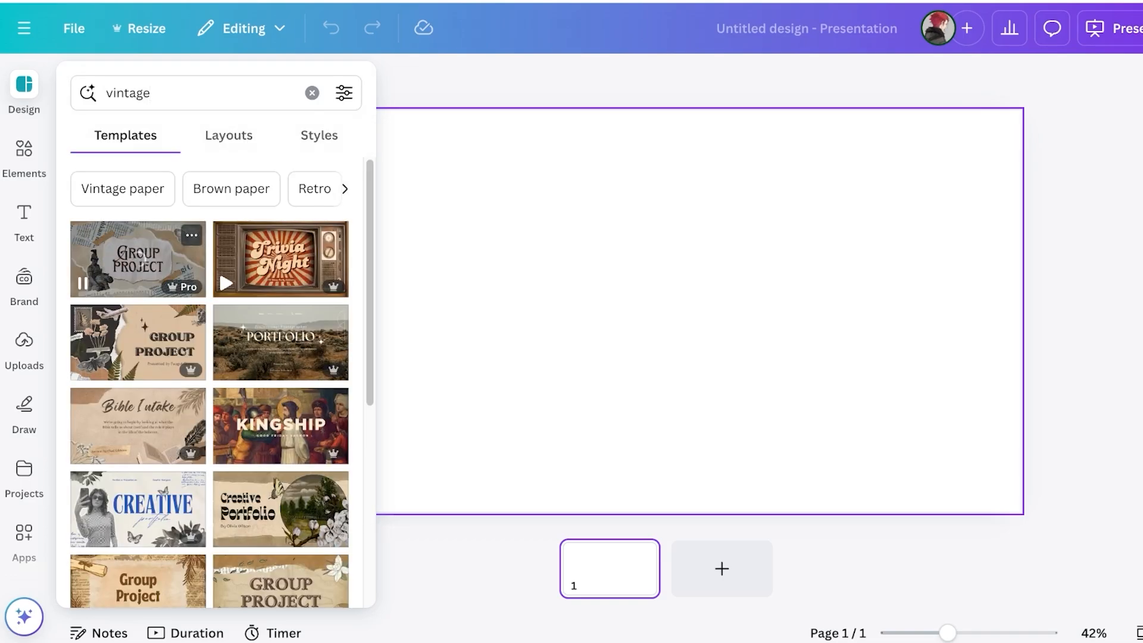
scroll(209, 380, "down", 1)
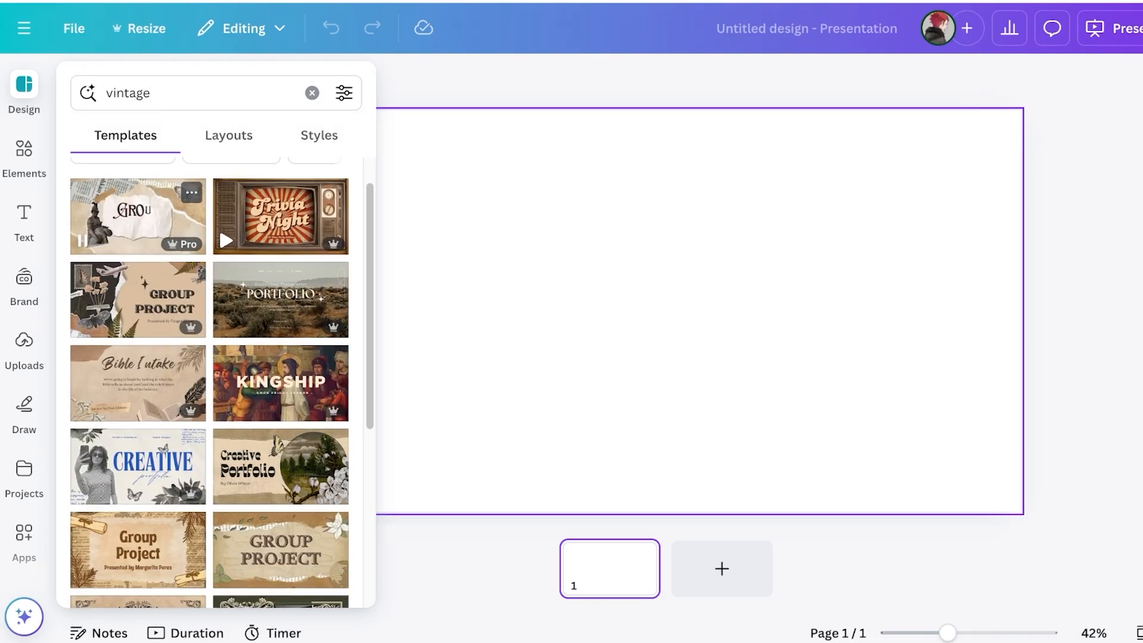
Replace the search with 'psychology' and browse the matching templates, such as Cognitive Psychology Course
double_click(190, 93)
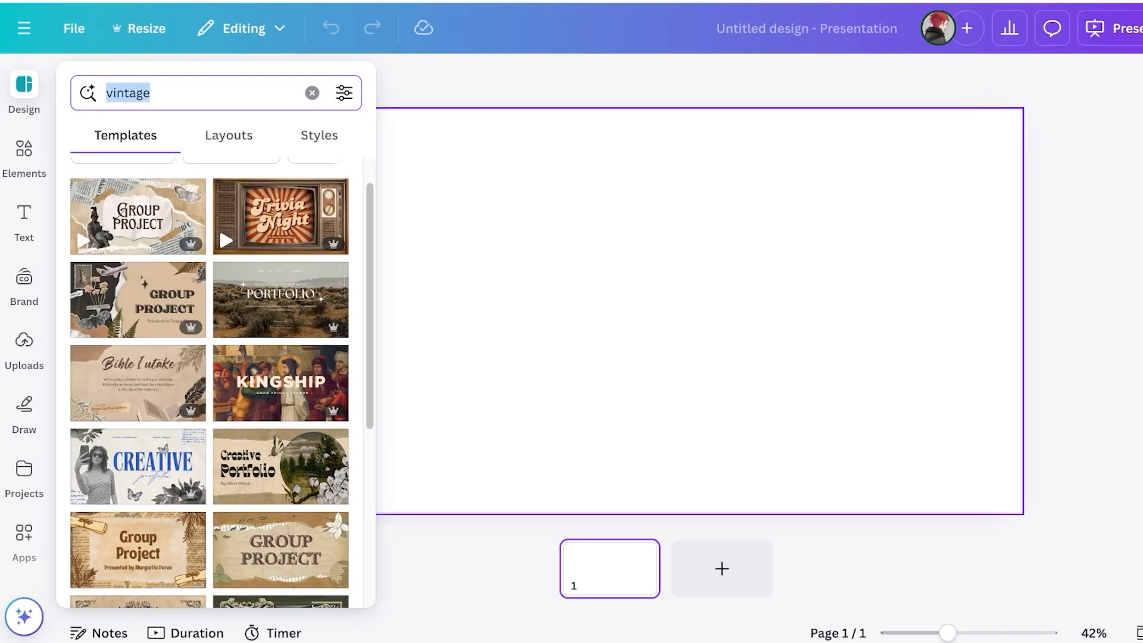
type("psychol")
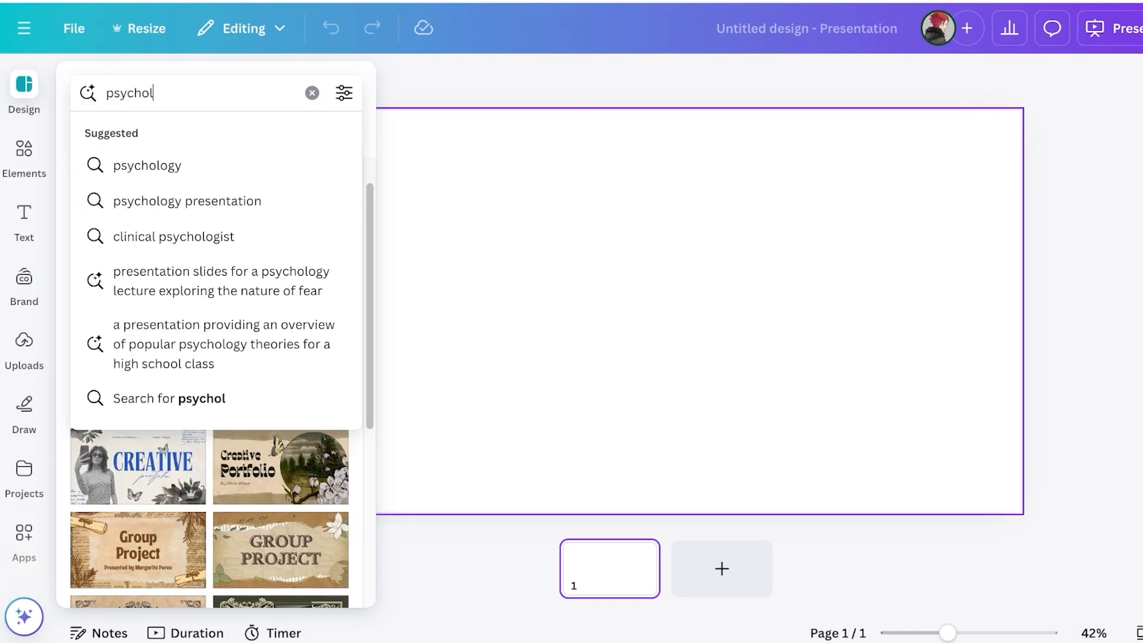
type("l")
key("BackSpace")
type("ogy")
key("Return")
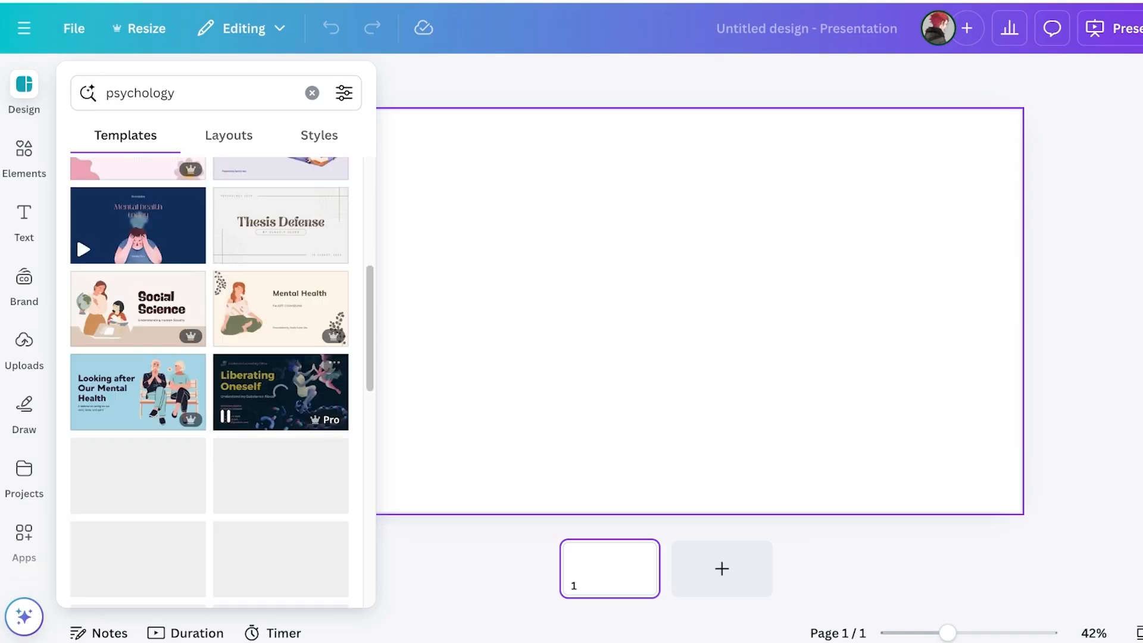
scroll(281, 387, "down", 5)
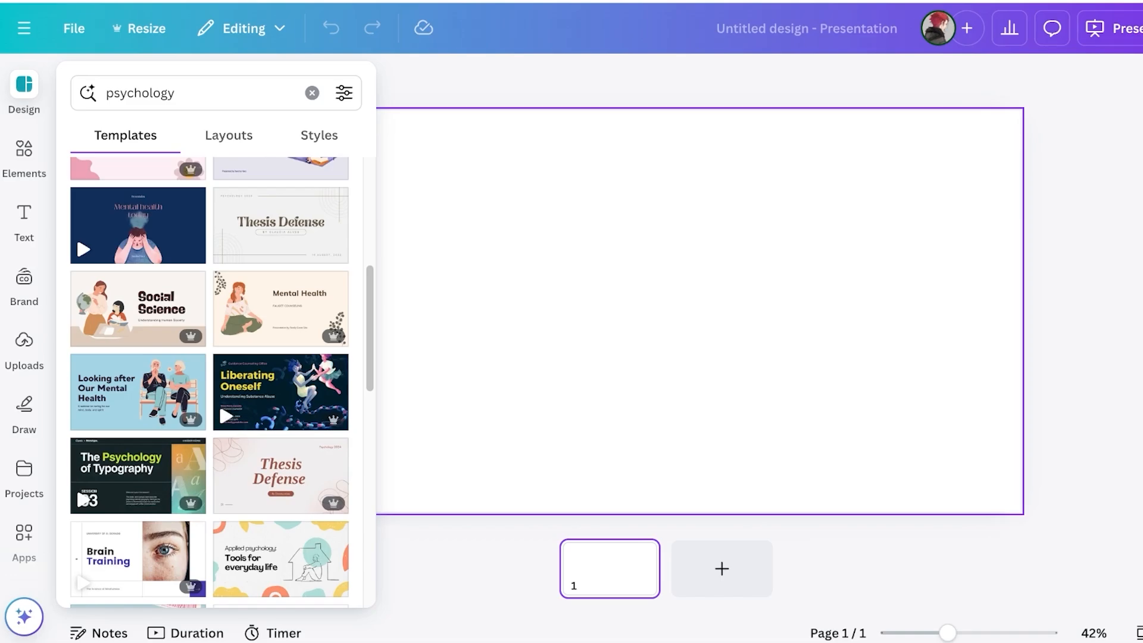
scroll(281, 268, "down", 6)
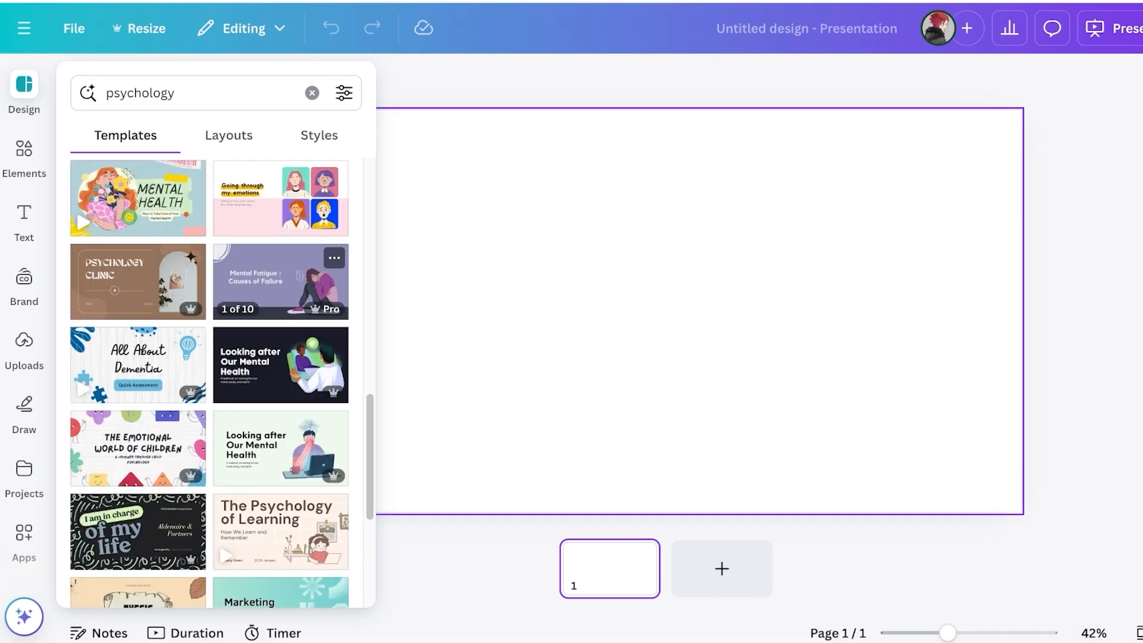
scroll(280, 280, "down", 4)
scroll(280, 343, "up", 15)
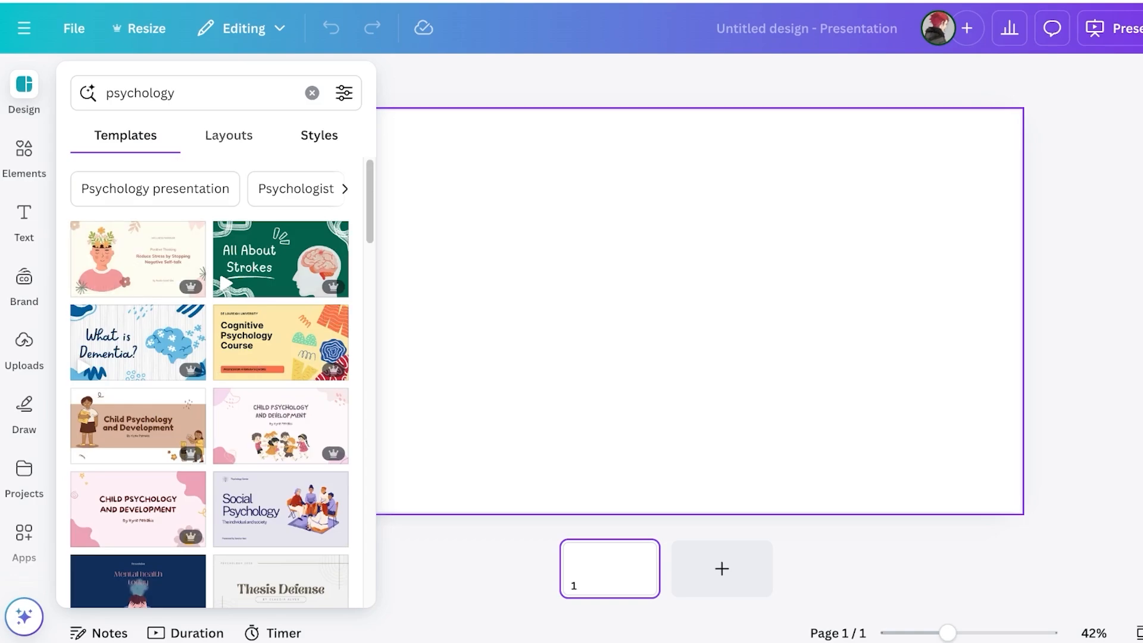
Browse all layouts with the search cleared, glance at Styles, then return to the Templates list
left_click(228, 135)
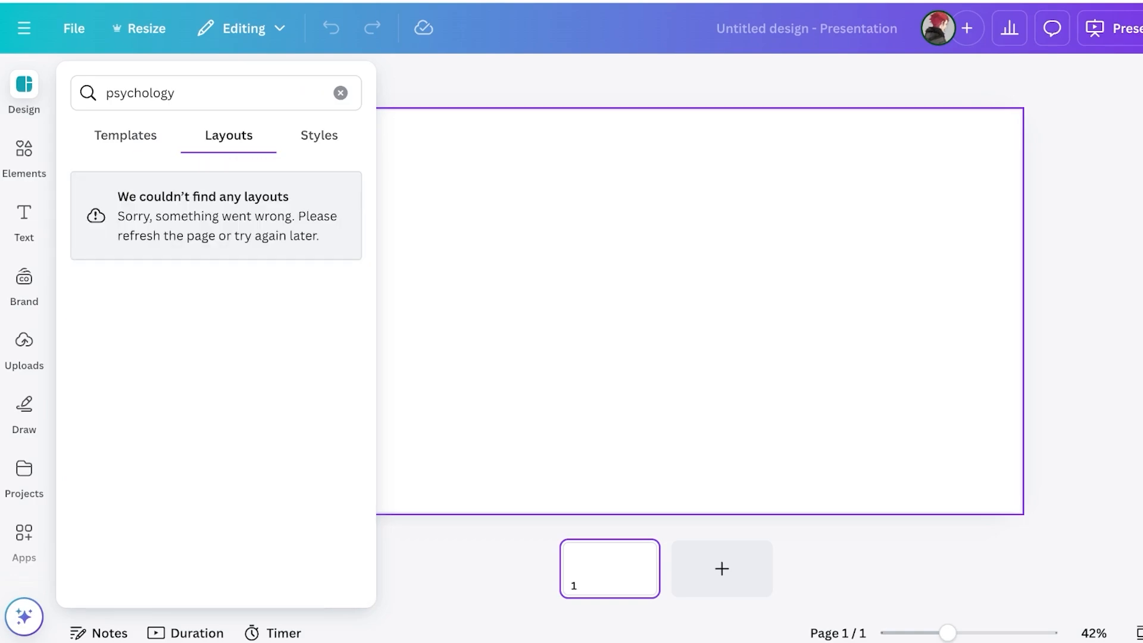
left_click(341, 93)
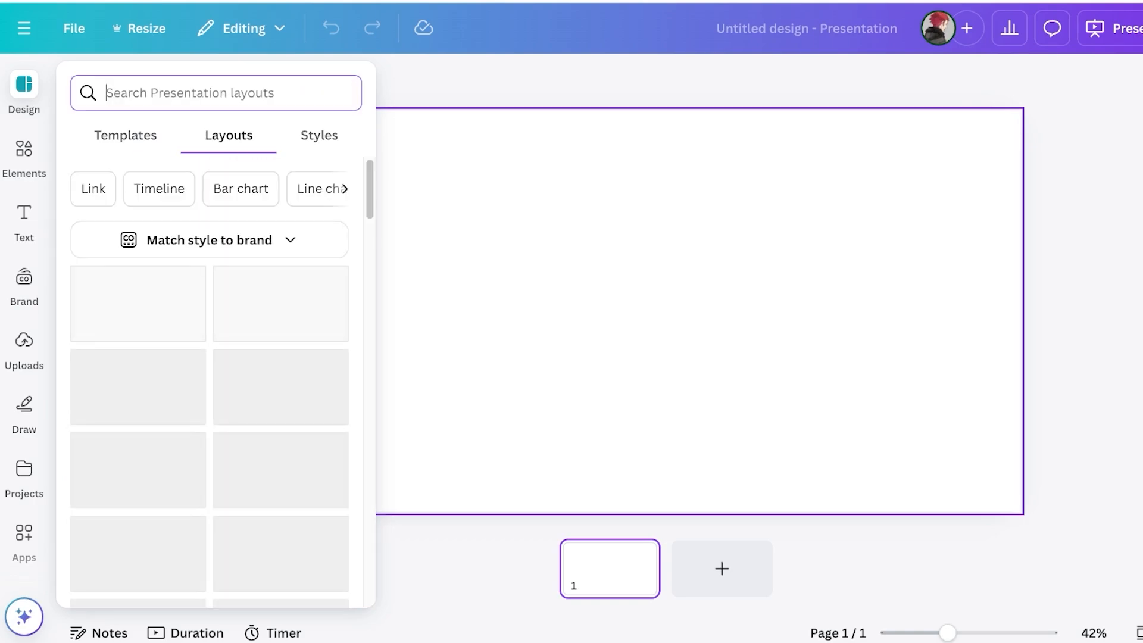
scroll(208, 381, "down", 15)
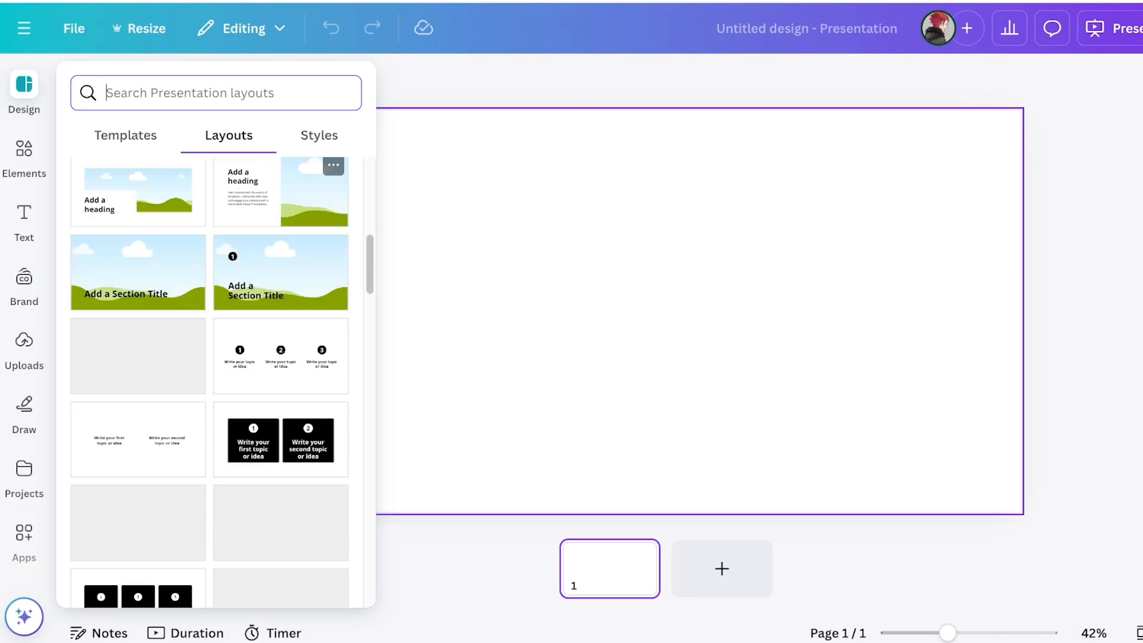
scroll(208, 381, "down", 5)
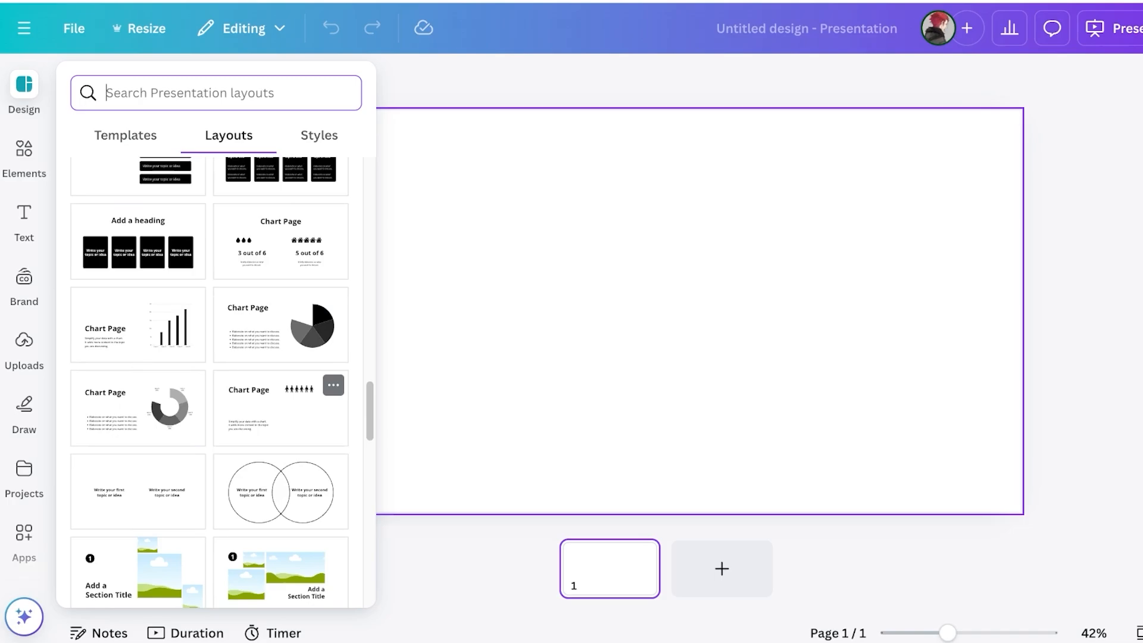
scroll(208, 381, "down", 3)
scroll(208, 381, "down", 4)
scroll(209, 380, "up", 12)
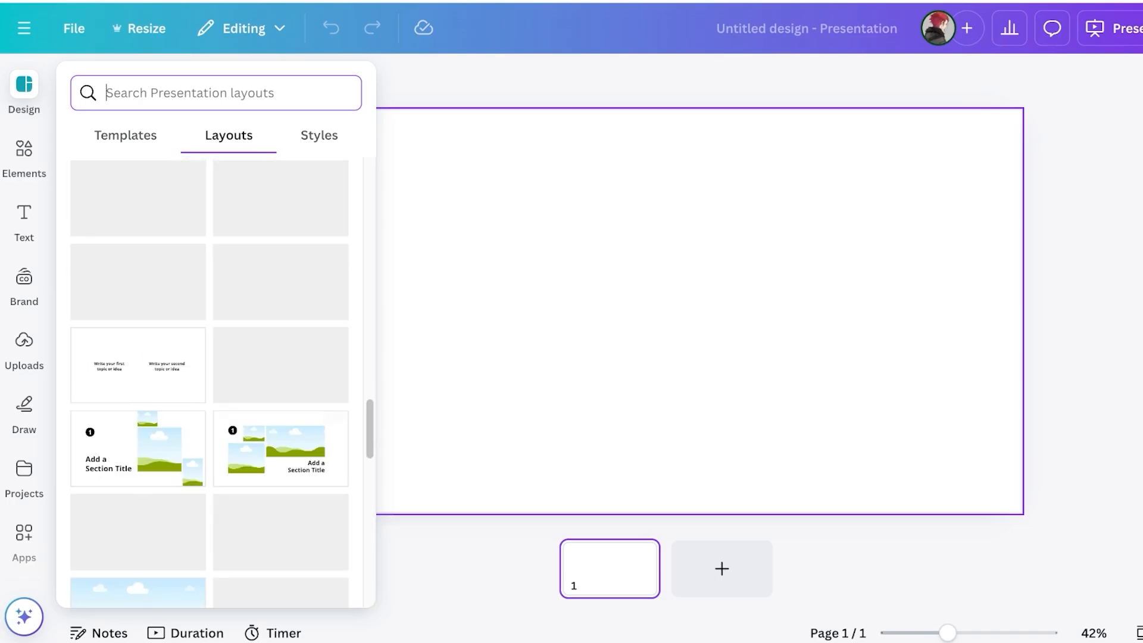
scroll(208, 381, "up", 5)
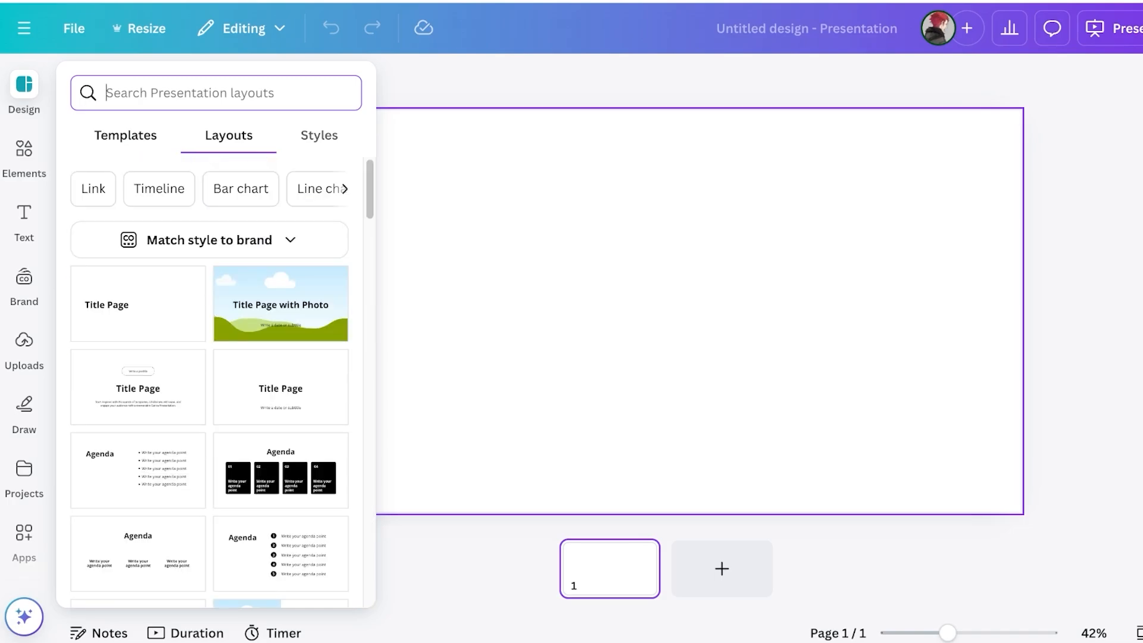
left_click(319, 136)
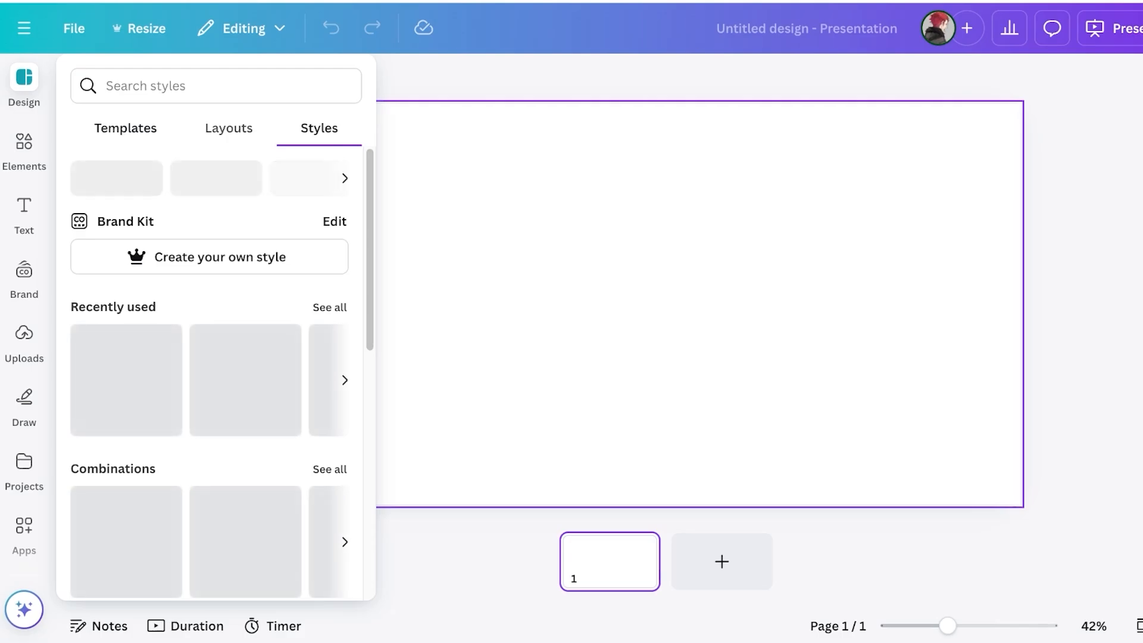
left_click(126, 129)
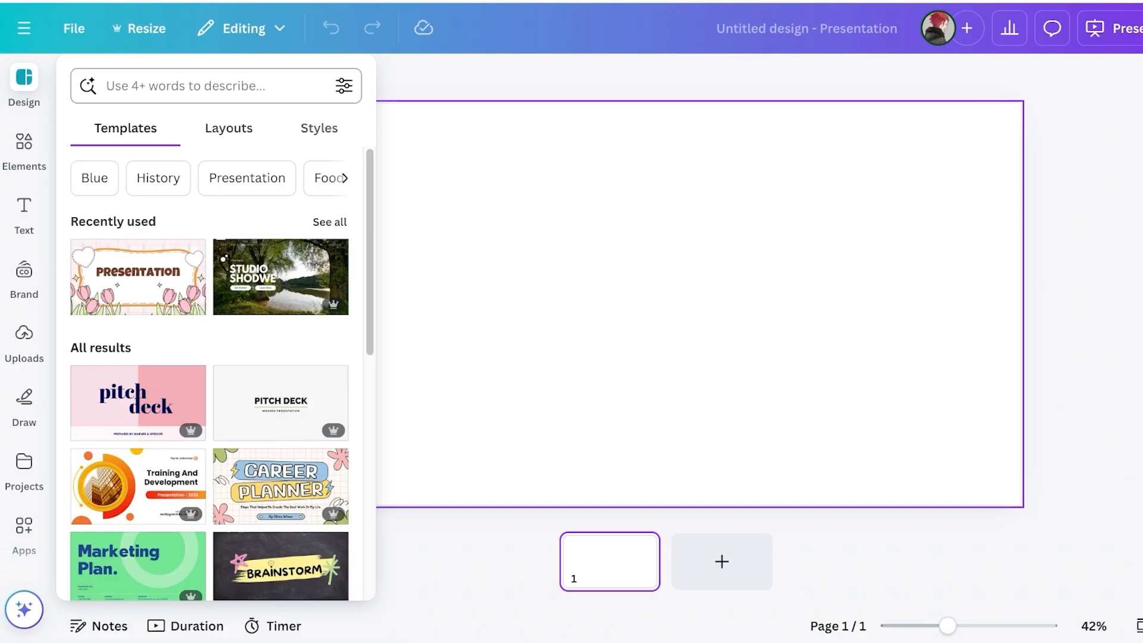
Rerun the recent 'psychology' template search and scroll through the psychology-themed templates
left_click(209, 86)
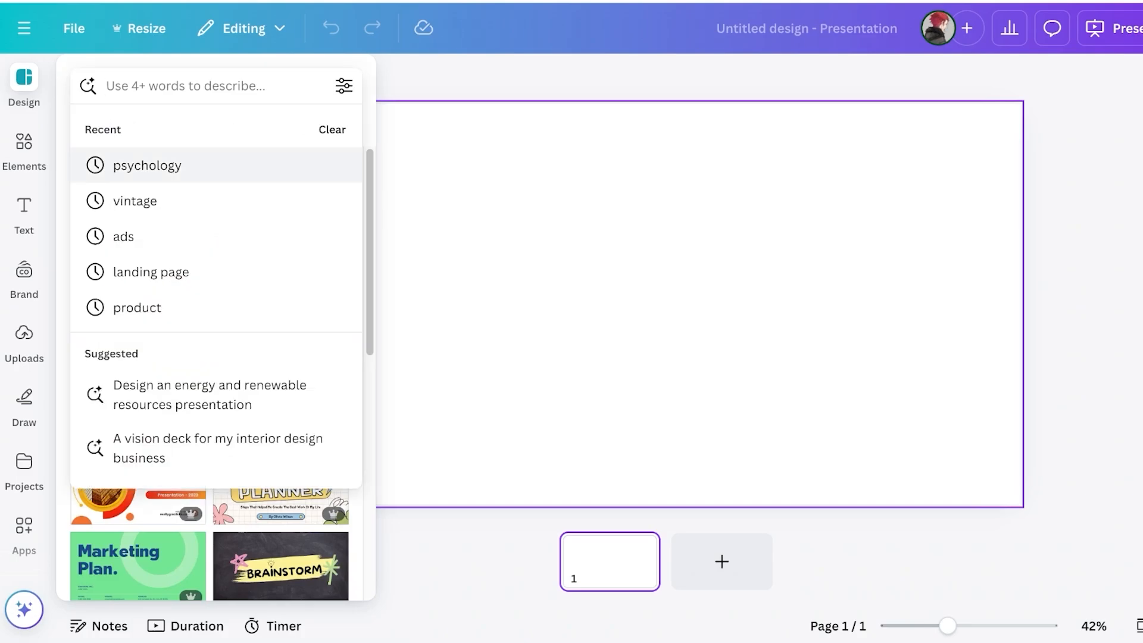
left_click(147, 165)
scroll(209, 373, "down", 6)
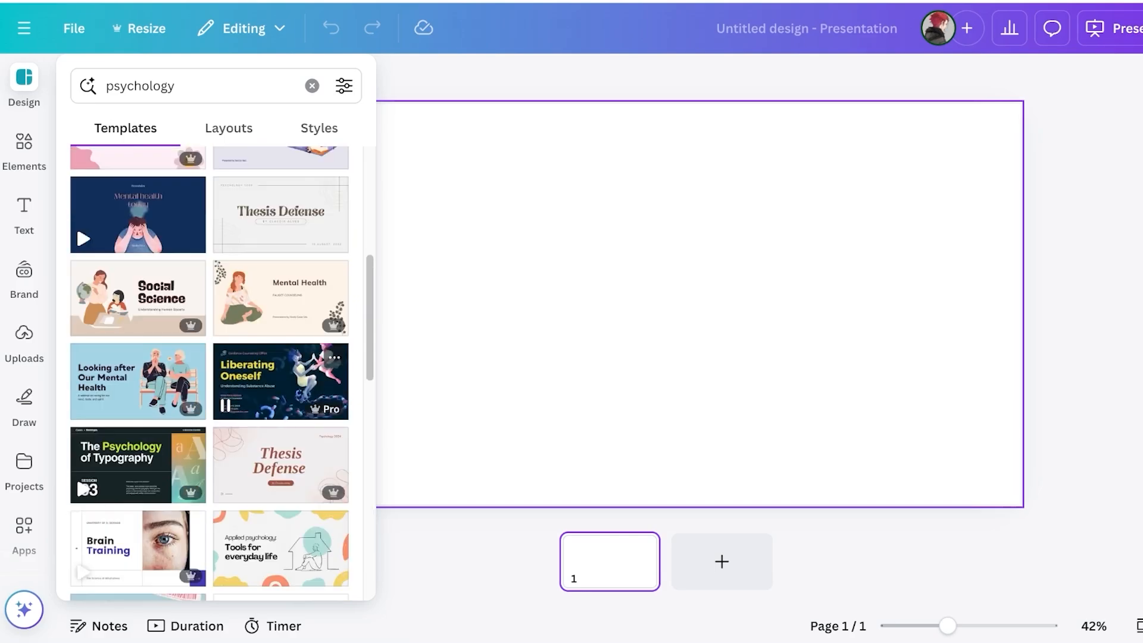
scroll(210, 374, "down", 3)
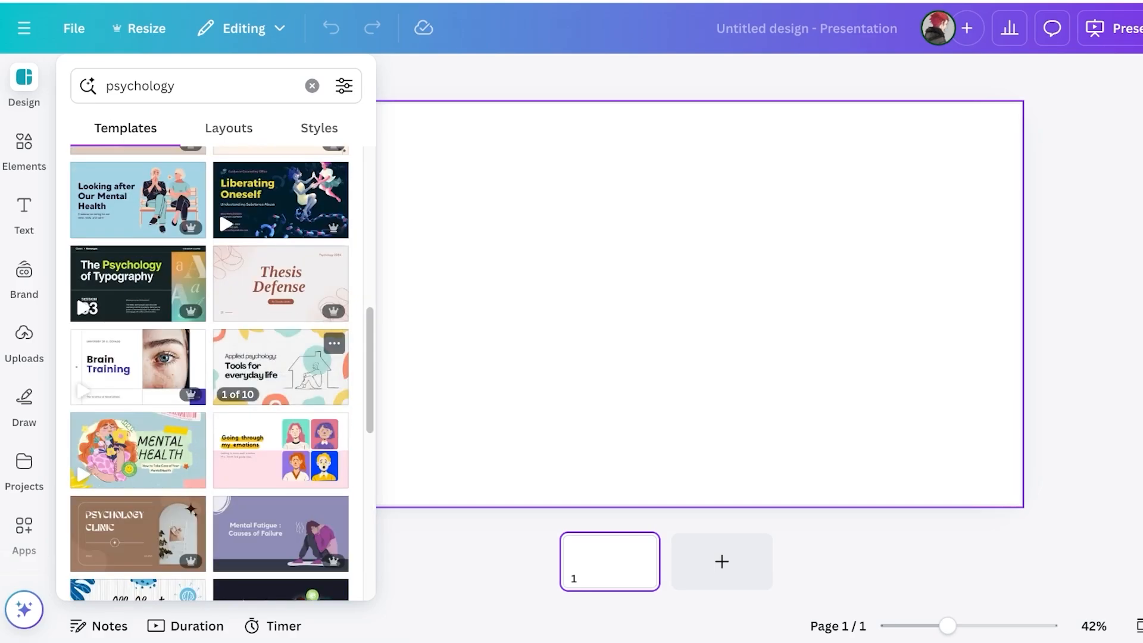
scroll(209, 374, "down", 3)
scroll(279, 386, "down", 5)
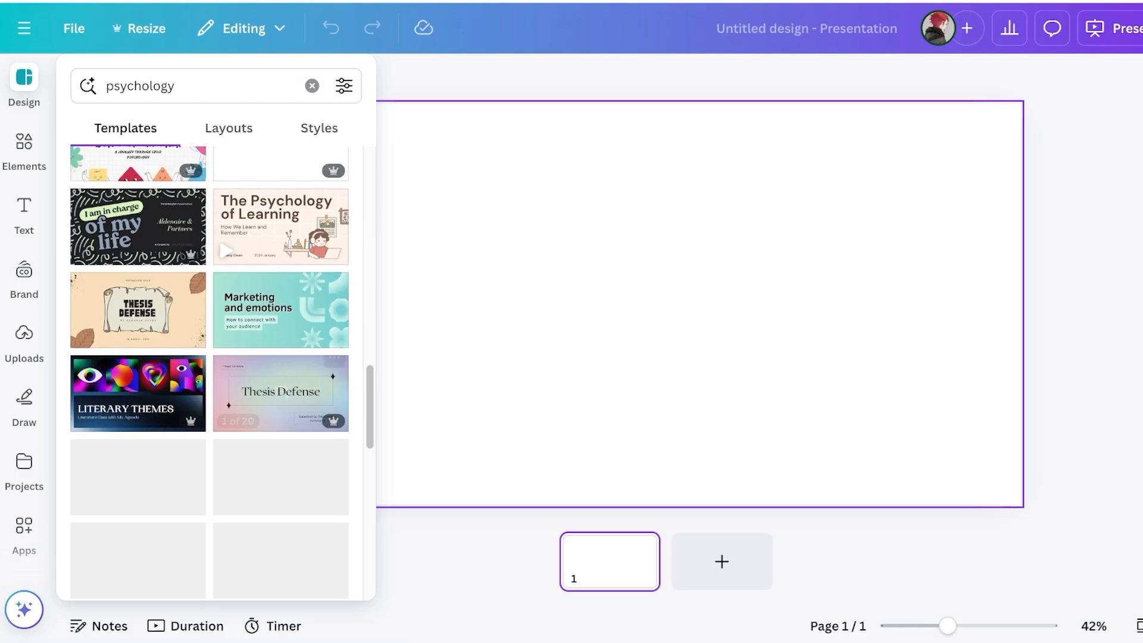
scroll(280, 357, "down", 2)
scroll(280, 357, "down", 6)
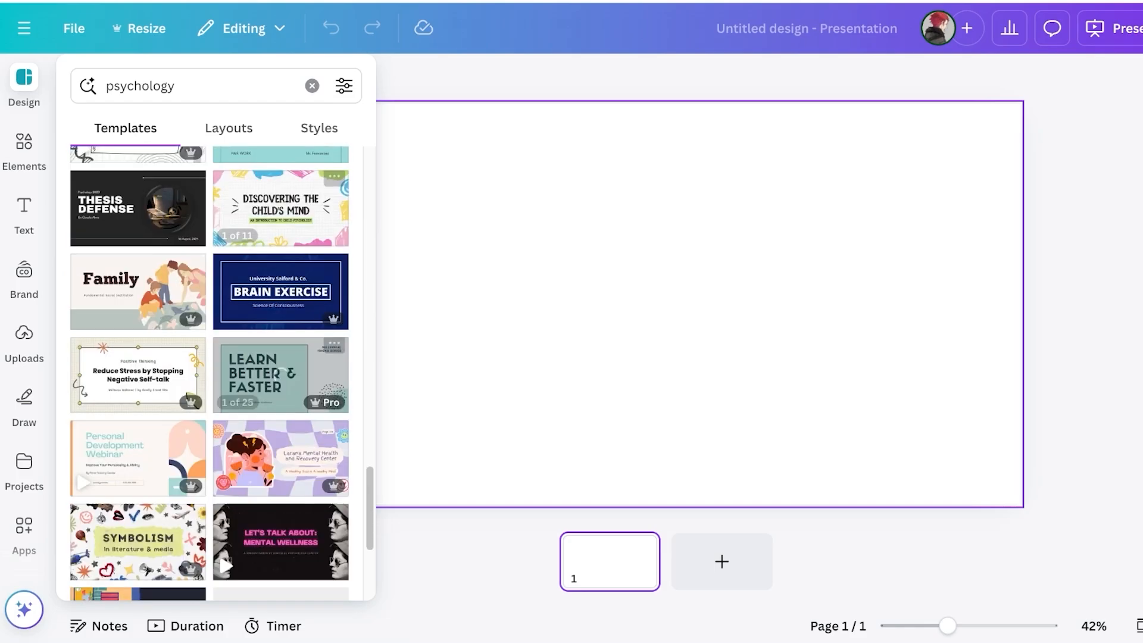
scroll(279, 358, "down", 4)
scroll(279, 357, "down", 2)
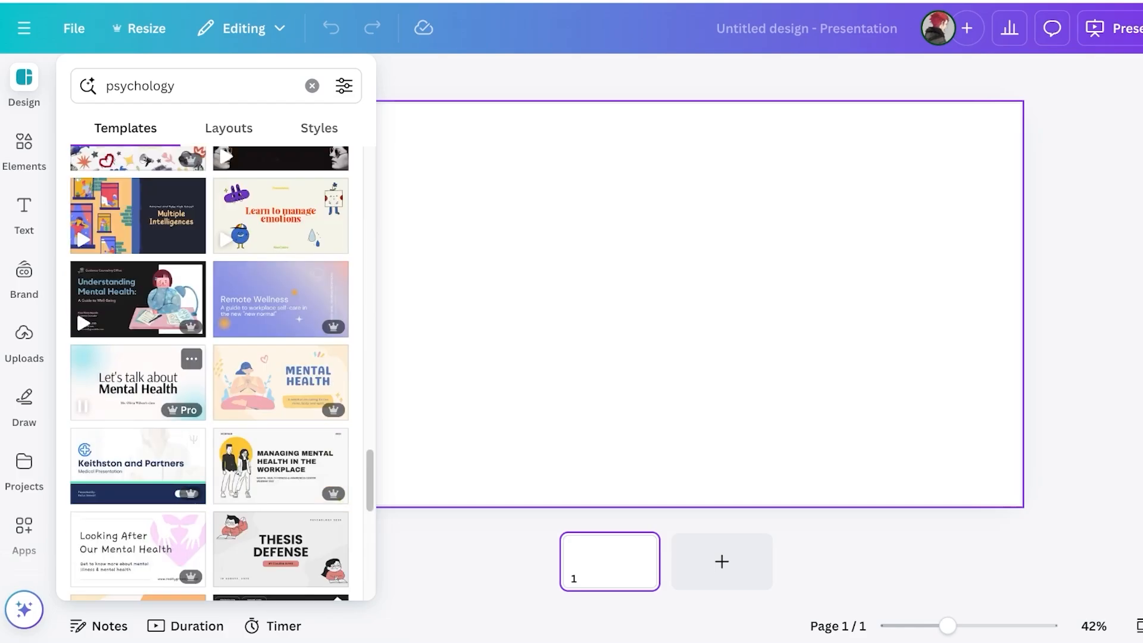
scroll(279, 357, "up", 20)
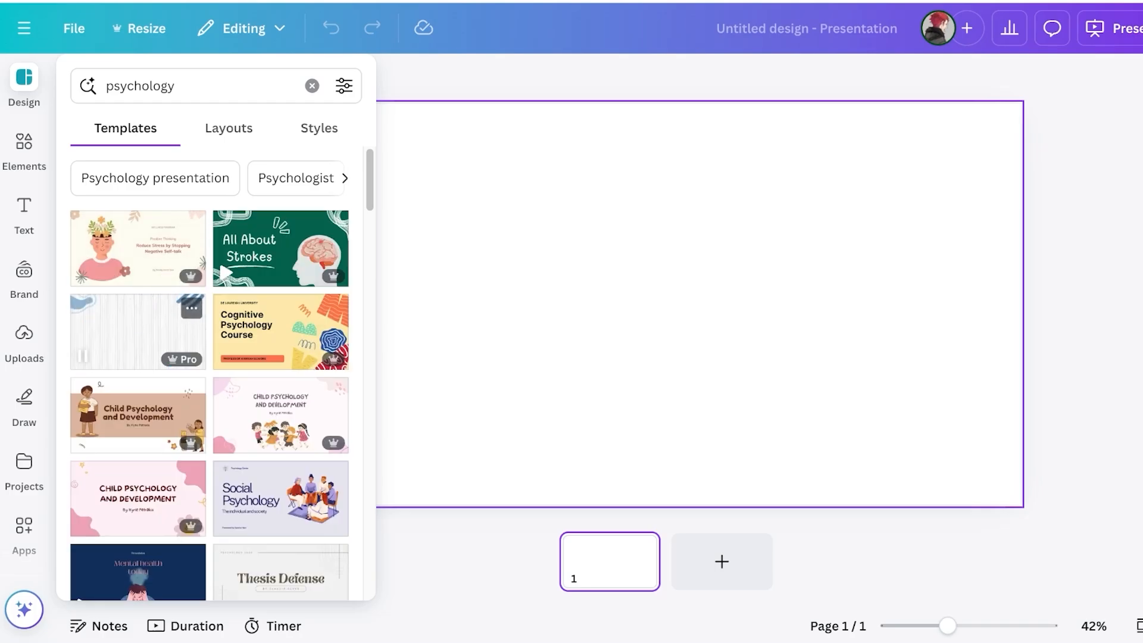
scroll(138, 455, "down", 1)
scroll(138, 455, "down", 3)
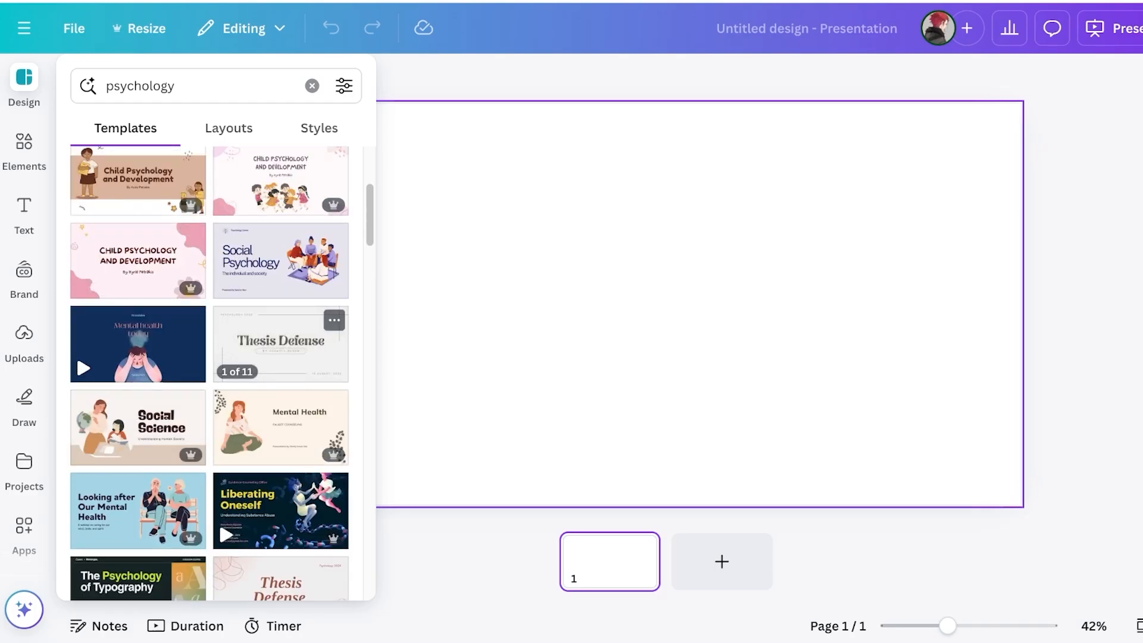
scroll(280, 357, "down", 10)
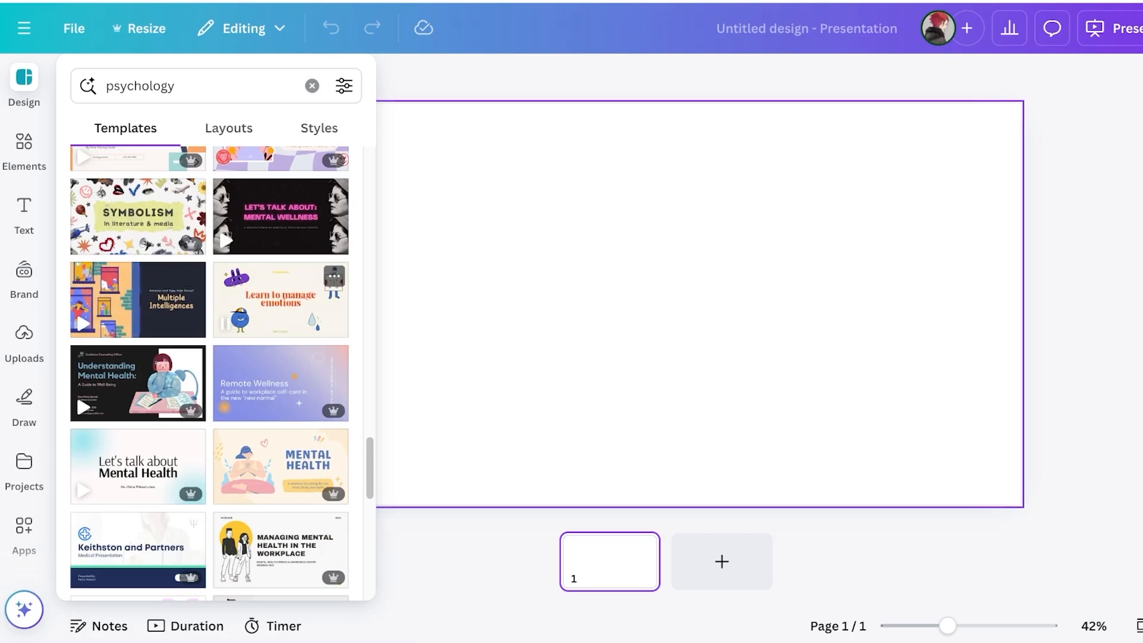
scroll(138, 309, "down", 5)
scroll(138, 334, "up", 8)
scroll(138, 250, "down", 3)
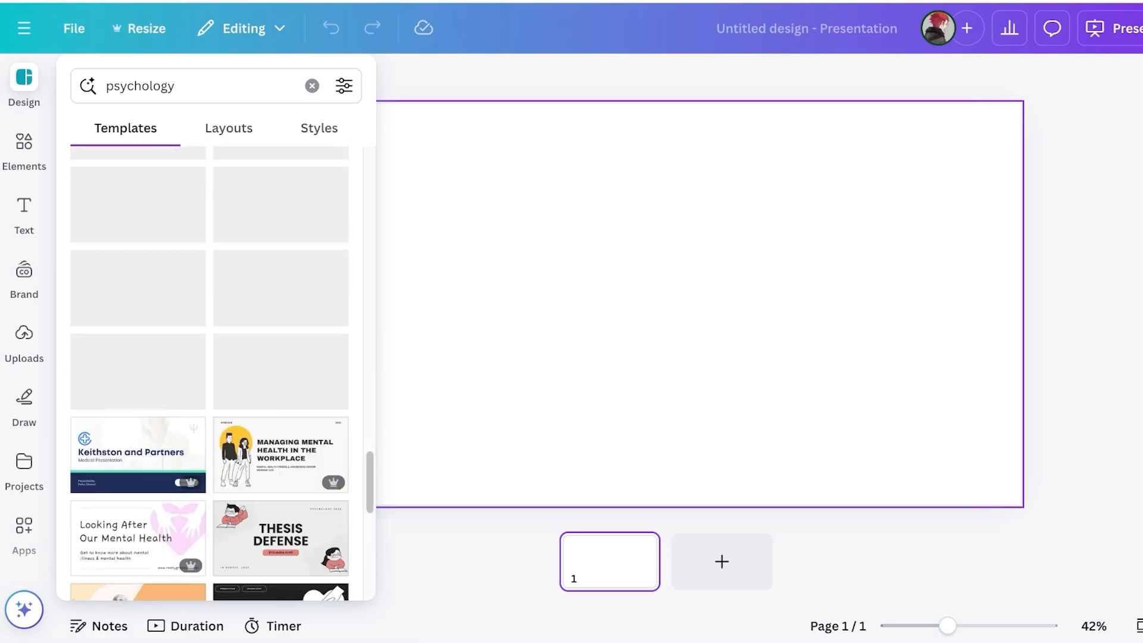
scroll(138, 242, "up", 4)
Apply the Title Page layout to the blank slide and select its heading
left_click(229, 128)
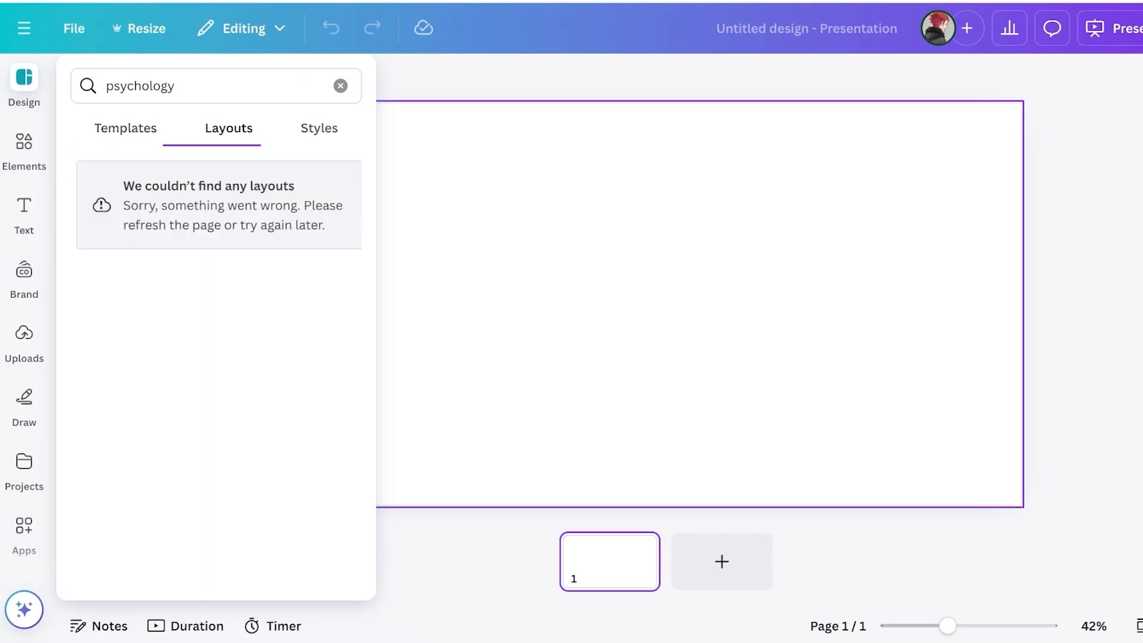
left_click(340, 86)
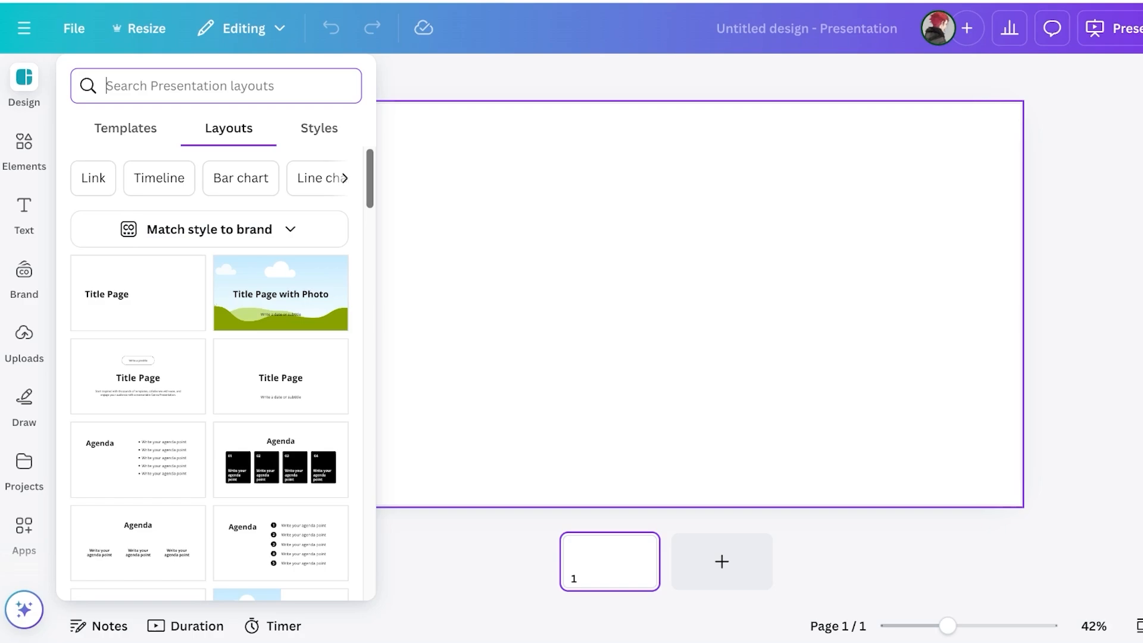
left_click(137, 293)
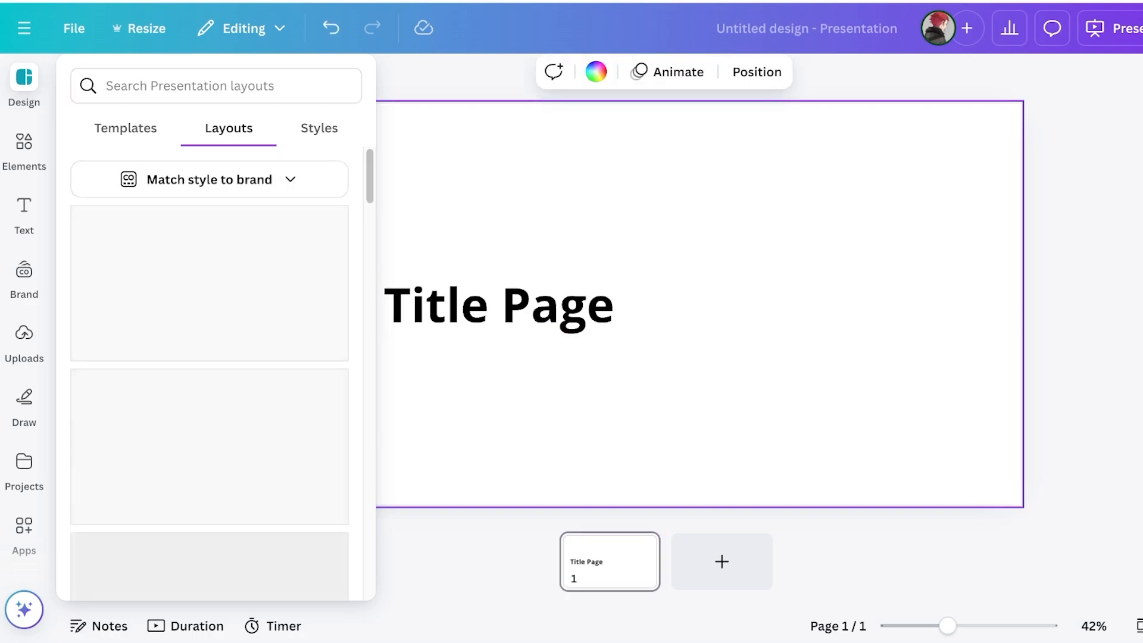
left_click(499, 305)
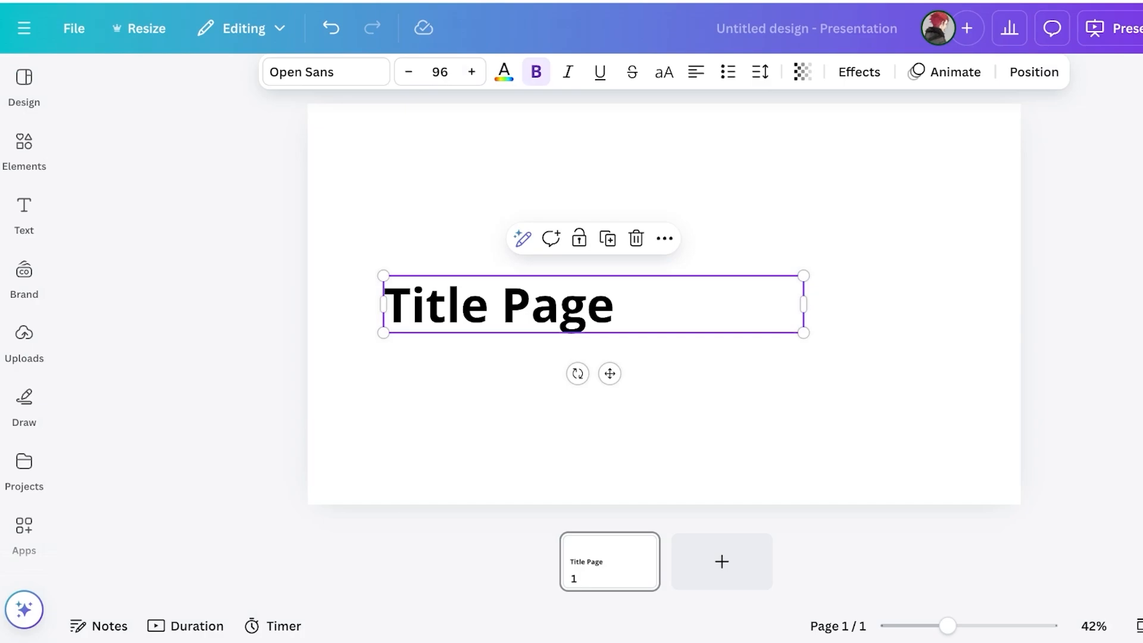
Replace the slide heading text with 'Equity Theory'
double_click(500, 304)
type("f")
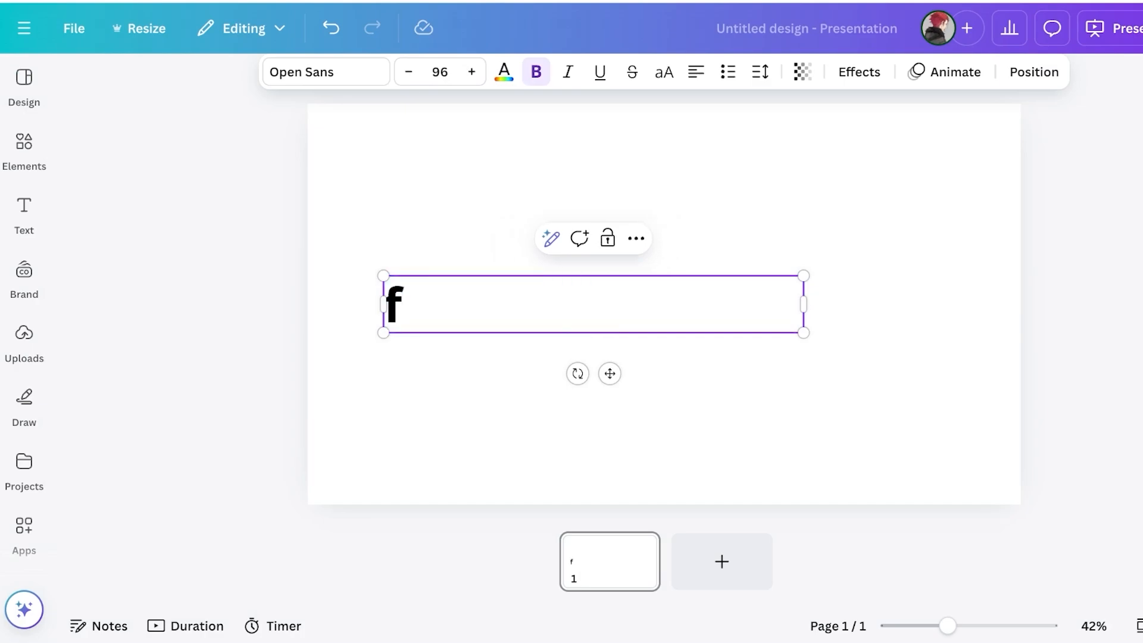
key("BackSpace")
type("Equi")
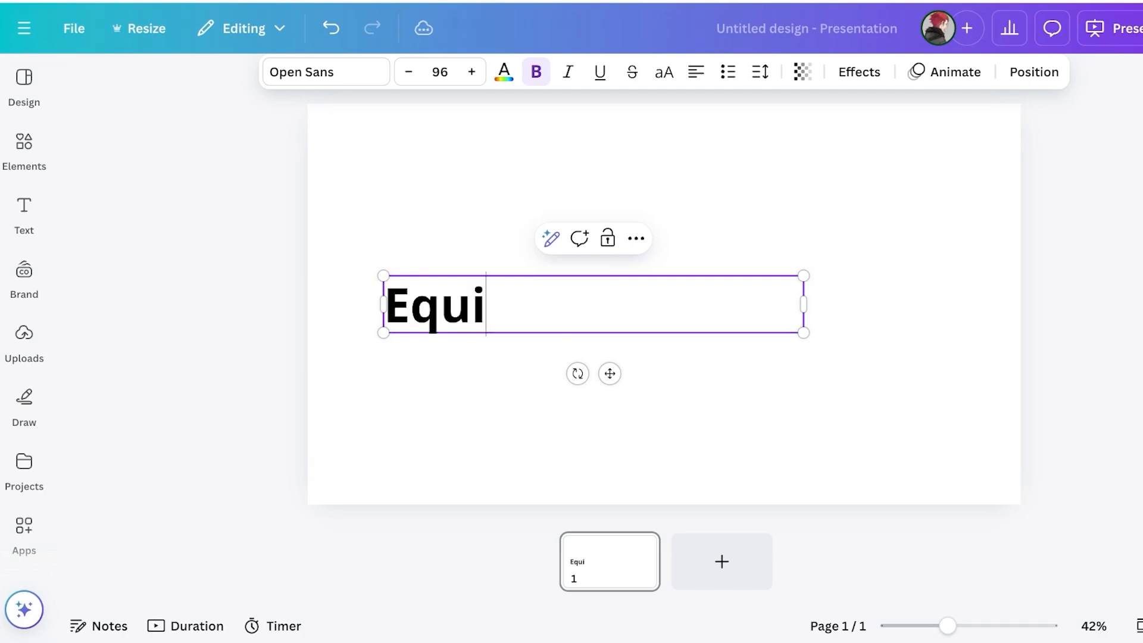
type("ty Theory")
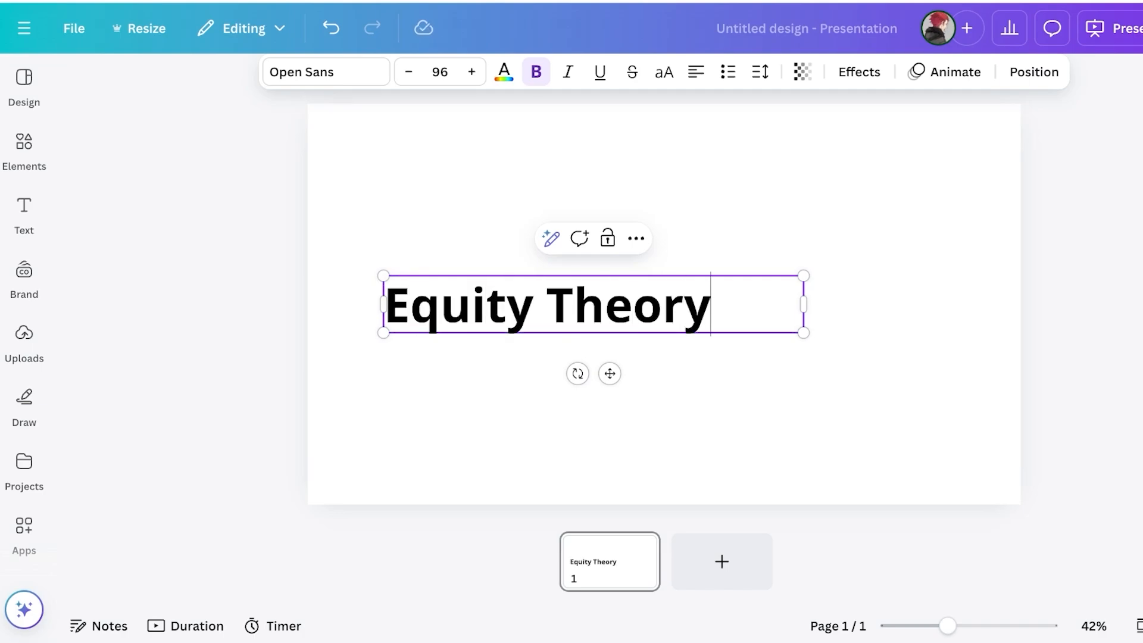
key("Escape")
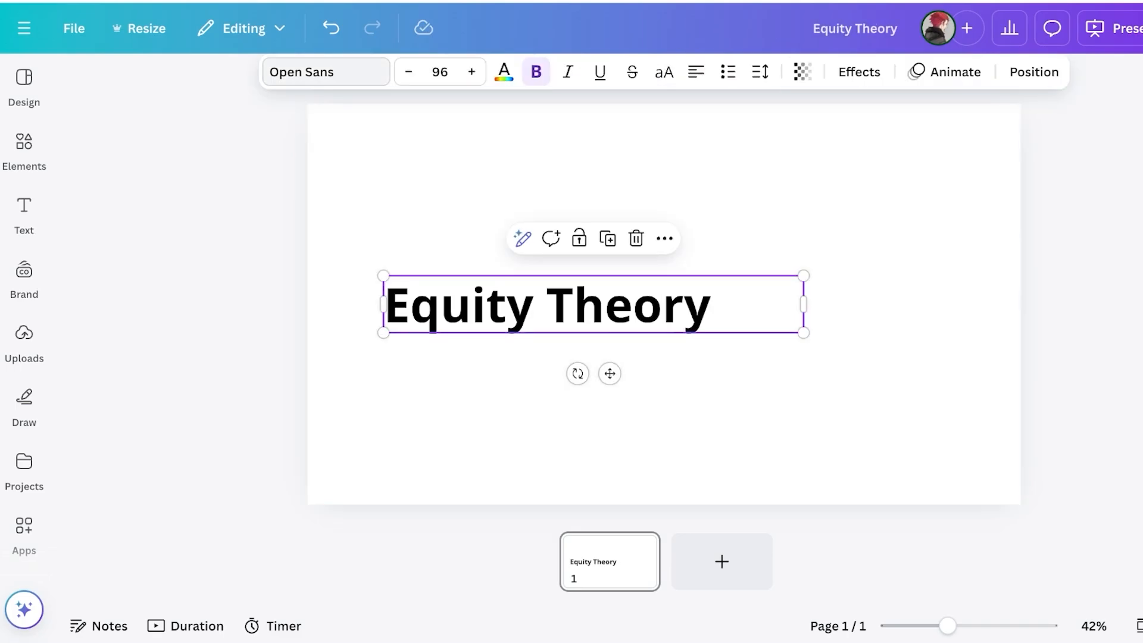
left_click(326, 72)
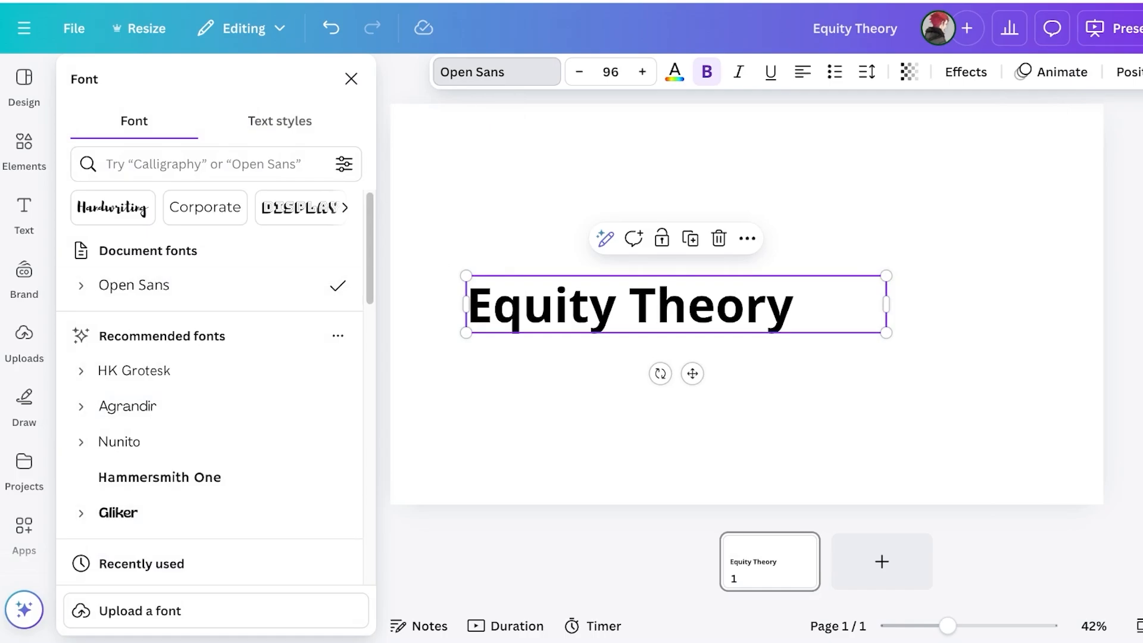
Try the Biski and Arapey fonts on the heading and search for 'professional' fonts
scroll(208, 357, "down", 10)
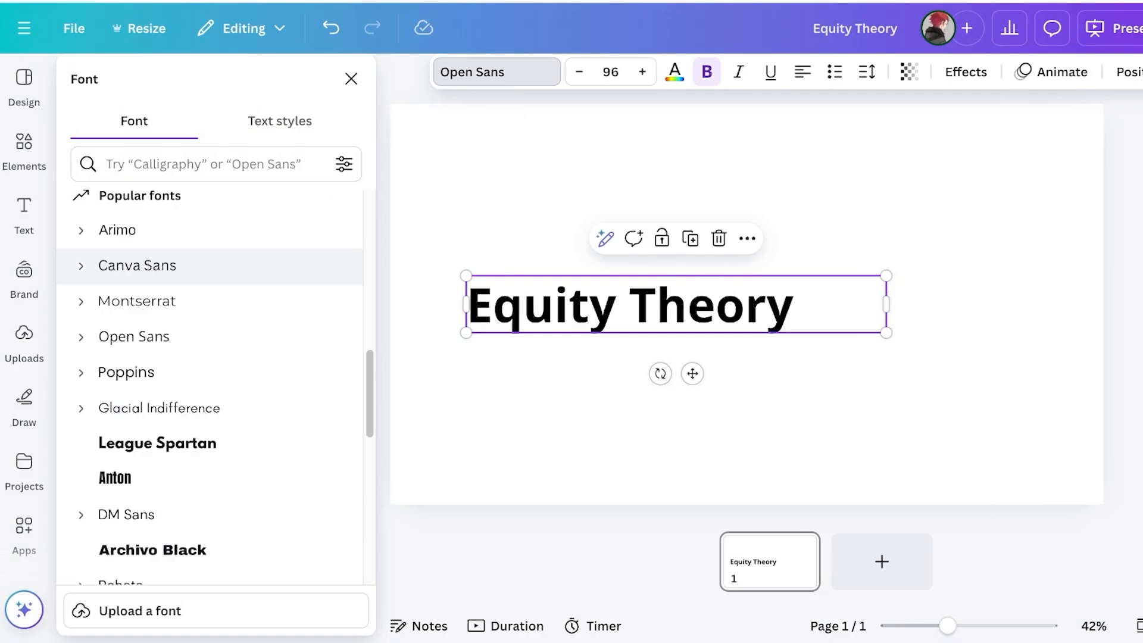
scroll(208, 357, "down", 15)
left_click(115, 363)
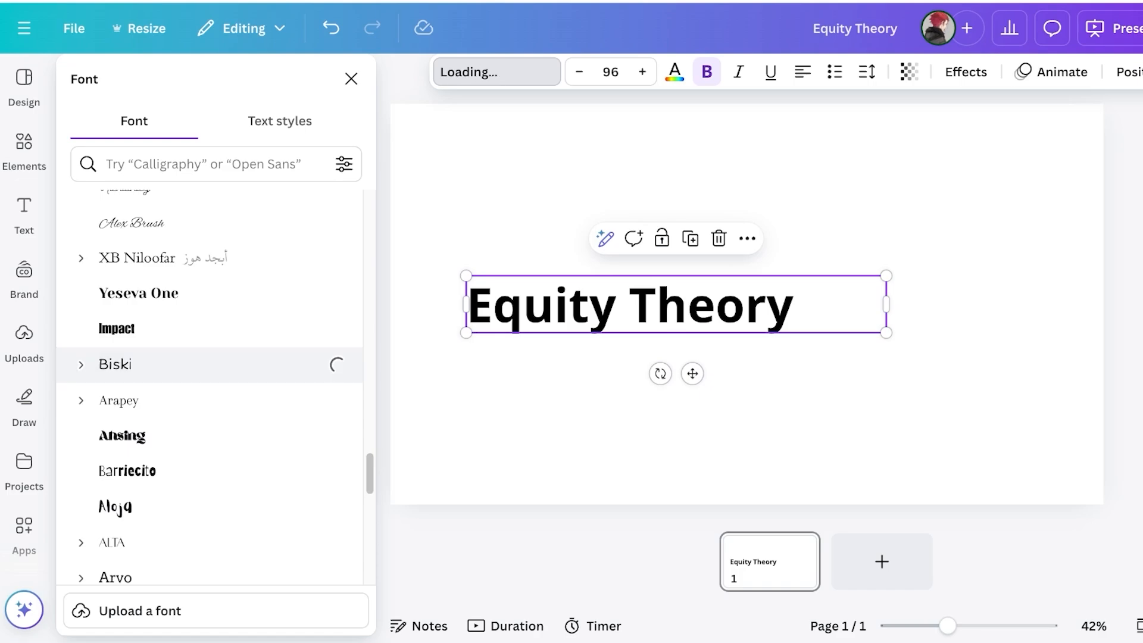
left_click(118, 400)
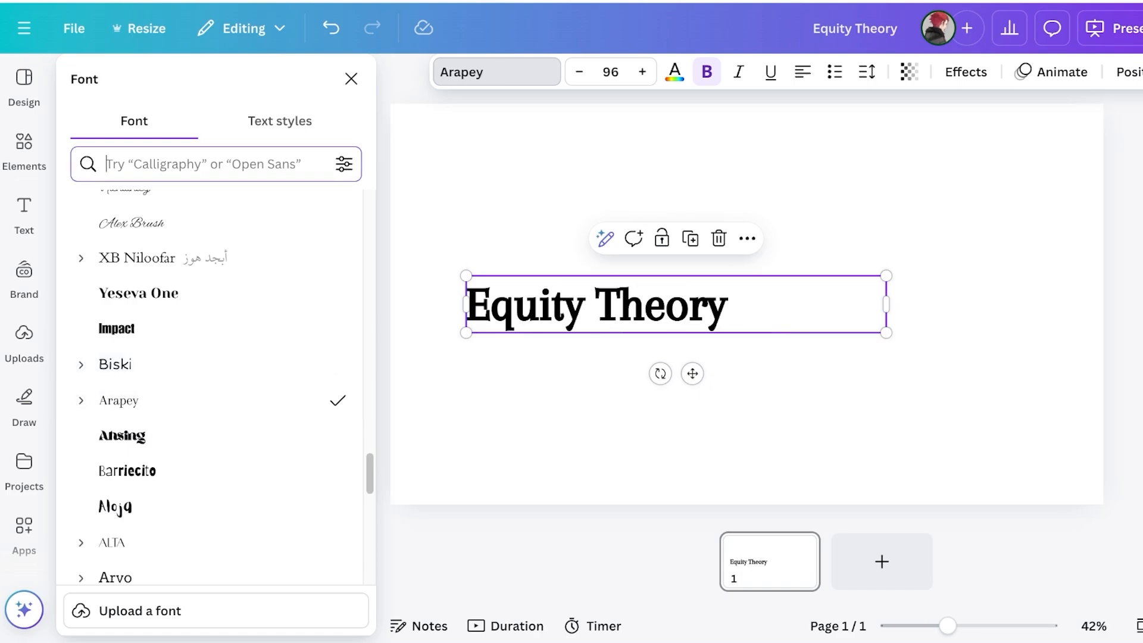
left_click(203, 164)
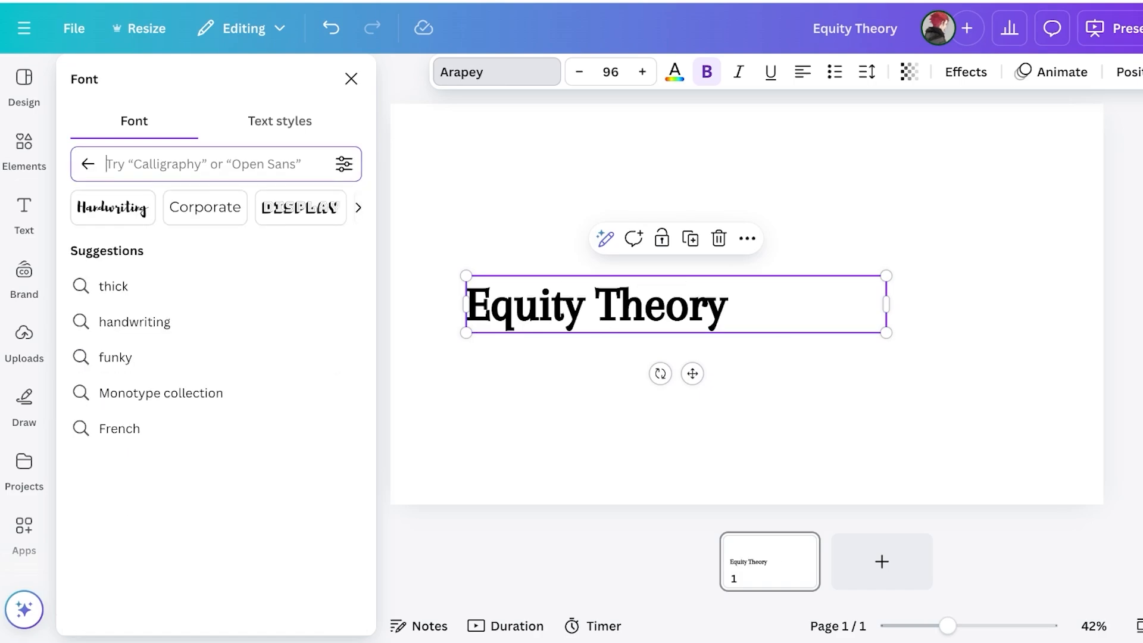
type("professional")
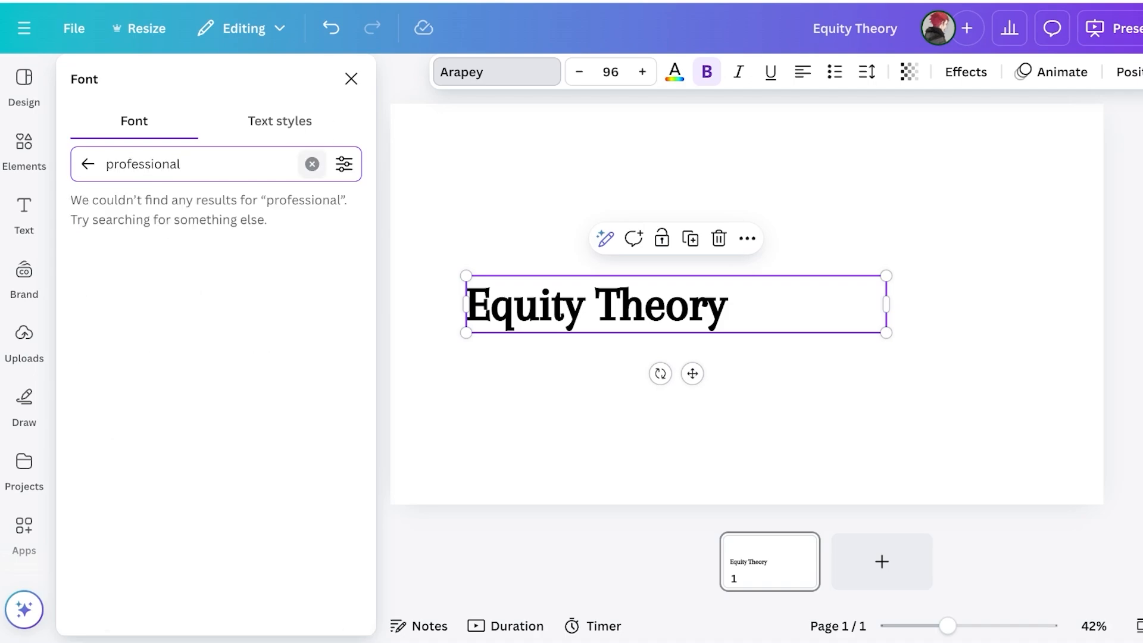
left_click(312, 164)
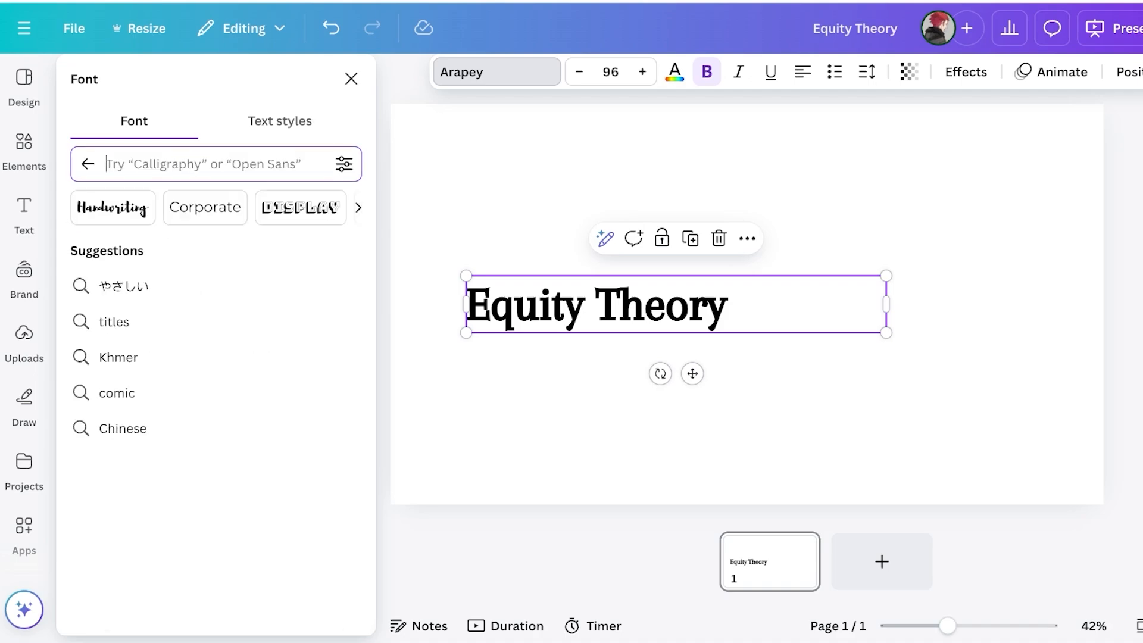
Browse the Corporate fonts, try Oval, then set the title in Sukar
type("corp")
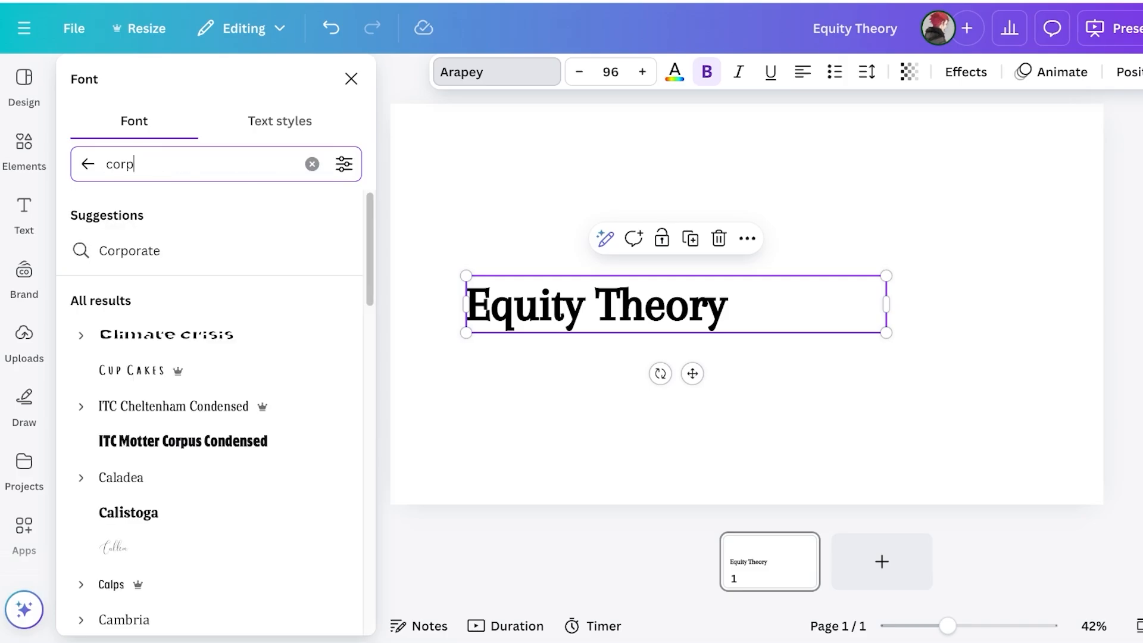
left_click(130, 250)
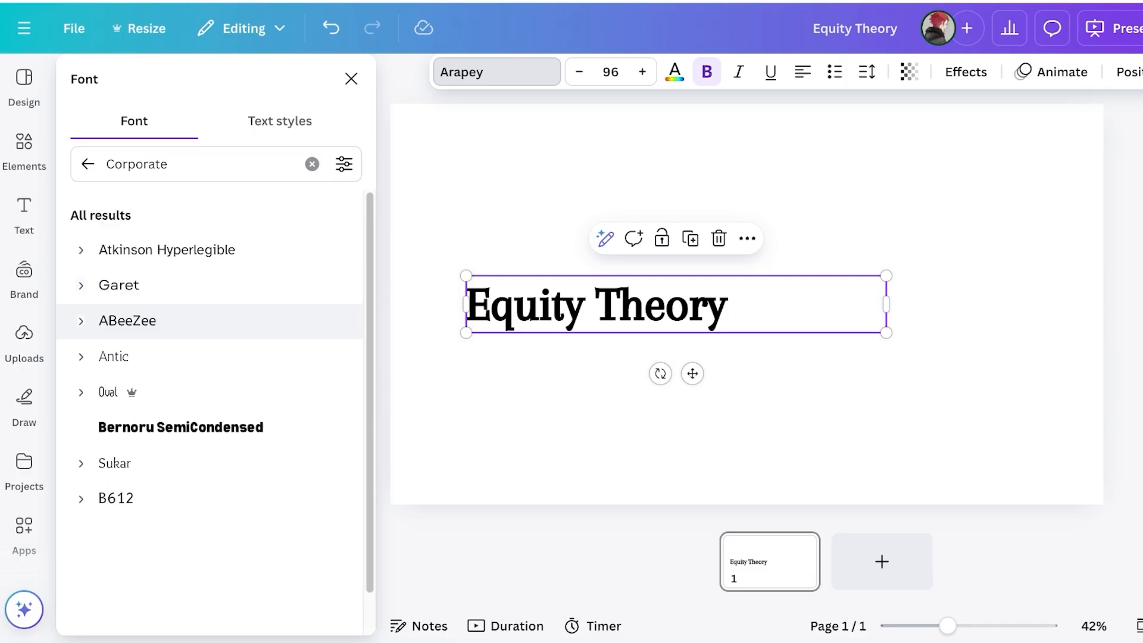
left_click(108, 392)
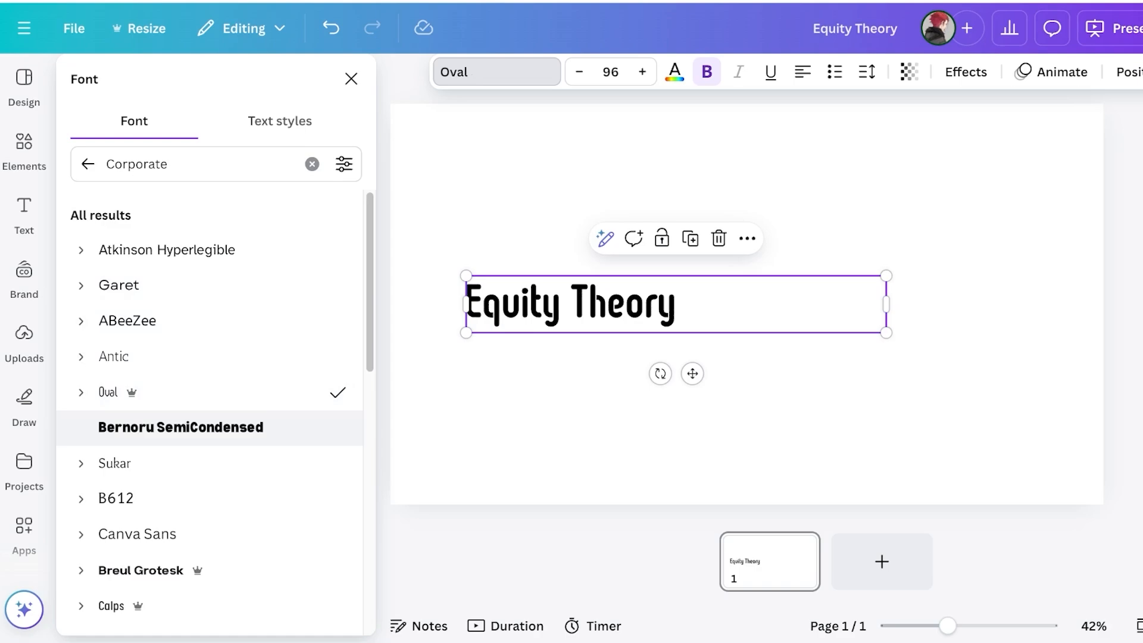
left_click(114, 463)
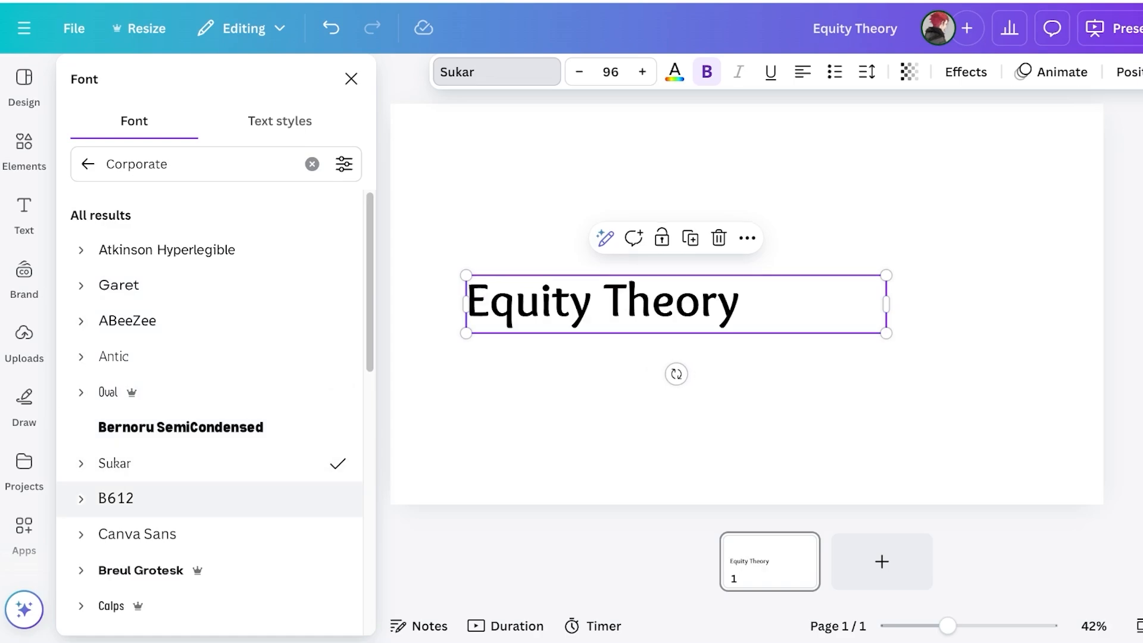
left_click(678, 426)
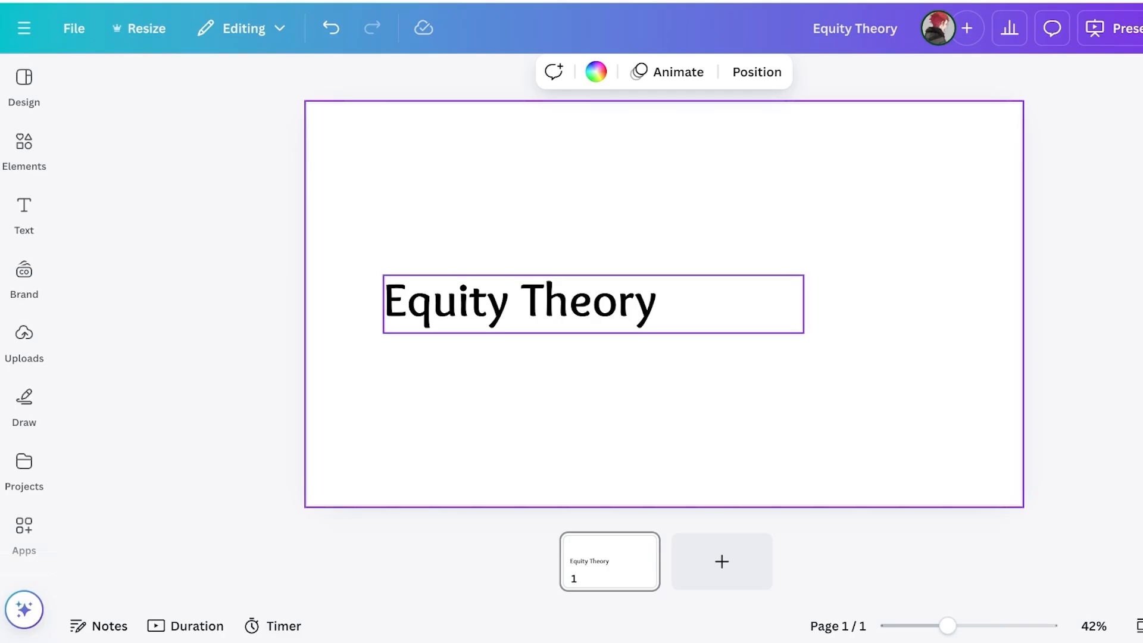
Try a light grey, then a custom pink #D77F7F as the slide background
mouse_move(24, 150)
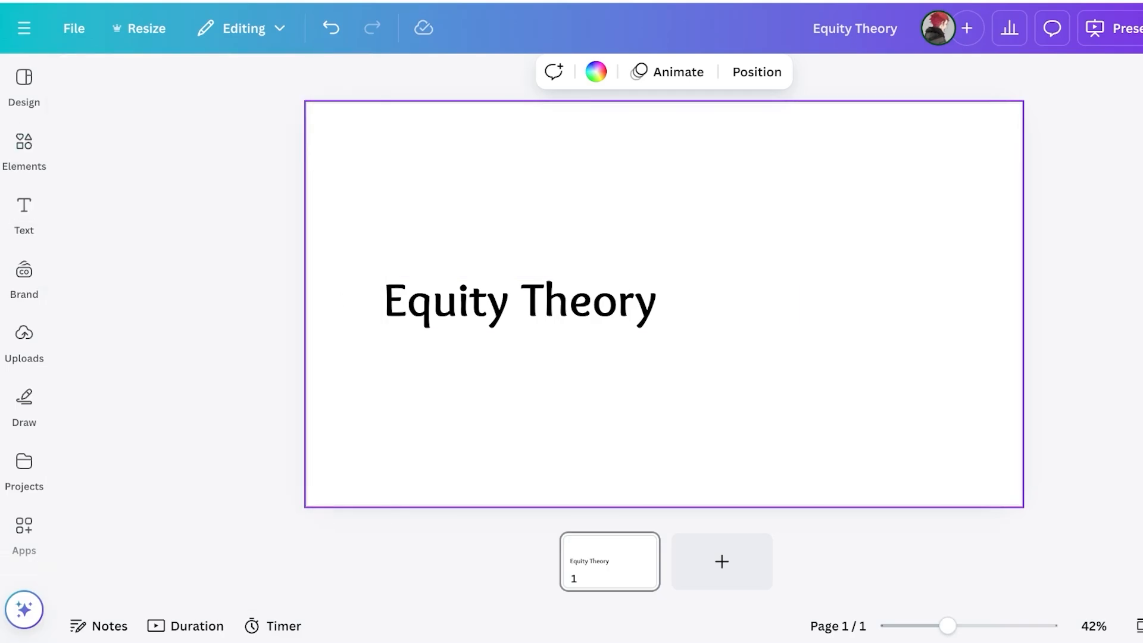
left_click(596, 71)
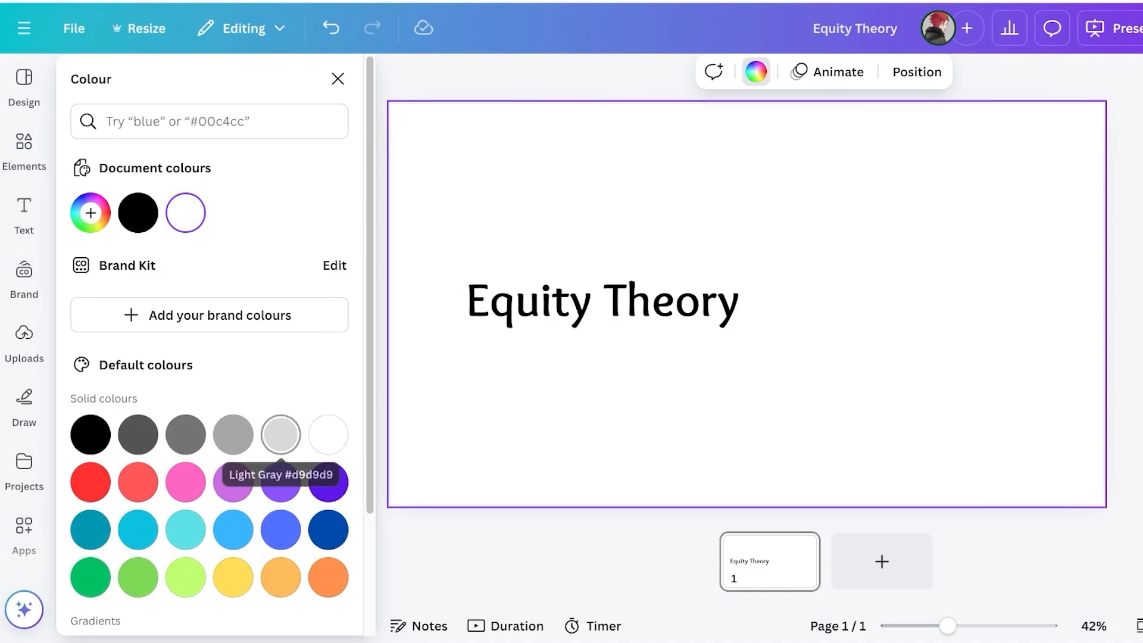
left_click(280, 434)
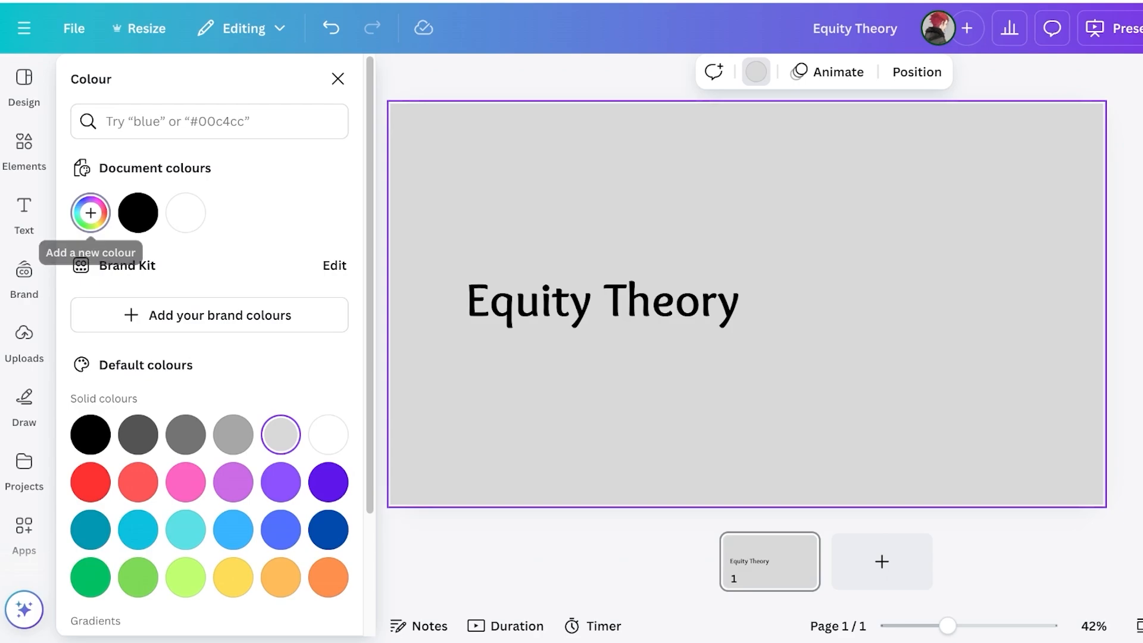
left_click(90, 213)
left_click(123, 334)
left_click_drag(123, 334, 185, 312)
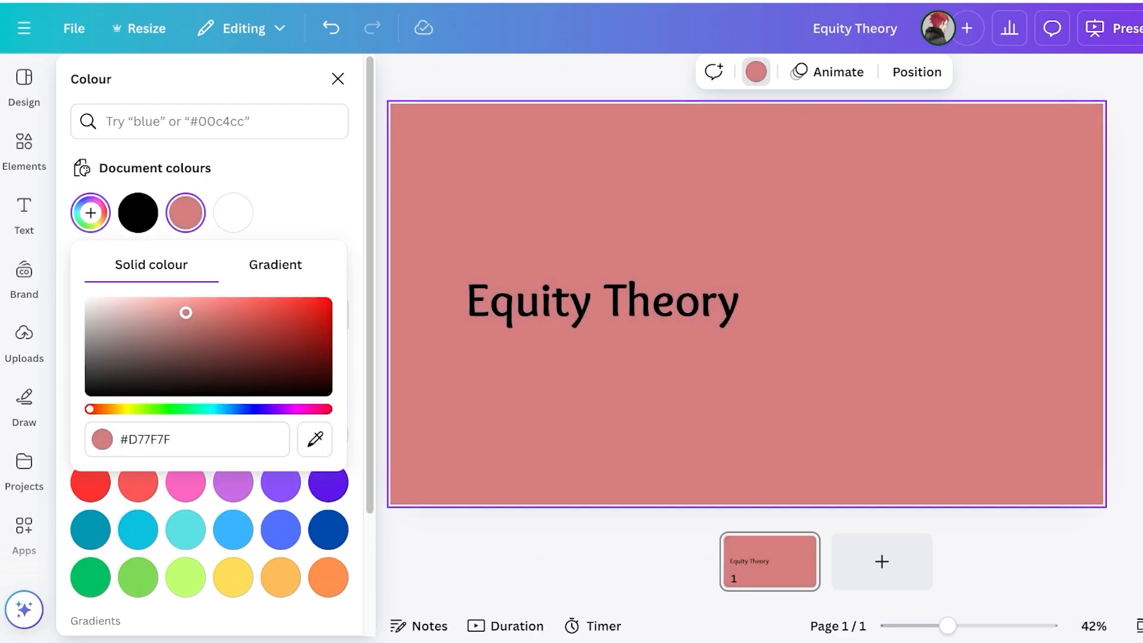
Try a pink-to-purple gradient, then make the background solid black #000000 and select the hidden title
left_click(276, 265)
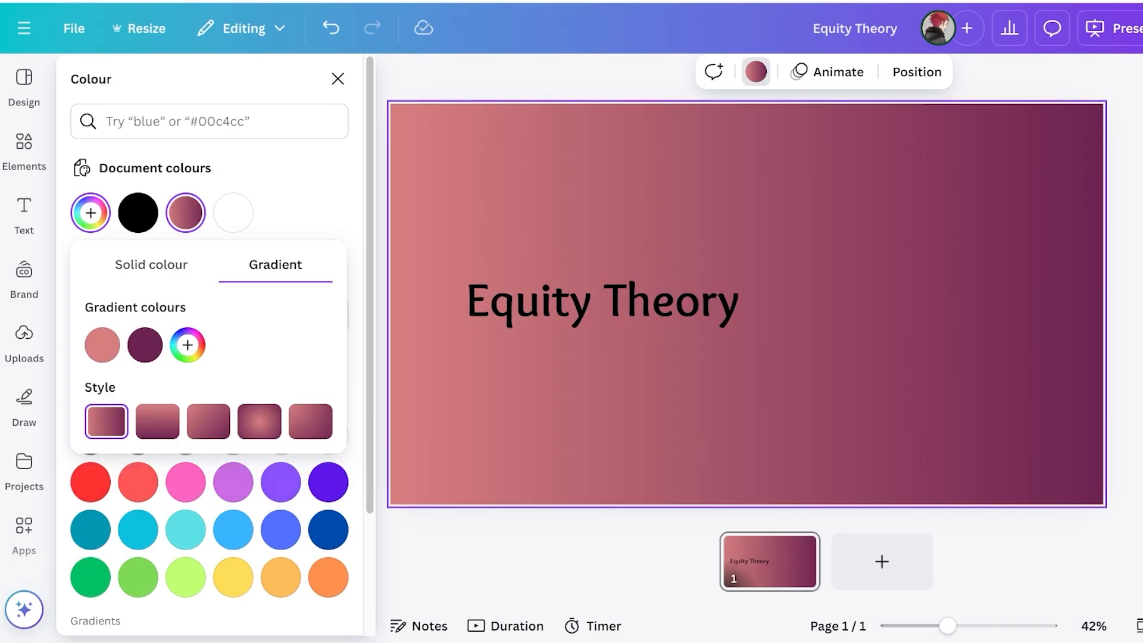
left_click(151, 265)
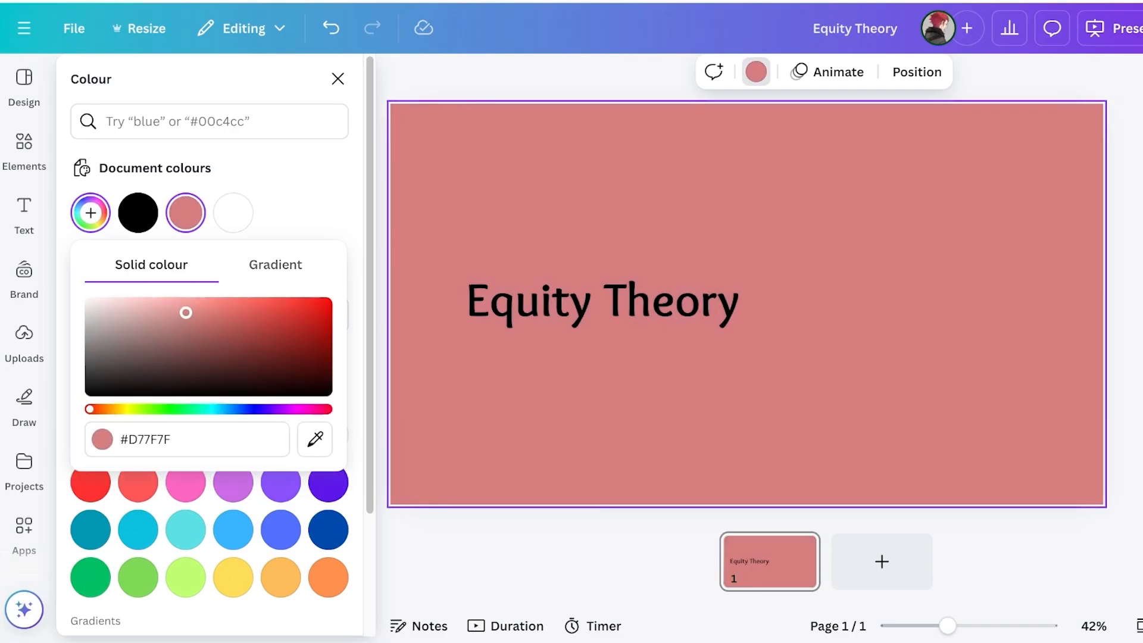
left_click_drag(186, 312, 110, 391)
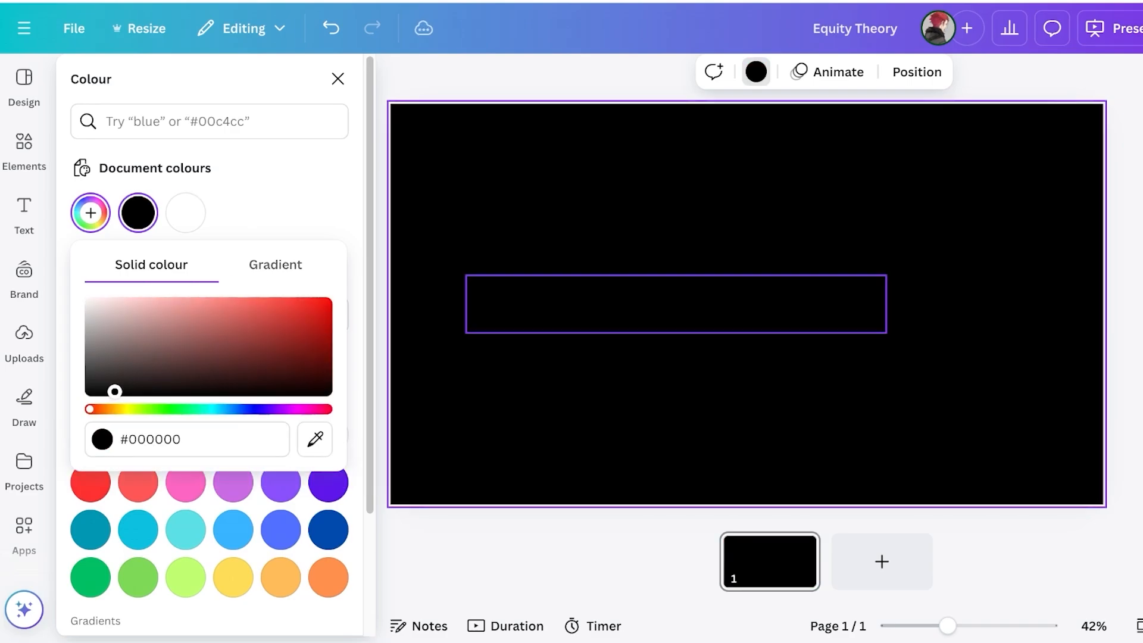
left_click(675, 302)
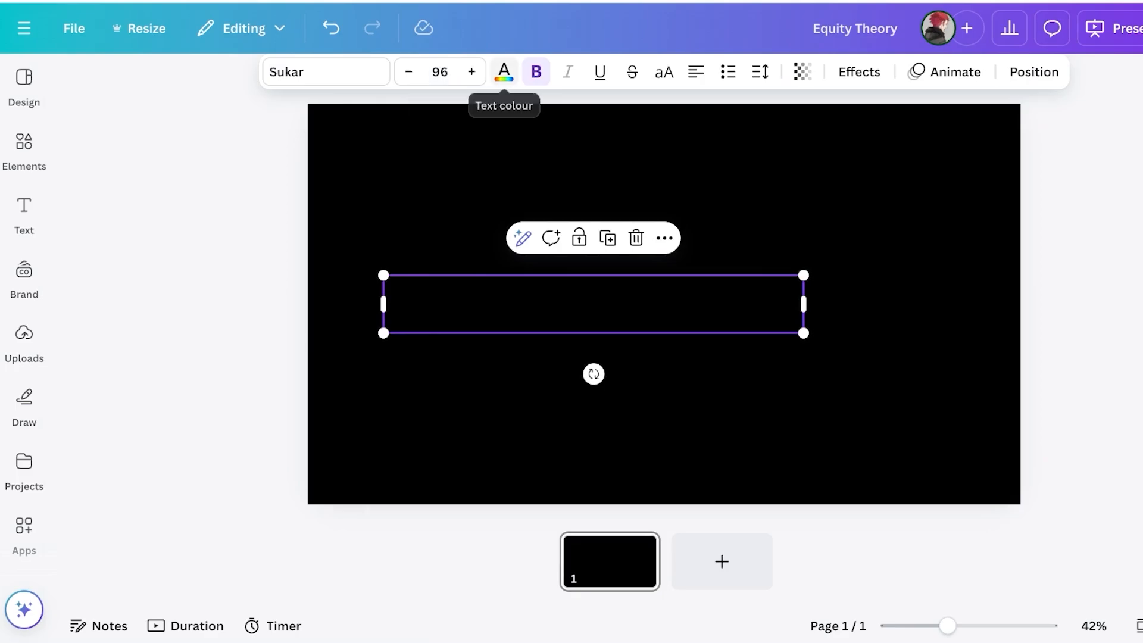
Make the Equity Theory heading white, then deselect it
left_click(503, 71)
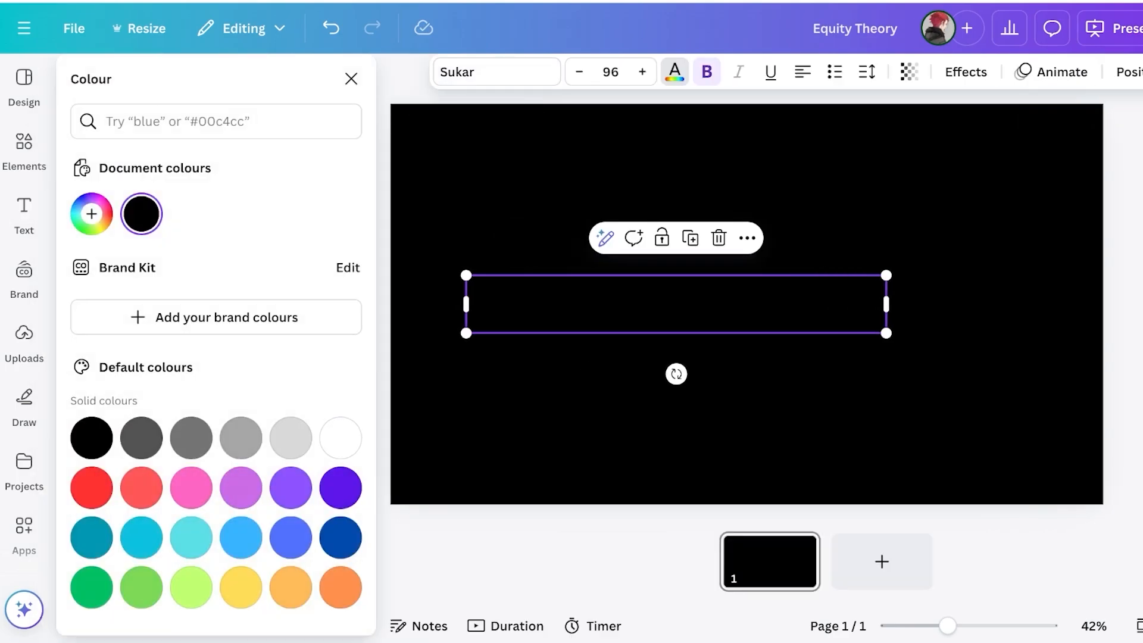
left_click(341, 438)
left_click(595, 435)
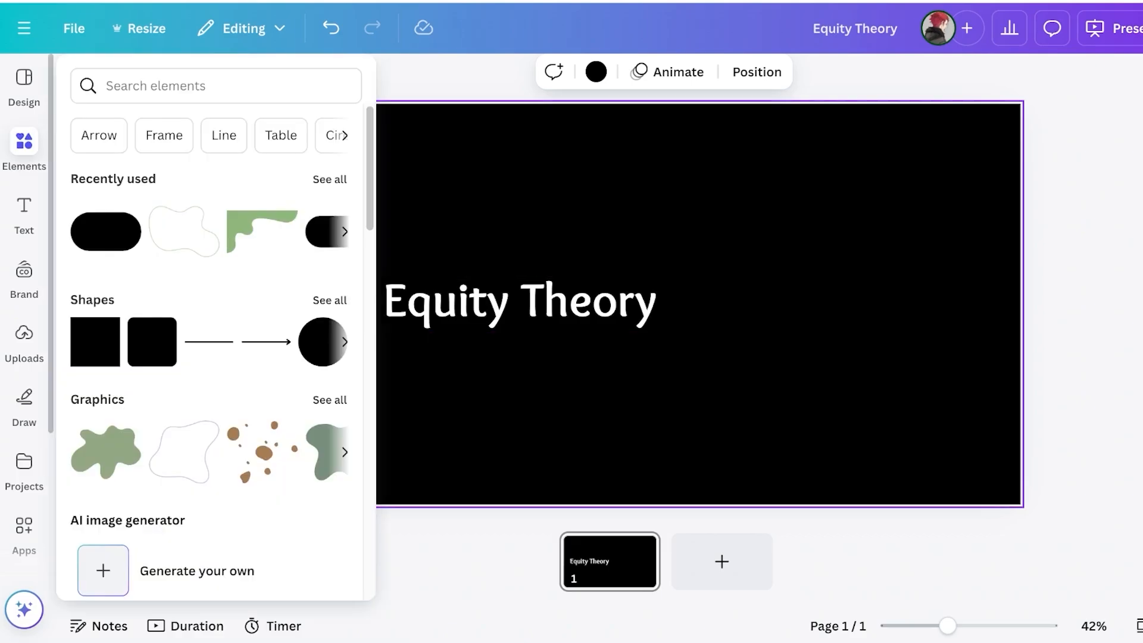
Browse the Graphics category in Elements and scroll through all Magic recommendations
left_click(24, 148)
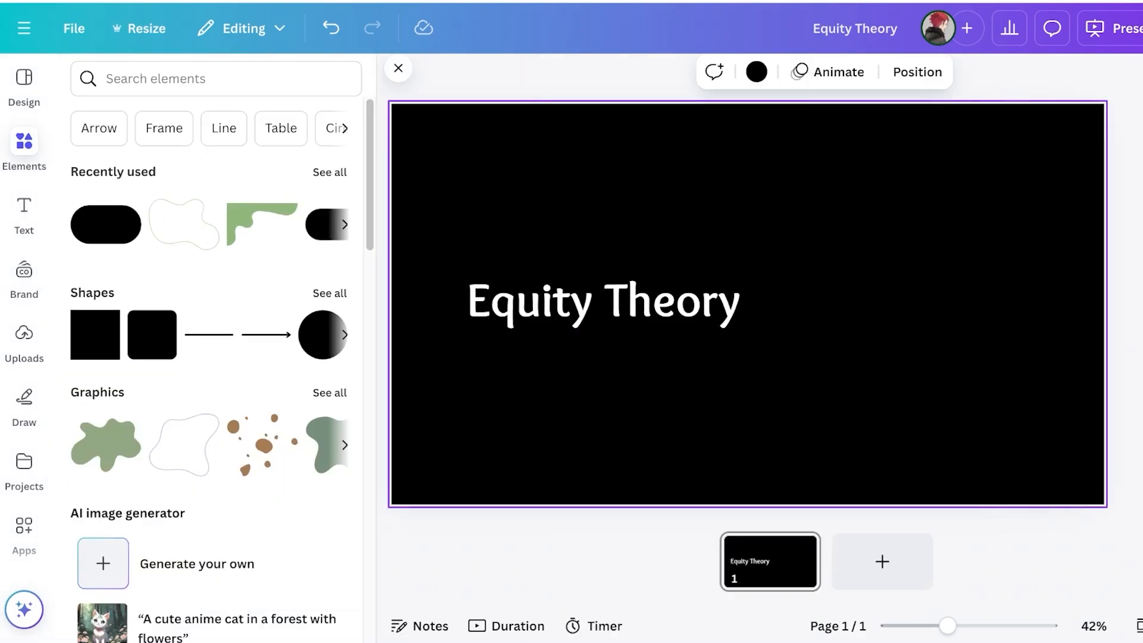
left_click(215, 78)
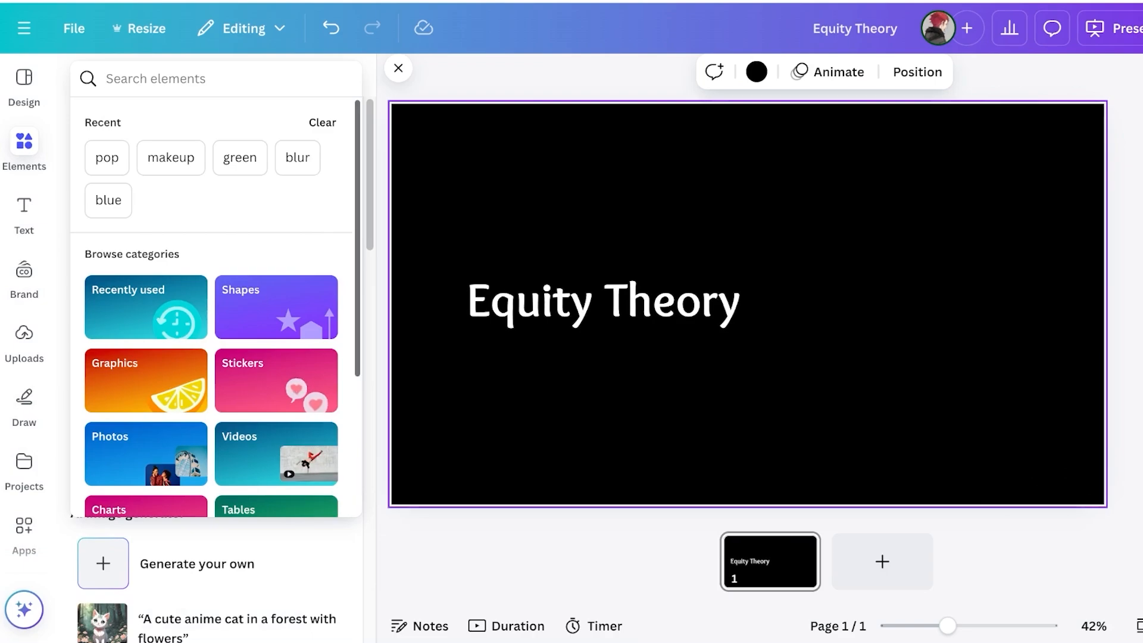
left_click(146, 380)
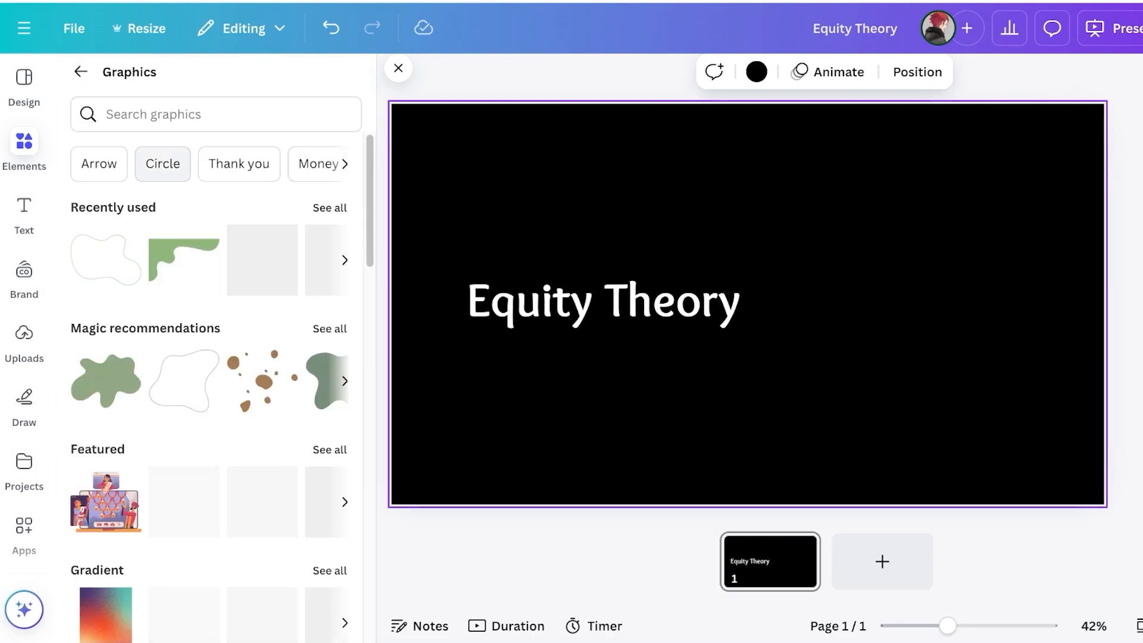
left_click(330, 329)
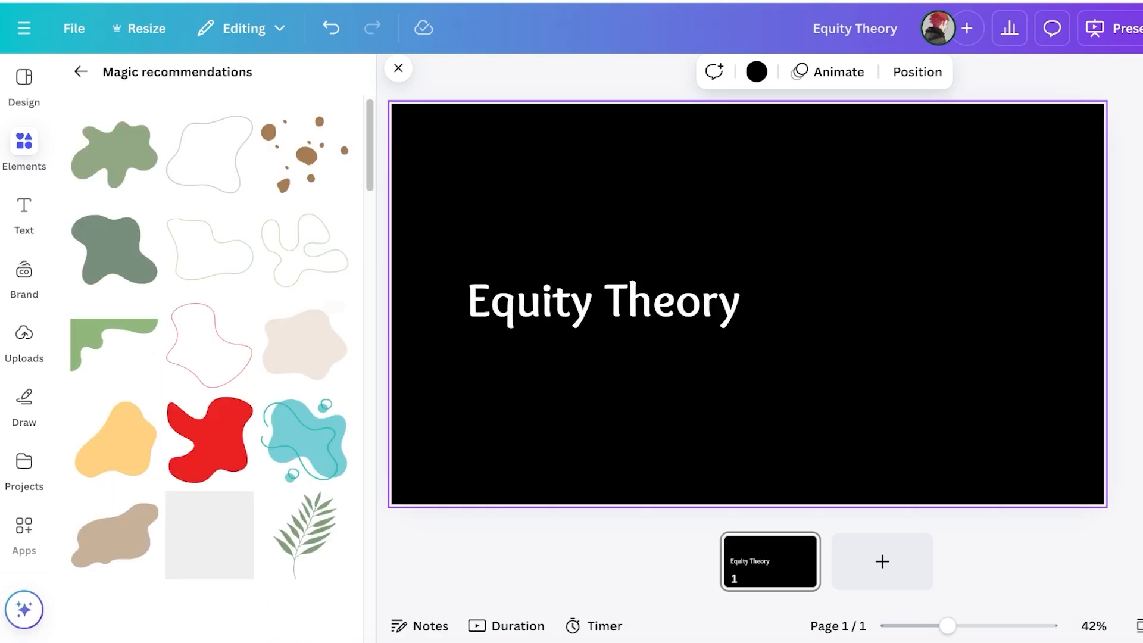
scroll(321, 333, "down", 9)
scroll(209, 375, "down", 2)
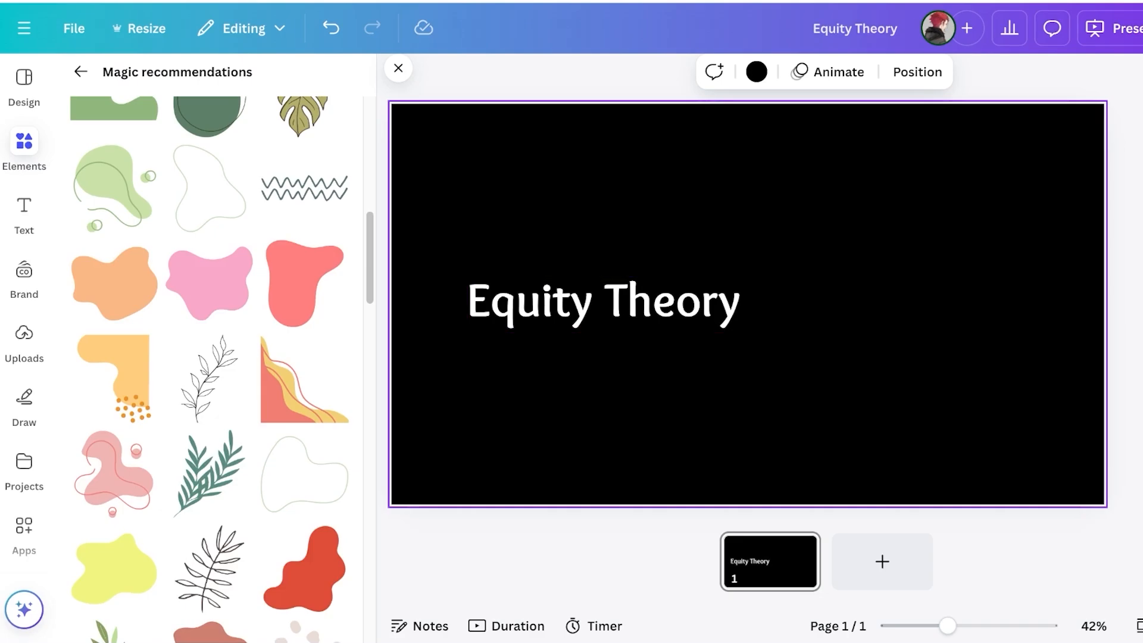
scroll(208, 369, "down", 3)
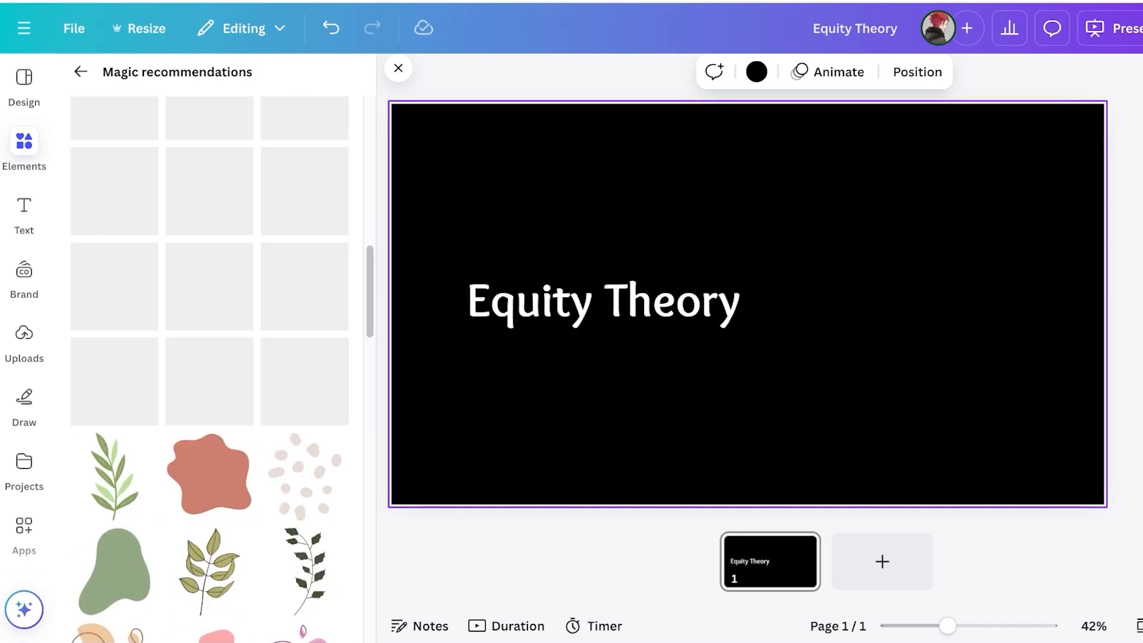
scroll(210, 333, "down", 10)
scroll(209, 333, "up", 20)
Return to the main Graphics listing and scroll through collections like Bright Food and Monoline Elements
left_click(81, 72)
scroll(184, 399, "down", 4)
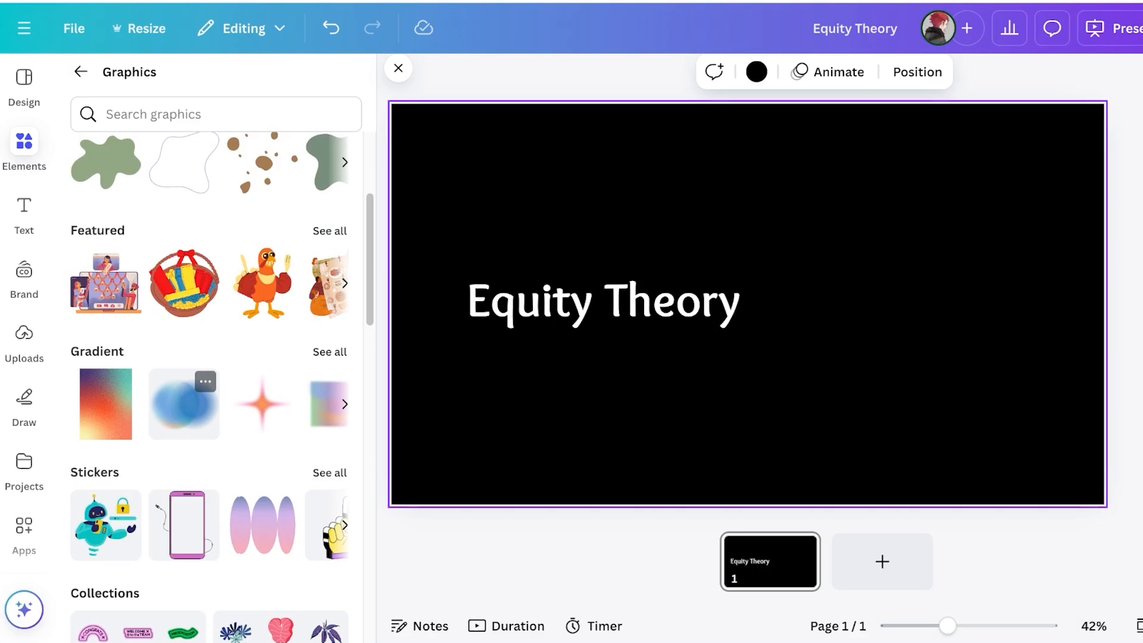
scroll(209, 357, "up", 3)
scroll(261, 179, "down", 3)
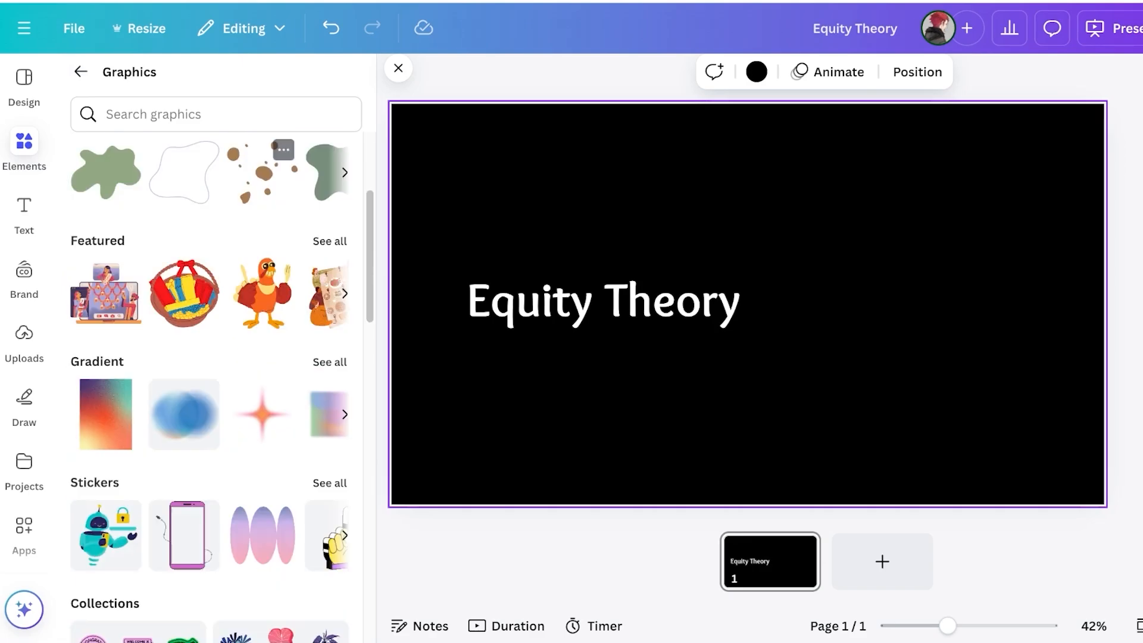
scroll(274, 357, "down", 10)
scroll(280, 381, "up", 4)
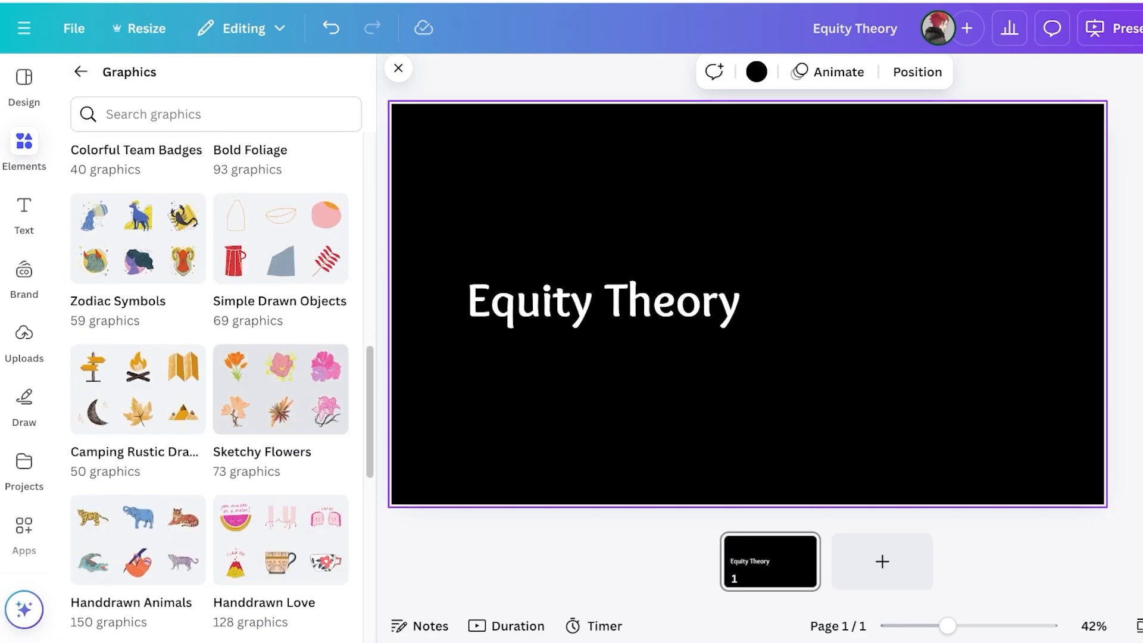
scroll(138, 387, "down", 7)
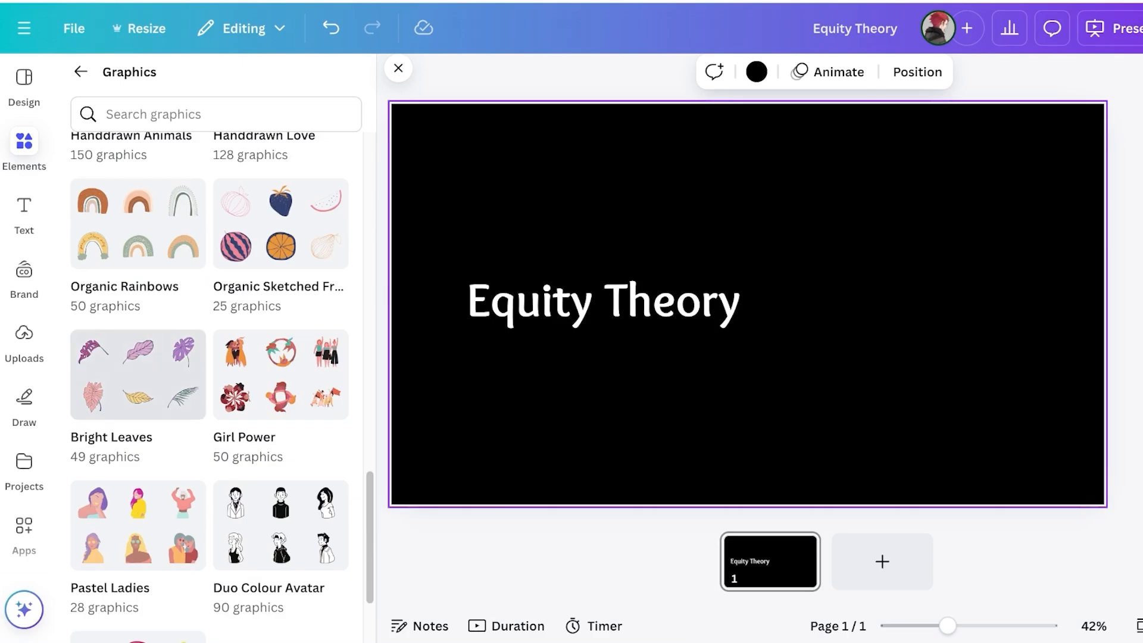
scroll(178, 375, "up", 15)
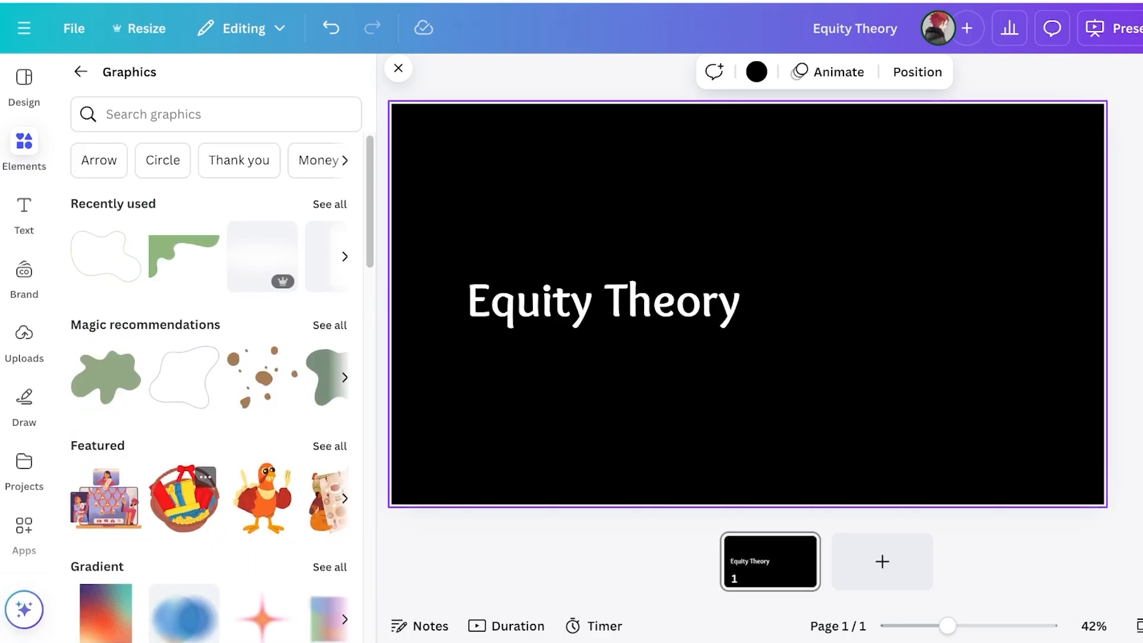
scroll(202, 357, "down", 8)
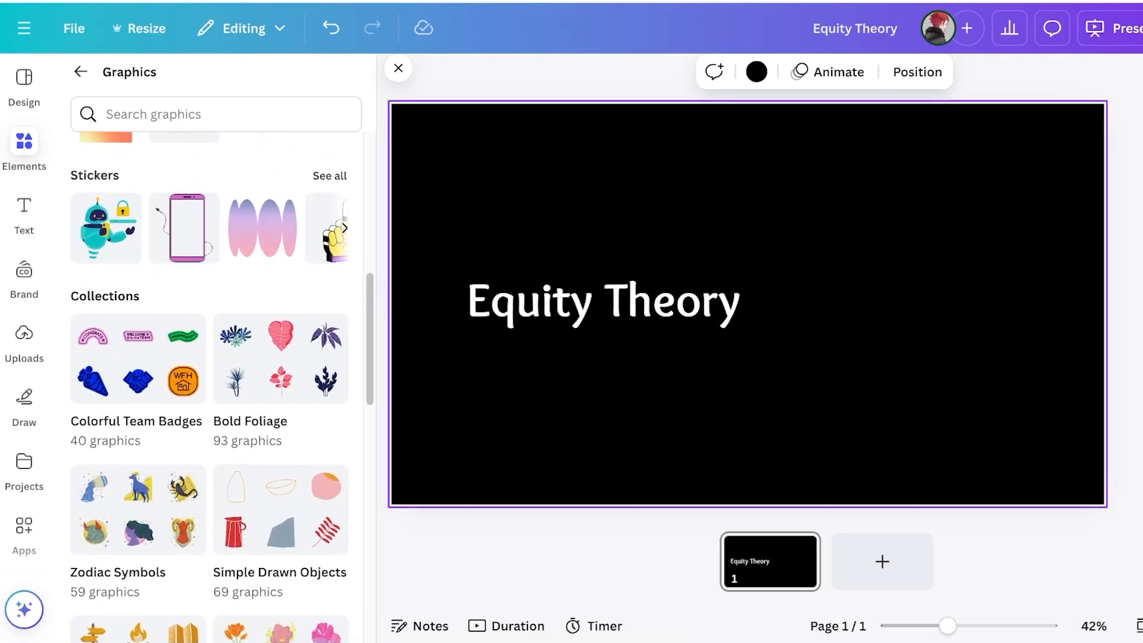
scroll(280, 333, "down", 3)
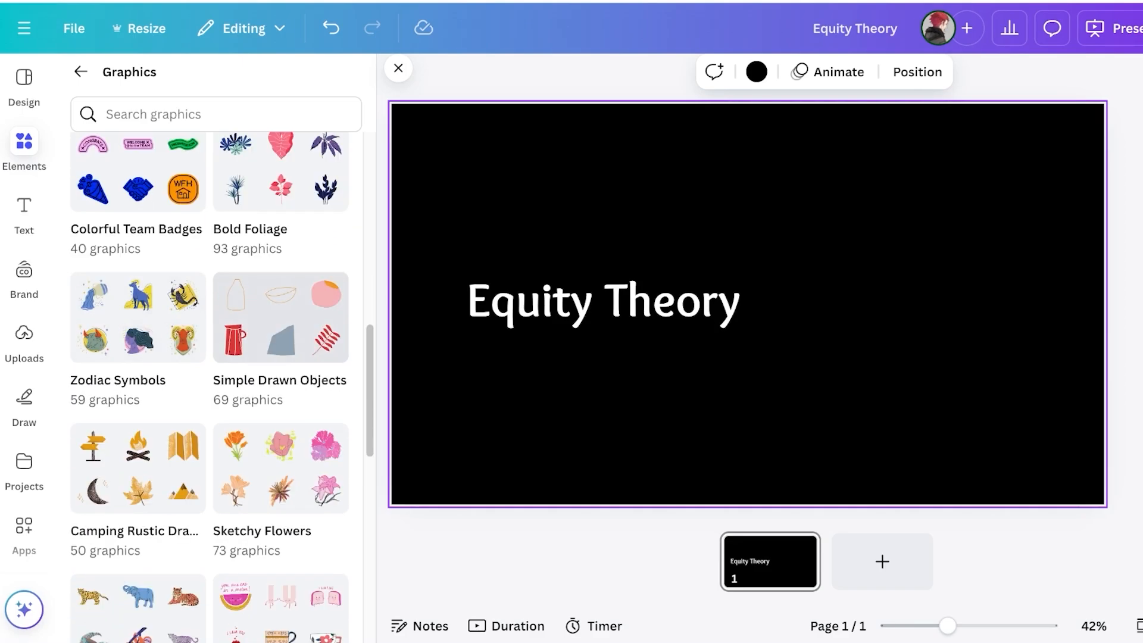
scroll(279, 358, "down", 10)
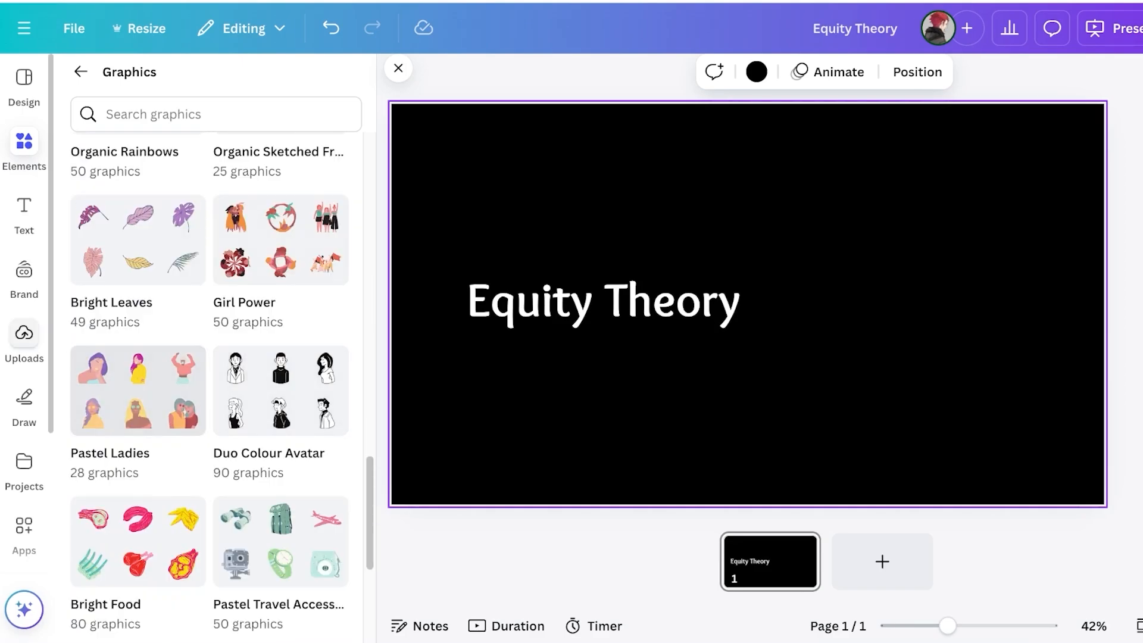
scroll(221, 387, "down", 5)
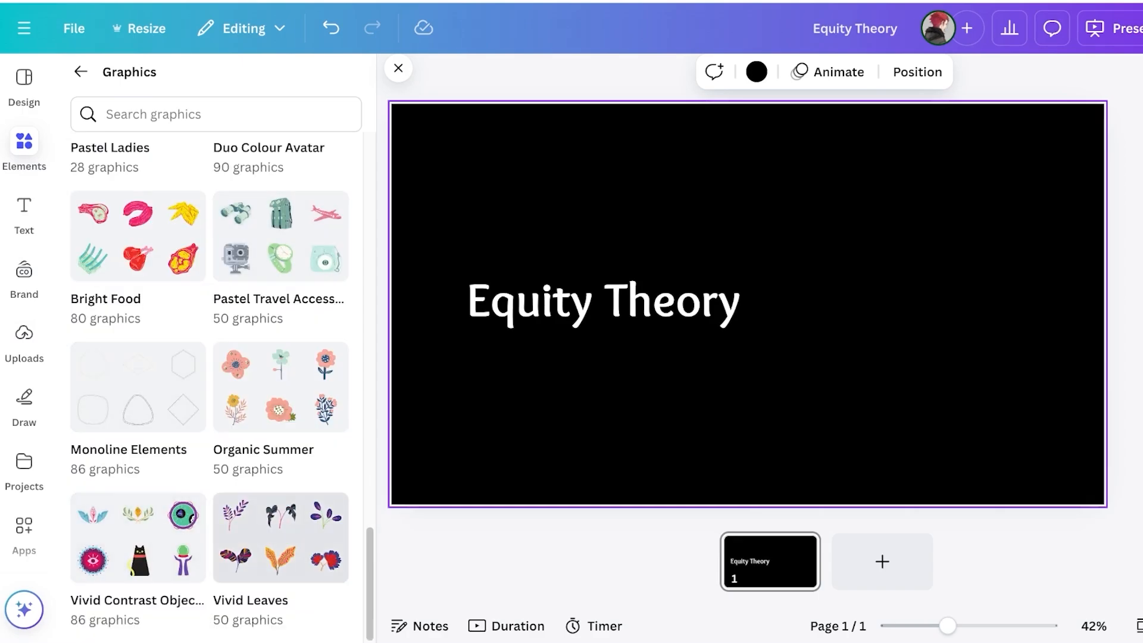
Open the Monoline Elements collection and scroll through its line-art frames, planets, suns and flowers
left_click(137, 387)
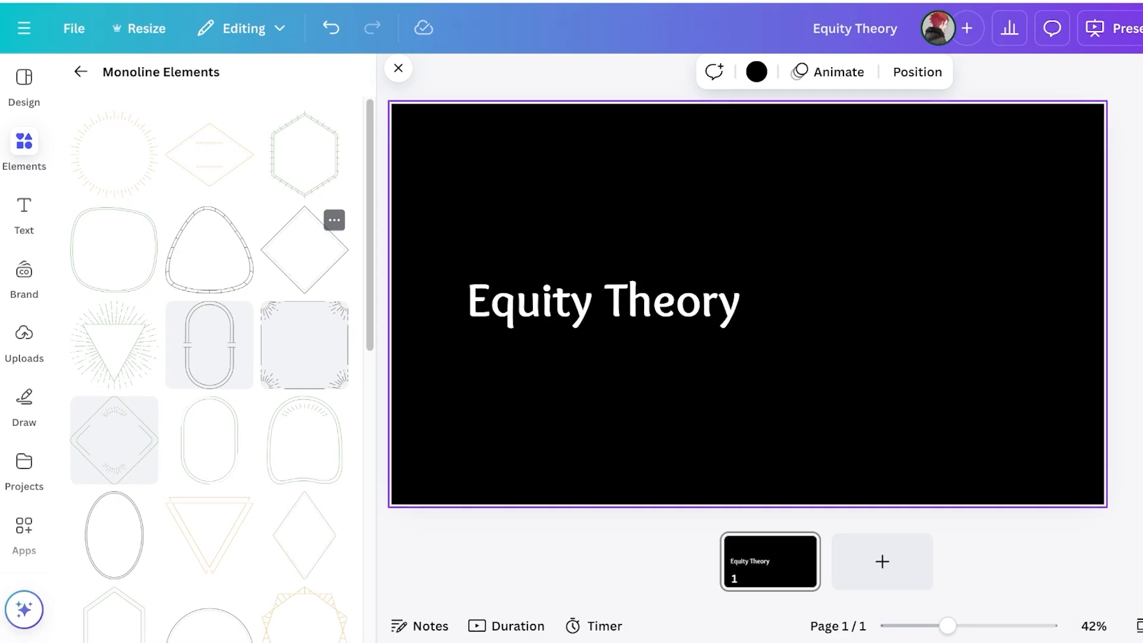
scroll(208, 321, "down", 6)
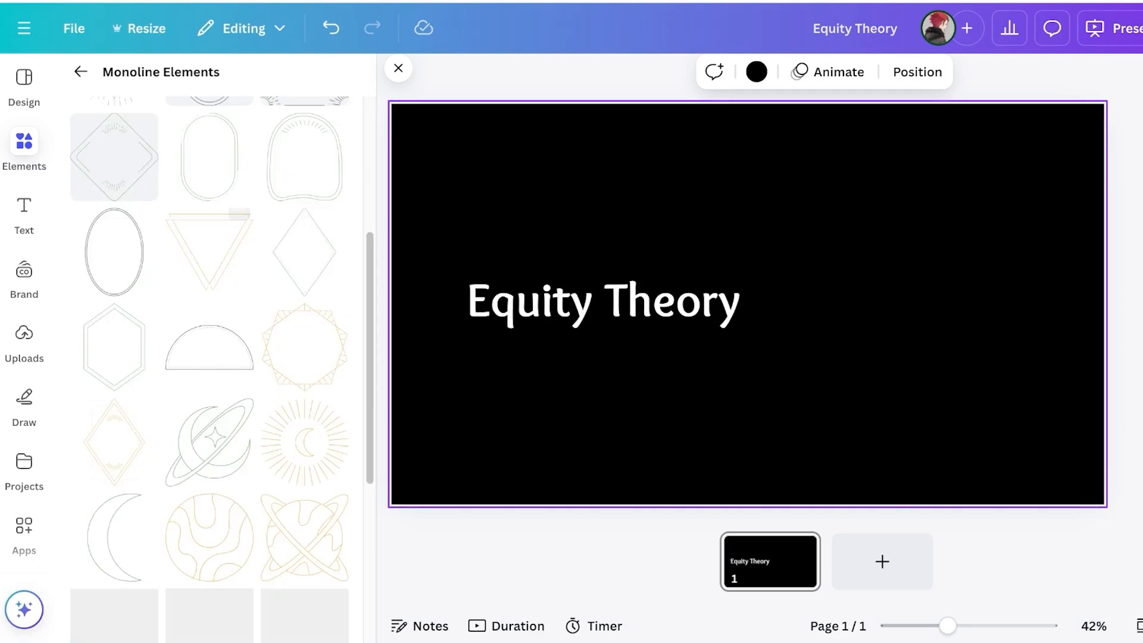
scroll(304, 416, "down", 3)
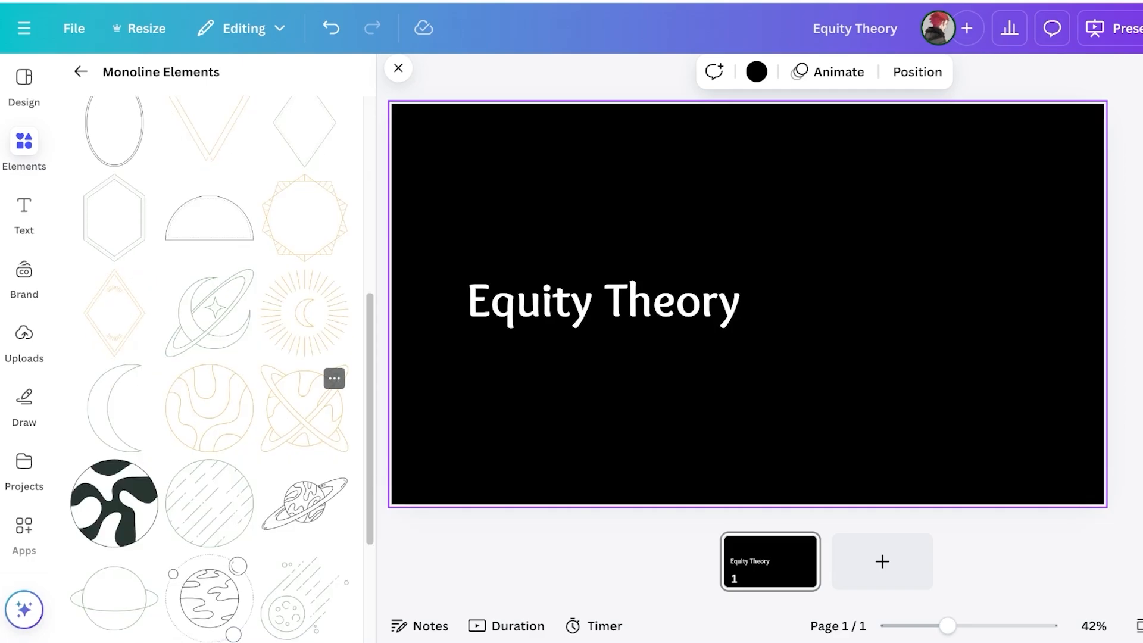
scroll(330, 375, "down", 9)
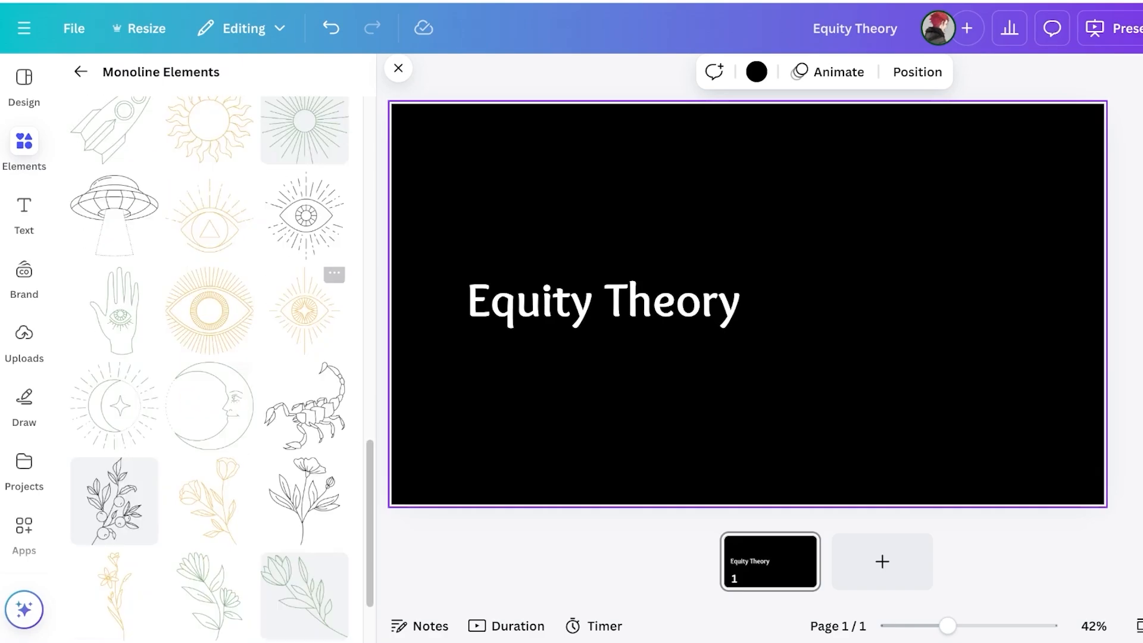
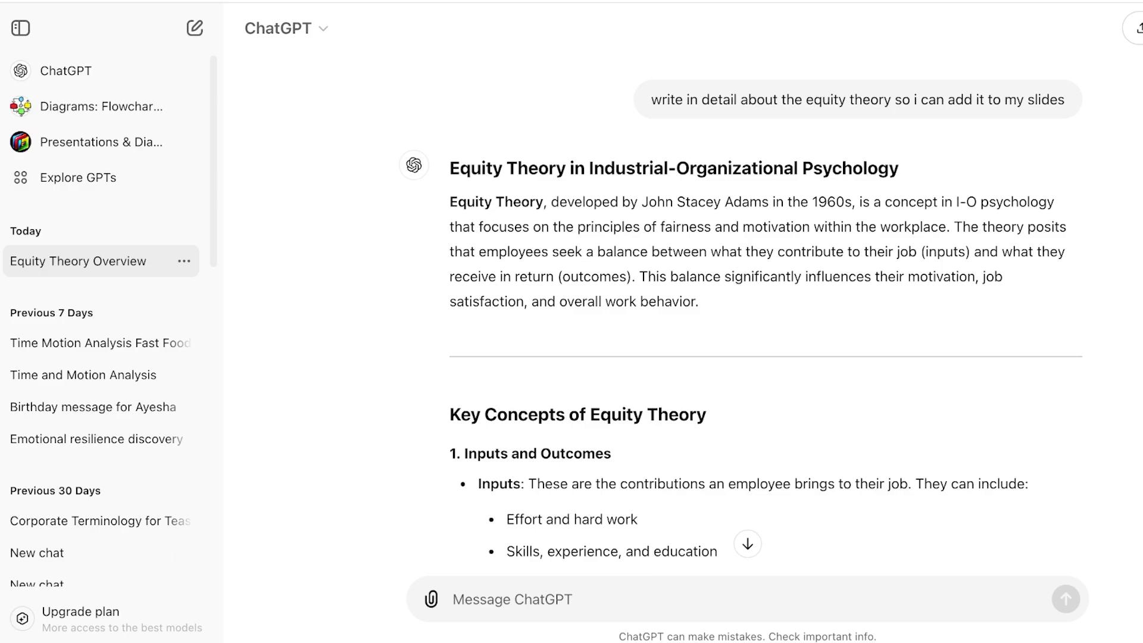
Select ChatGPT's opening paragraph explaining Equity Theory so it can be copied
left_click_drag(449, 202, 699, 301)
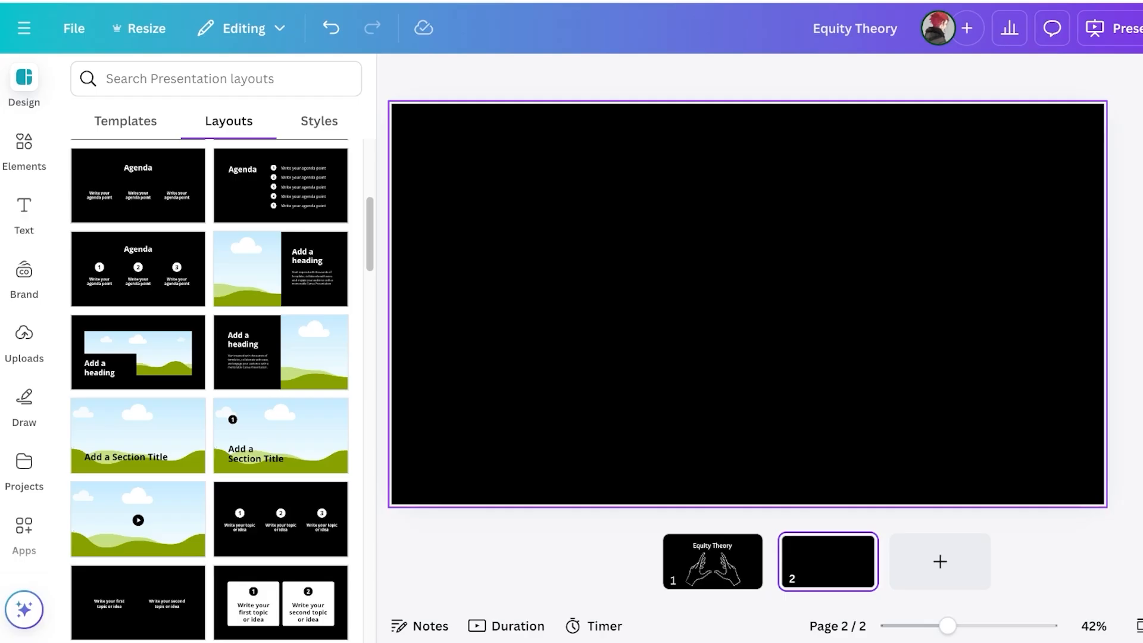
Paste the Equity Theory paragraph onto slide 2 and make it white, size 40
key("ctrl+v")
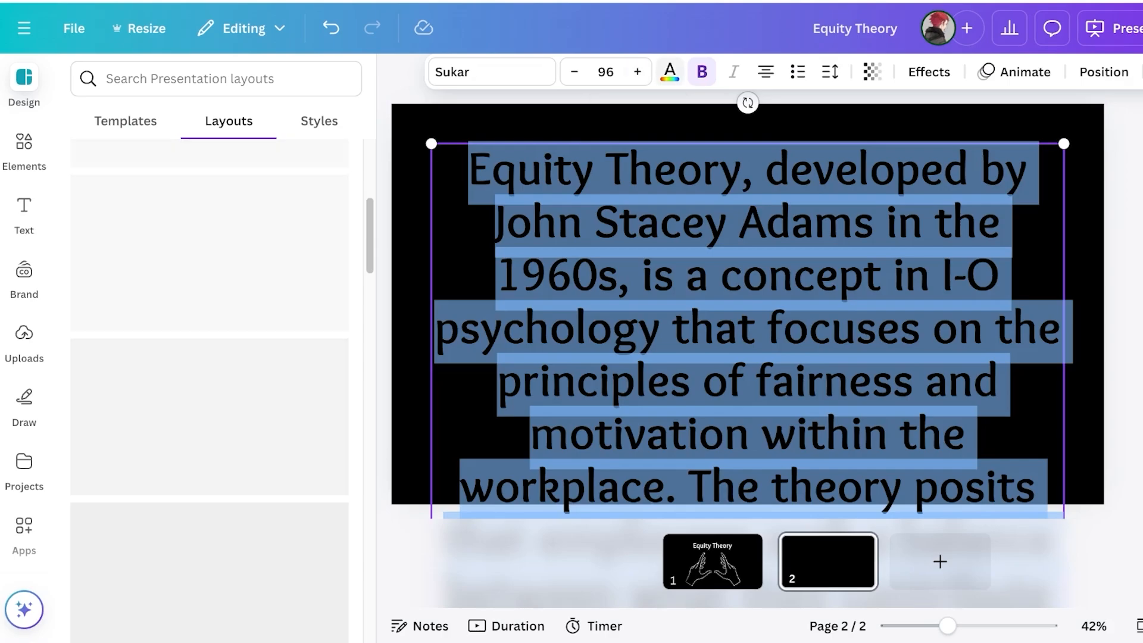
left_click(492, 72)
left_click(668, 72)
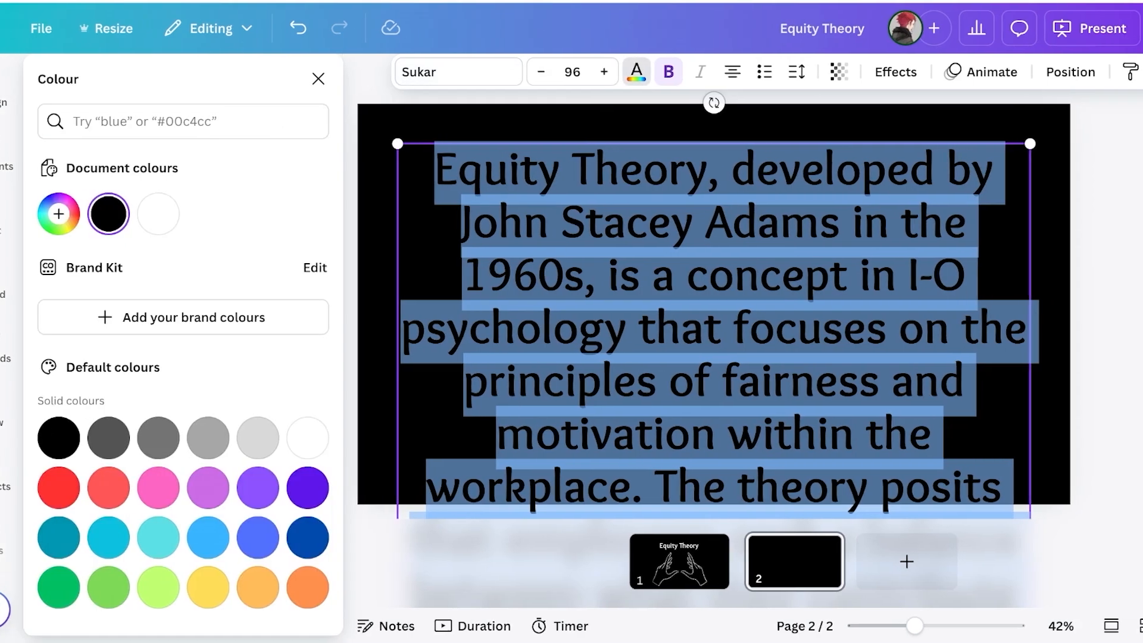
left_click(191, 214)
left_click(605, 72)
left_click(537, 72)
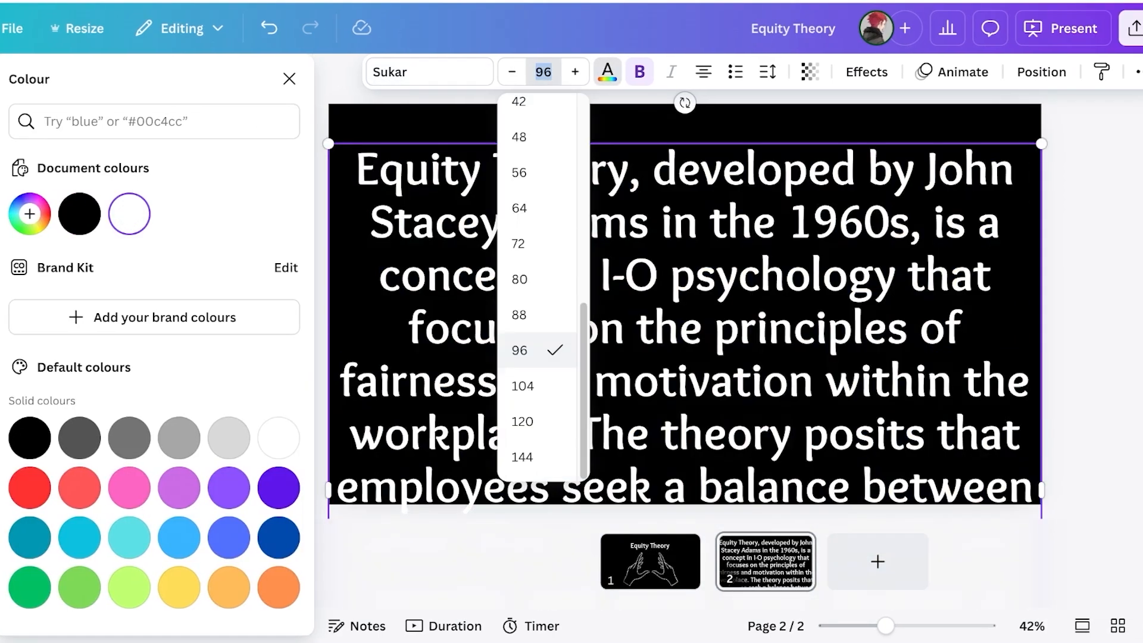
type("40")
key("Return")
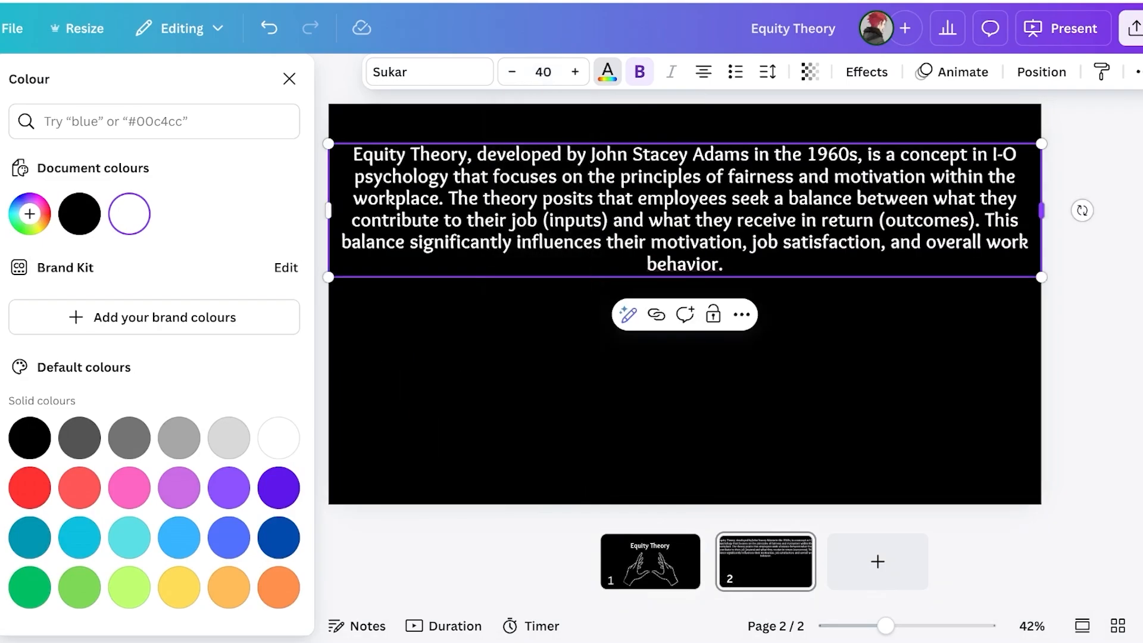
Narrow the paragraph box so the text rewraps, then shift it right and down
left_click_drag(1041, 210, 698, 215)
left_click(523, 199)
left_click_drag(523, 200, 485, 176)
left_click(774, 286)
left_click_drag(512, 238, 574, 251)
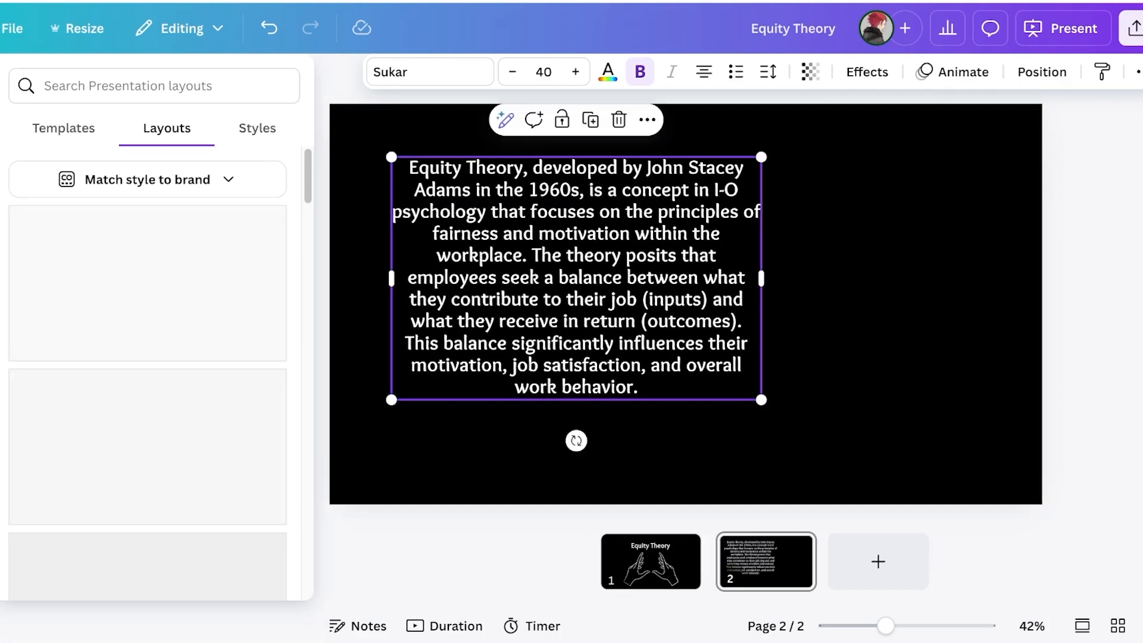
Narrow the paragraph box further and move it left and up into a tall column
scroll(148, 387, "down", 8)
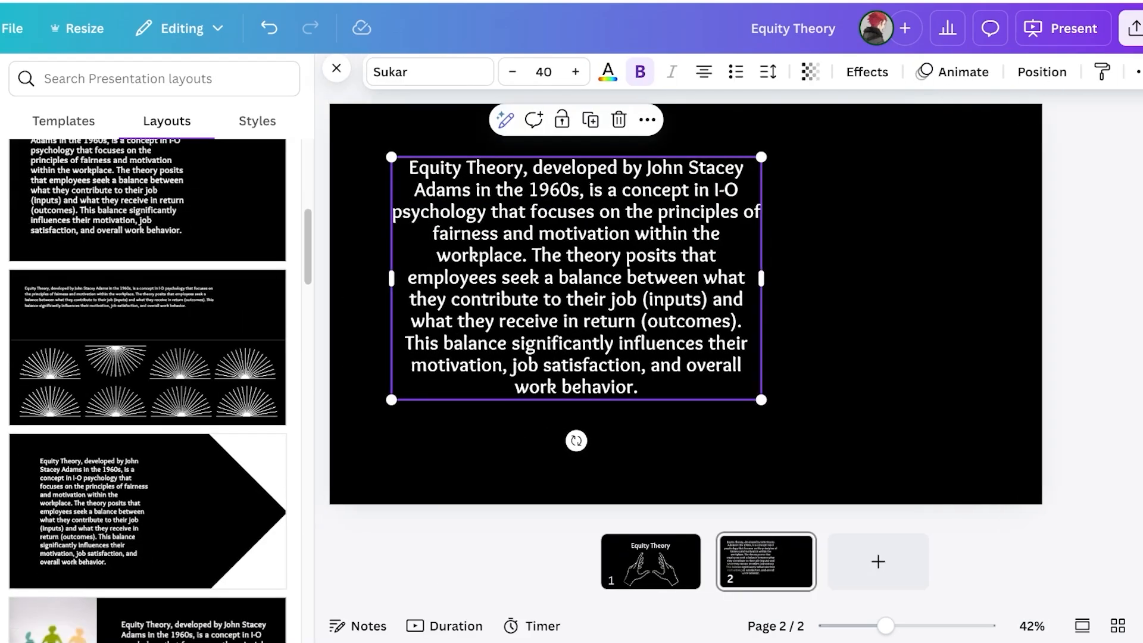
scroll(147, 386, "up", 3)
left_click_drag(577, 278, 624, 314)
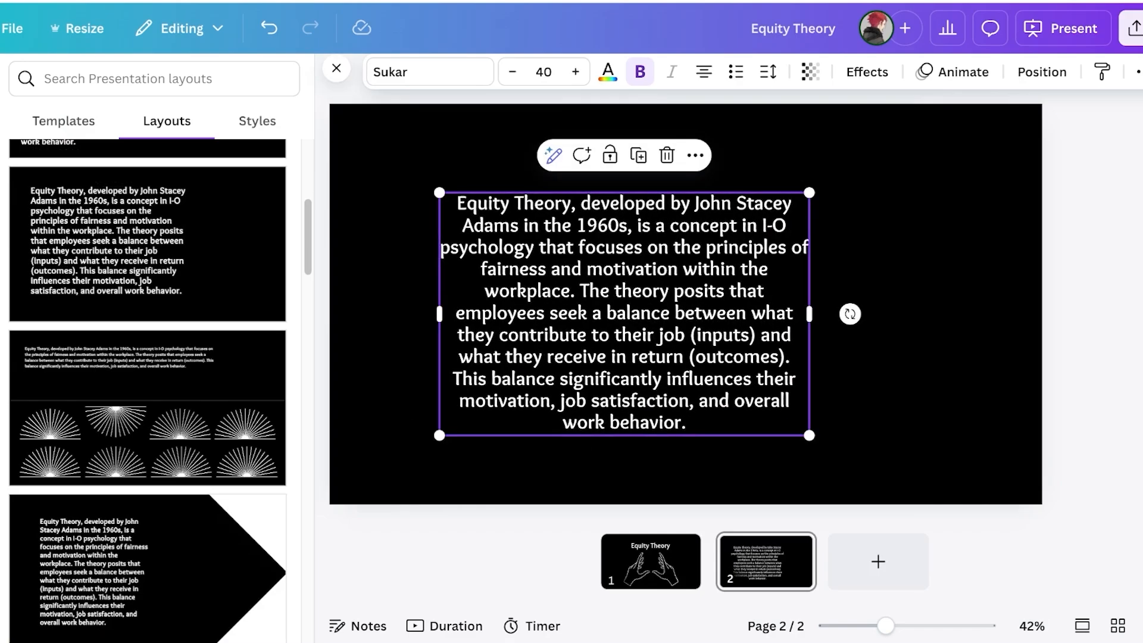
scroll(147, 386, "up", 5)
scroll(148, 387, "down", 12)
scroll(148, 386, "down", 10)
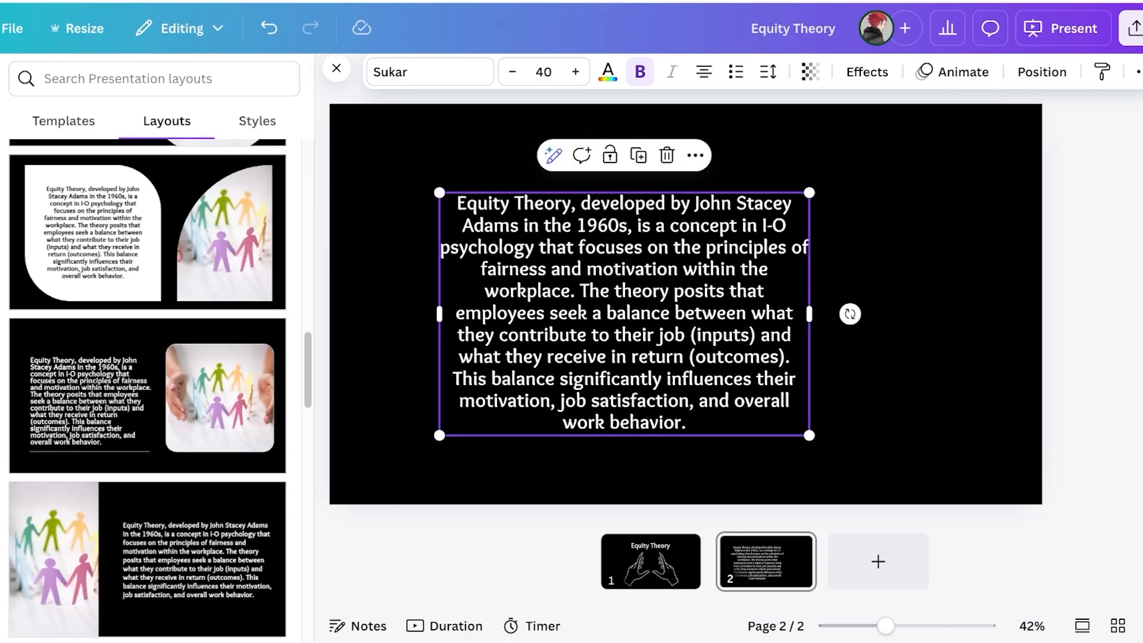
scroll(148, 387, "down", 7)
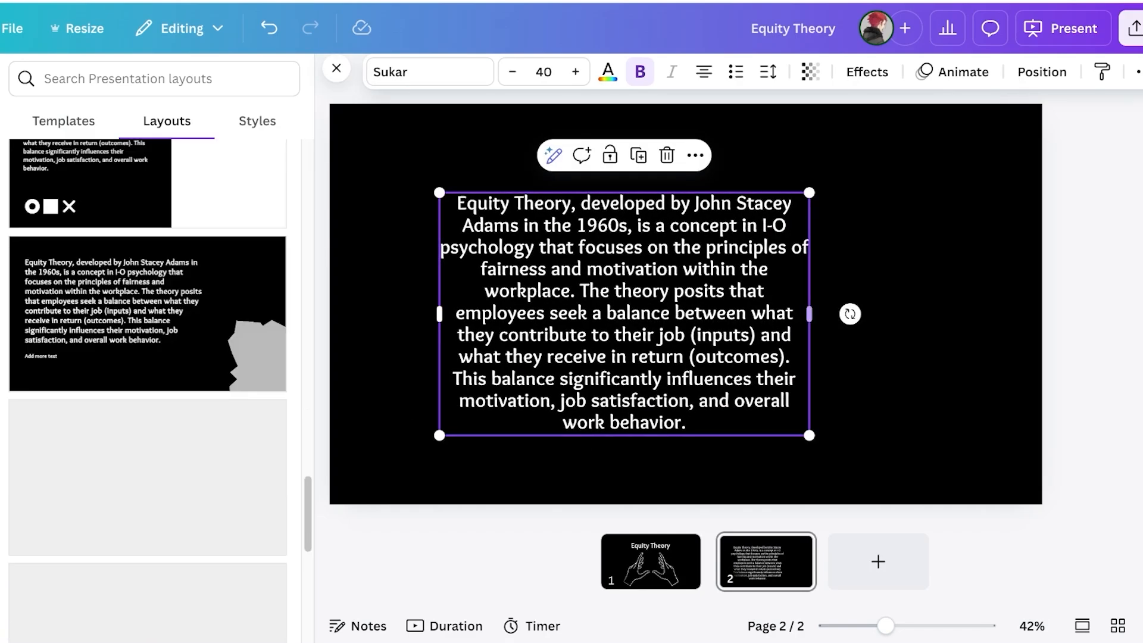
left_click_drag(624, 314, 584, 304)
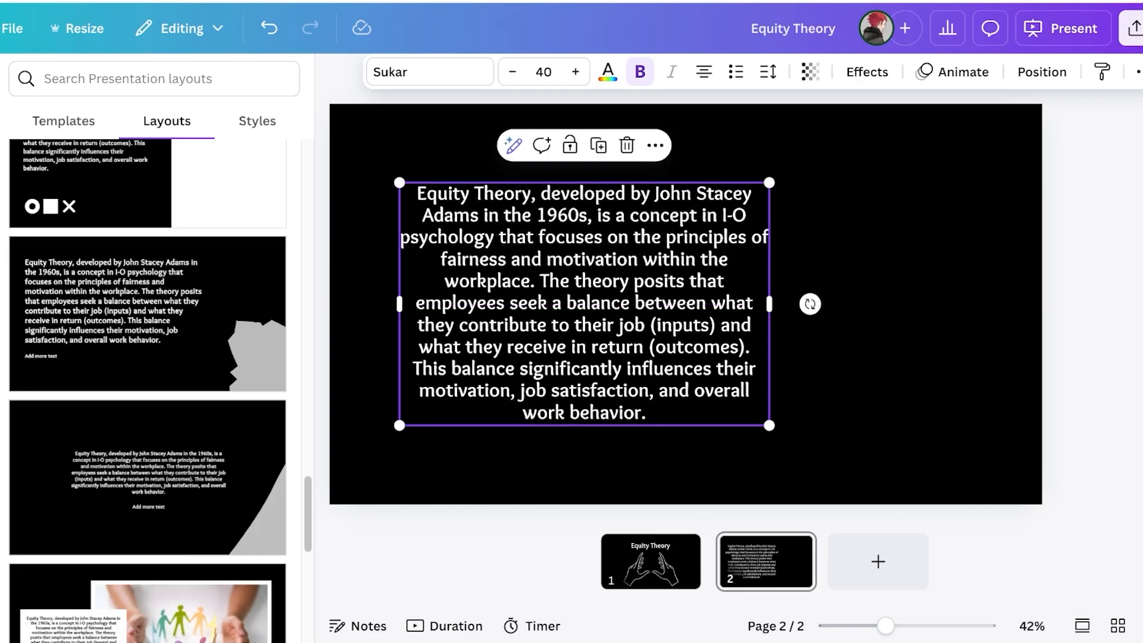
left_click_drag(768, 304, 709, 304)
left_click_drag(554, 326, 531, 310)
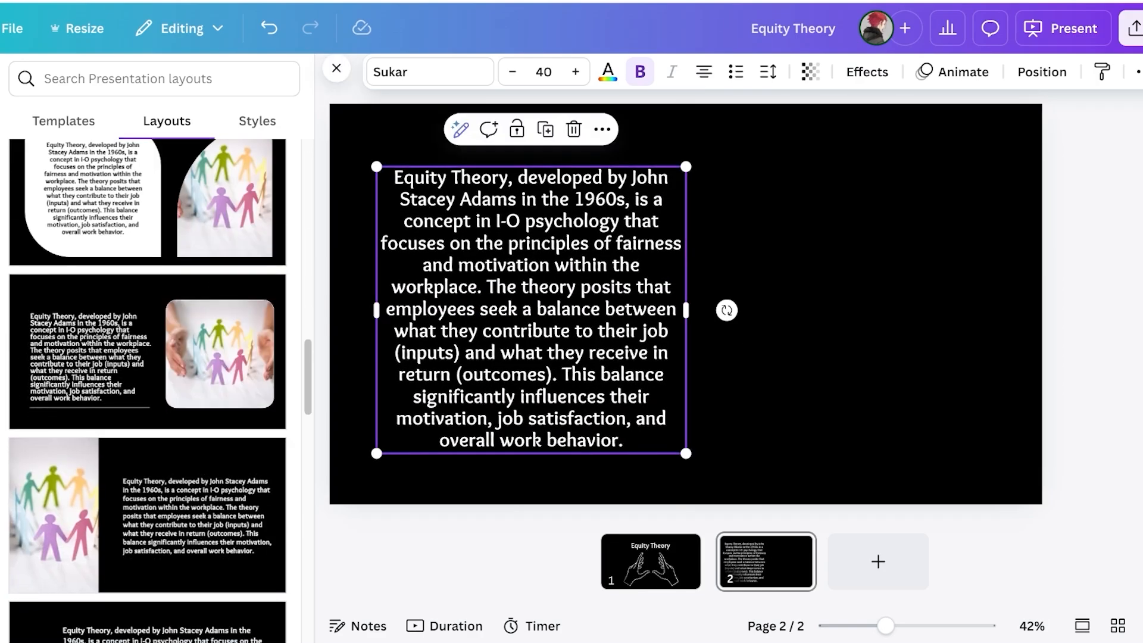
scroll(147, 380, "up", 18)
Browse the suggested layouts for slide 2 in the Layouts panel
left_click(128, 79)
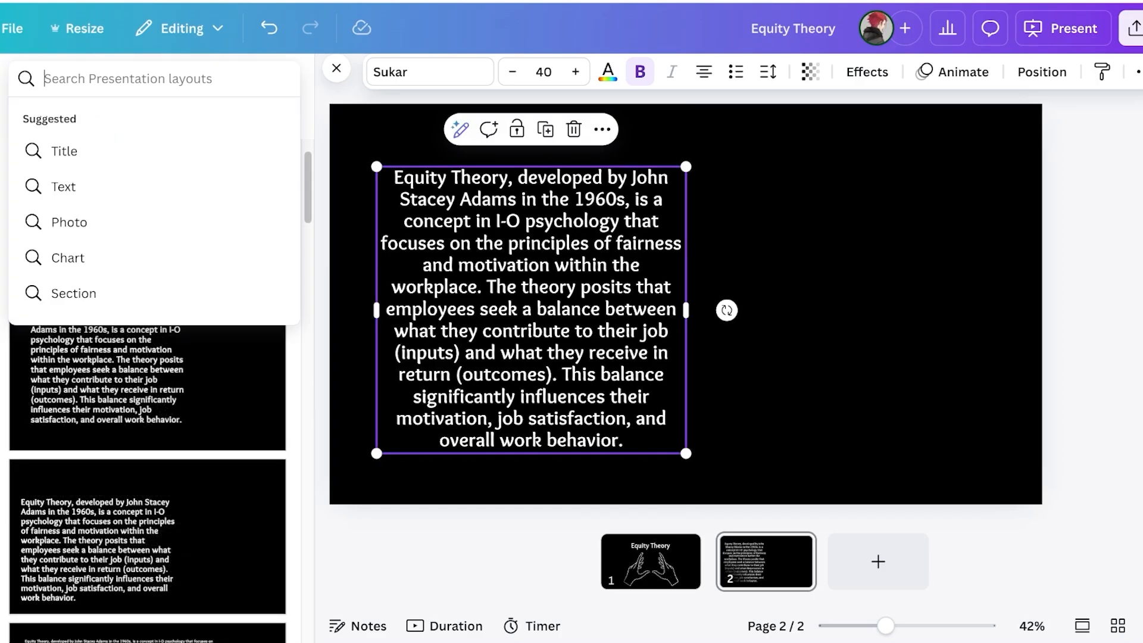
left_click(352, 140)
left_click(63, 121)
left_click(167, 121)
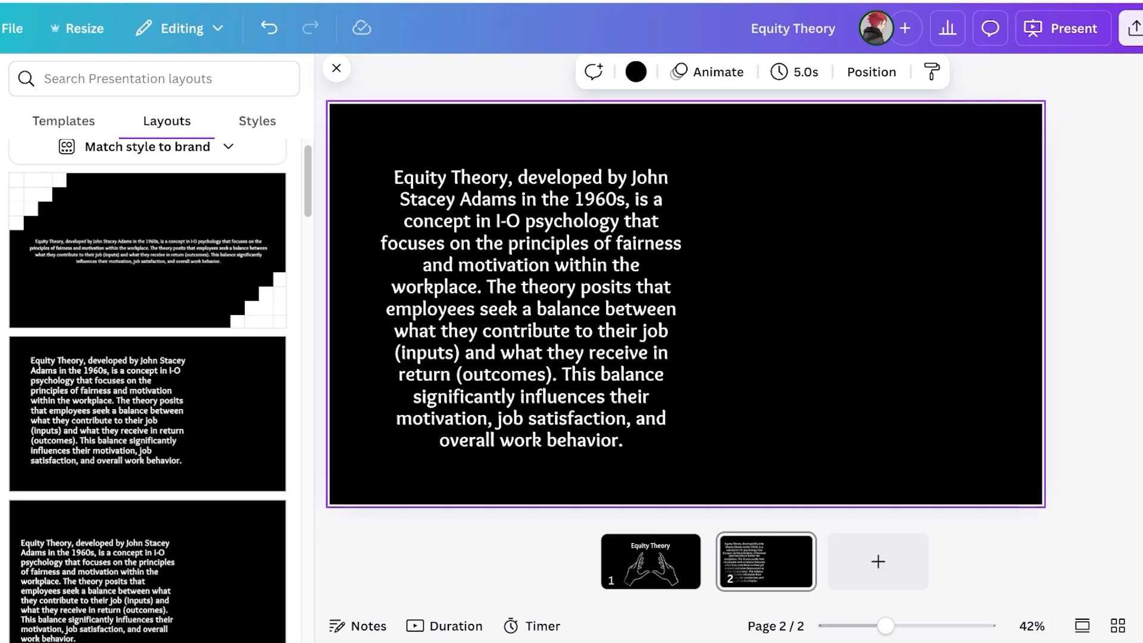
scroll(148, 390, "down", 10)
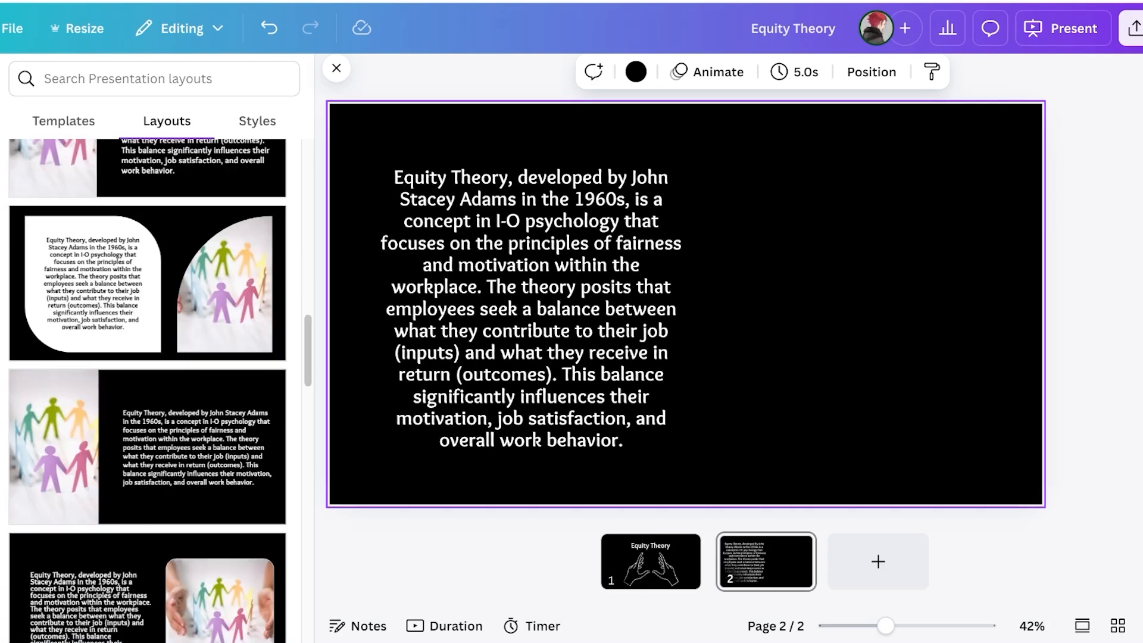
scroll(147, 389, "down", 10)
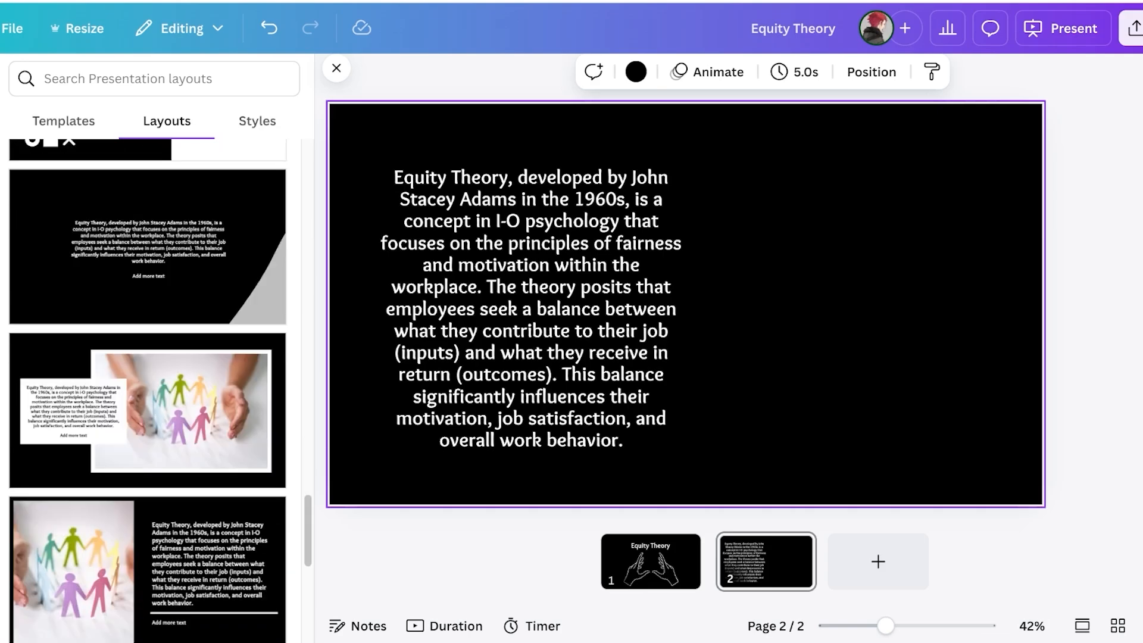
scroll(148, 390, "down", 6)
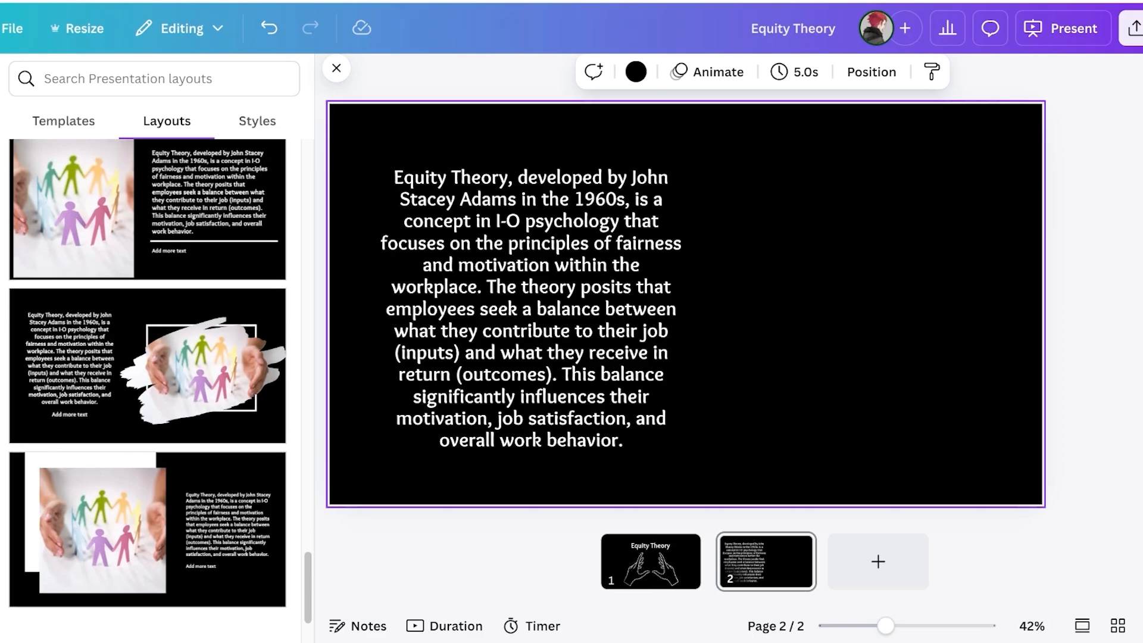
scroll(147, 381, "down", 2)
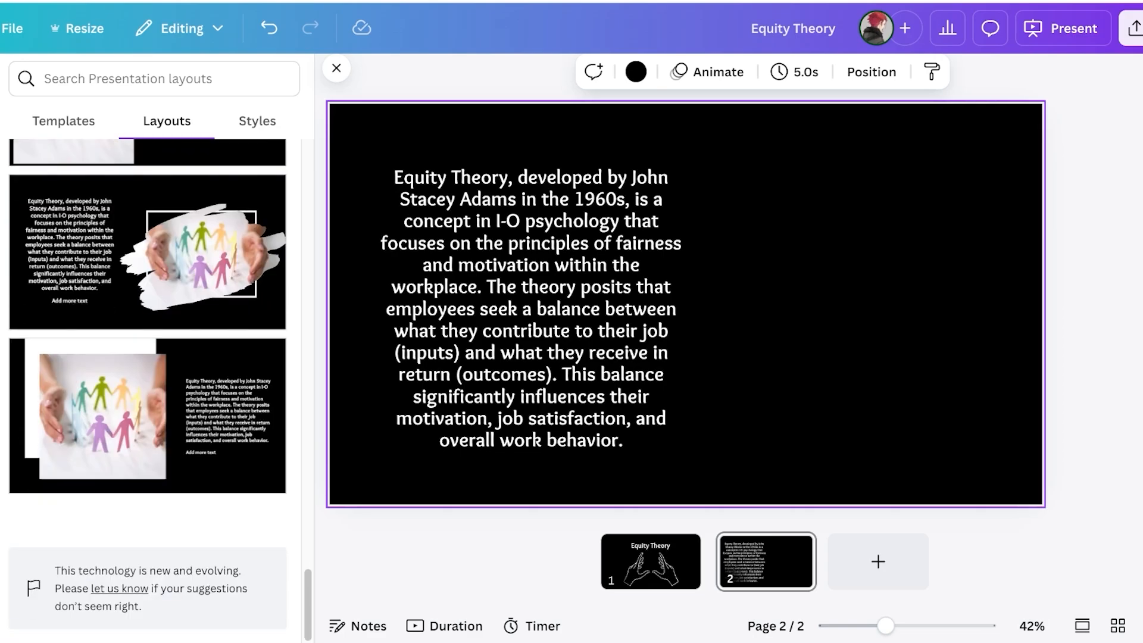
scroll(148, 381, "up", 15)
scroll(147, 381, "down", 15)
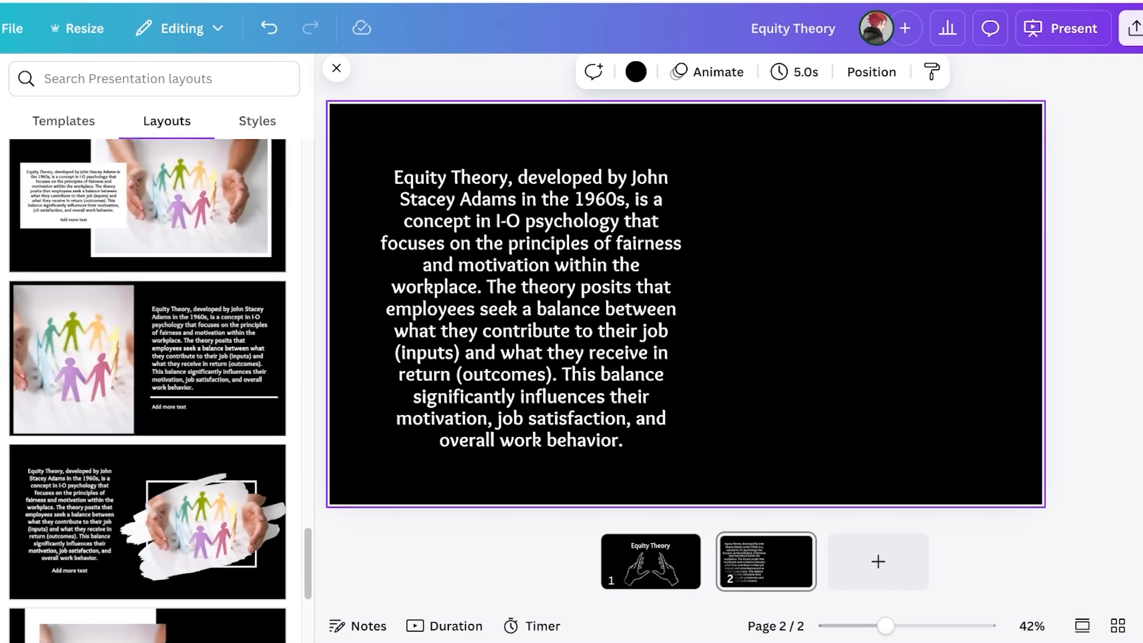
scroll(147, 390, "up", 15)
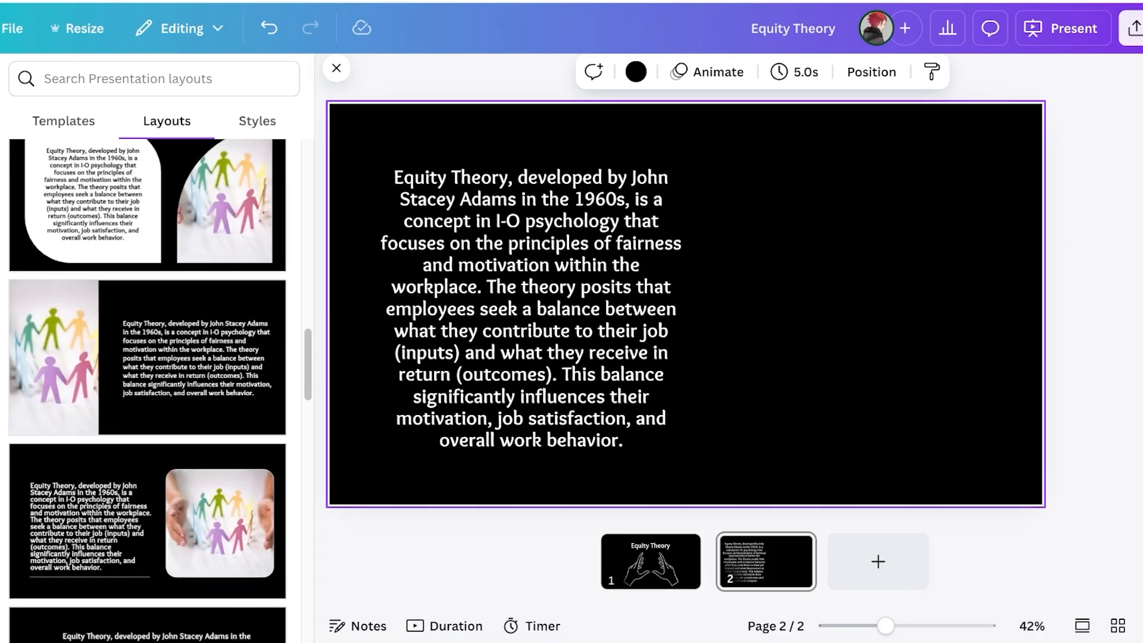
scroll(147, 390, "down", 8)
scroll(148, 389, "down", 5)
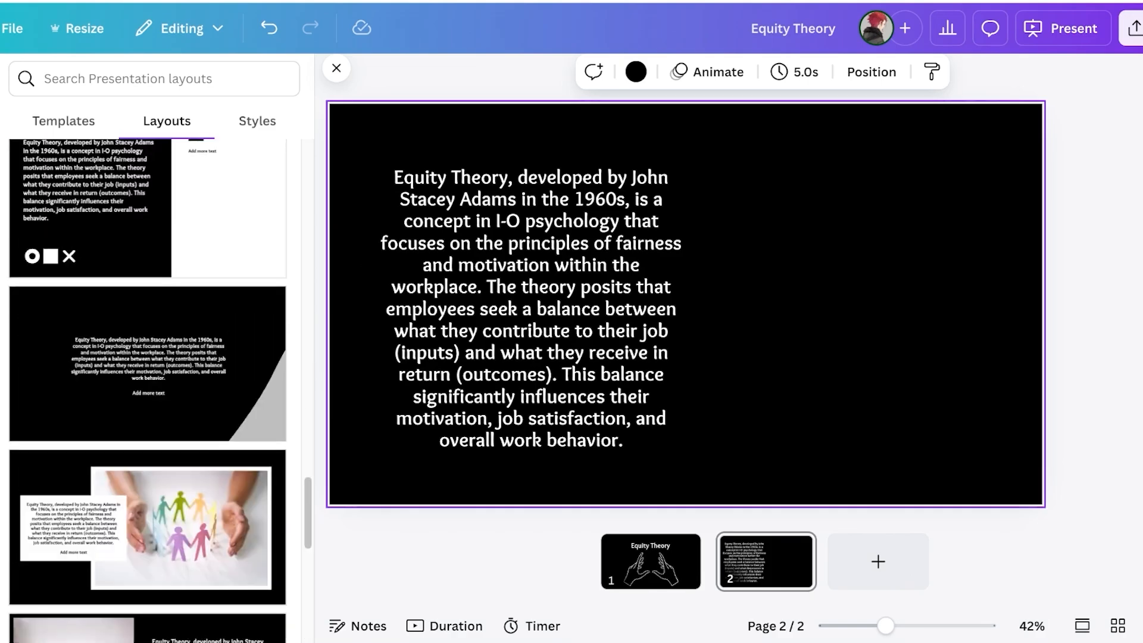
scroll(147, 357, "down", 3)
scroll(147, 357, "up", 4)
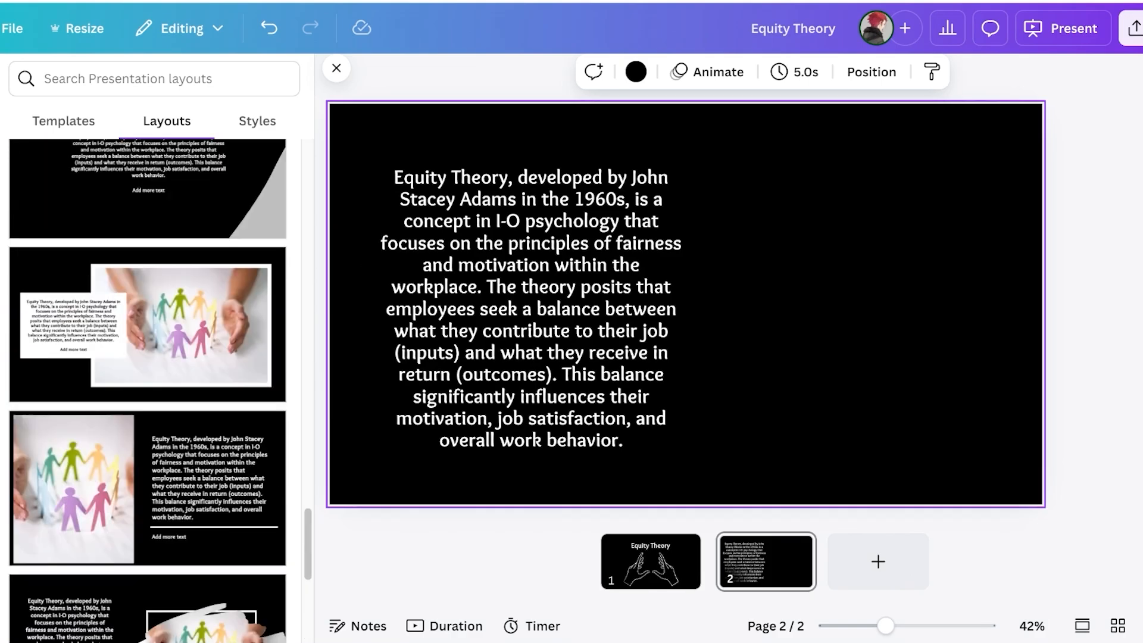
Apply the framed-photo layout to slide 2 and erase the 'Add more text' placeholder wording
left_click(147, 324)
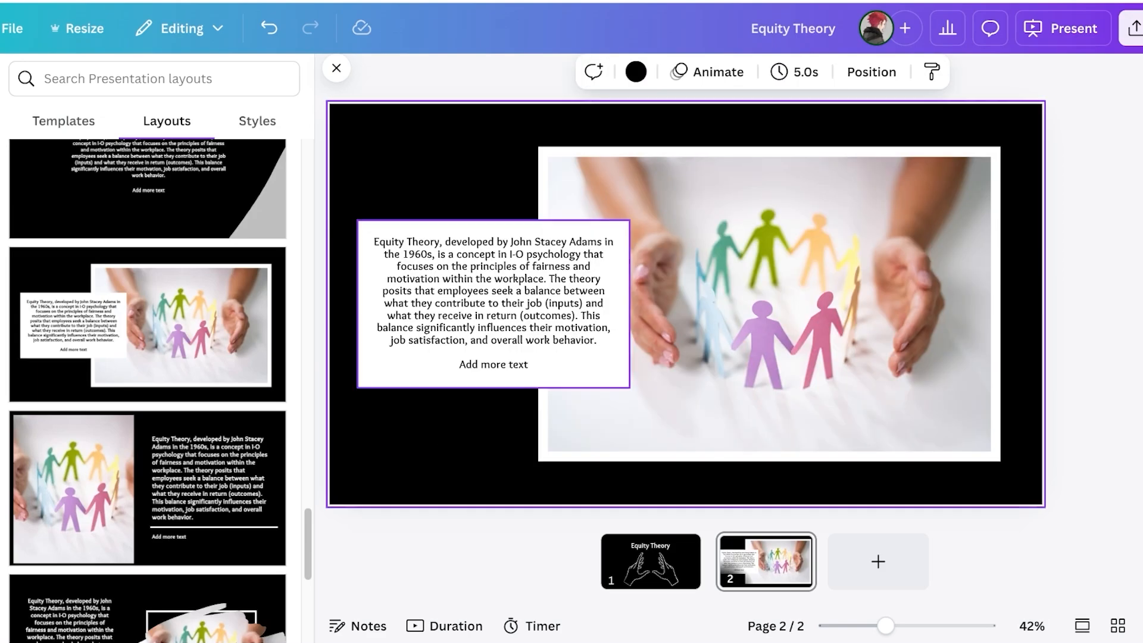
left_click(494, 365)
left_click(493, 364)
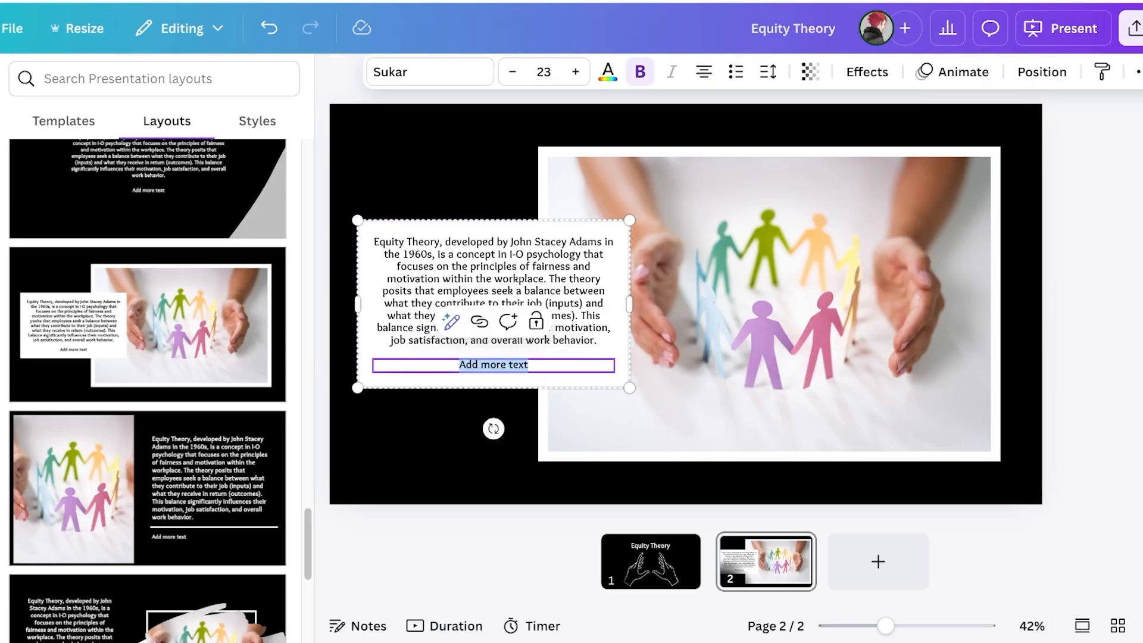
key("BackSpace")
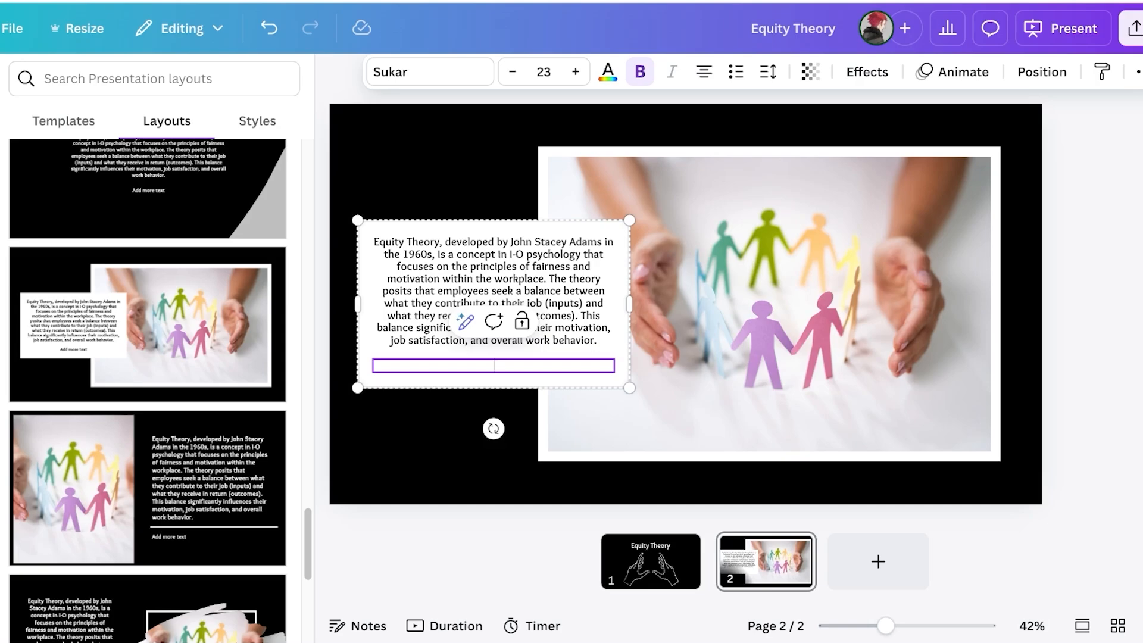
Ungroup the layout's text elements and delete the empty text box
left_click(440, 447)
left_click(493, 364)
scroll(149, 357, "down", 8)
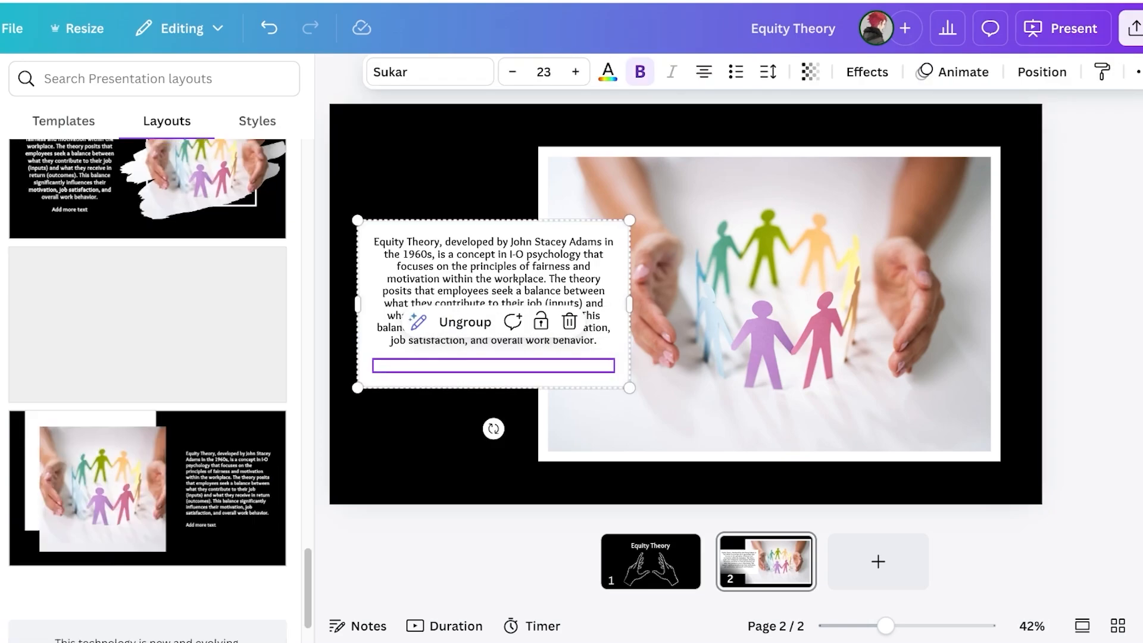
left_click(494, 291)
left_click(494, 365)
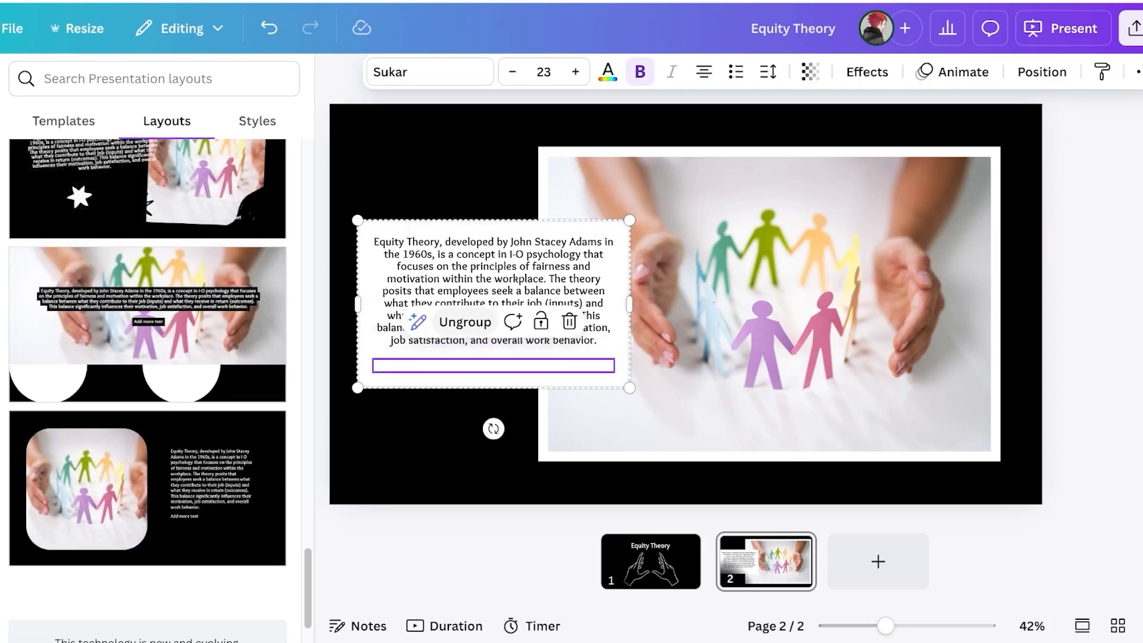
left_click(465, 322)
left_click(679, 280)
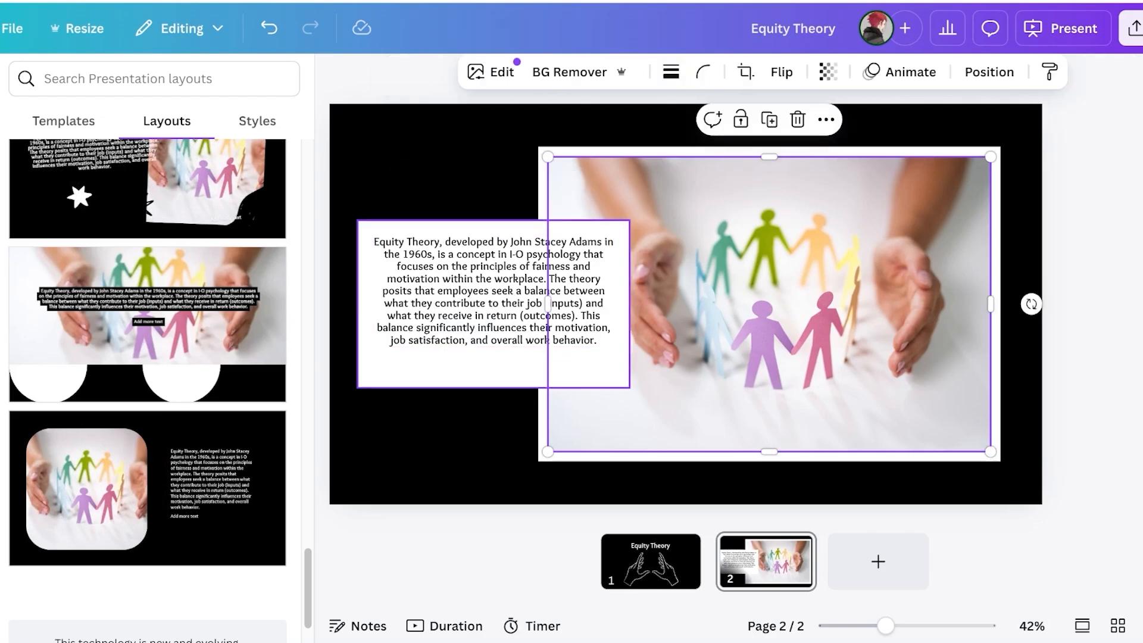
left_click(494, 365)
key("Delete")
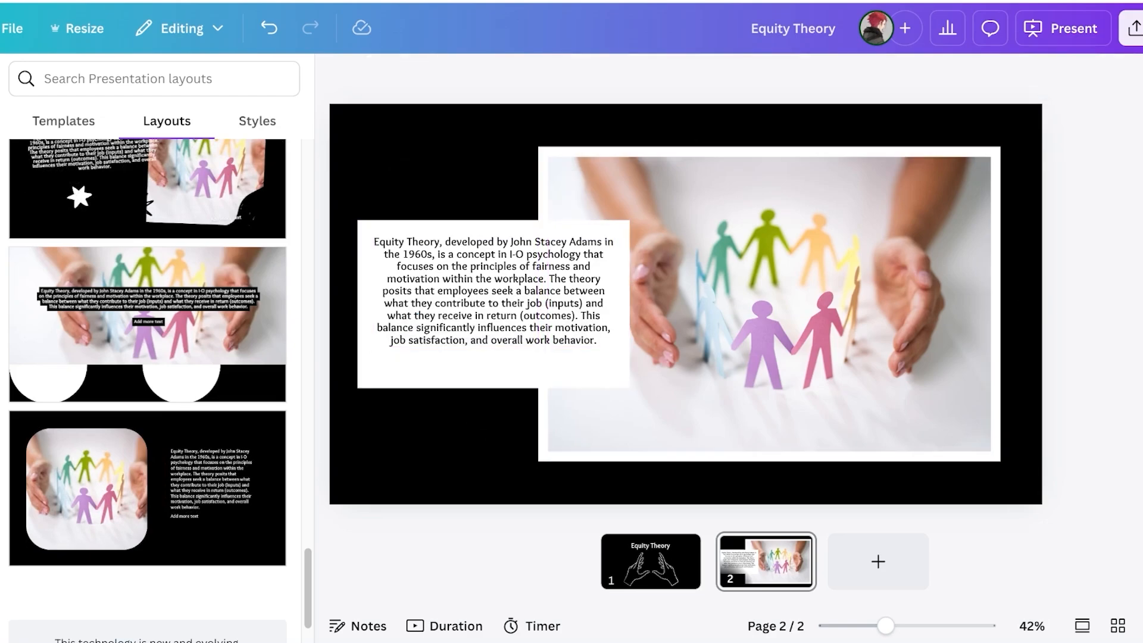
Try moving and grouping the text with the photo, revert that, and nudge the text down to centre
left_click_drag(702, 297, 856, 298)
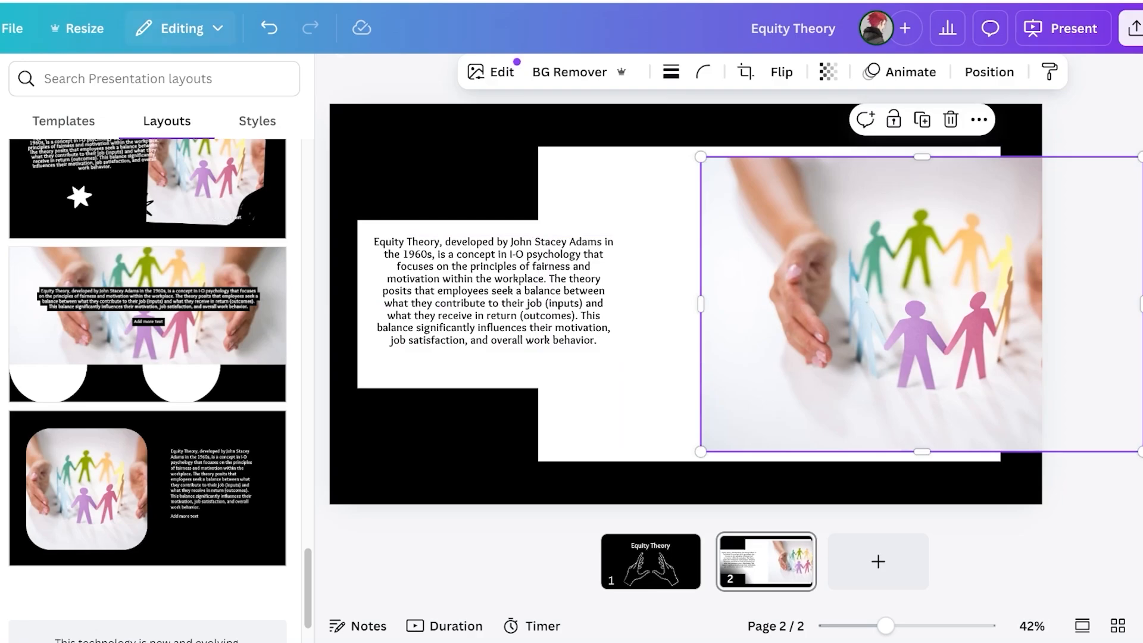
key("ctrl+z")
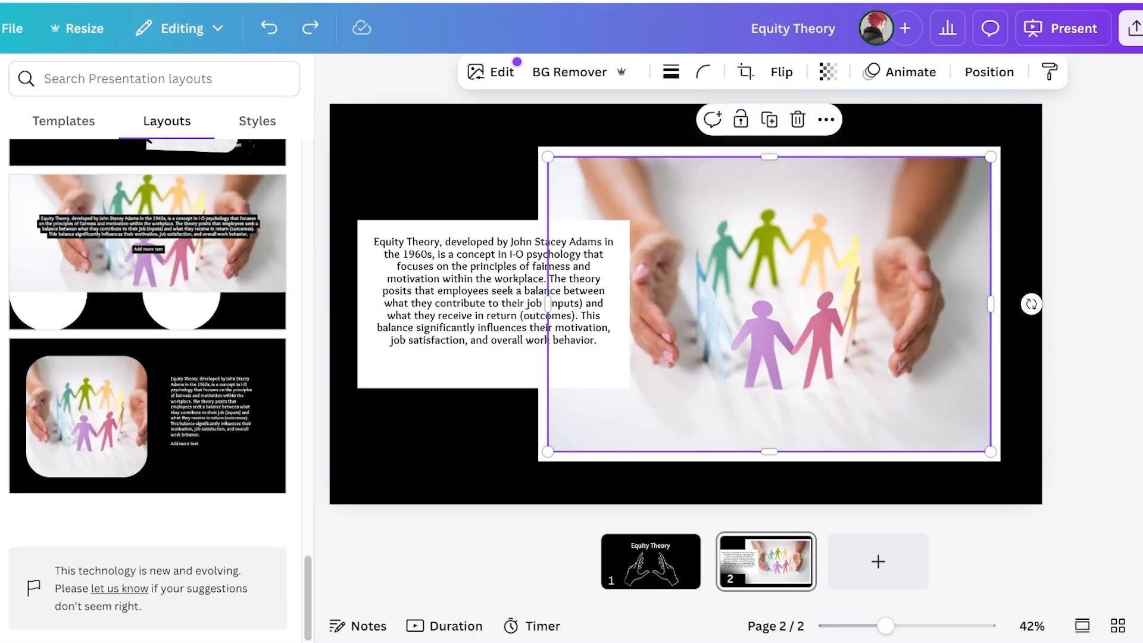
left_click_drag(410, 159, 699, 387)
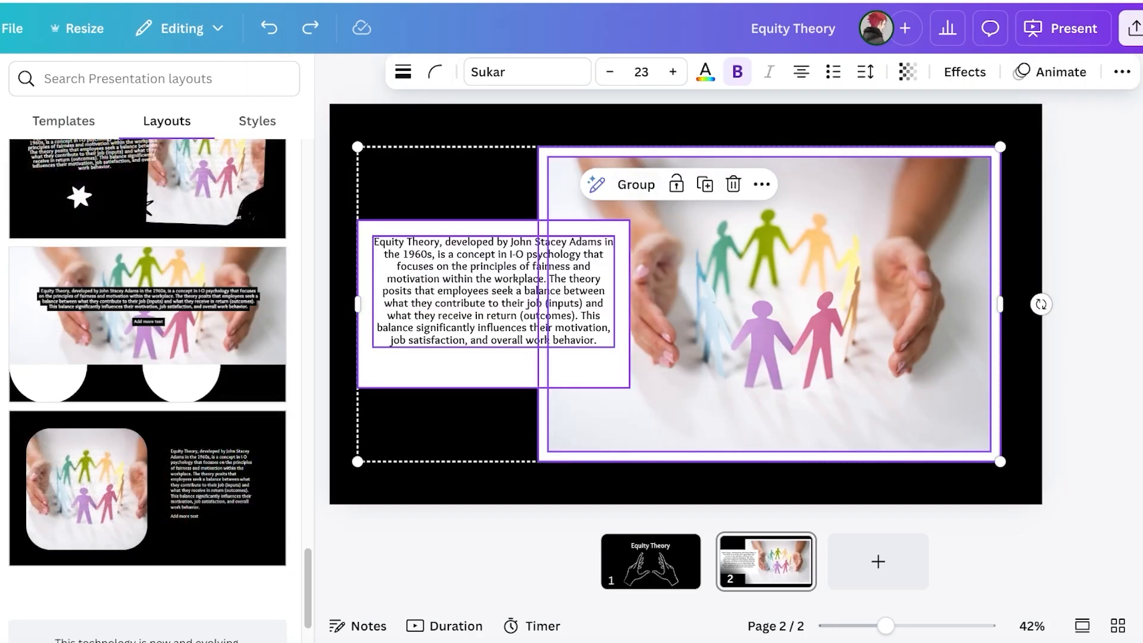
left_click(636, 184)
left_click(661, 126)
left_click_drag(703, 285, 665, 287)
left_click(269, 28)
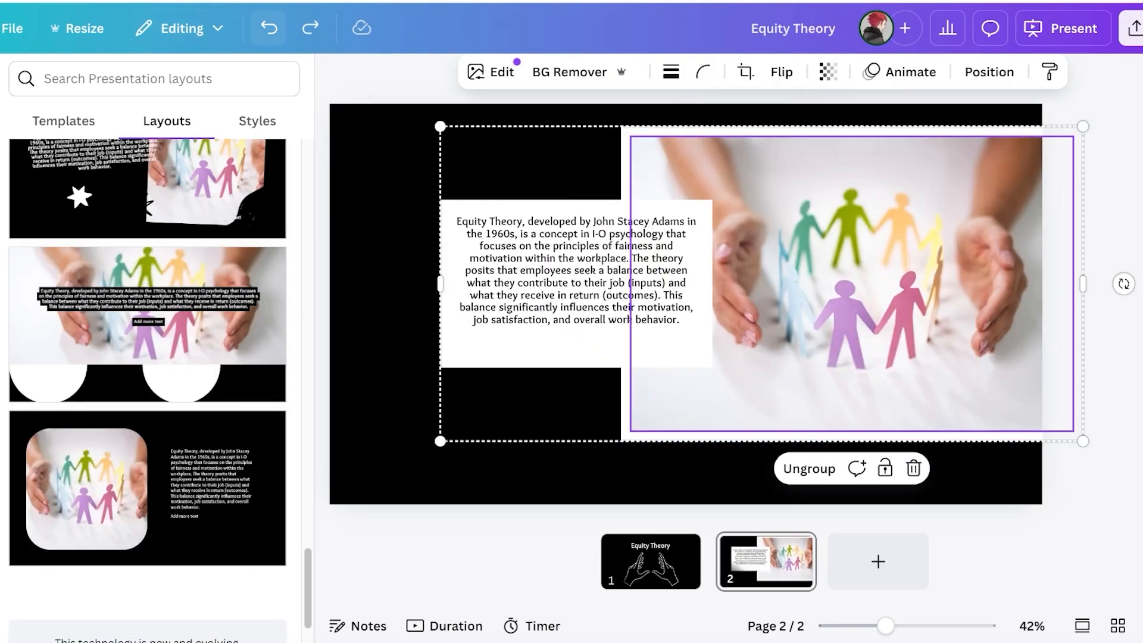
left_click(269, 28)
left_click(726, 120)
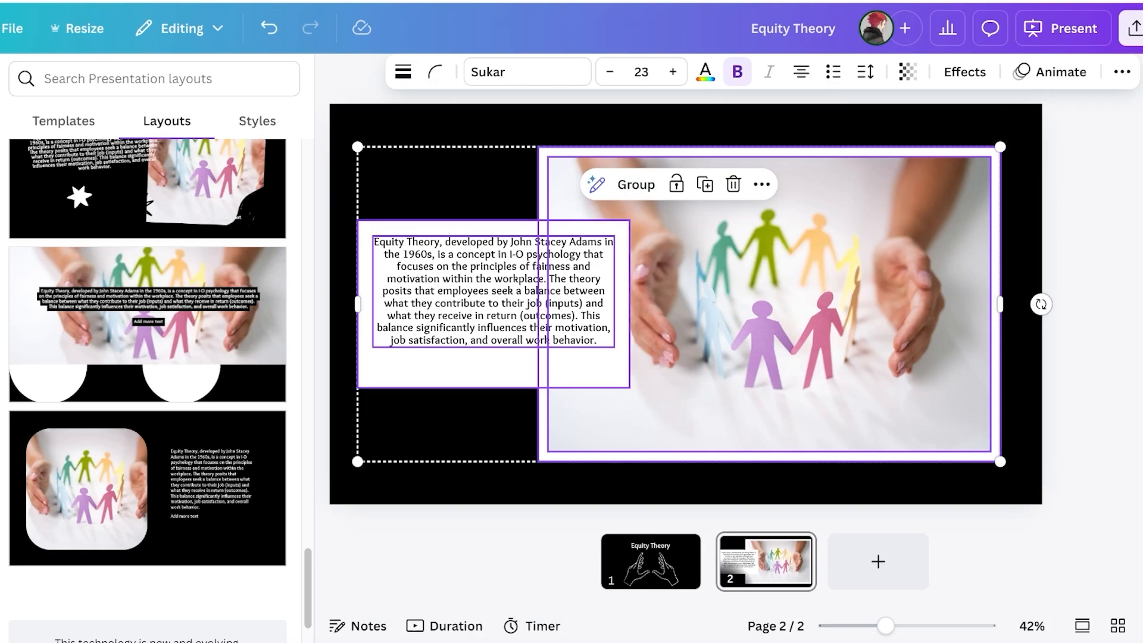
left_click(714, 123)
left_click_drag(494, 292, 494, 304)
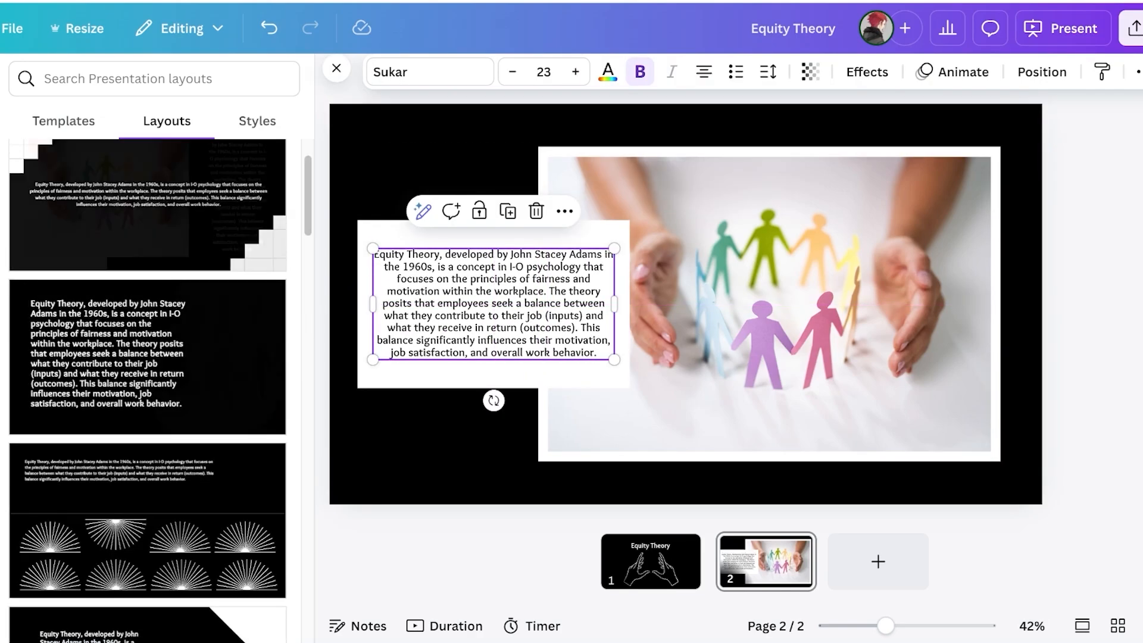
Delete the hands photo from its frame, leaving the empty white frame selected
left_click(64, 121)
left_click(29, 149)
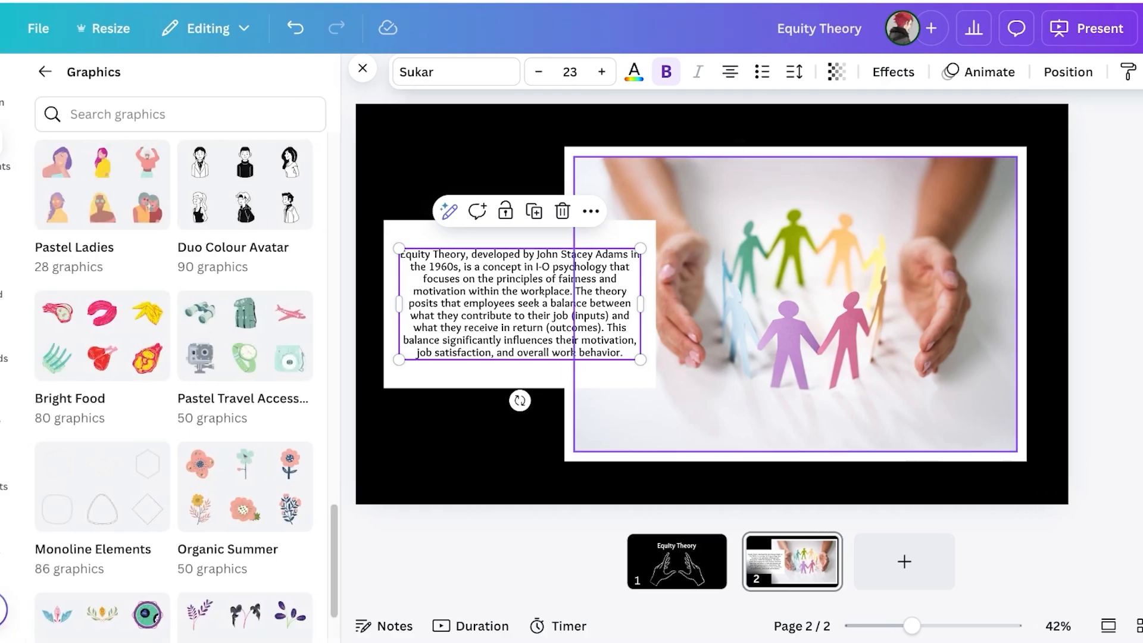
left_click(769, 304)
left_click(29, 149)
left_click(85, 77)
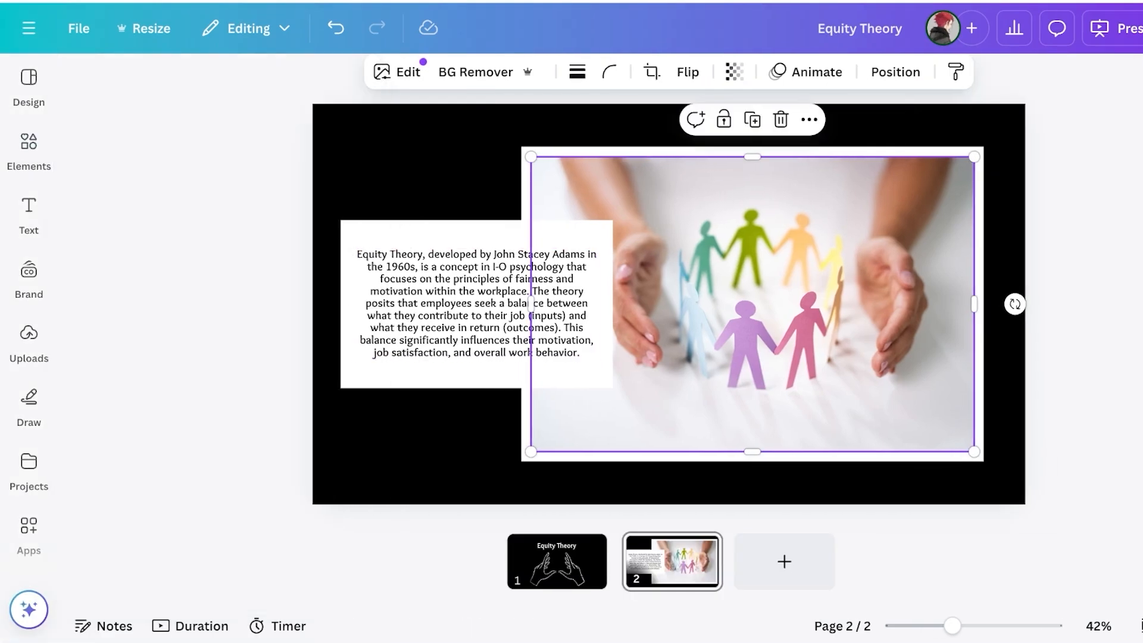
key("Delete")
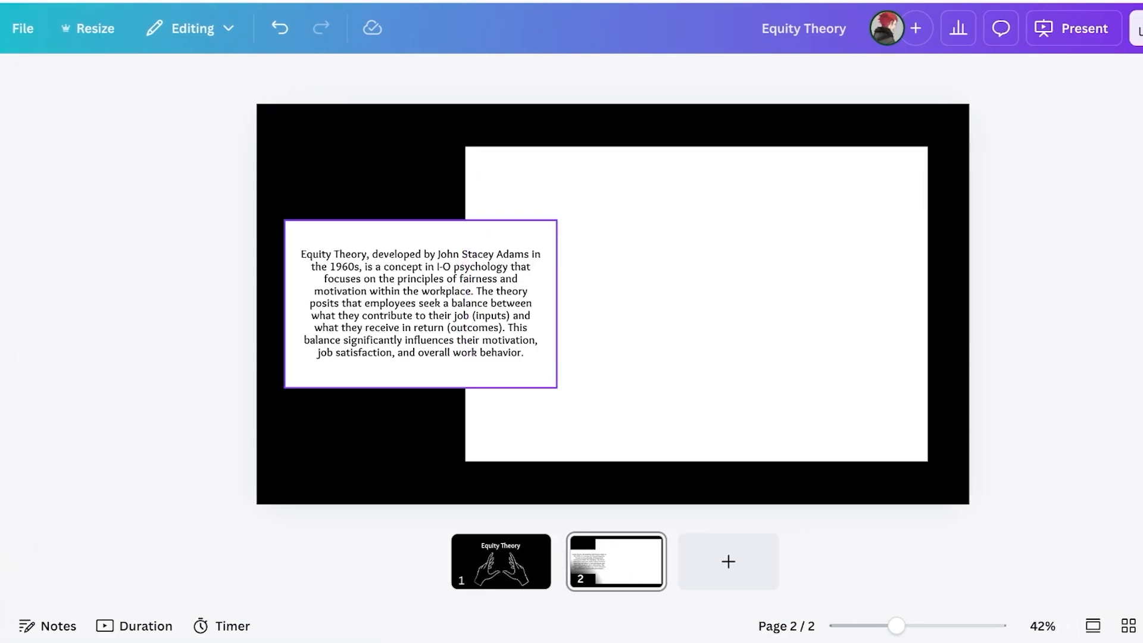
left_click(684, 297)
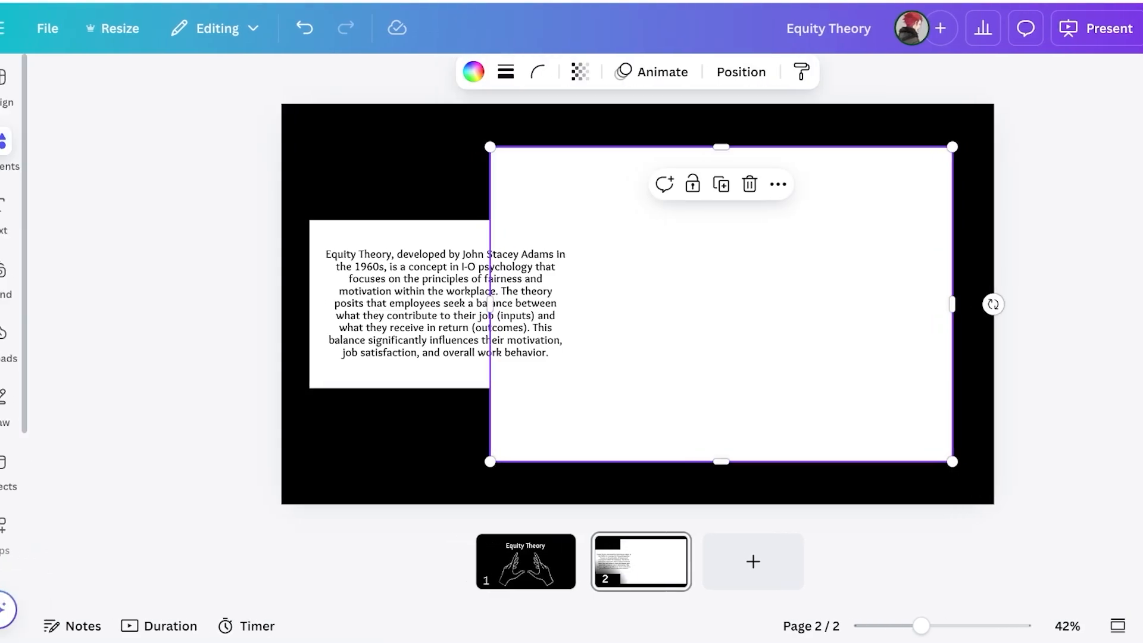
left_click(24, 149)
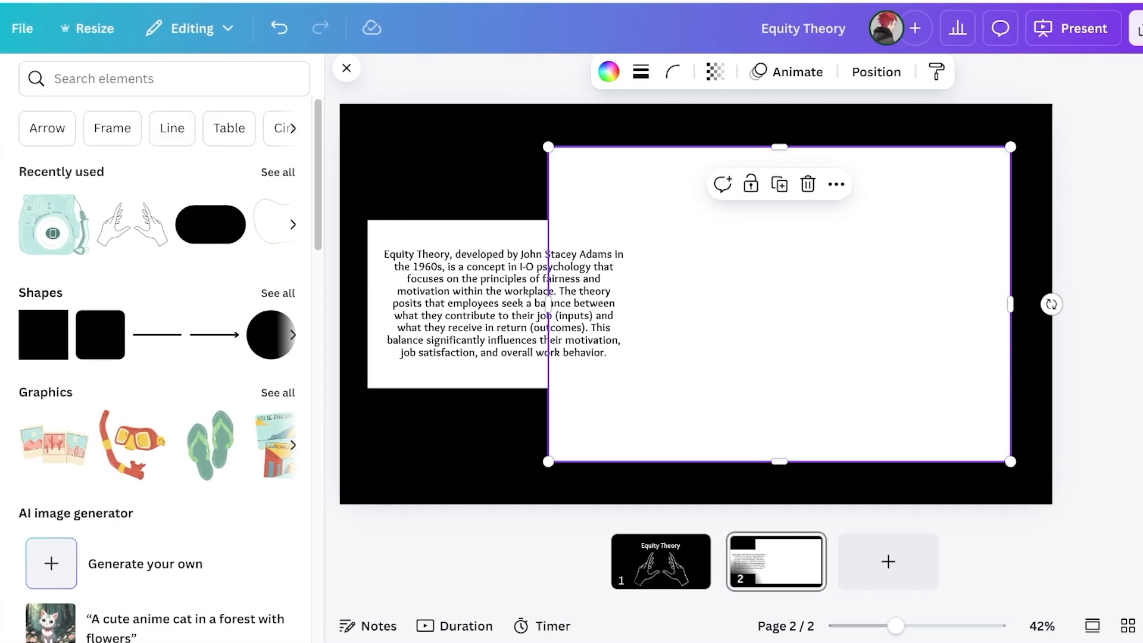
Swap the frame for a large white circle on the right and delete the white box behind the text
left_click(278, 293)
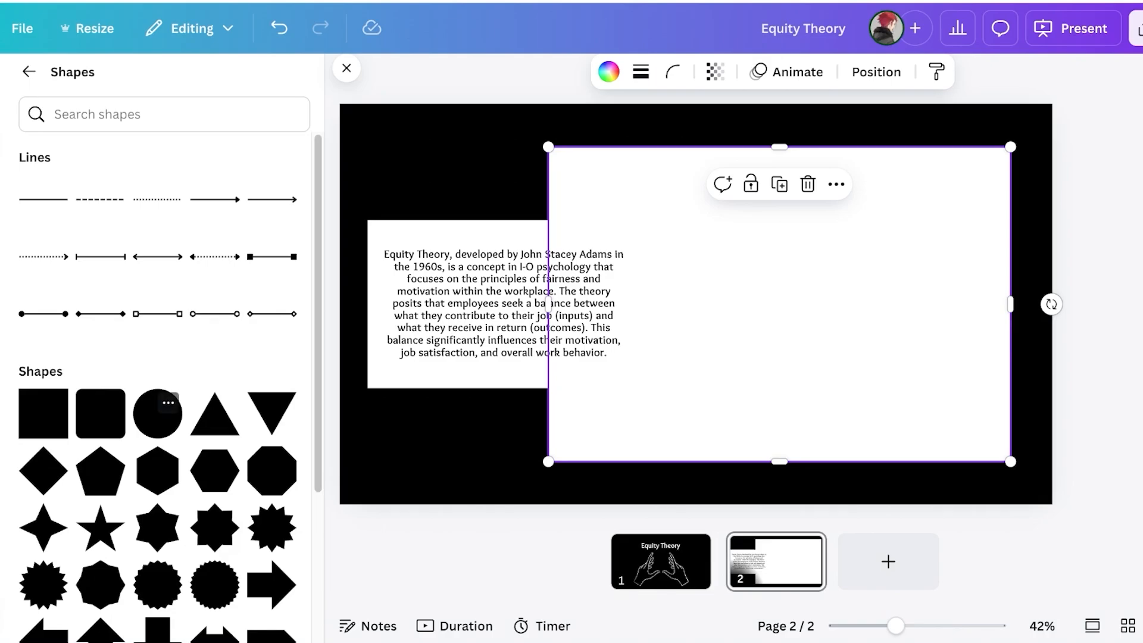
left_click(157, 413)
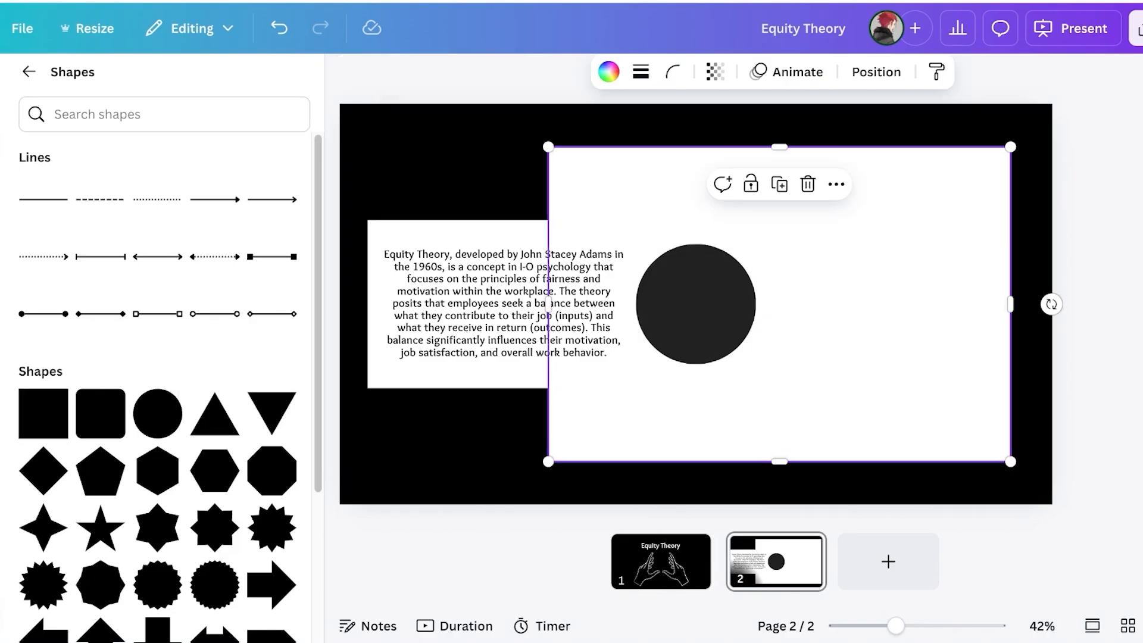
key("Delete")
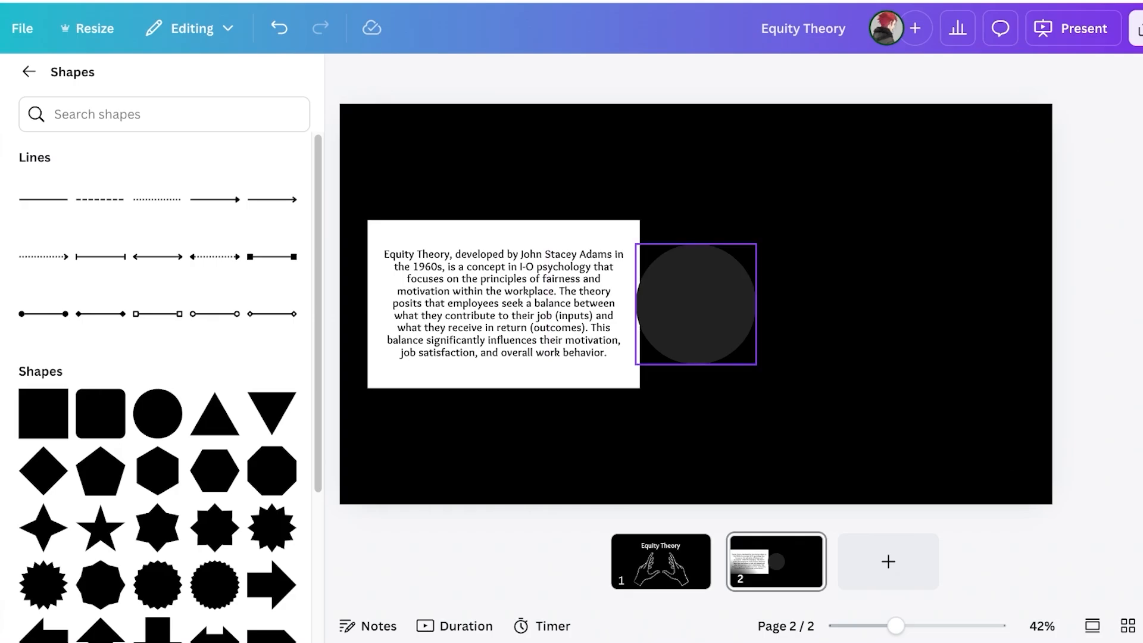
left_click(695, 303)
left_click(469, 71)
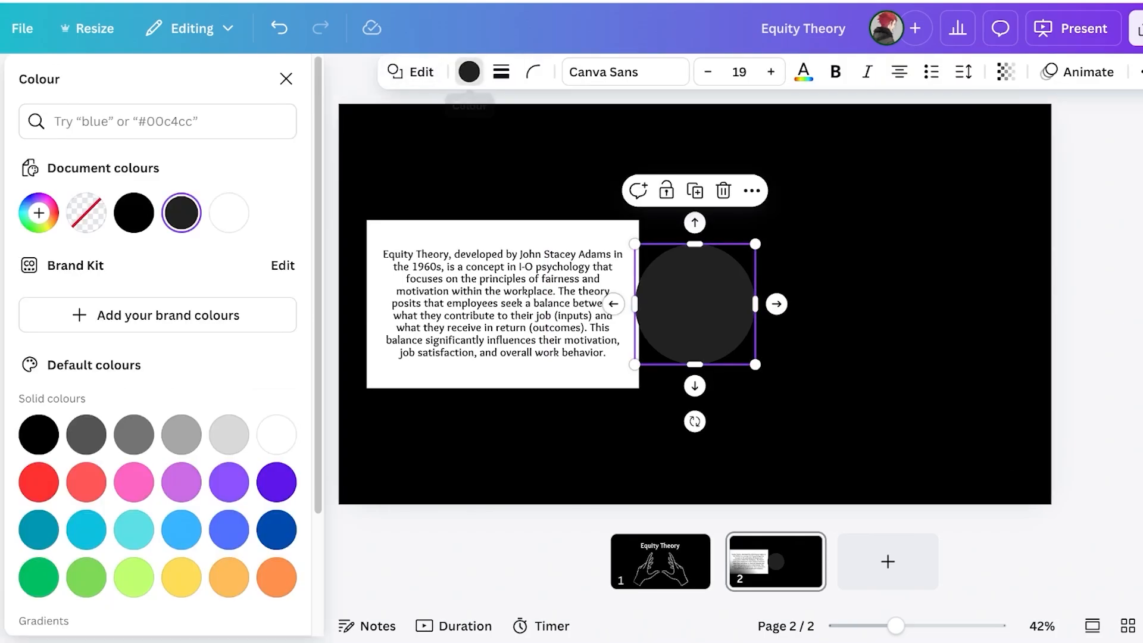
left_click(229, 213)
left_click_drag(755, 244, 1092, 142)
left_click_drag(880, 179, 932, 279)
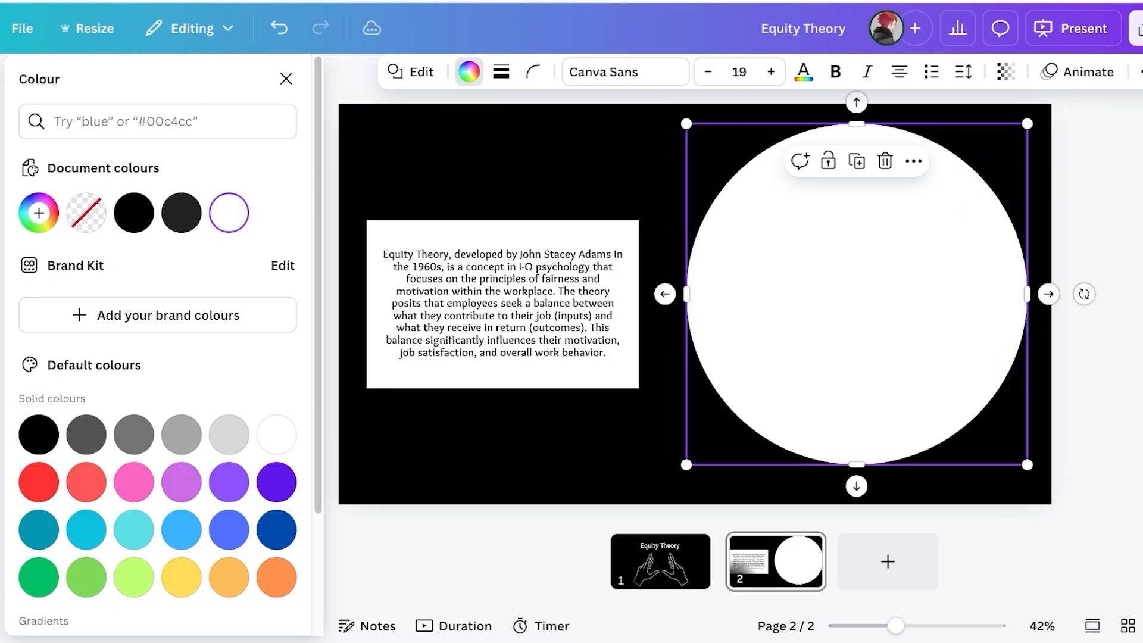
left_click(502, 304)
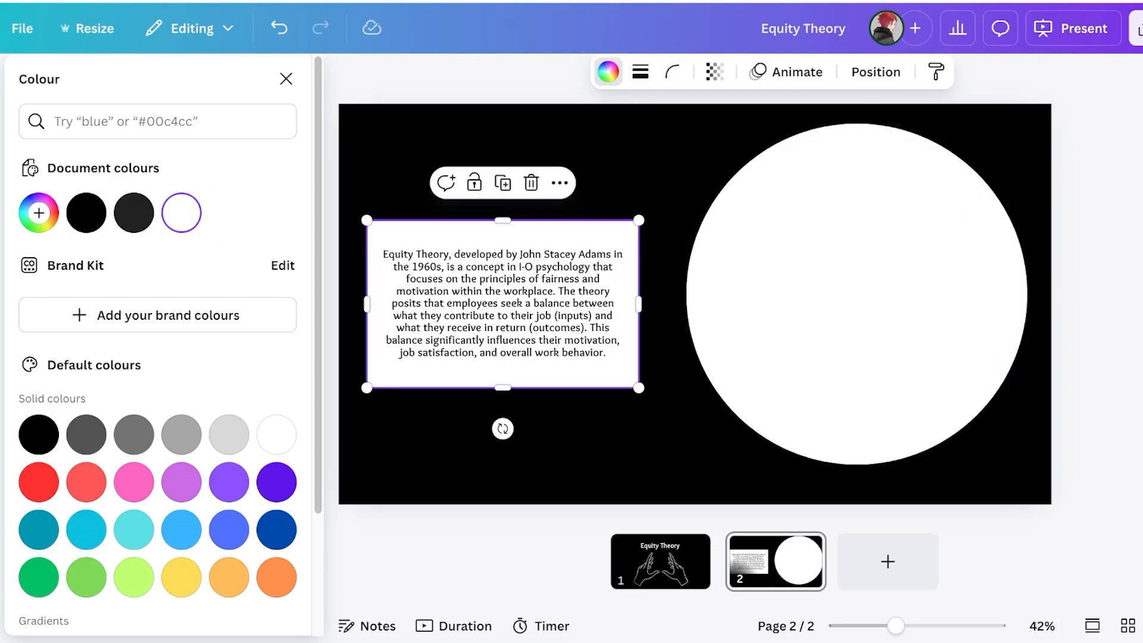
key("Delete")
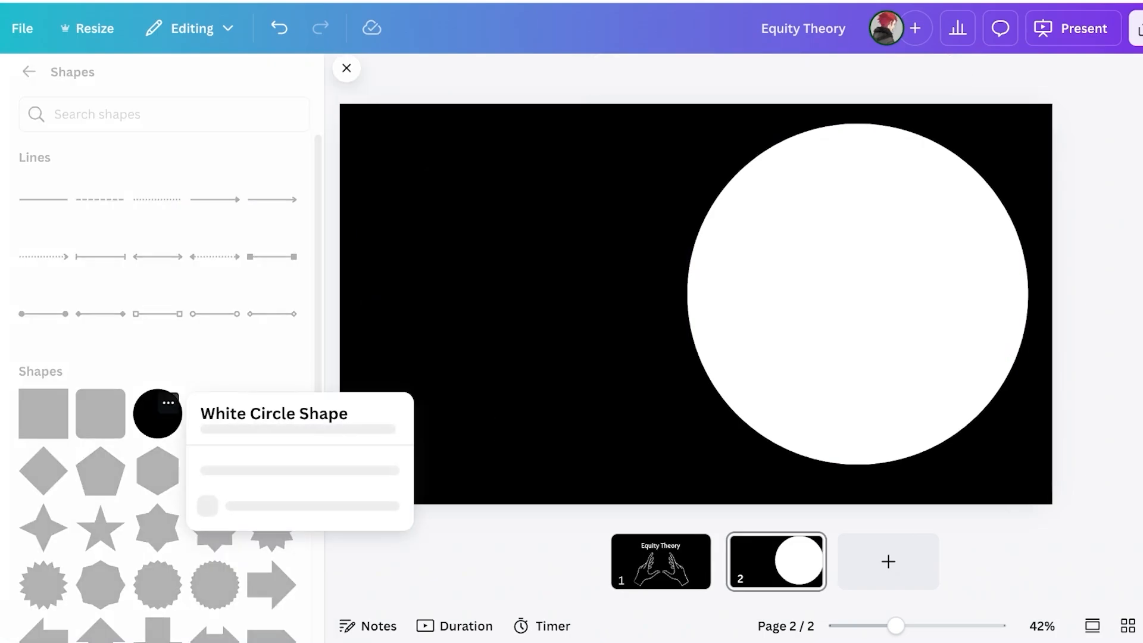
Add a second circle over the text, stretch it into an ellipse, and fill it white
left_click(157, 413)
left_click_drag(696, 303, 468, 298)
left_click_drag(527, 239, 695, 72)
left_click_drag(552, 214, 505, 300)
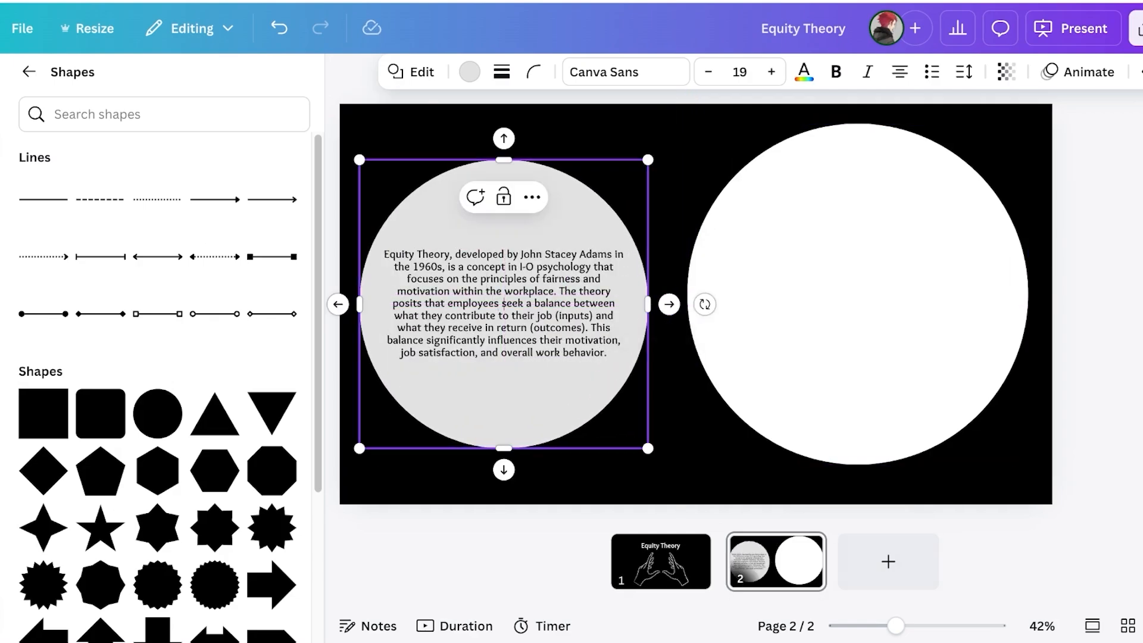
left_click_drag(648, 303, 687, 304)
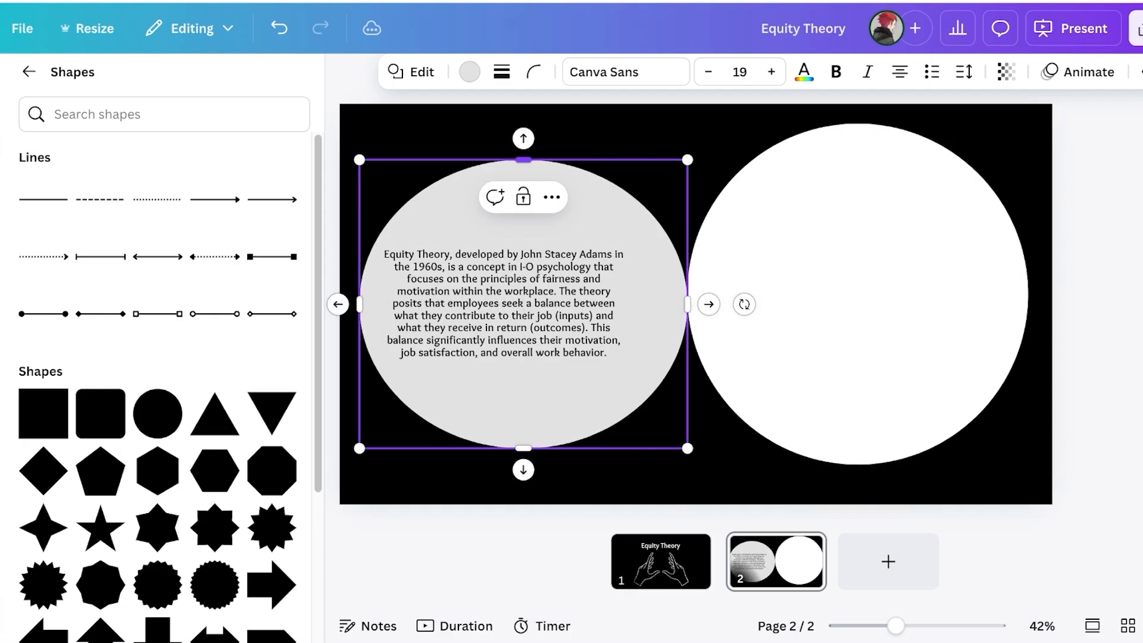
mouse_move(524, 160)
left_mouse_down()
mouse_move(524, 202)
mouse_move(515, 178)
left_mouse_up()
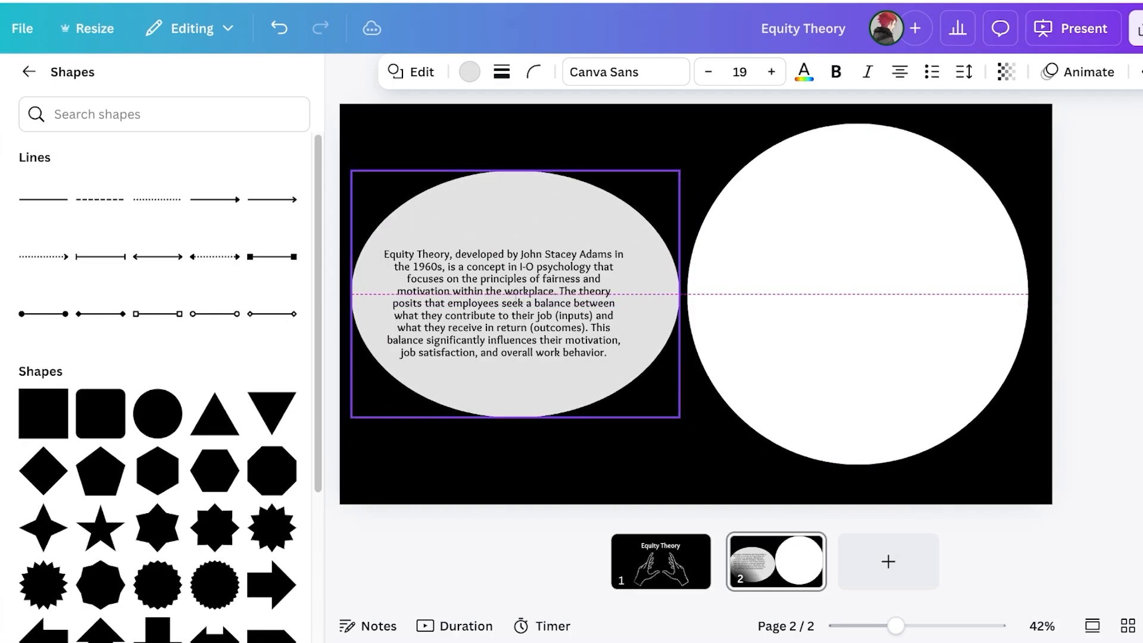
left_click_drag(857, 294, 850, 274)
left_click(647, 275)
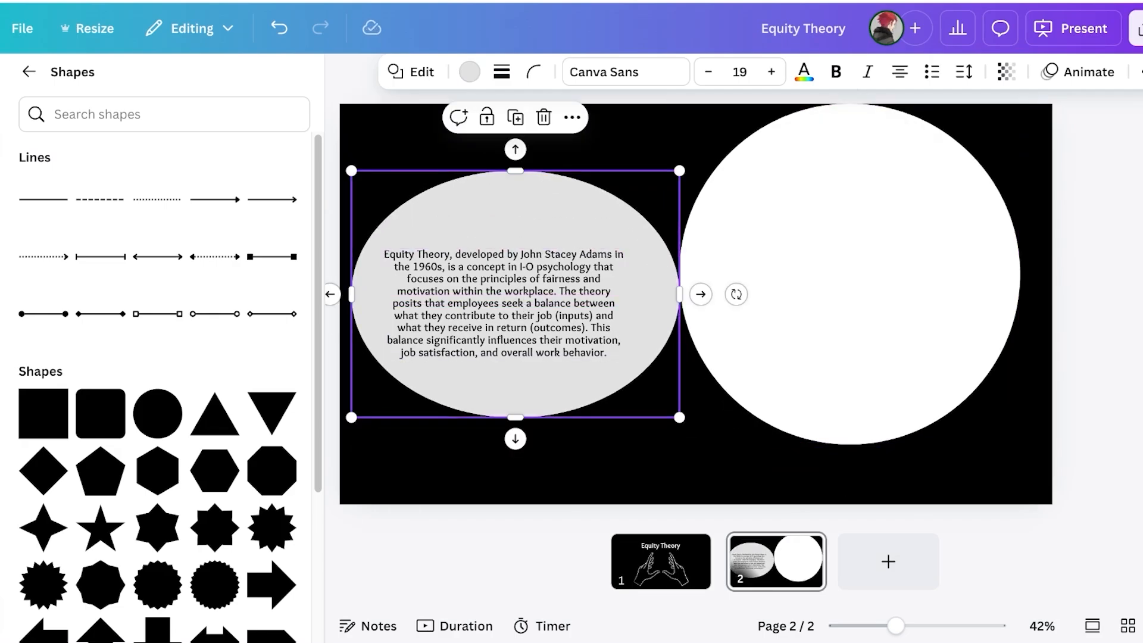
left_click(469, 72)
left_click(228, 212)
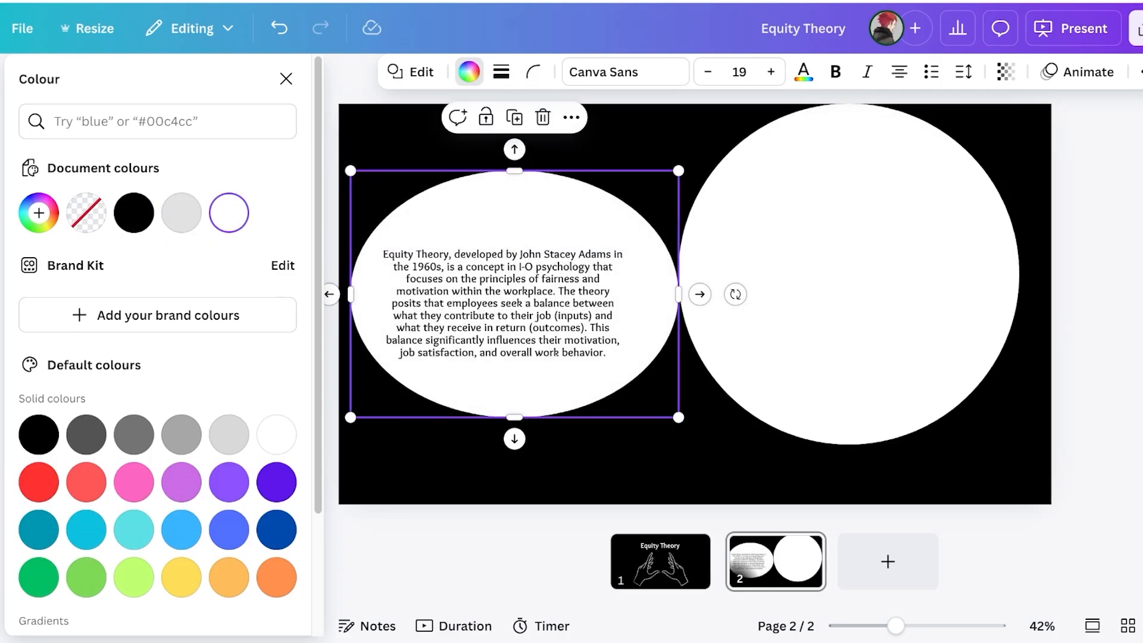
Enlarge the right-hand white circle past the slide edges and shift it right and down
left_click(849, 274)
left_click_drag(849, 274, 850, 281)
left_click_drag(677, 111, 497, 3)
left_click_drag(768, 226, 825, 327)
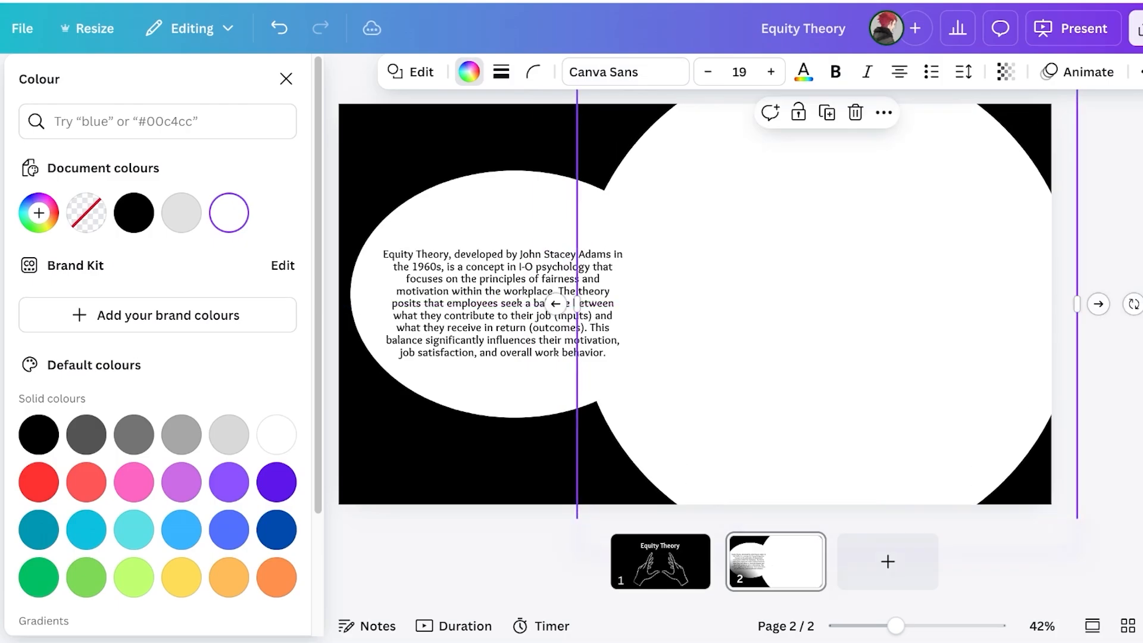
Narrow the left ellipse from its left side and centre the description text on it
left_click(512, 309)
left_click(500, 384)
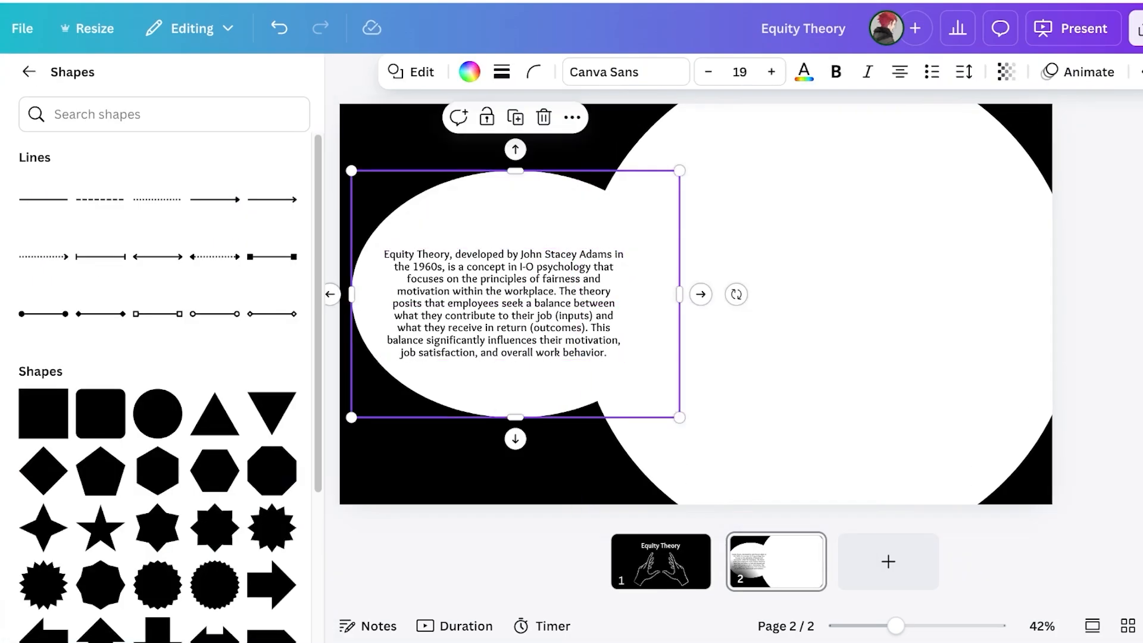
left_click_drag(352, 294, 396, 294)
left_click(396, 298)
left_click_drag(503, 310, 538, 310)
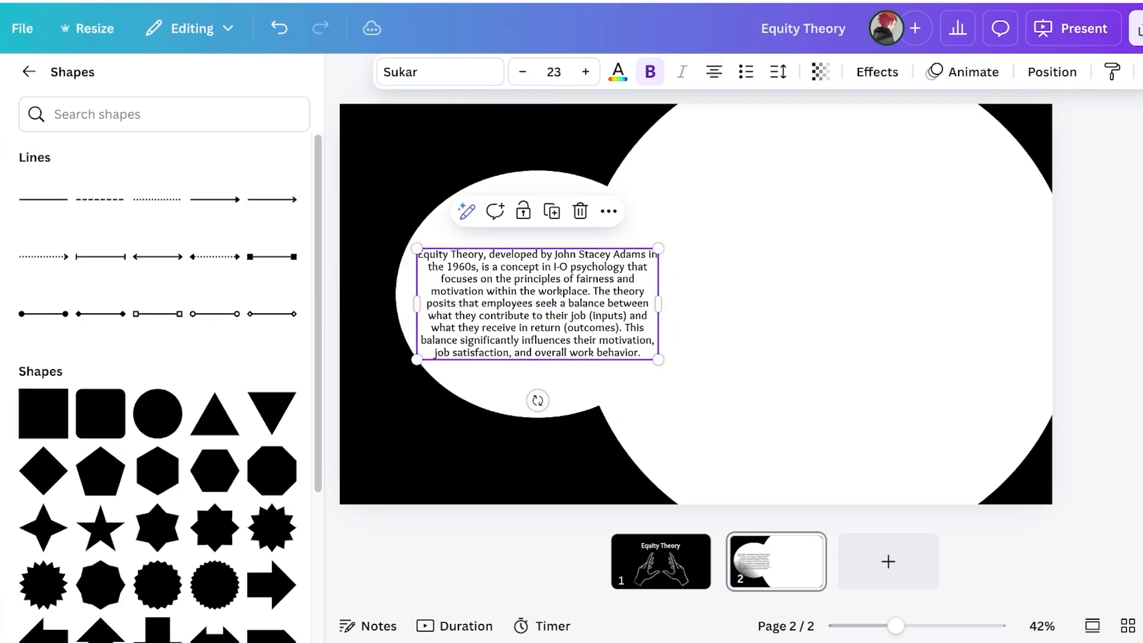
left_click(744, 315)
left_click(2, 148)
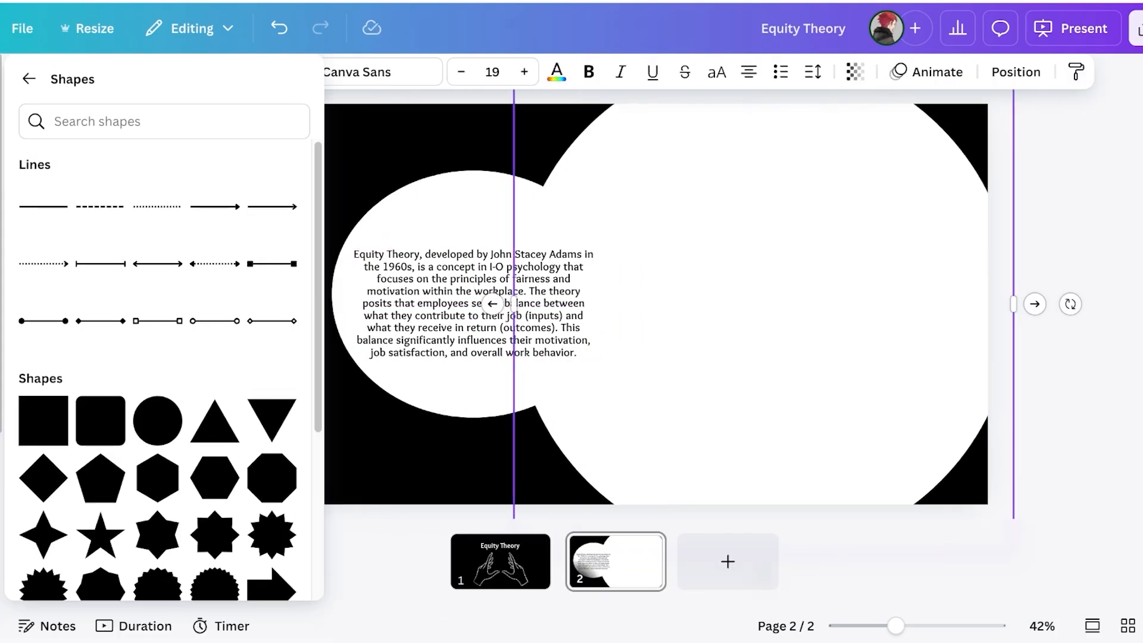
left_click(1, 149)
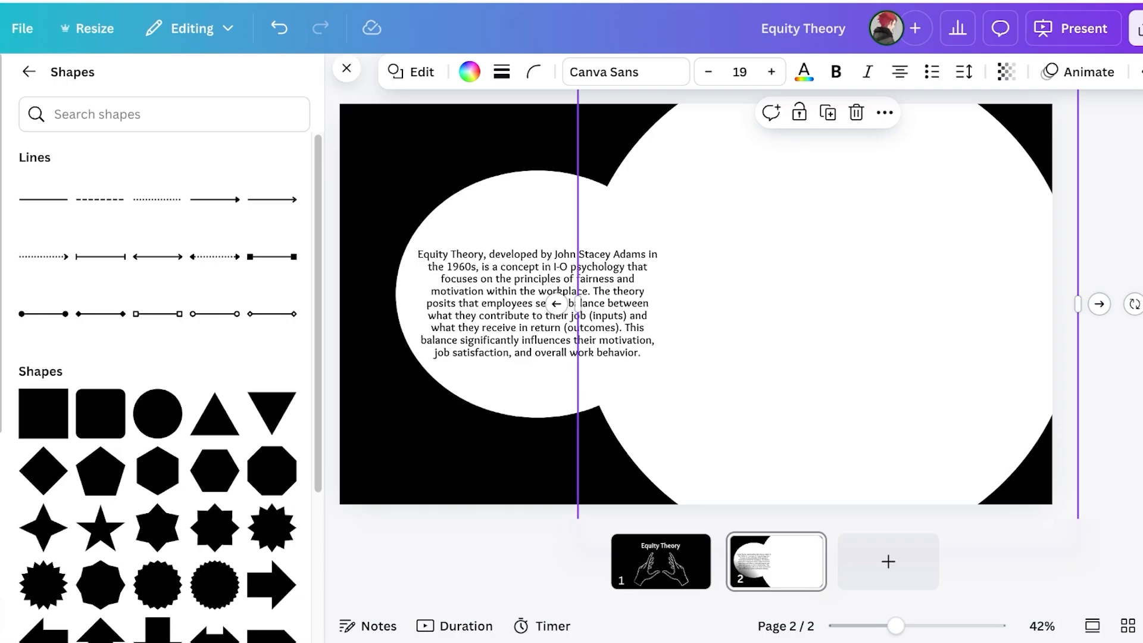
left_click(1, 149)
left_click(29, 71)
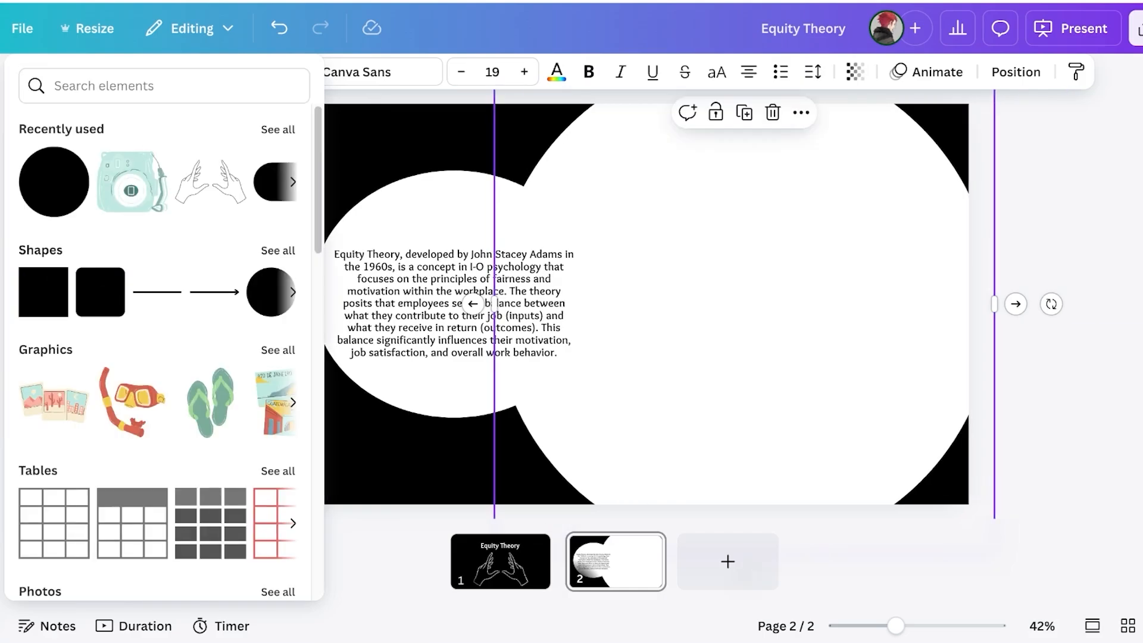
Open the Frames collection in Elements and view all Basic shapes frames
left_click(163, 86)
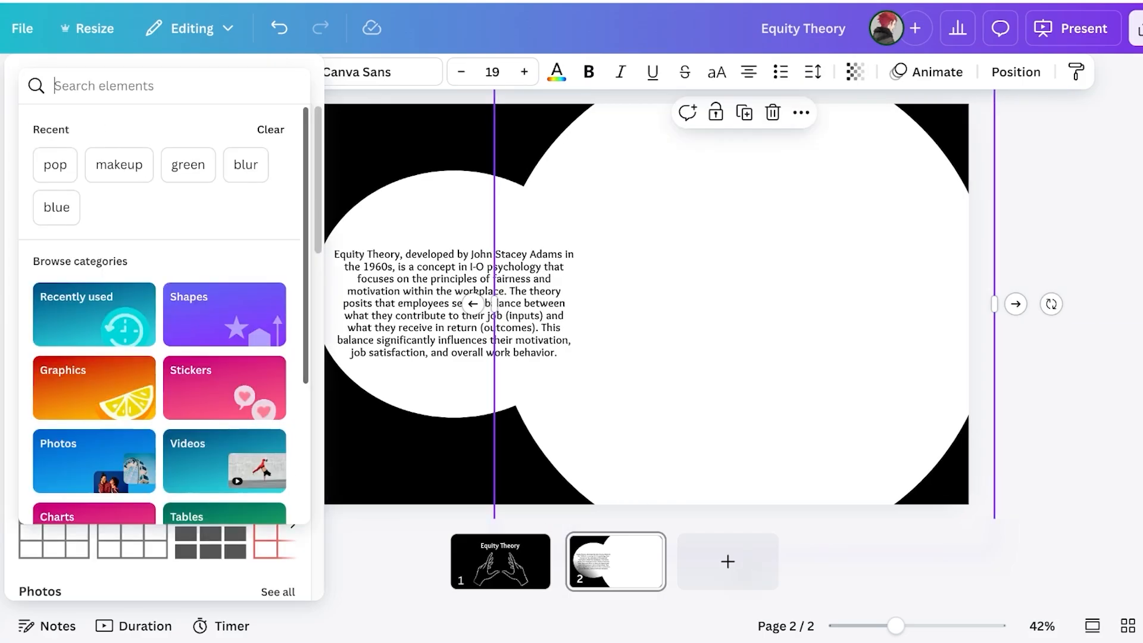
left_click(1, 149)
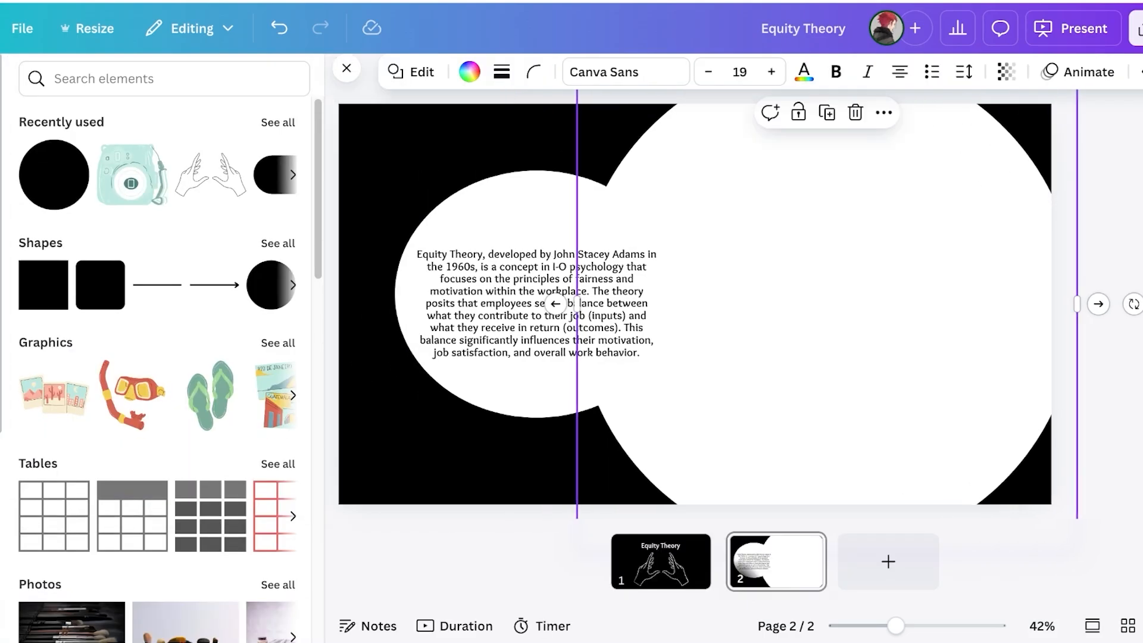
scroll(164, 148, "down", 10)
scroll(158, 357, "down", 5)
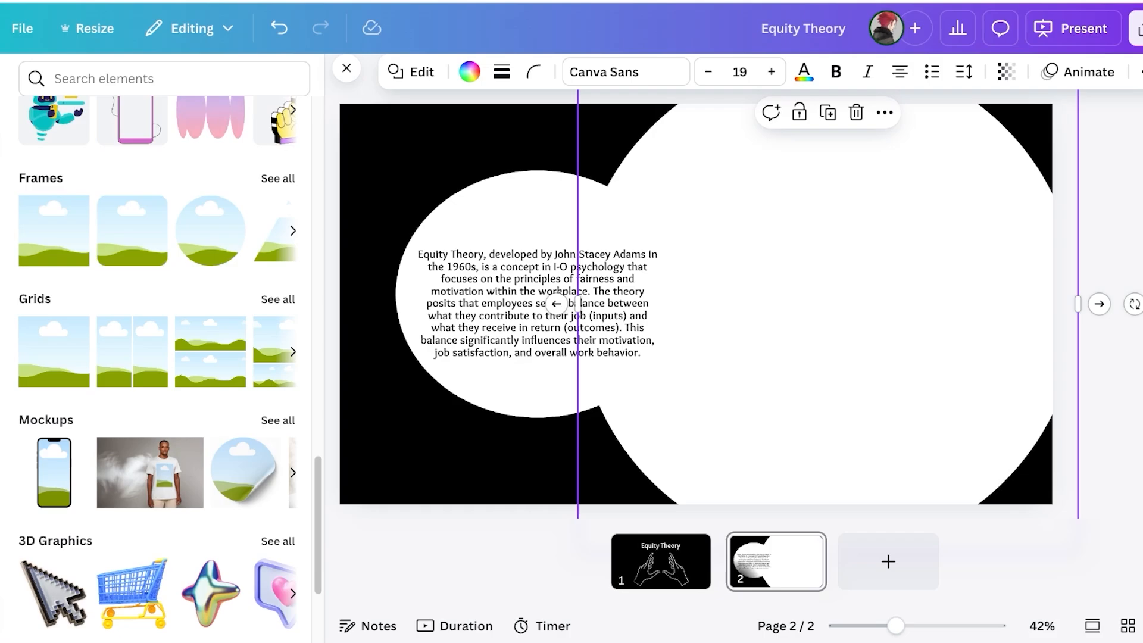
left_click(42, 179)
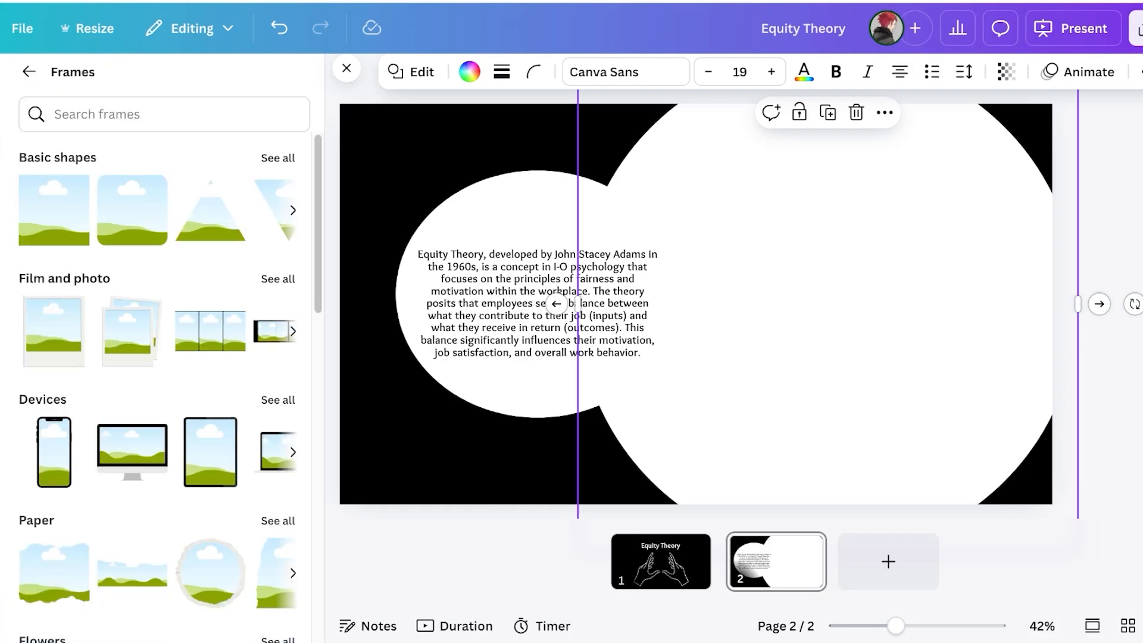
scroll(208, 369, "down", 10)
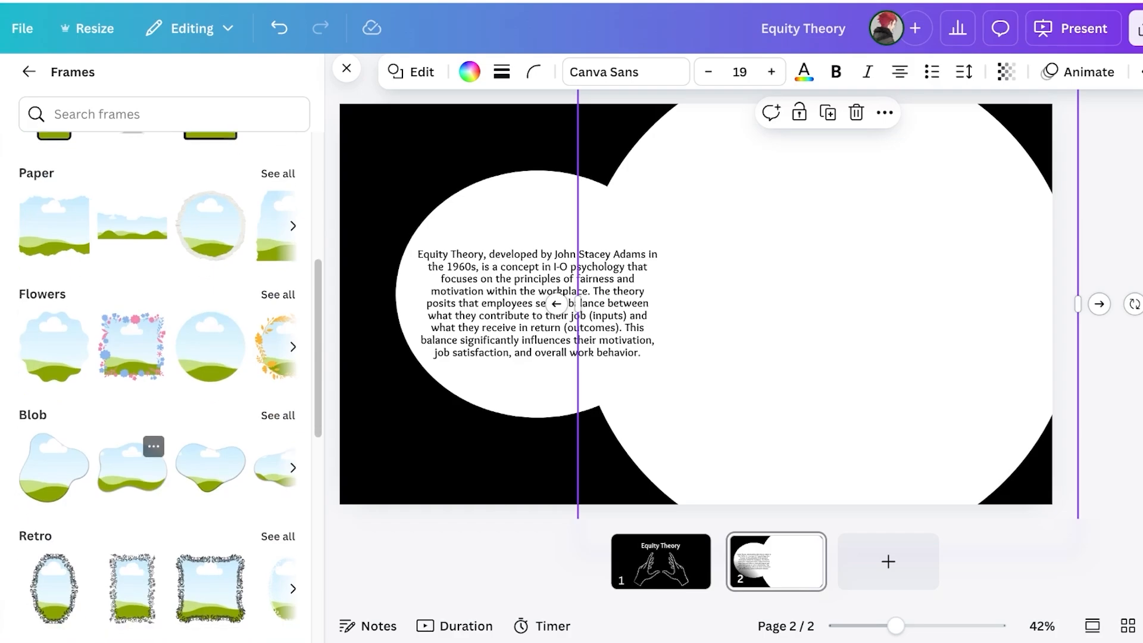
scroll(208, 369, "up", 10)
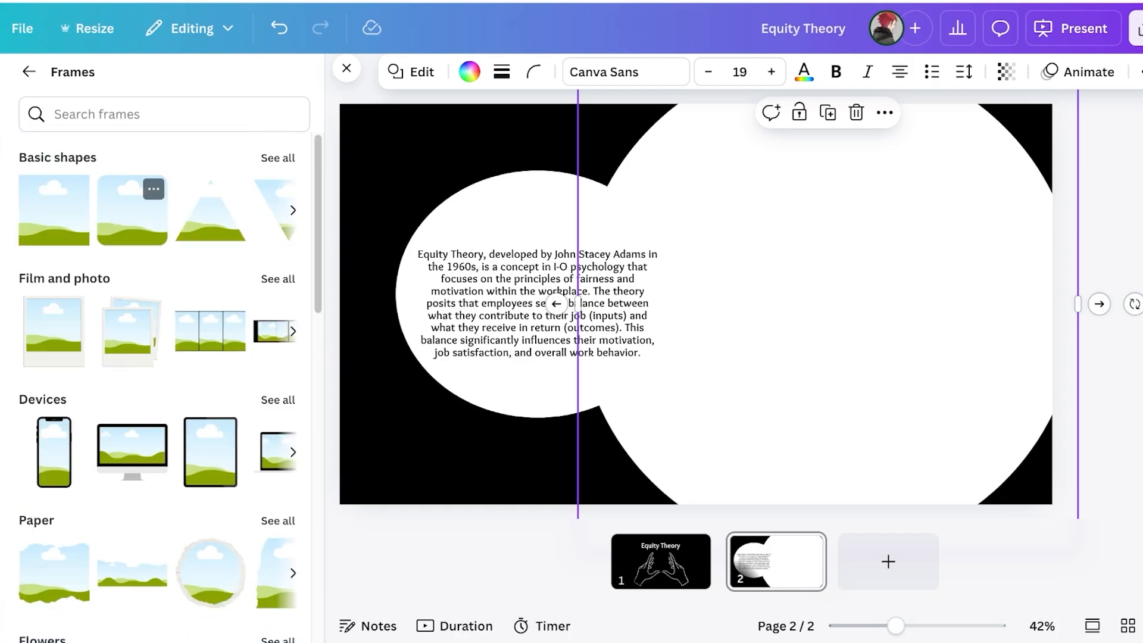
left_click(58, 158)
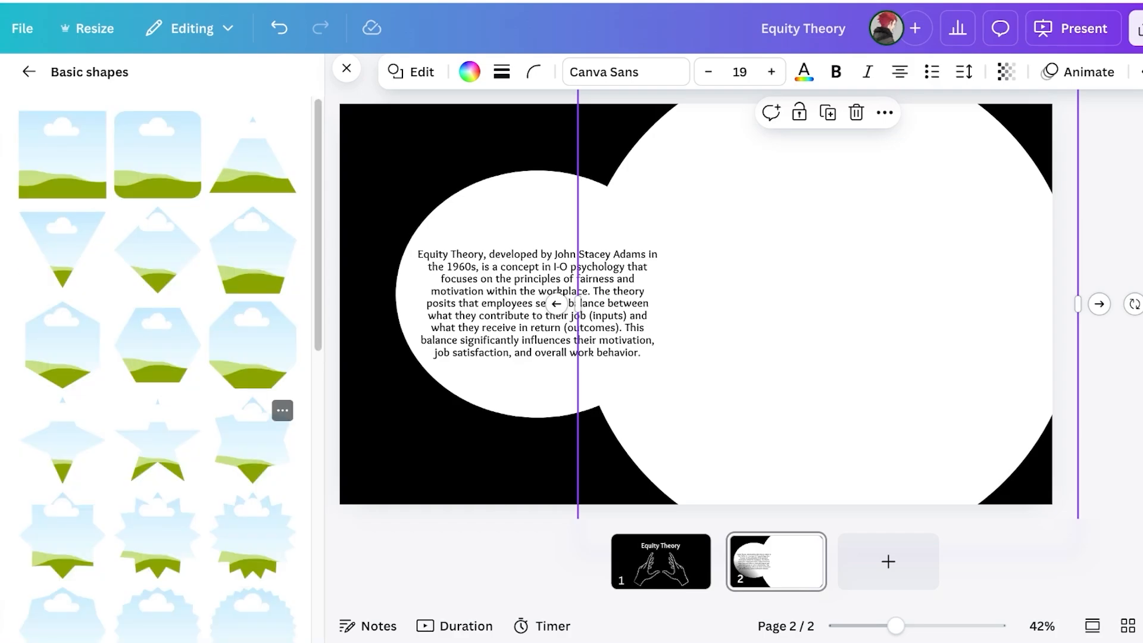
scroll(158, 369, "down", 10)
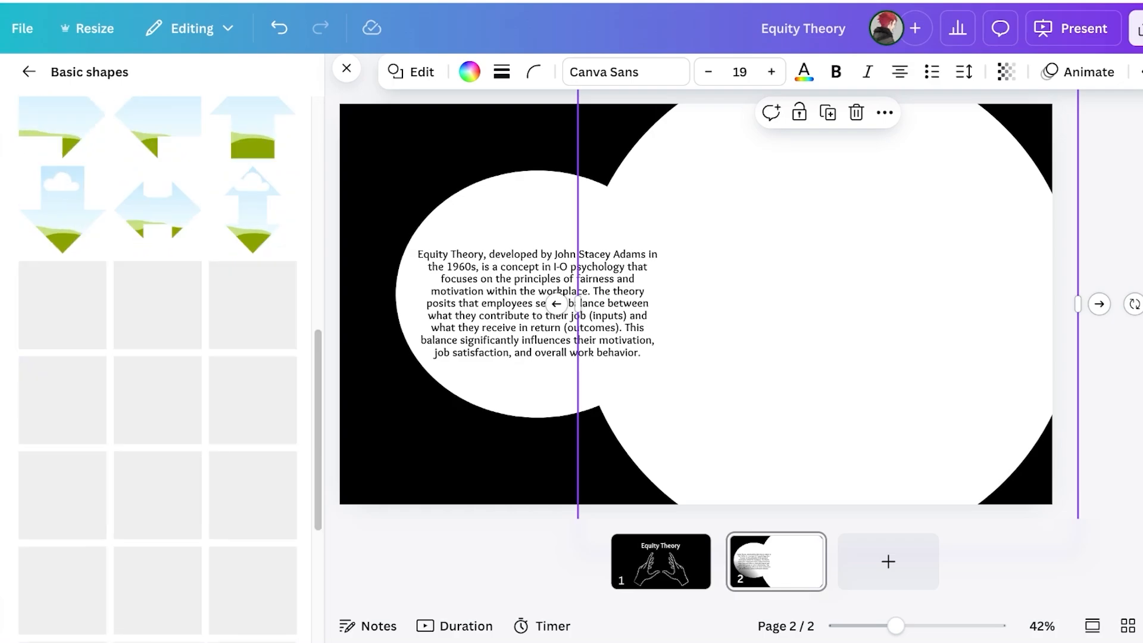
scroll(158, 393, "down", 5)
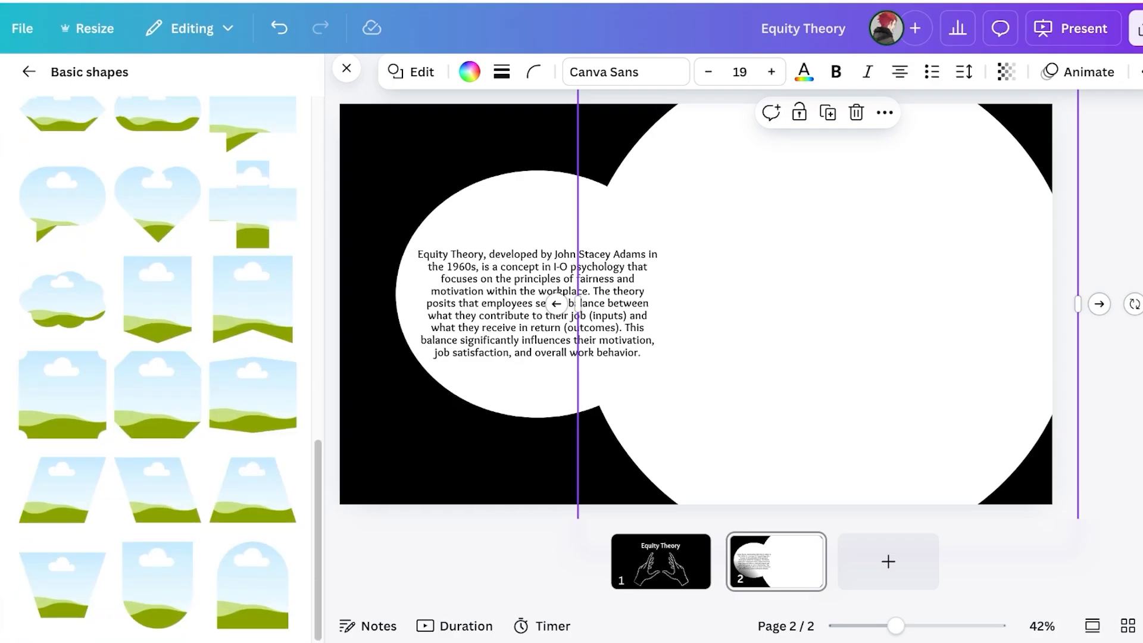
scroll(158, 358, "up", 15)
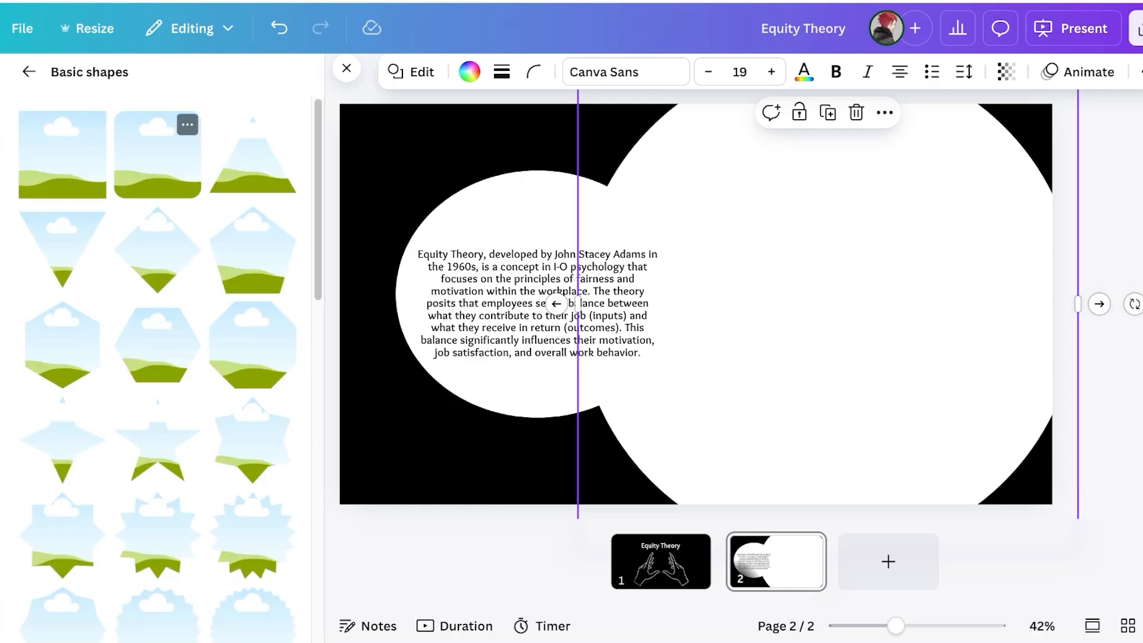
Add a rounded-square frame, set its corner rounding to 100, then delete it
left_click(157, 155)
key("Delete")
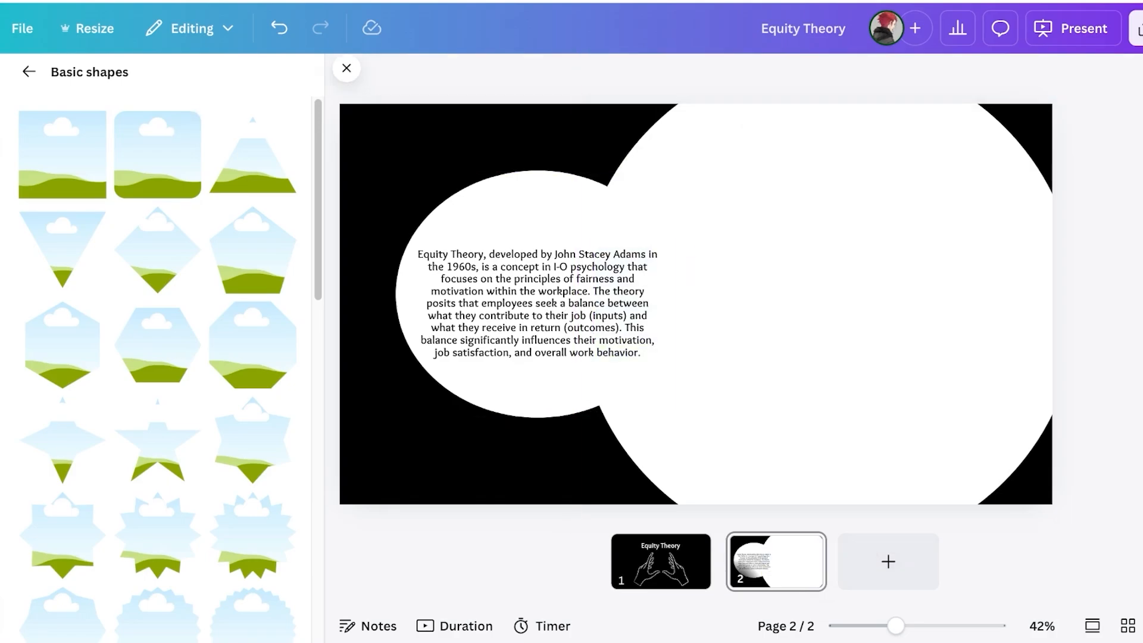
left_click(157, 155)
left_click(672, 72)
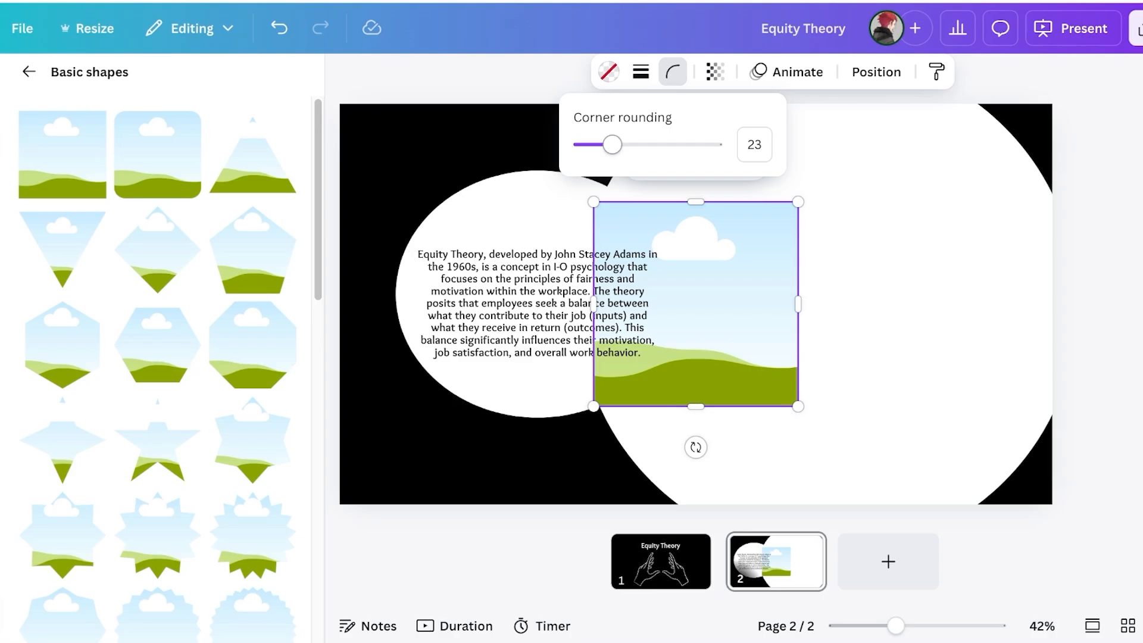
left_click_drag(612, 144, 713, 144)
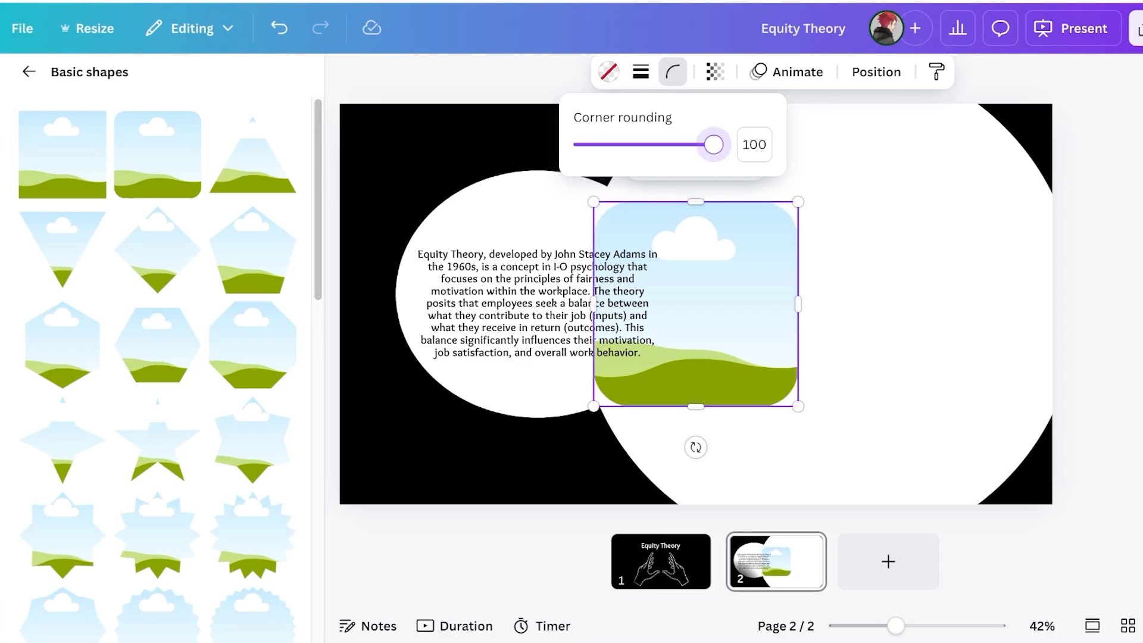
left_click(845, 256)
left_click(750, 285)
key("Delete")
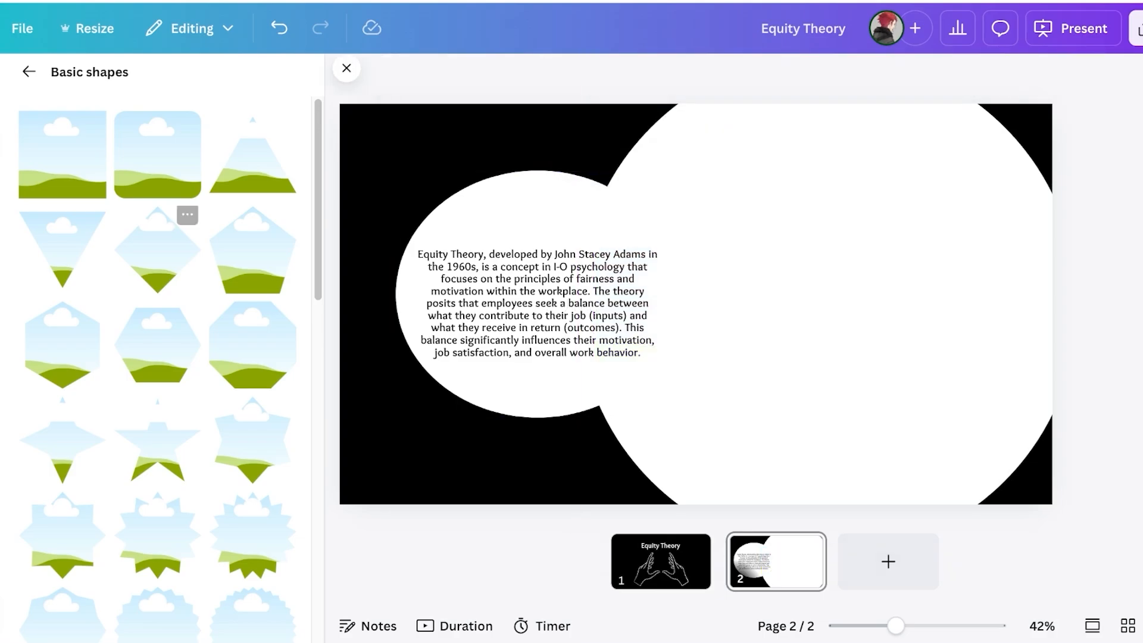
Add a circle frame from Elements and enlarge it to about 760 px over the right white circle
left_click(28, 71)
left_click(29, 71)
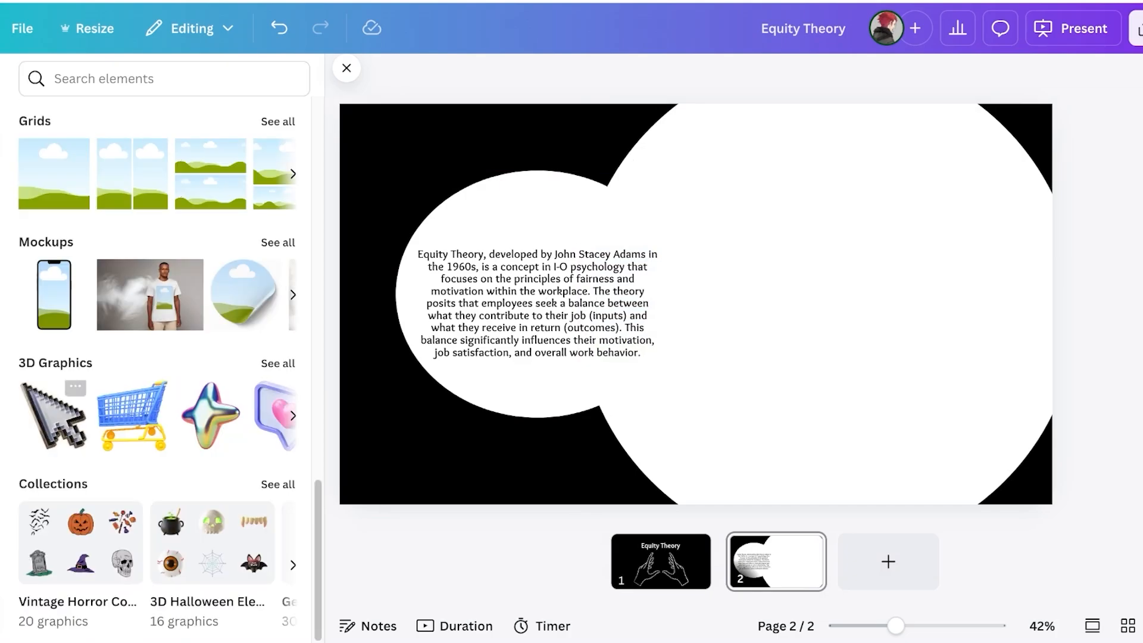
scroll(54, 229, "up", 3)
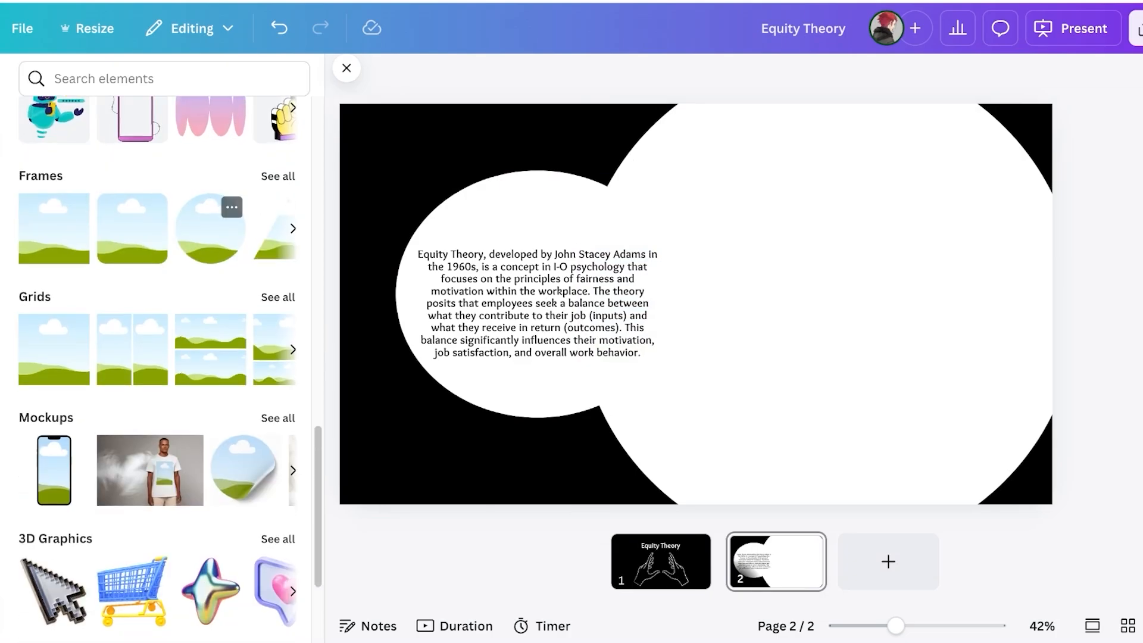
left_click(209, 228)
left_click_drag(696, 301, 808, 225)
left_click_drag(910, 332, 1091, 513)
left_click_drag(940, 369, 862, 328)
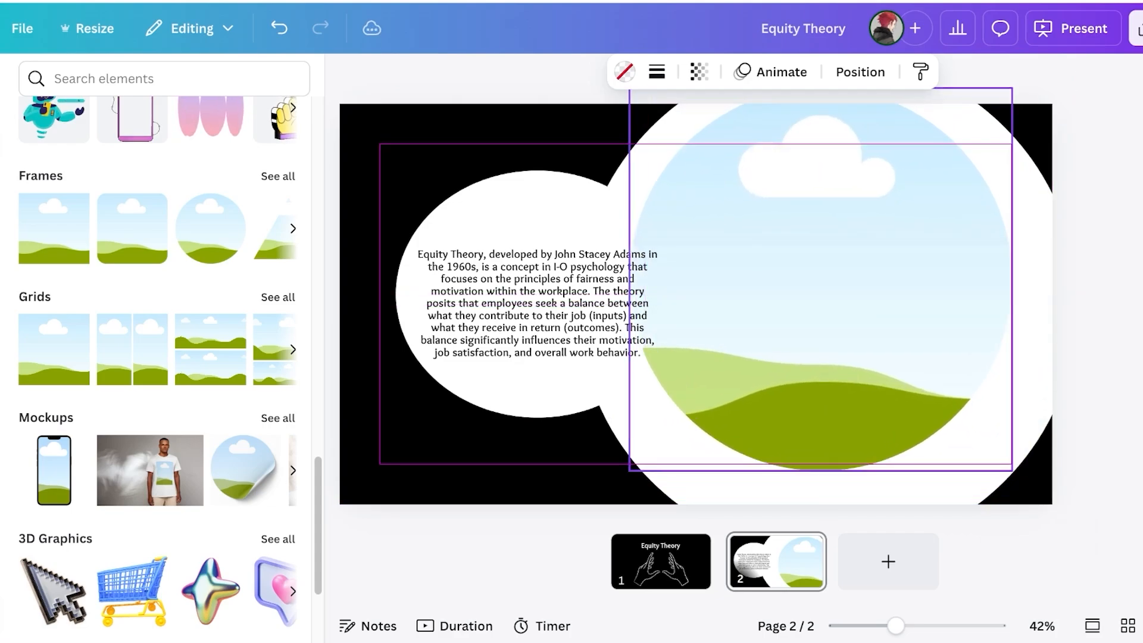
left_click_drag(1013, 470, 1082, 539)
left_click_drag(940, 386, 910, 367)
Stretch the white ellipse taller, centre it vertically, and nudge the circle frame down to match
left_click(524, 215)
left_click_drag(537, 170, 538, 142)
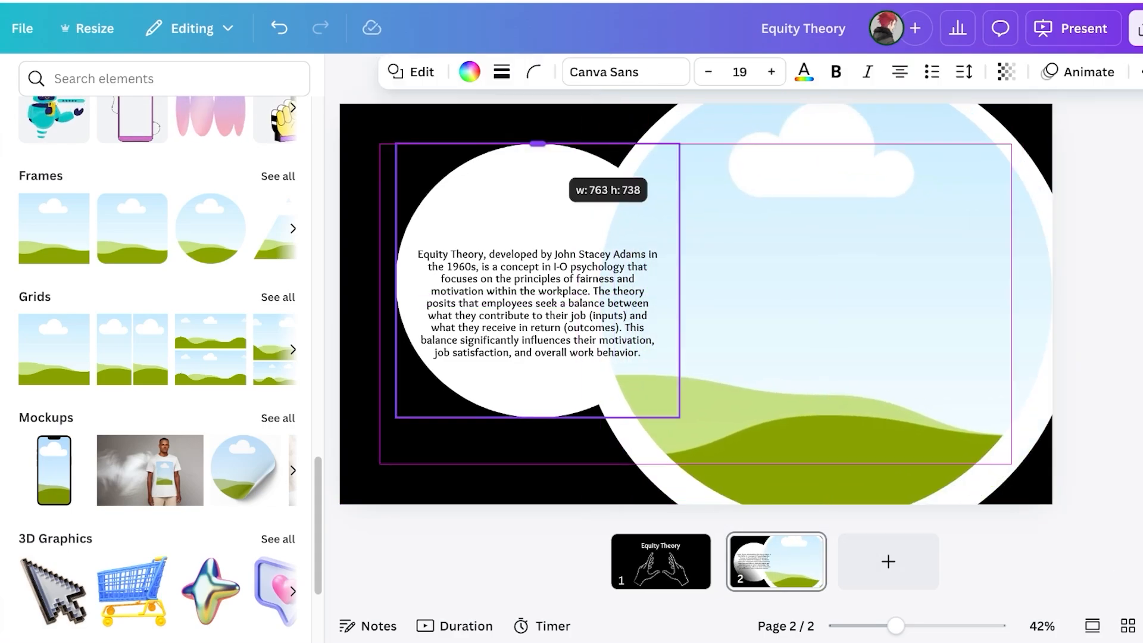
left_click_drag(530, 208, 529, 234)
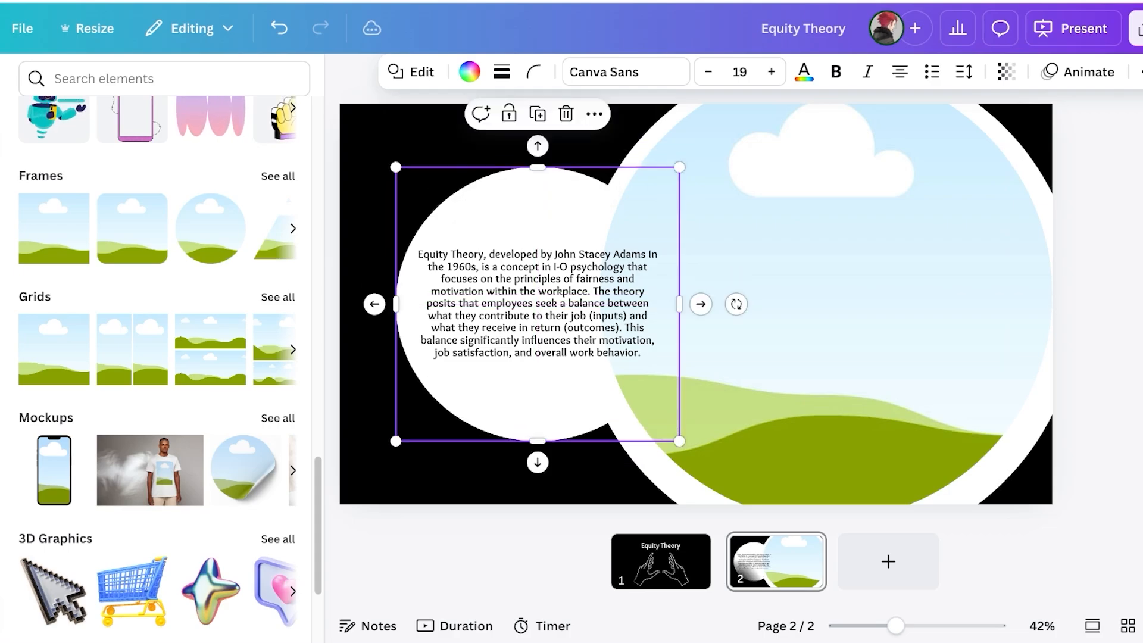
left_click_drag(738, 277, 740, 286)
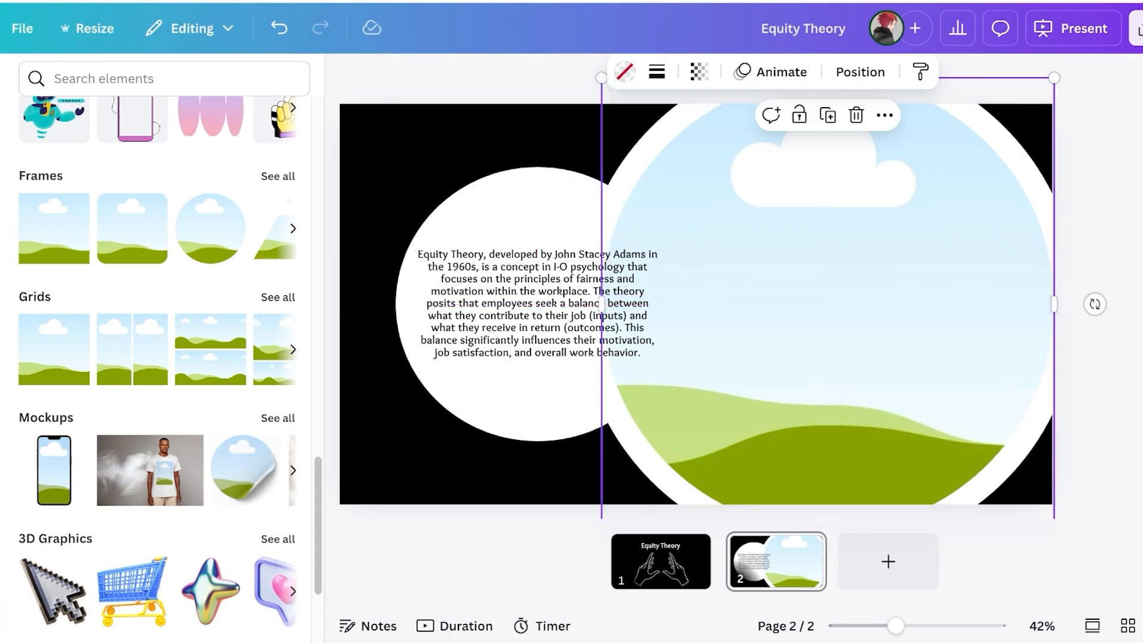
Narrow the Equity Theory text box to about 526 px wide and shift it right
left_click(564, 292)
left_click_drag(658, 302, 594, 304)
left_click_drag(548, 304, 556, 304)
left_click(376, 333)
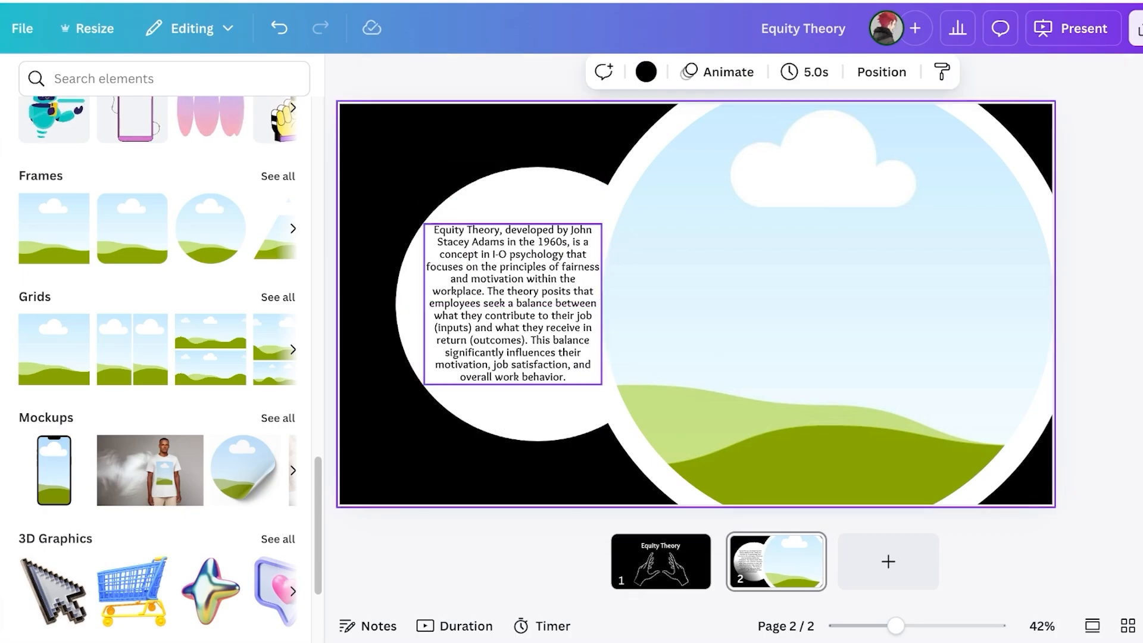
With the circle frame selected, browse uploaded images, then return to the Elements search
left_click(738, 298)
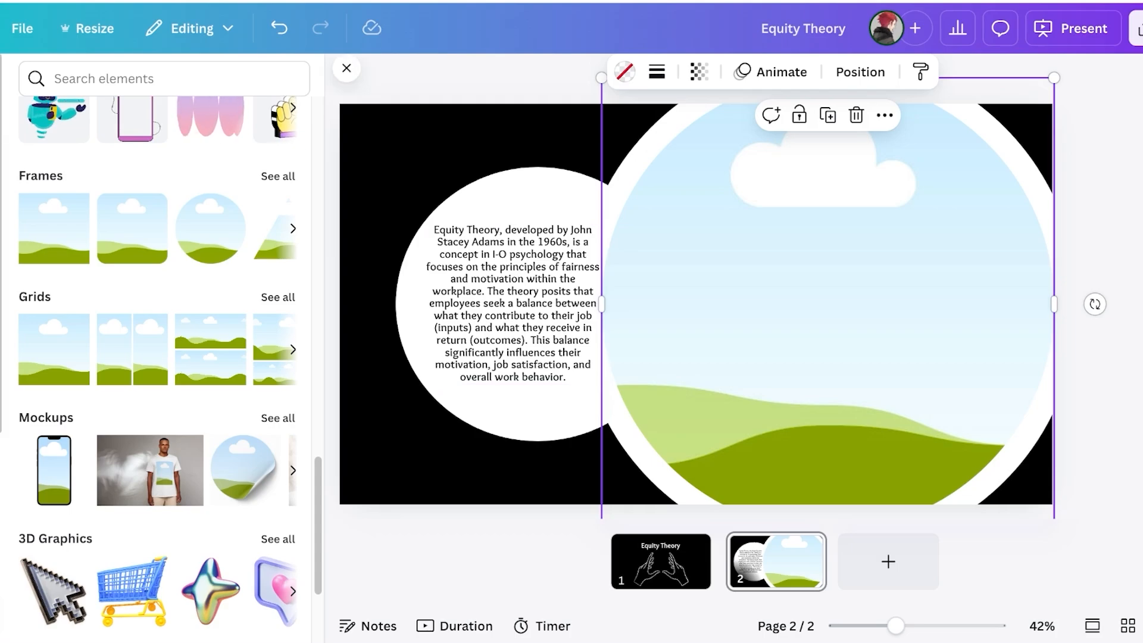
left_click(22, 338)
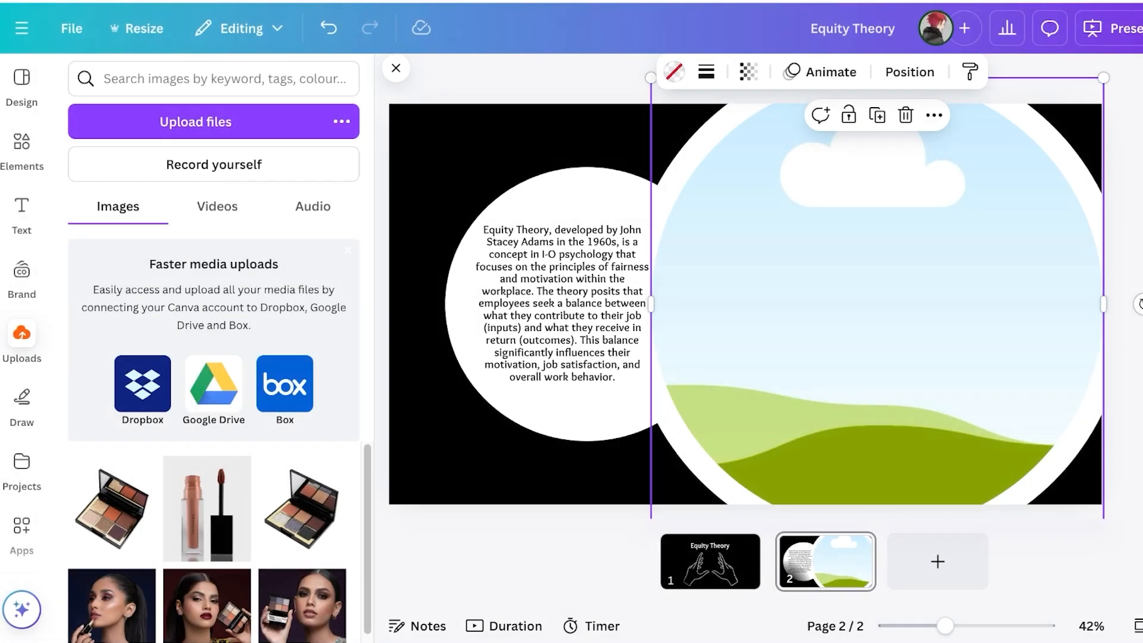
left_click(22, 150)
left_click(202, 79)
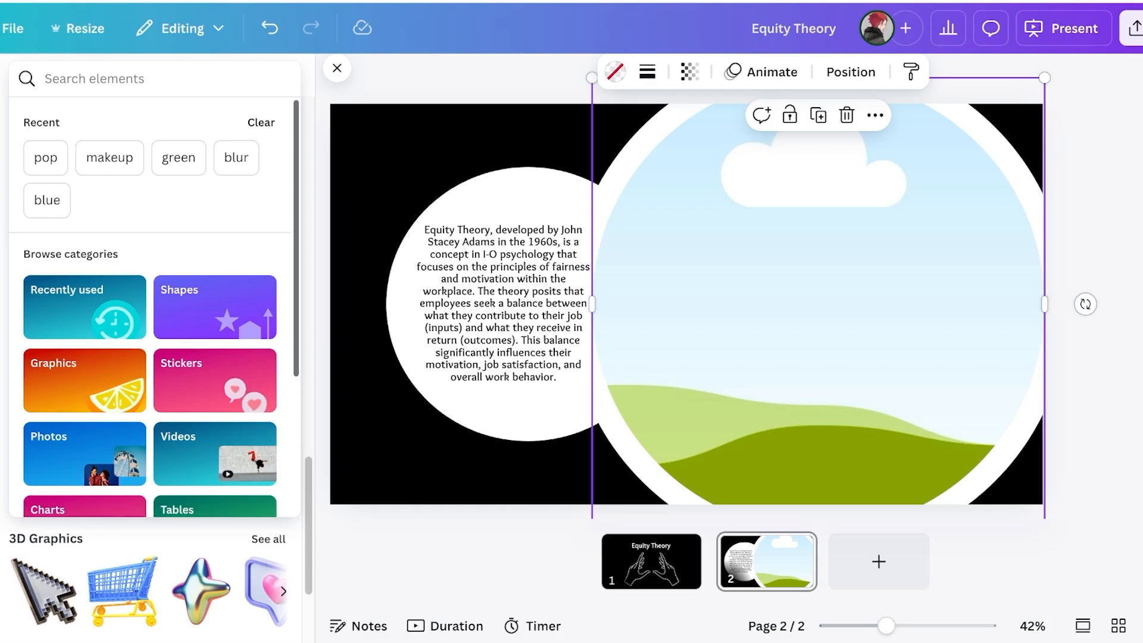
scroll(208, 580, "up", 10)
scroll(155, 357, "up", 10)
left_click(155, 78)
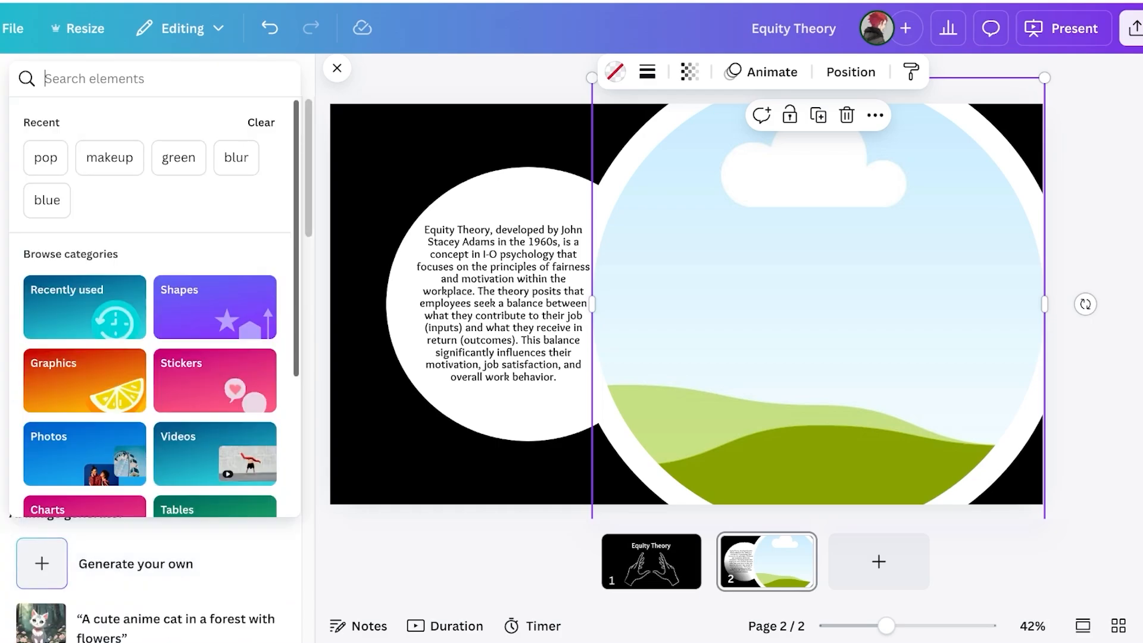
Search Elements for 'equity' and filter to photo results
type("q")
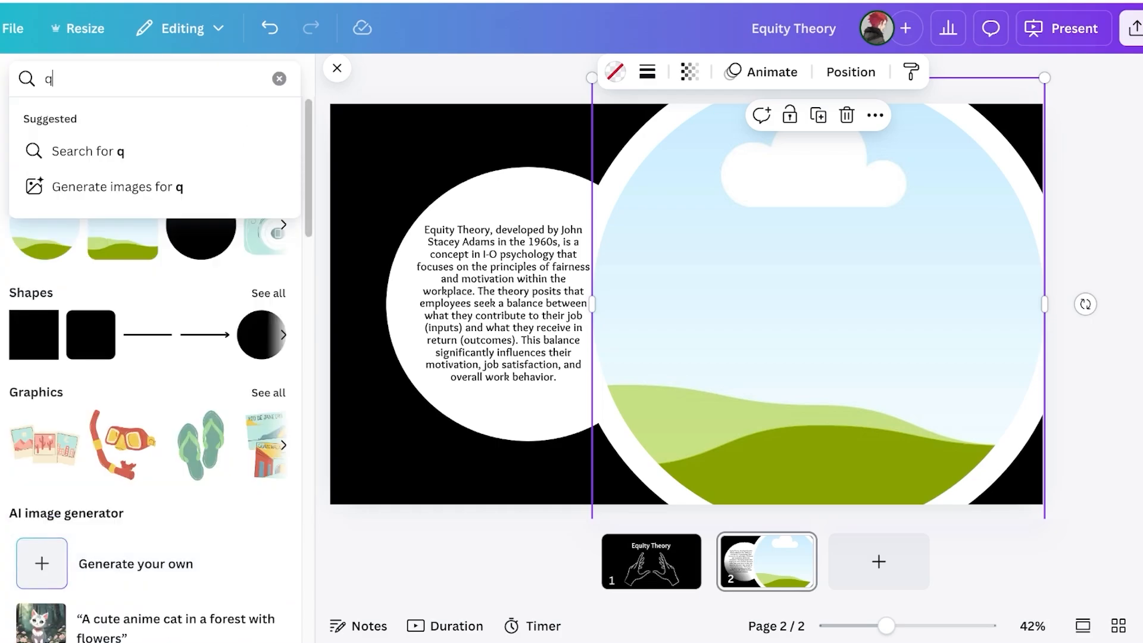
key("BackSpace")
type("equity")
key("Return")
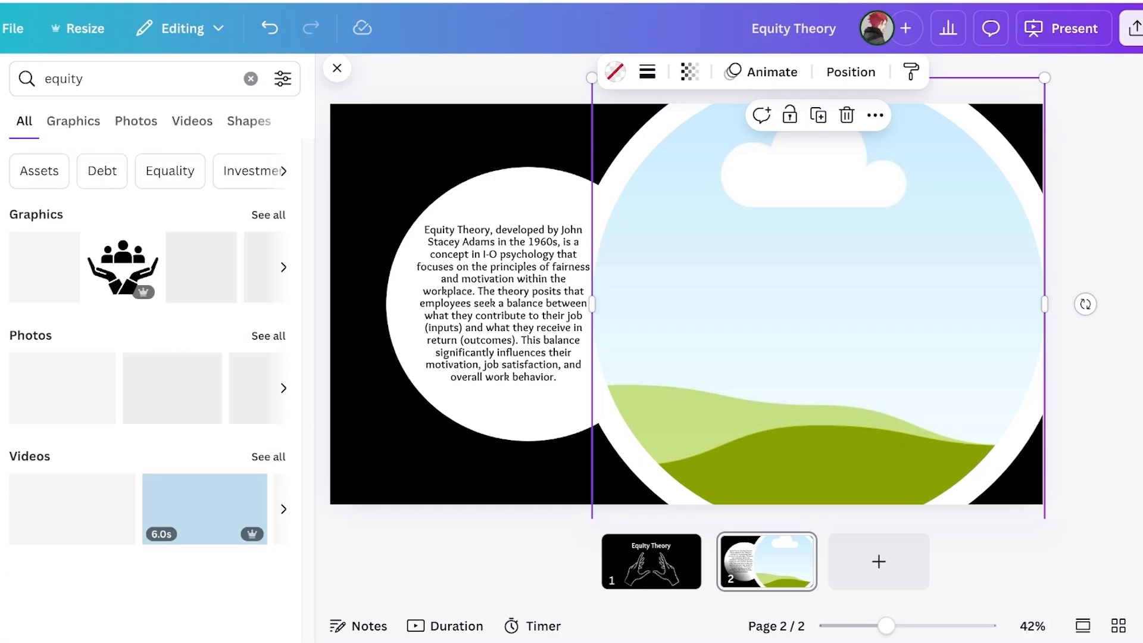
left_click(135, 121)
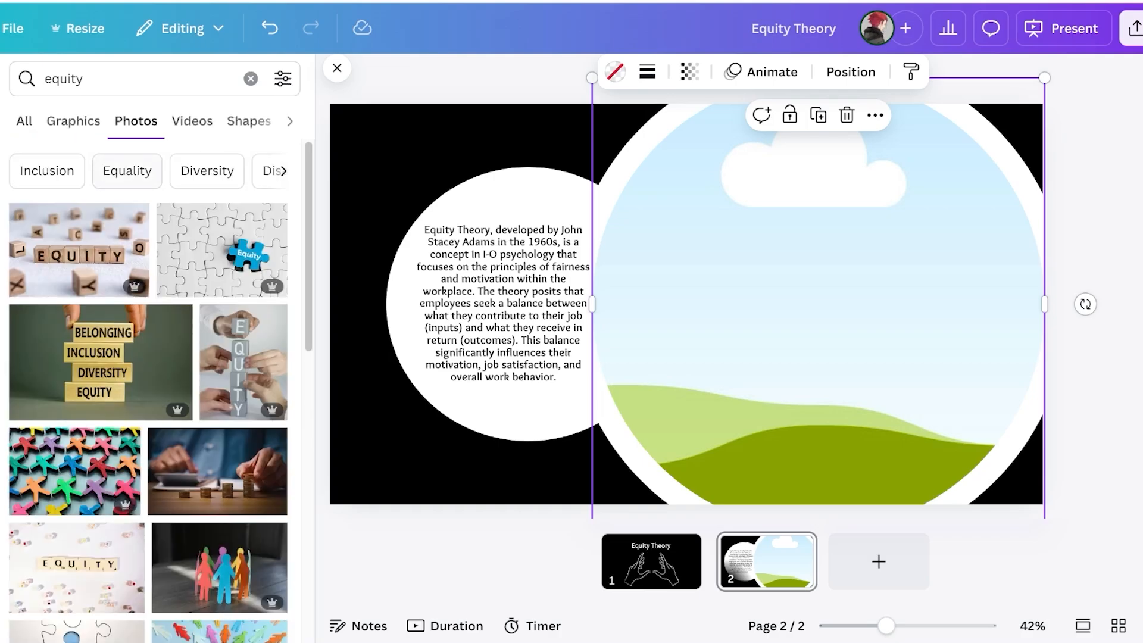
scroll(218, 279, "down", 3)
scroll(218, 298, "down", 10)
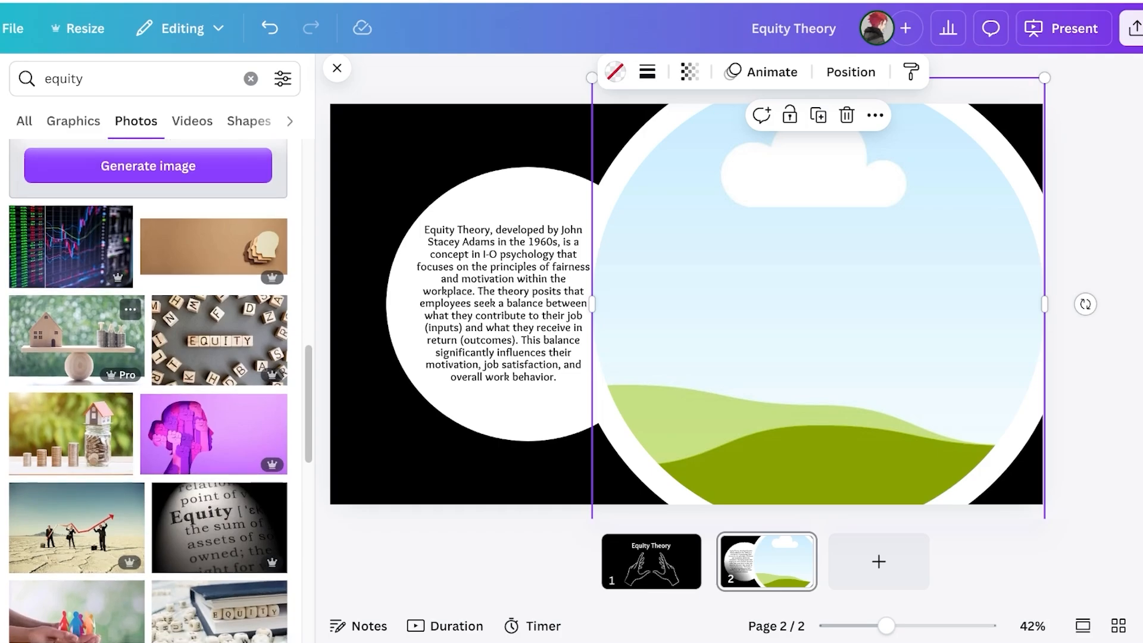
scroll(149, 389, "down", 3)
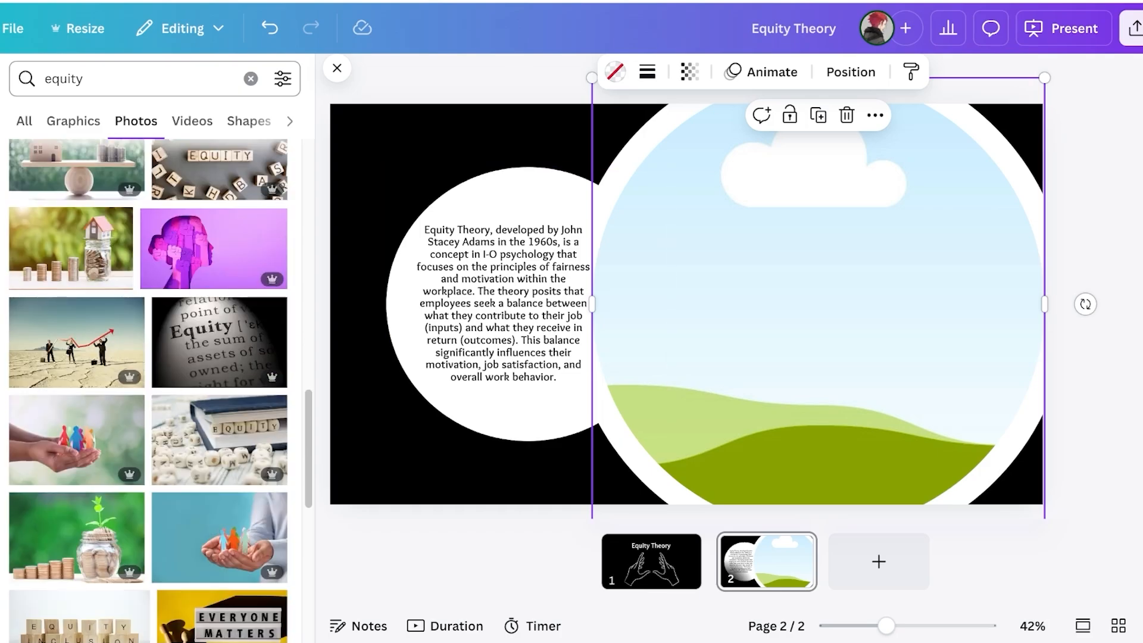
Search photos for 'stacey adams' and drop the engraved portrait into the circle frame
double_click(64, 79)
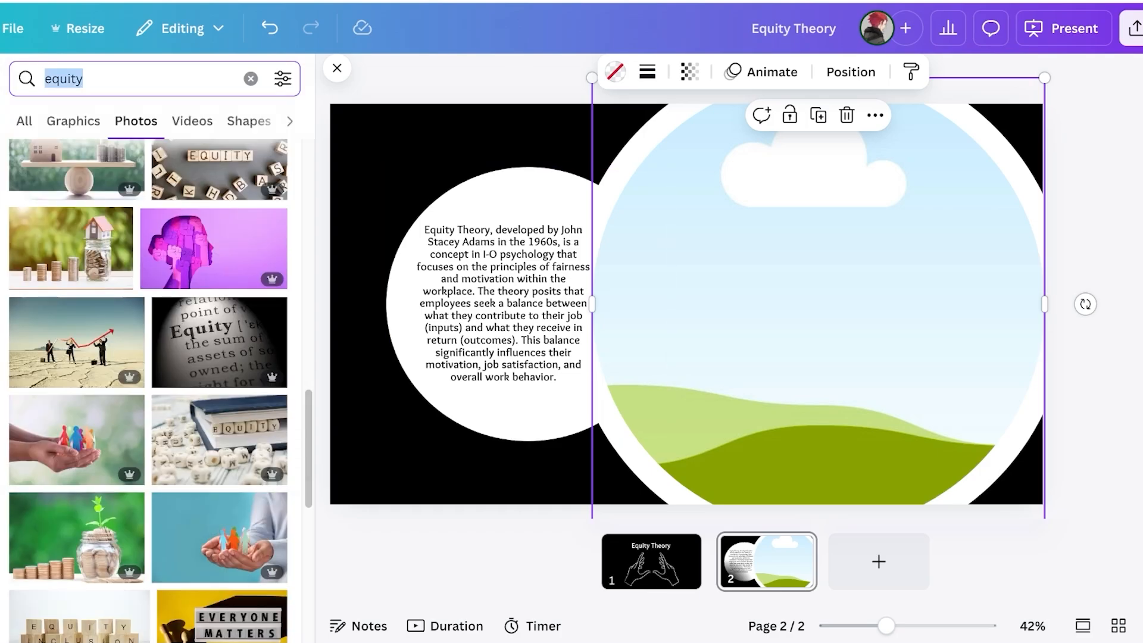
type("sta")
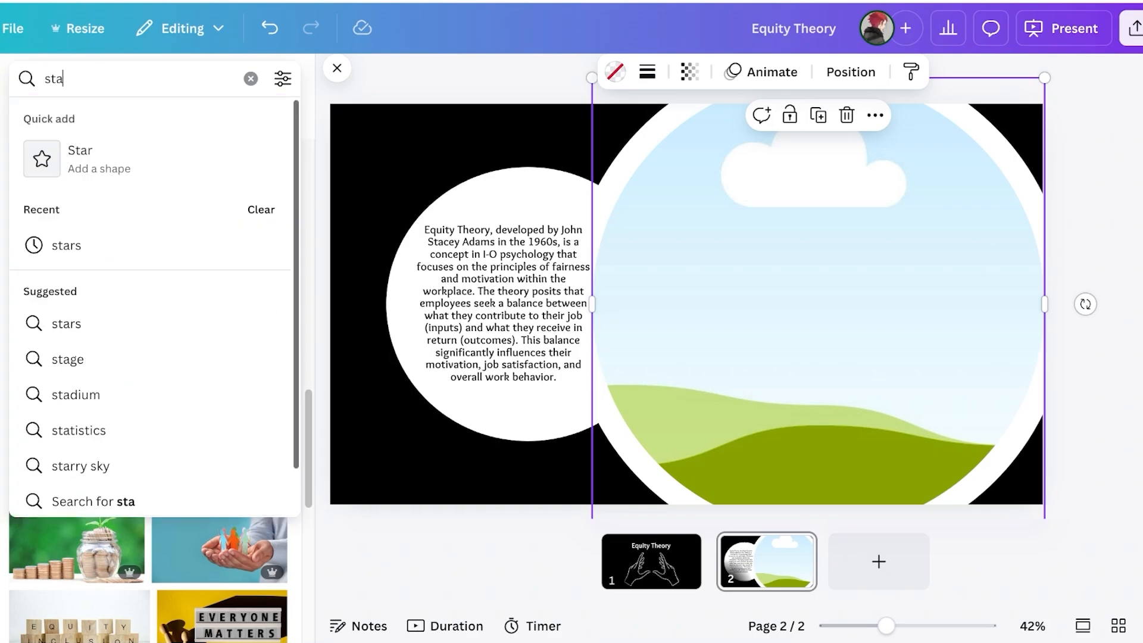
type("cey adams")
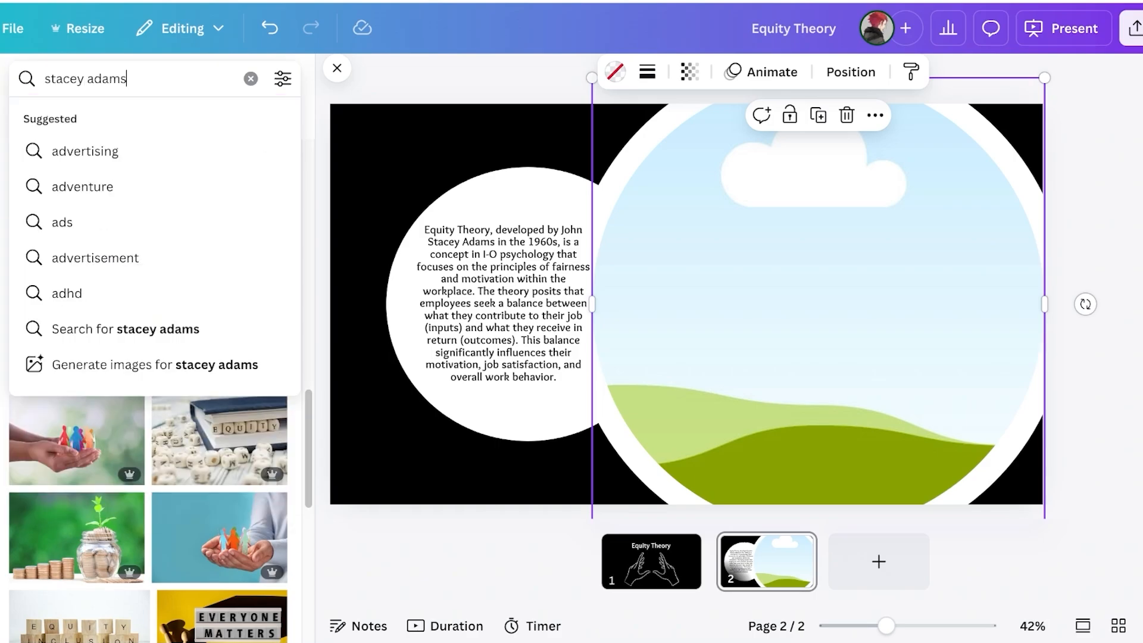
key("Return")
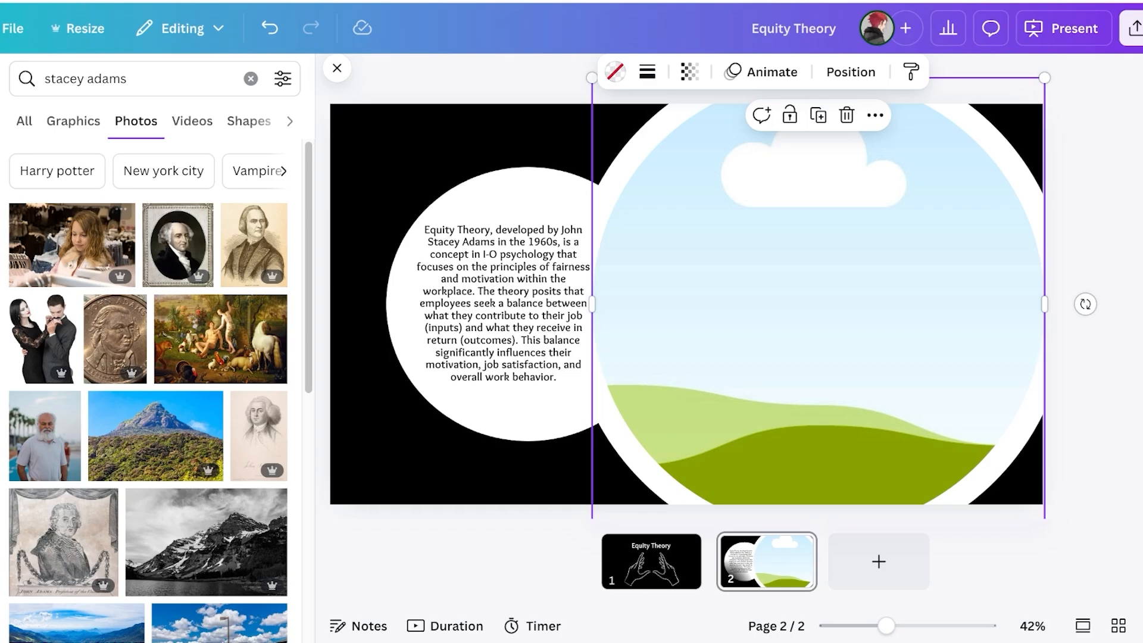
left_click_drag(254, 244, 816, 510)
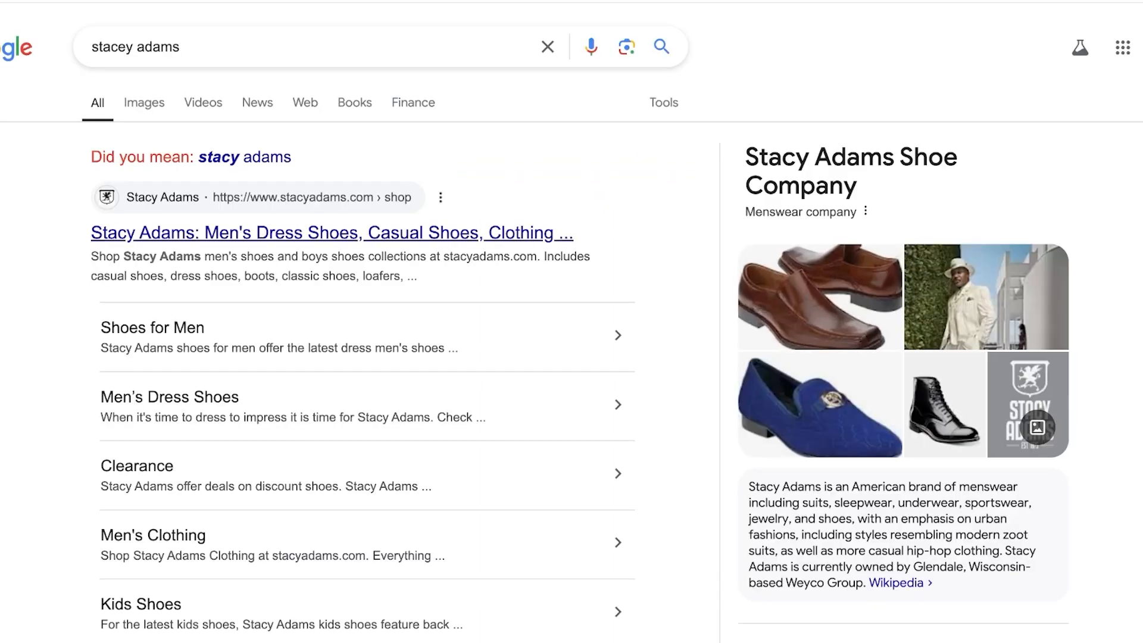
Refine the Google query to 'stacy adams psychologist', view Images, and preview the first result
left_click(238, 46)
type("psychologist")
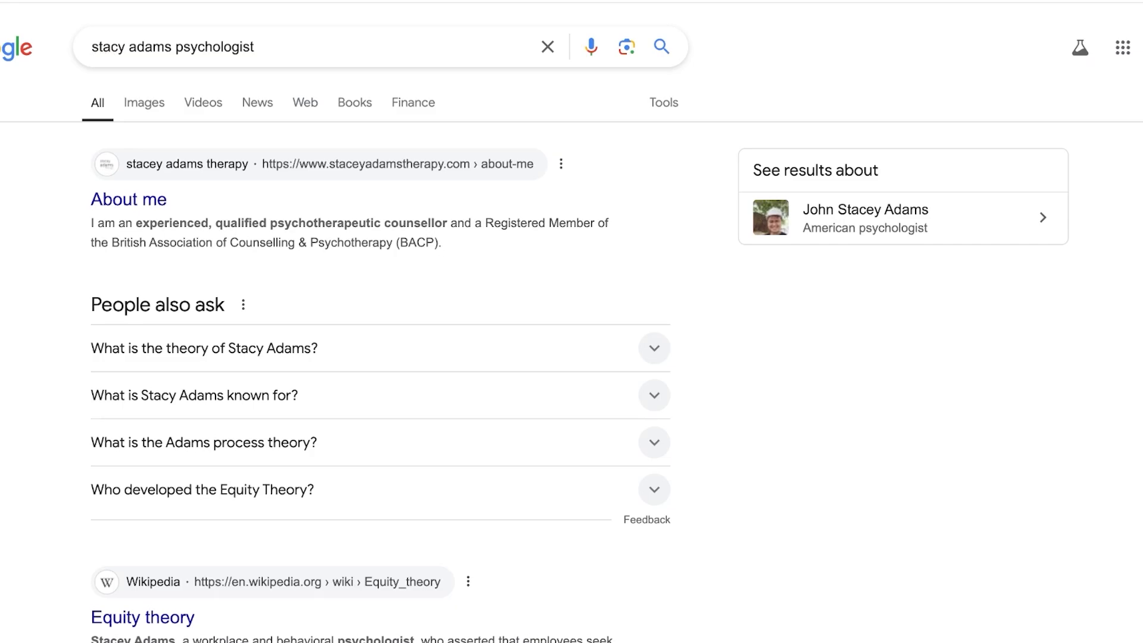
left_click(144, 103)
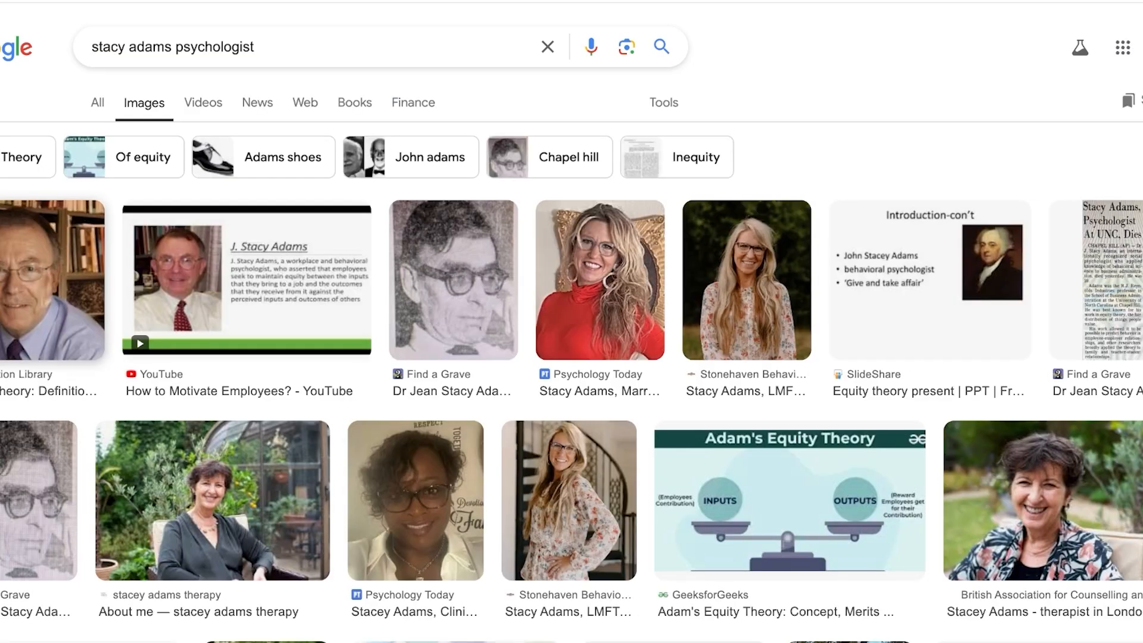
left_click(42, 285)
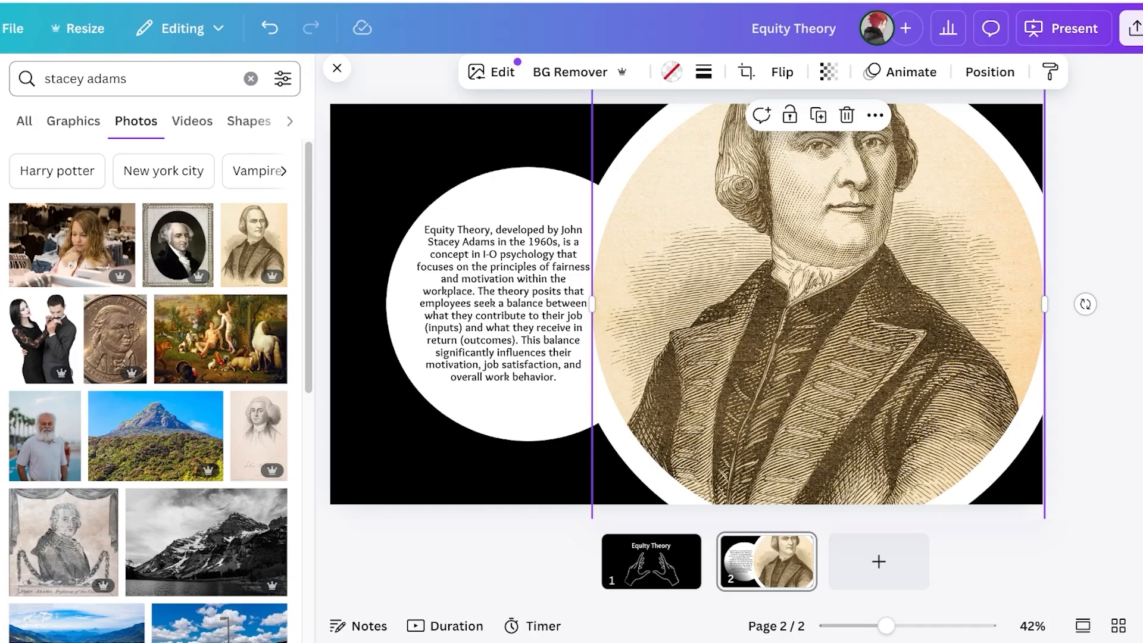
Refine the Canva photo search to 'john stacey adams' and scan the results
left_click(127, 78)
left_click(45, 79)
type("john")
key("Return")
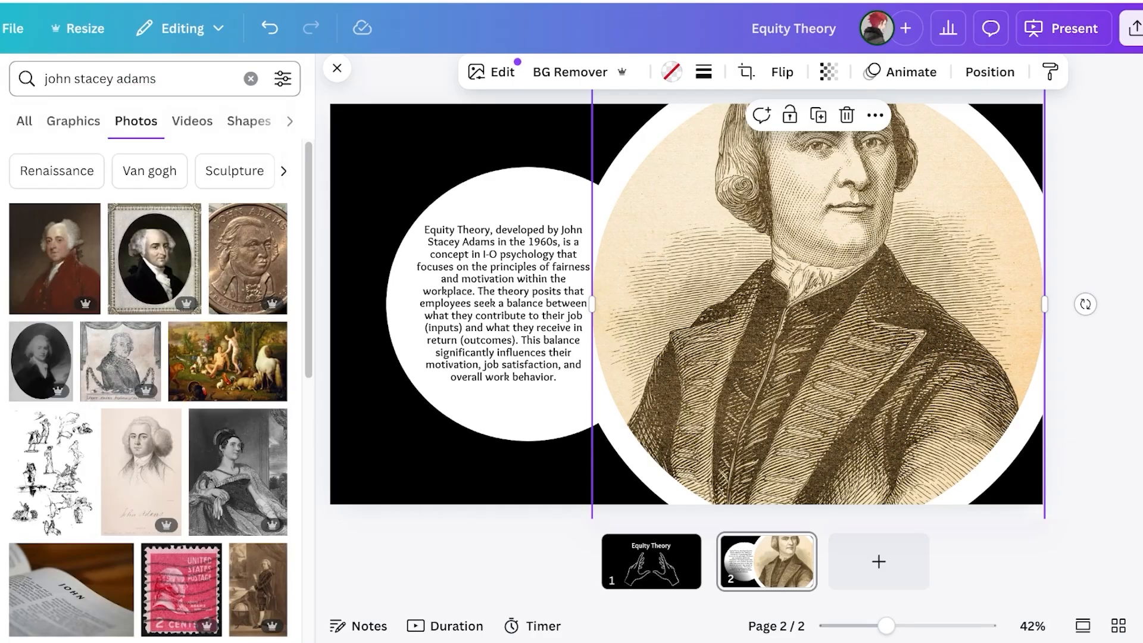
scroll(148, 387, "down", 2)
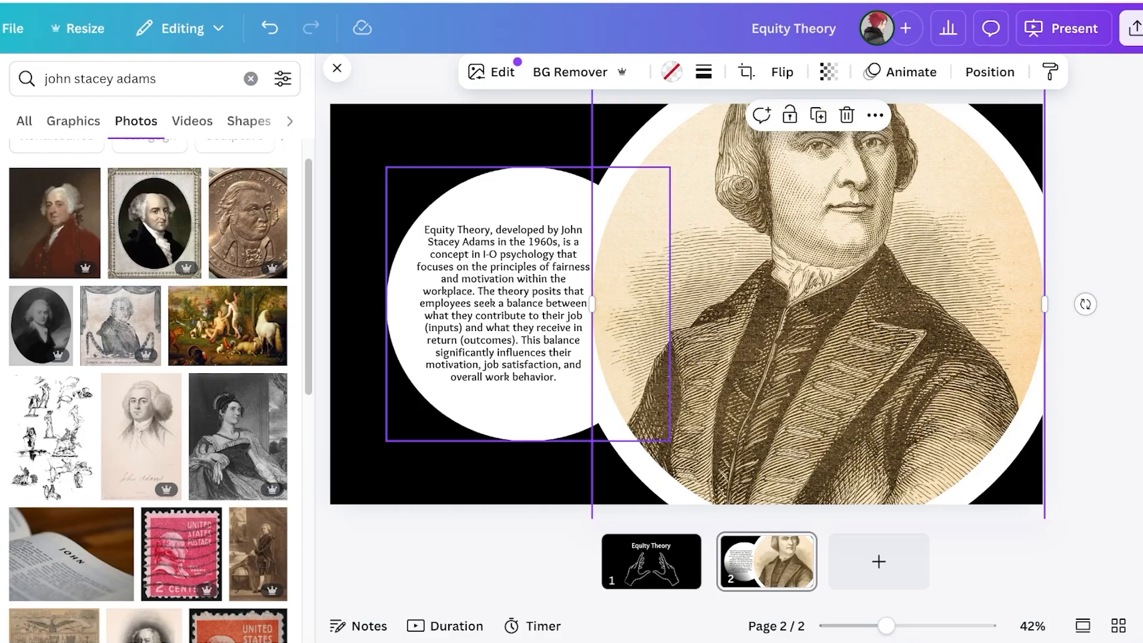
Paste the copied photo, delete the engraved portrait, and undo the photo placement to empty the frame
key("ctrl+v")
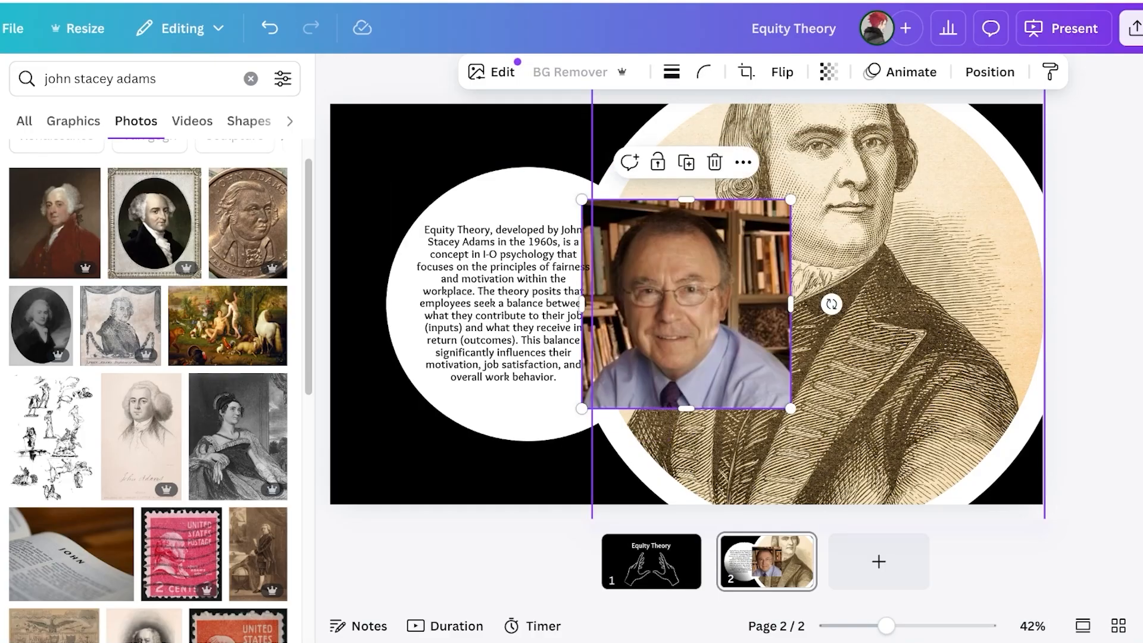
left_click(893, 303)
key("Delete")
left_click_drag(714, 304, 750, 292)
left_click(686, 303)
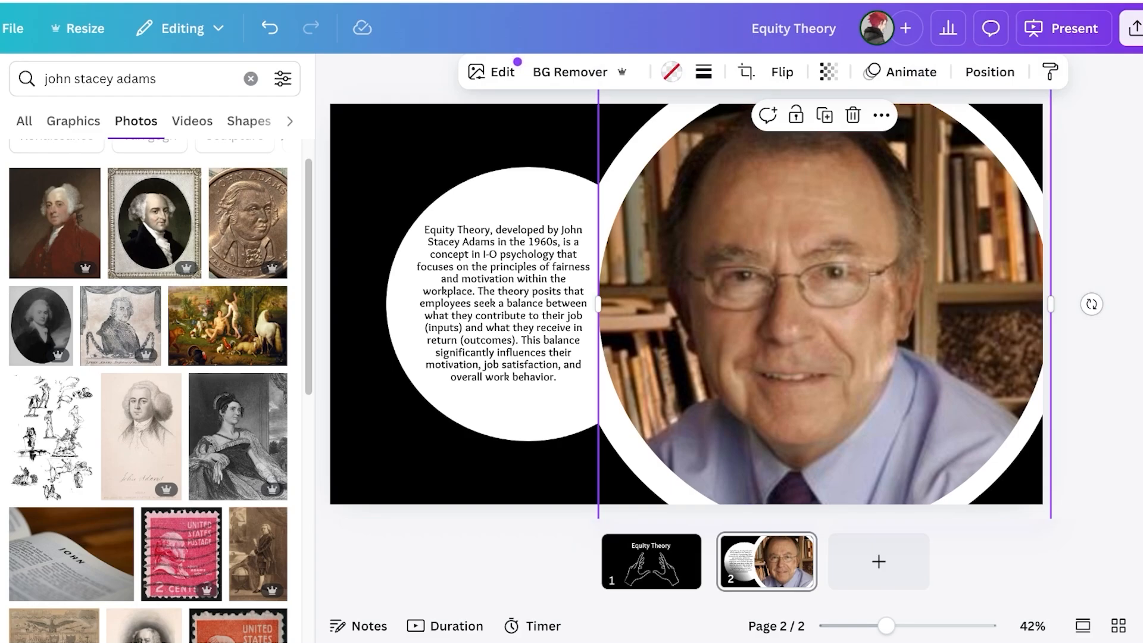
key("ctrl+z")
Search Elements for 'equality' and show only photo results
scroll(148, 387, "down", 5)
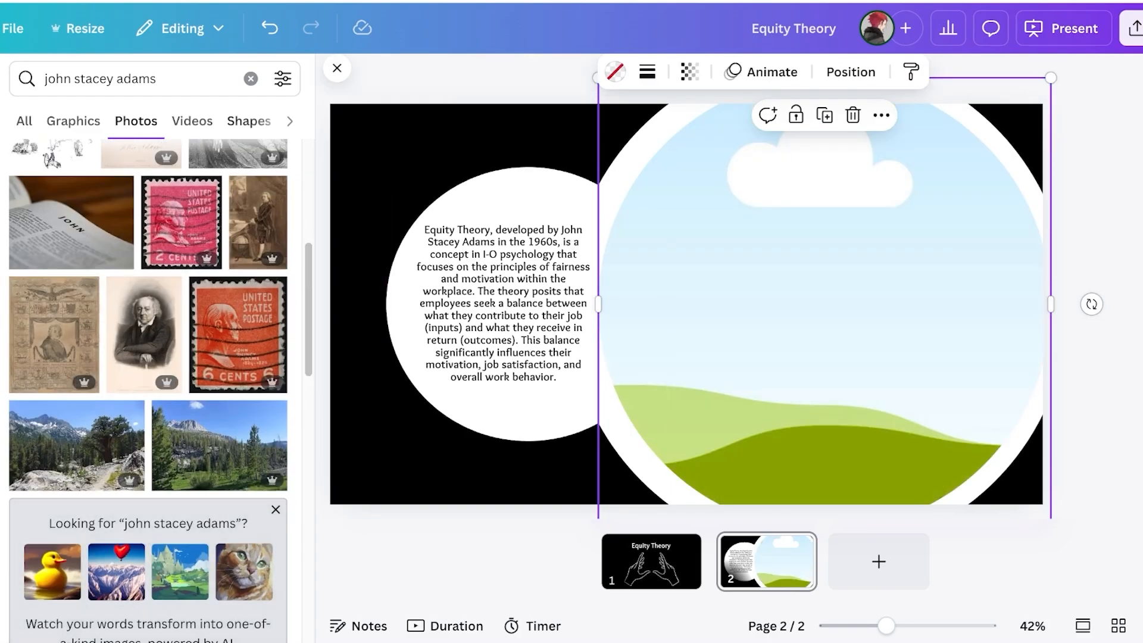
left_click(250, 79)
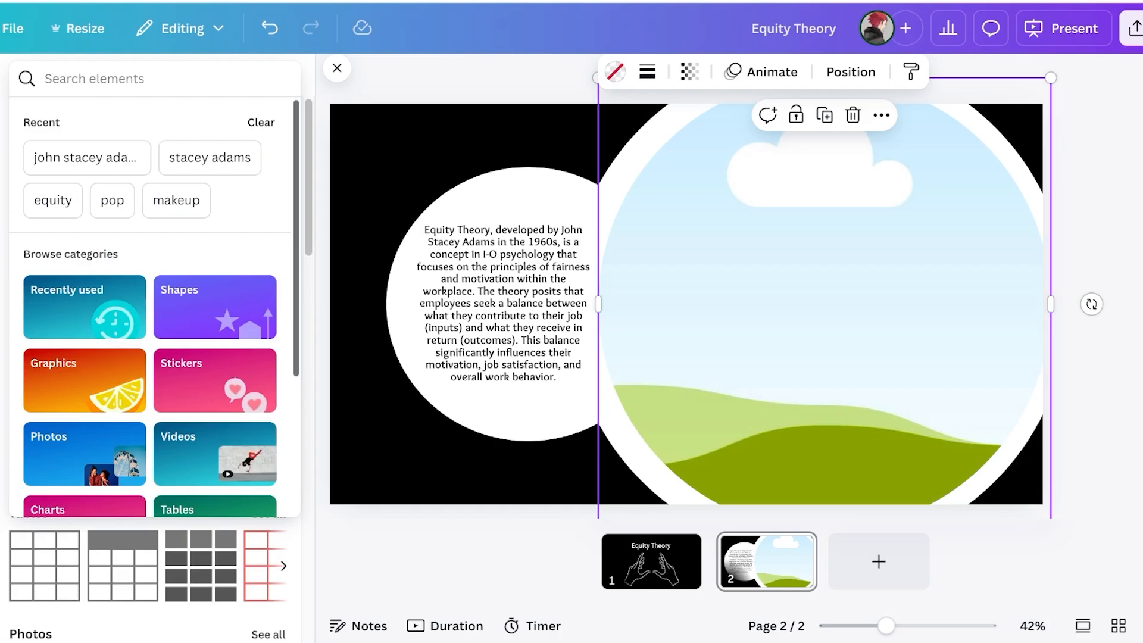
type("equality")
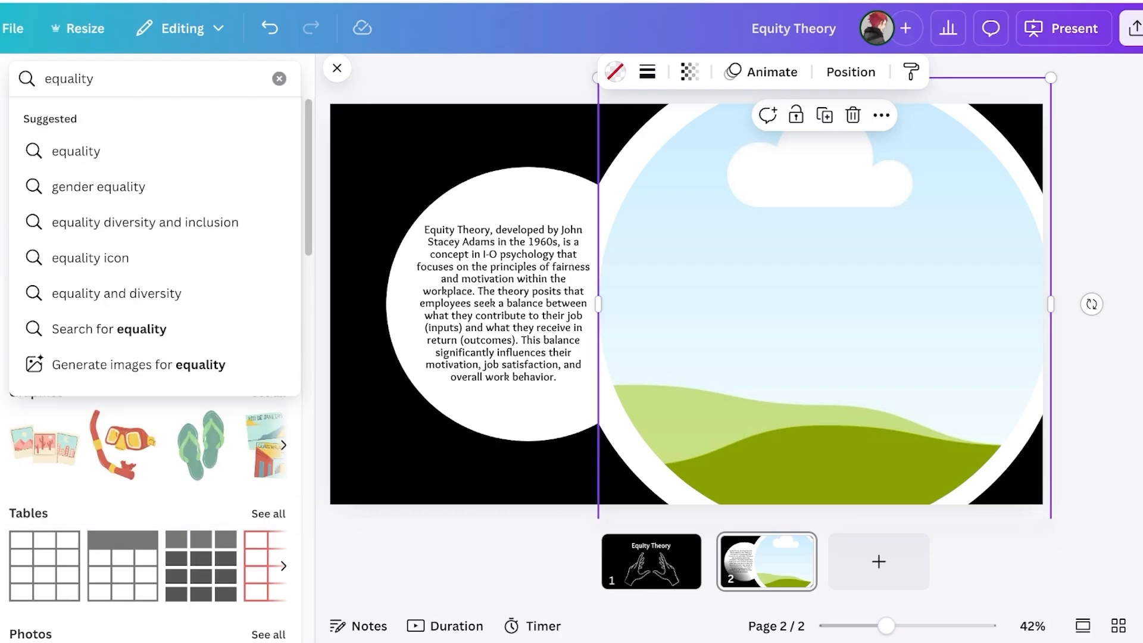
key("Return")
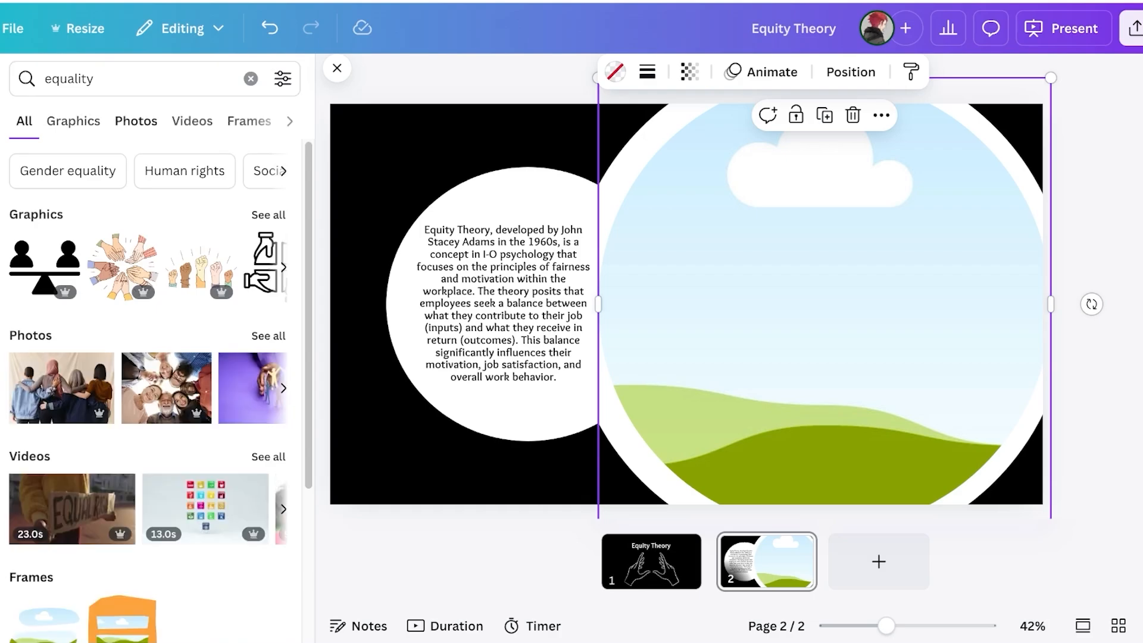
left_click(135, 122)
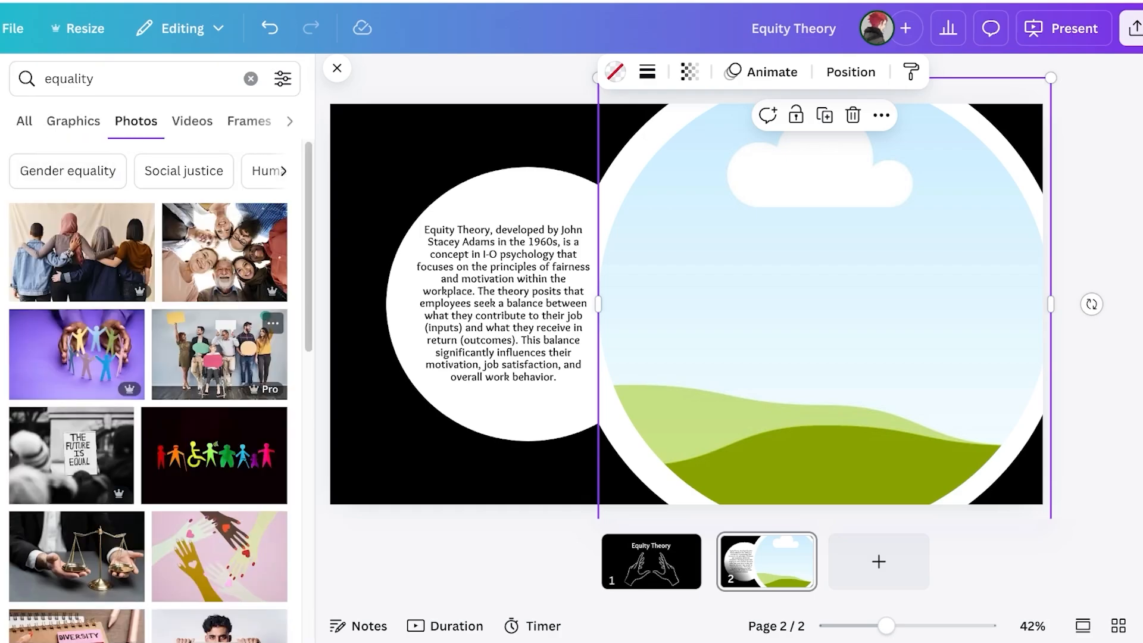
scroll(149, 387, "down", 10)
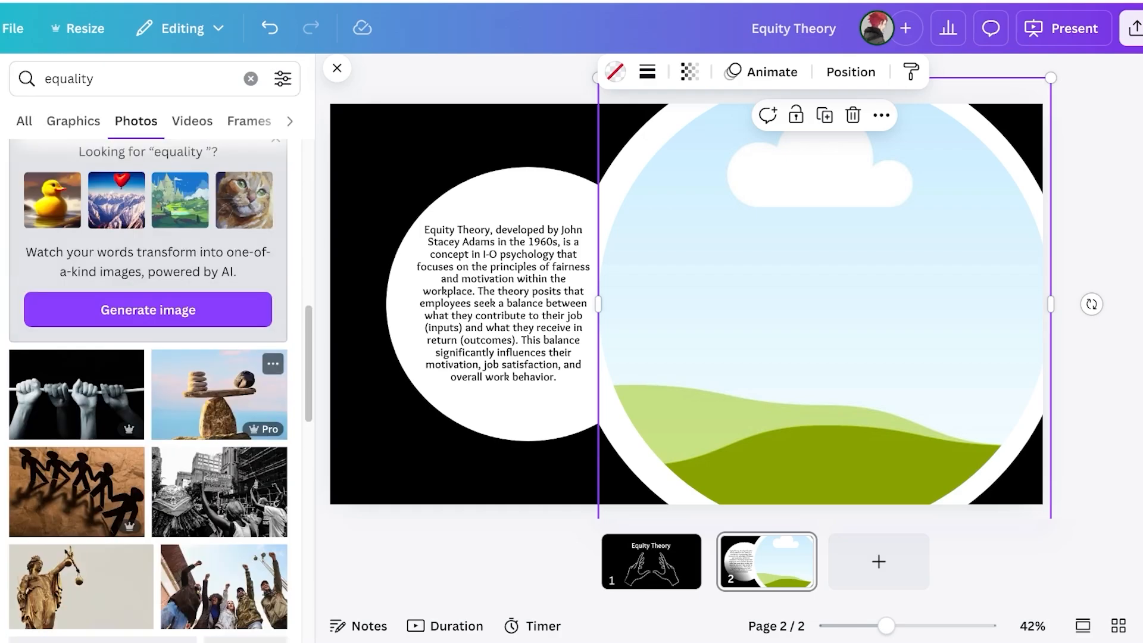
Fill the circle frame with the golden Lady Justice statue photo, crop it, and add blank slide 3
left_click_drag(219, 491, 892, 369)
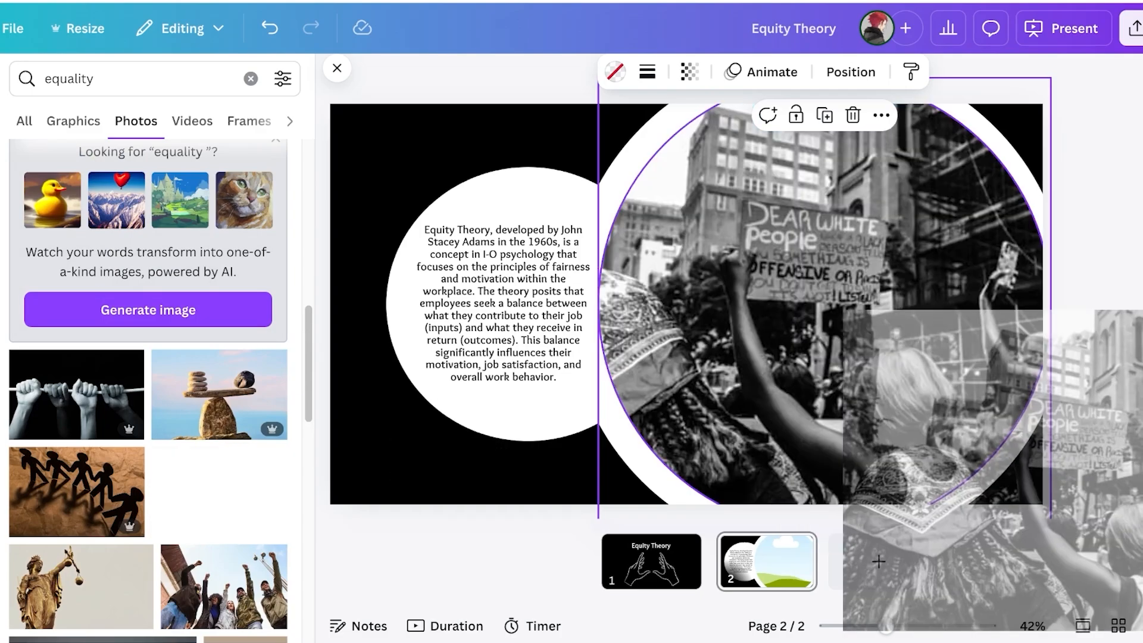
left_click_drag(1036, 459, 1089, 476)
scroll(148, 387, "down", 11)
scroll(119, 357, "up", 6)
left_click_drag(81, 315, 1088, 394)
double_click(929, 393)
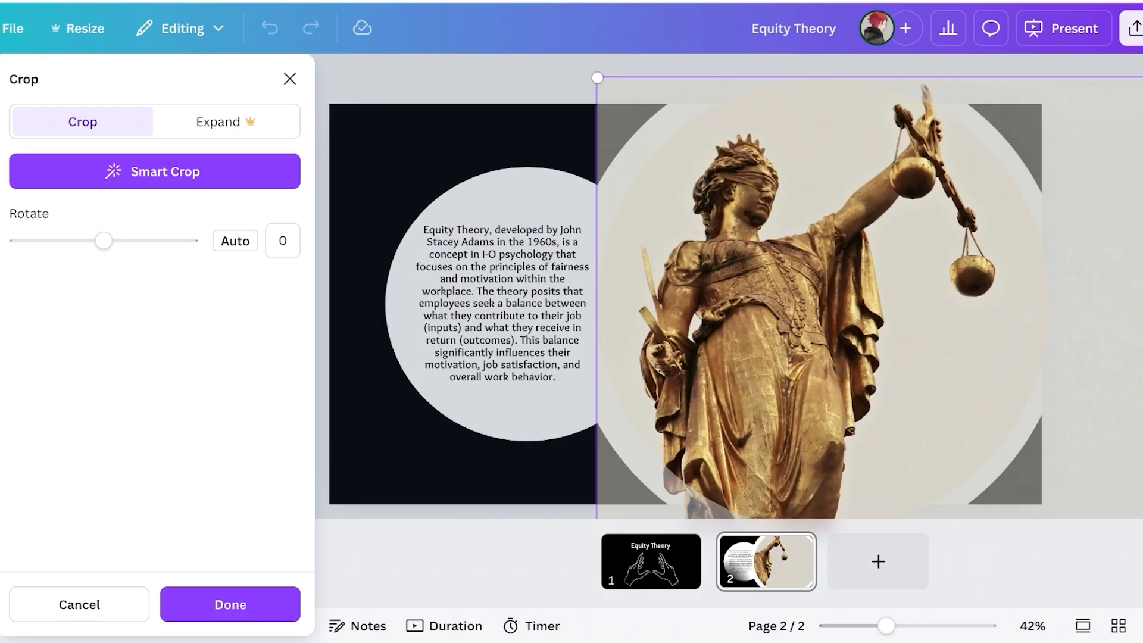
left_click(505, 357)
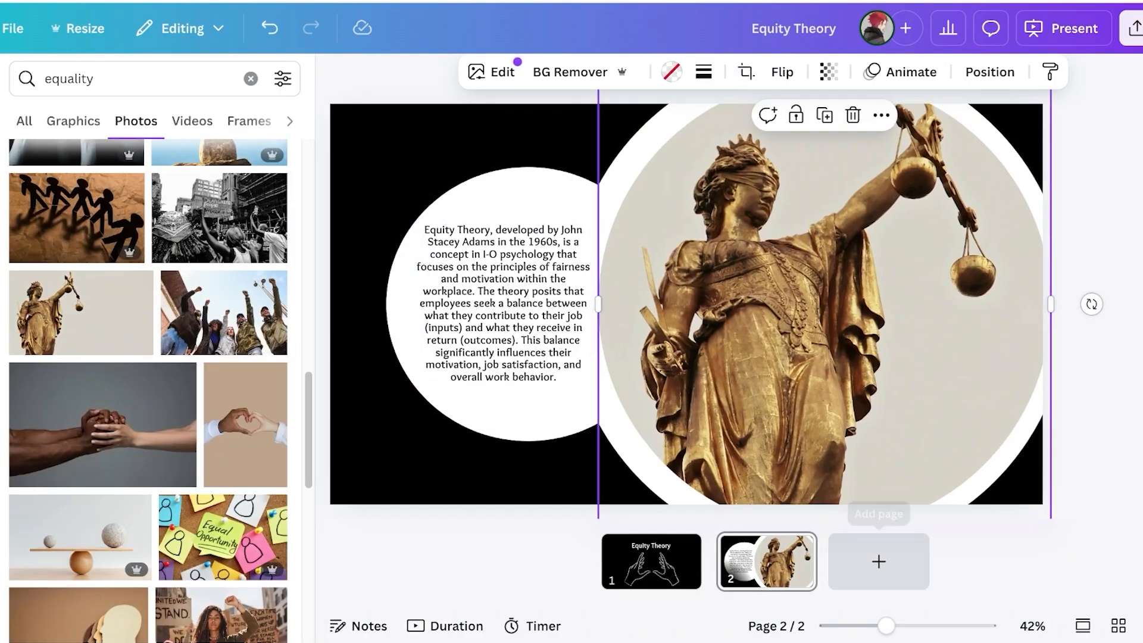
left_click(878, 561)
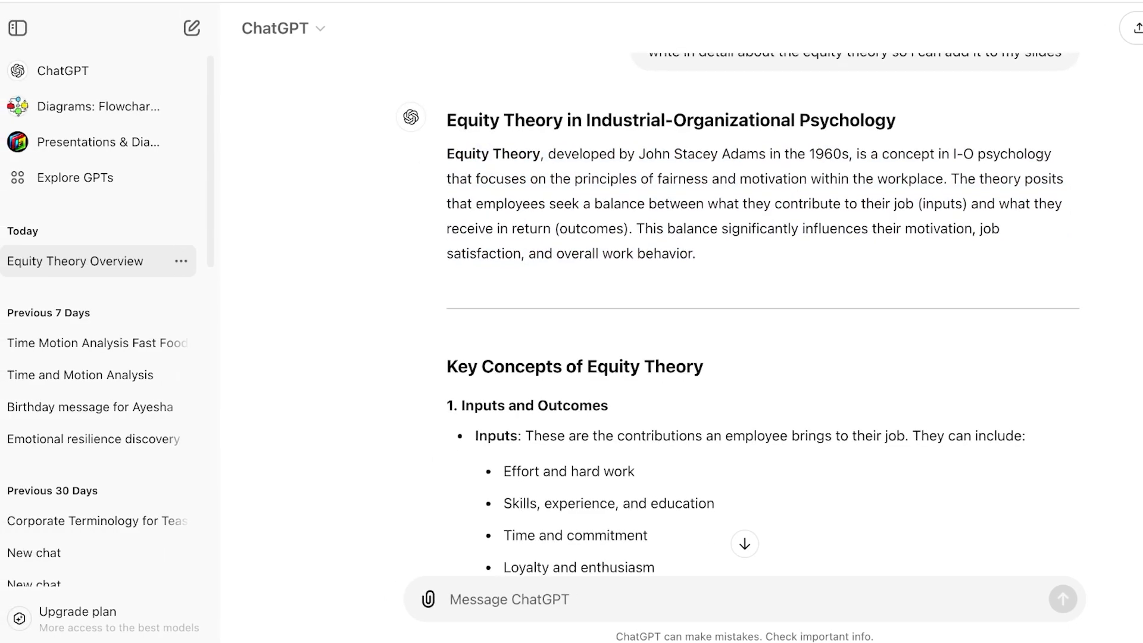
scroll(763, 307, "down", 1)
scroll(736, 325, "down", 10)
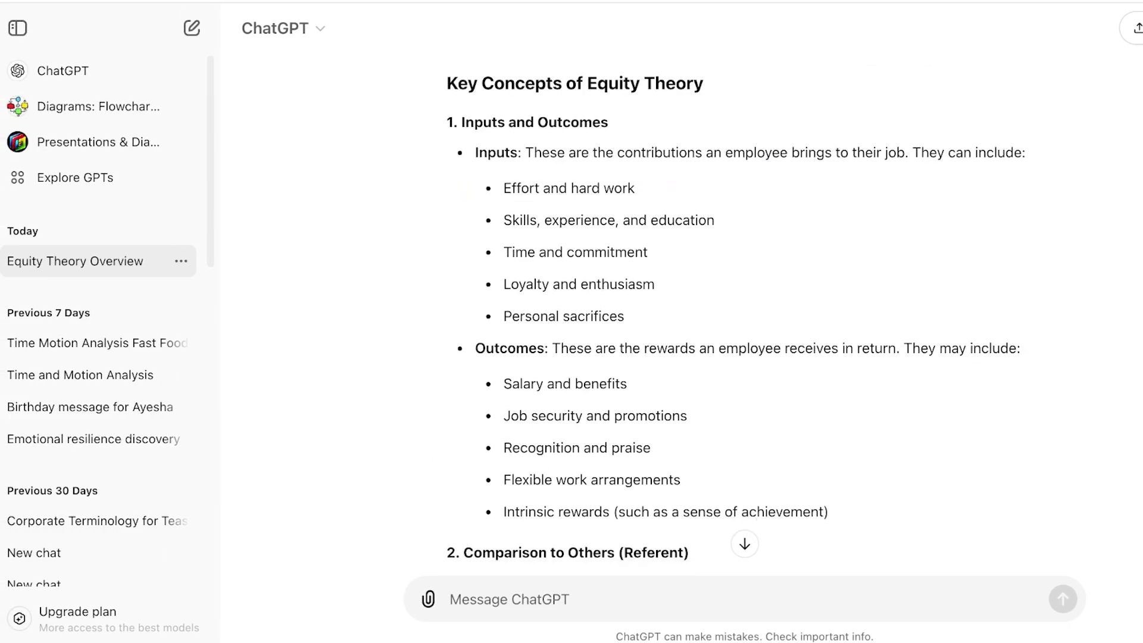
scroll(763, 316, "down", 6)
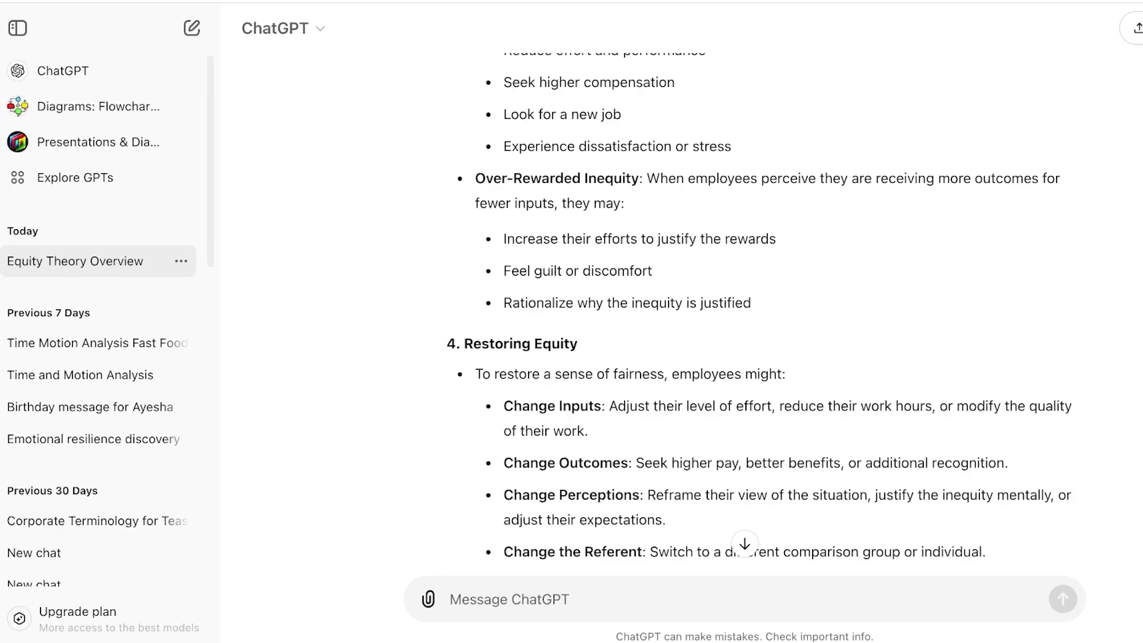
scroll(763, 316, "up", 12)
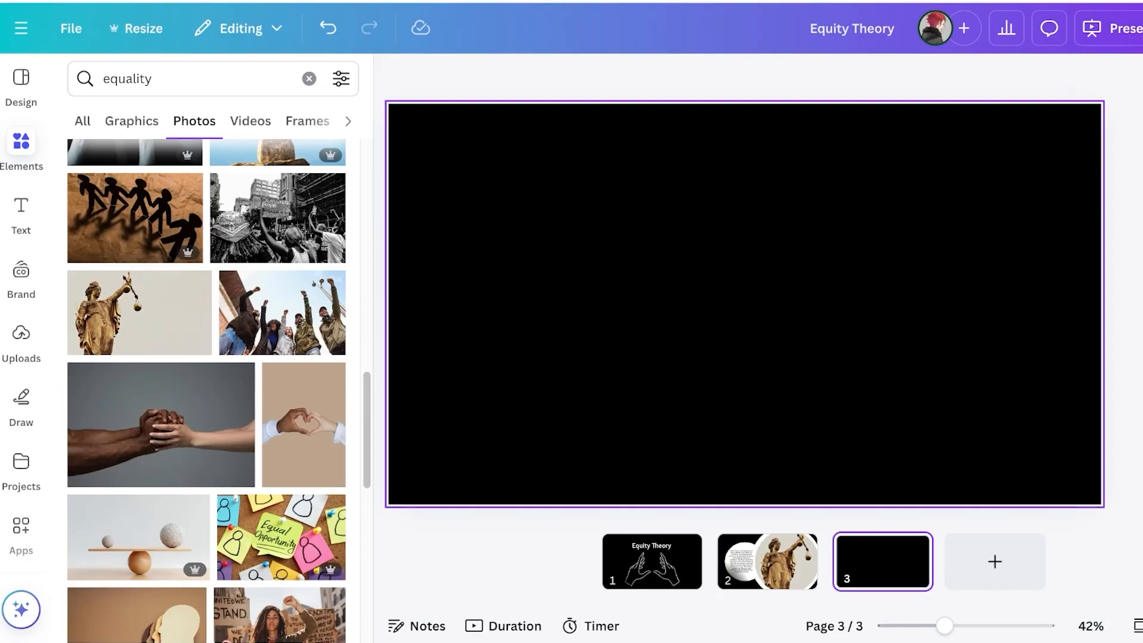
left_click(744, 305)
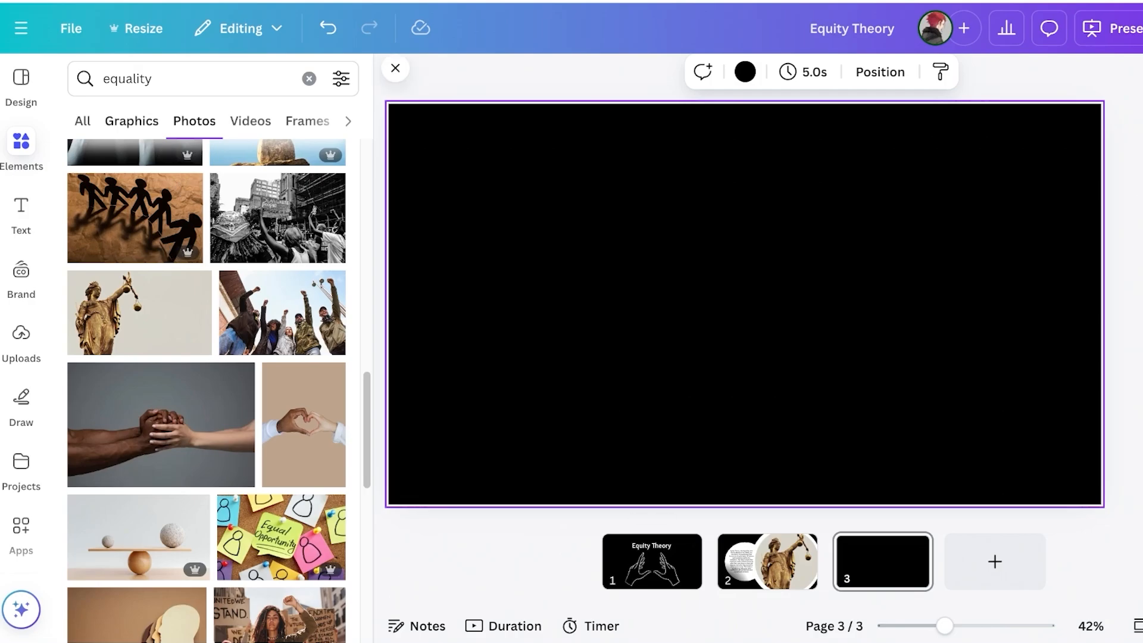
Open the Design panel's Layouts tab and scroll through layout options for slide 3
left_click(21, 79)
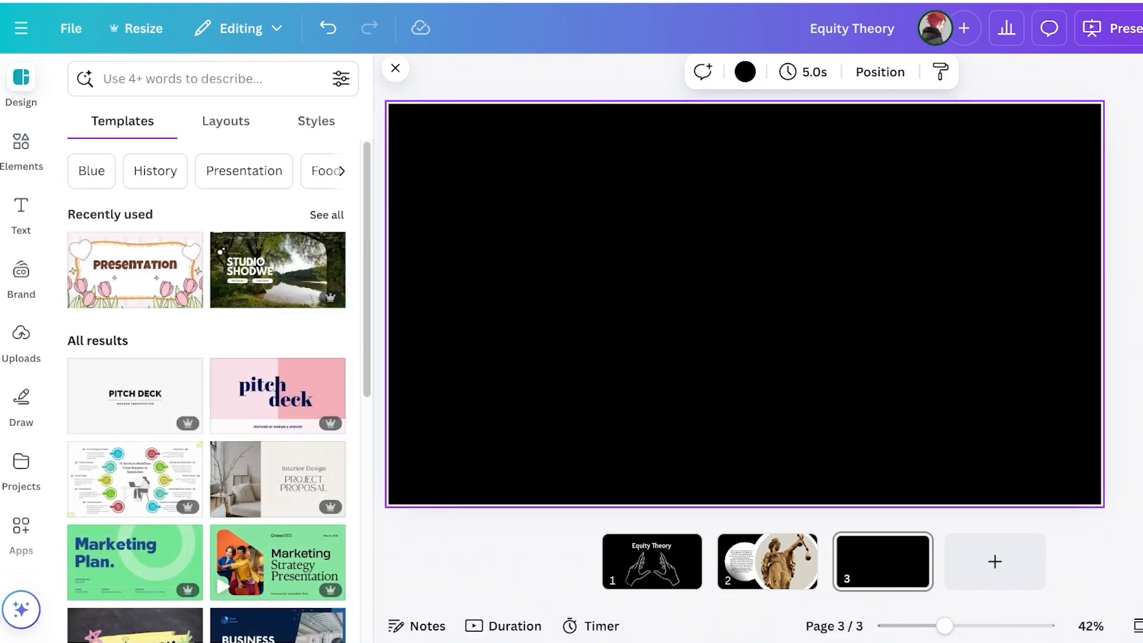
left_click(225, 122)
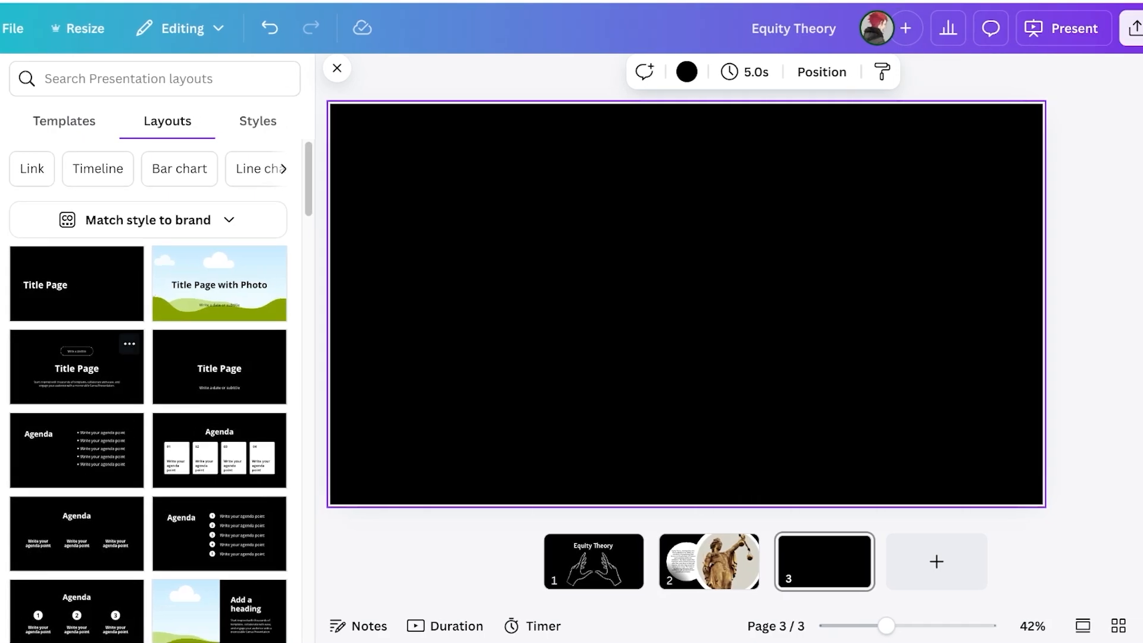
scroll(149, 387, "down", 3)
scroll(219, 292, "down", 7)
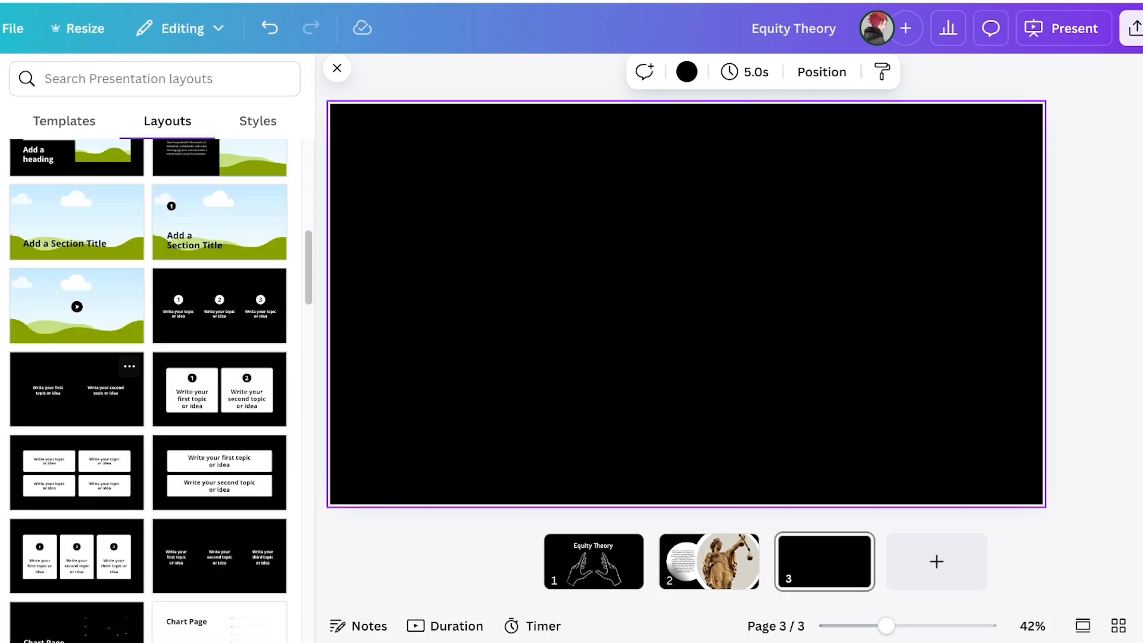
scroll(219, 298, "down", 10)
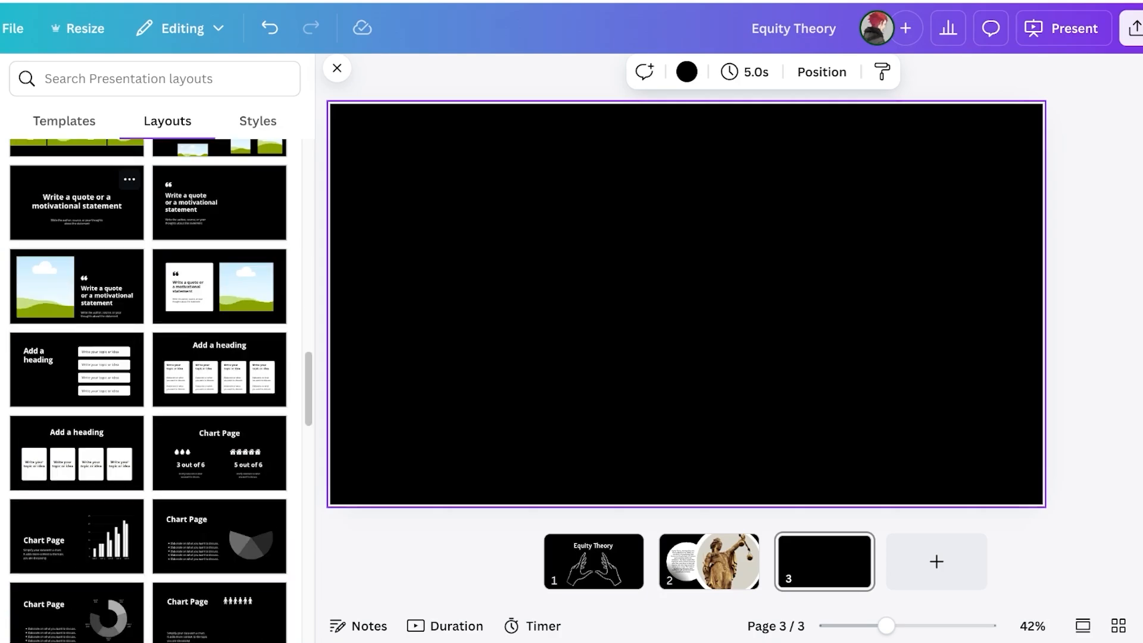
scroll(148, 387, "up", 8)
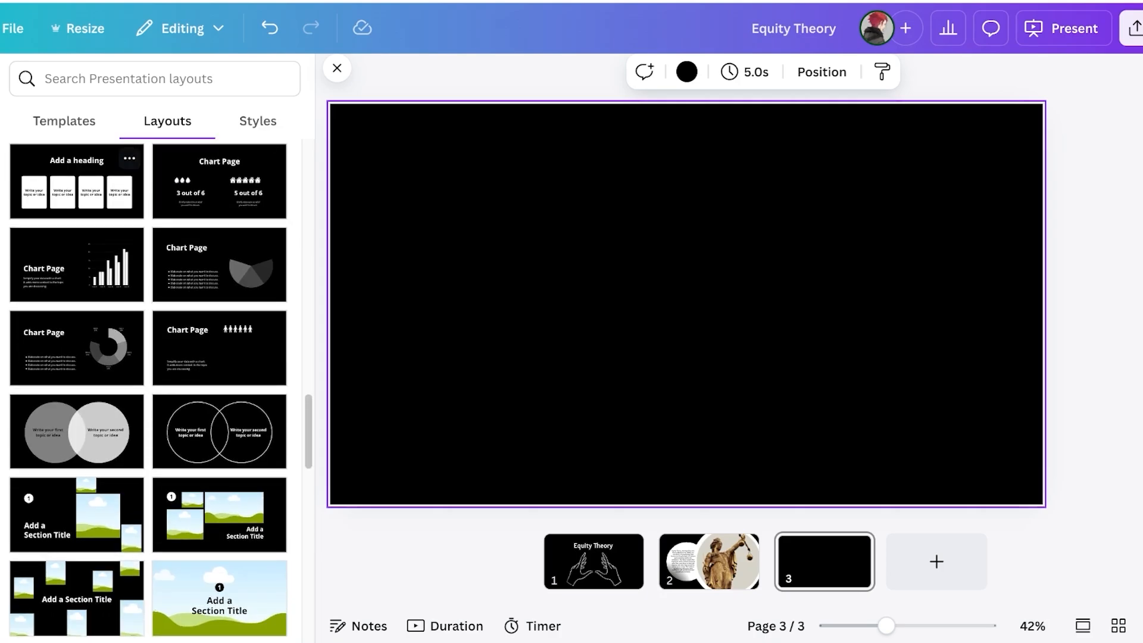
scroll(149, 387, "down", 12)
scroll(149, 387, "up", 15)
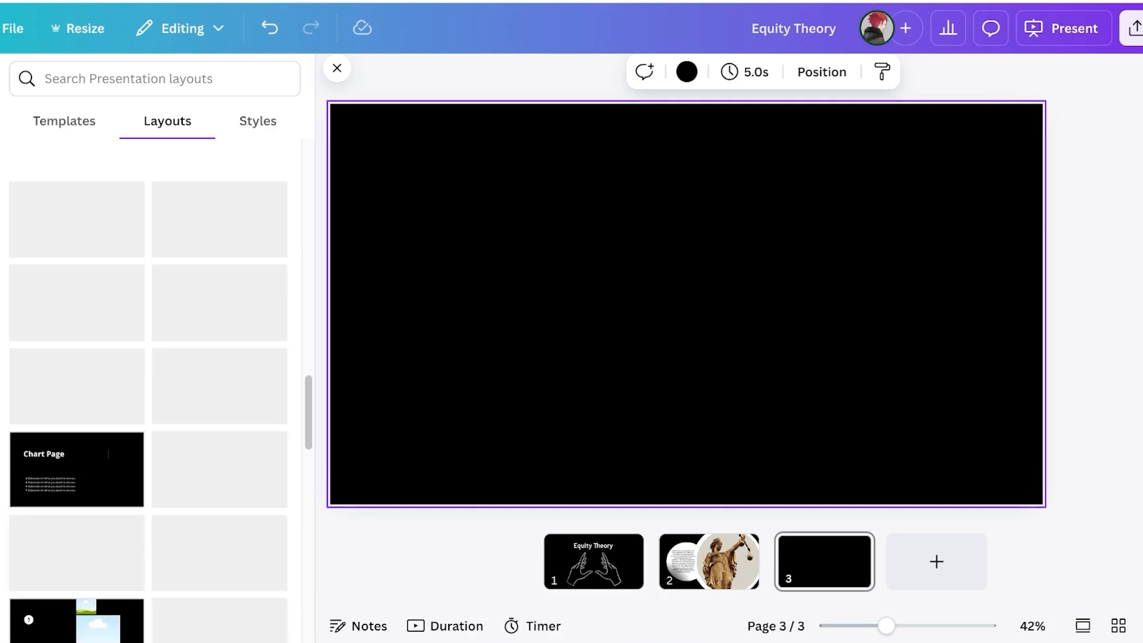
scroll(148, 387, "up", 15)
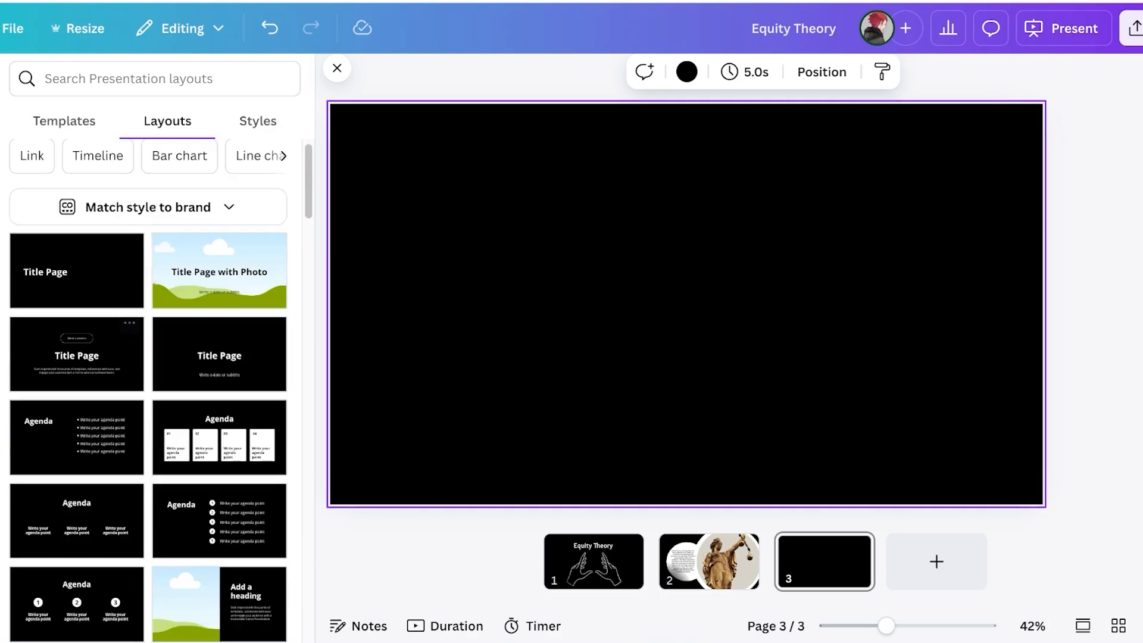
scroll(149, 387, "down", 9)
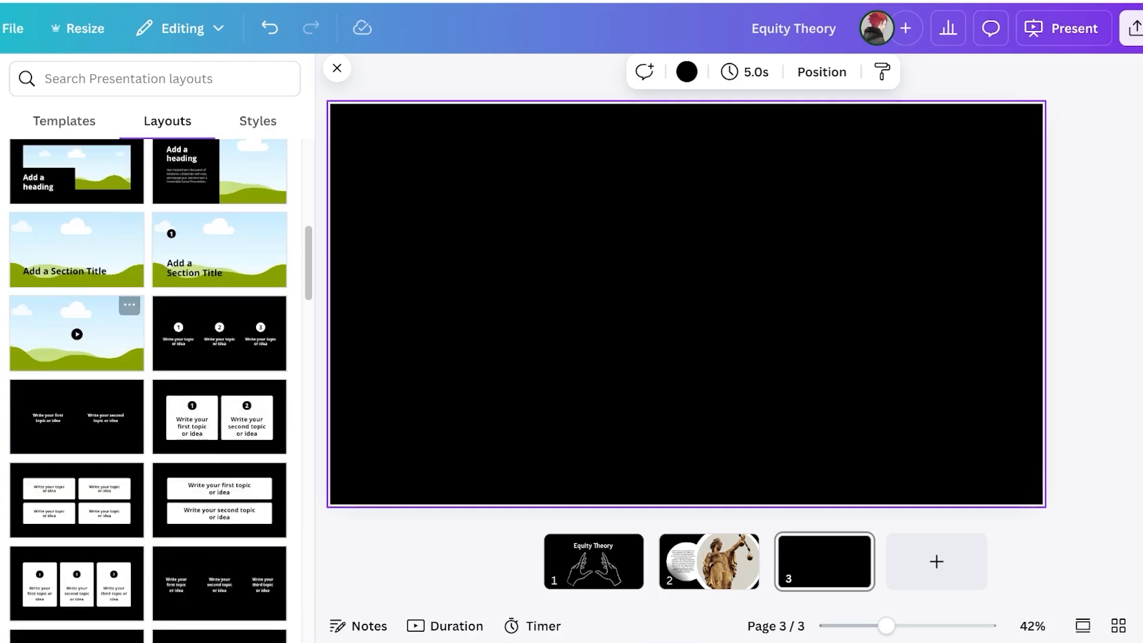
scroll(149, 386, "down", 2)
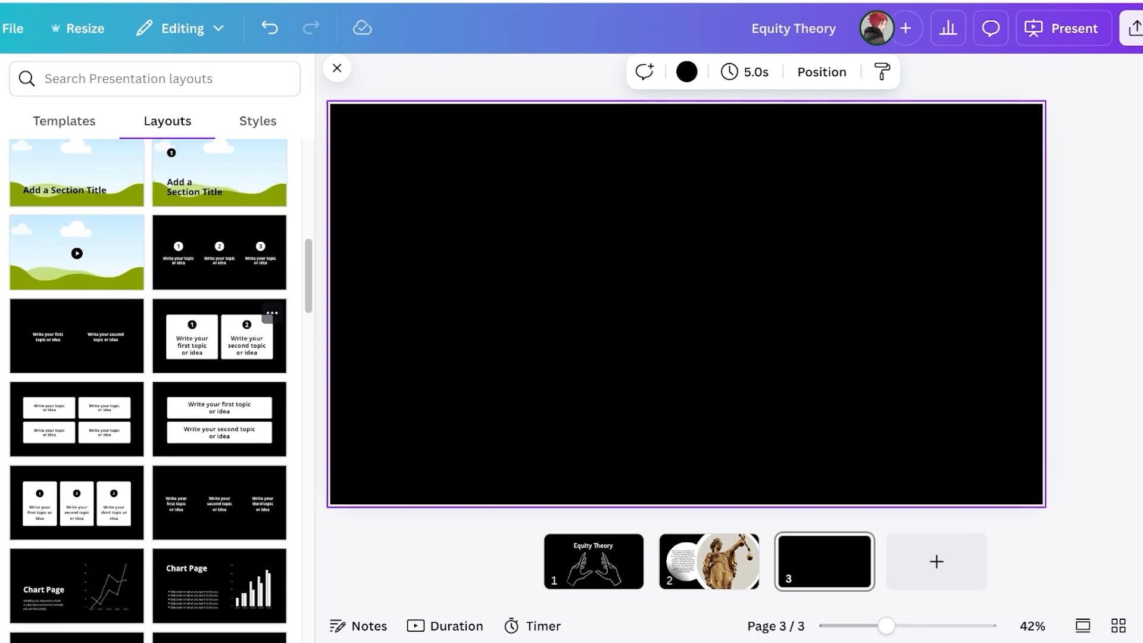
Apply the two-card topic layout, duplicate it into four cards, and fit them centred on slide 3
left_click(238, 336)
left_click_drag(976, 125, 465, 439)
left_click_drag(461, 443, 952, 155)
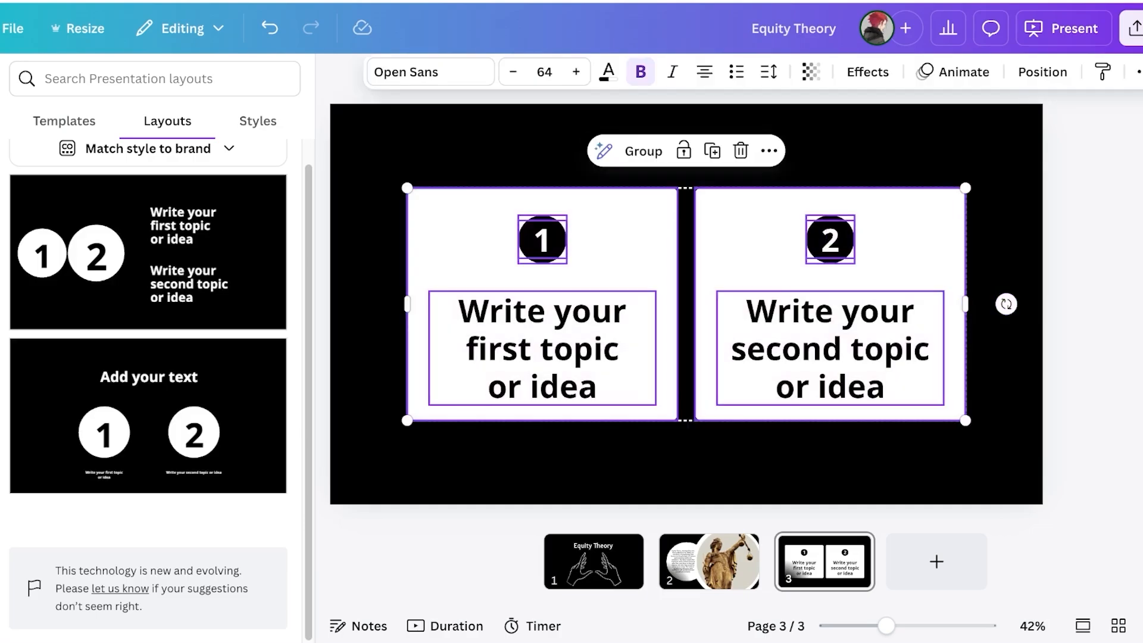
left_click_drag(966, 304, 1098, 309)
key("ctrl+d")
left_click_drag(380, 170, 833, 285)
left_click_drag(1122, 420, 974, 372)
left_click_drag(762, 298, 758, 365)
left_click(1002, 358)
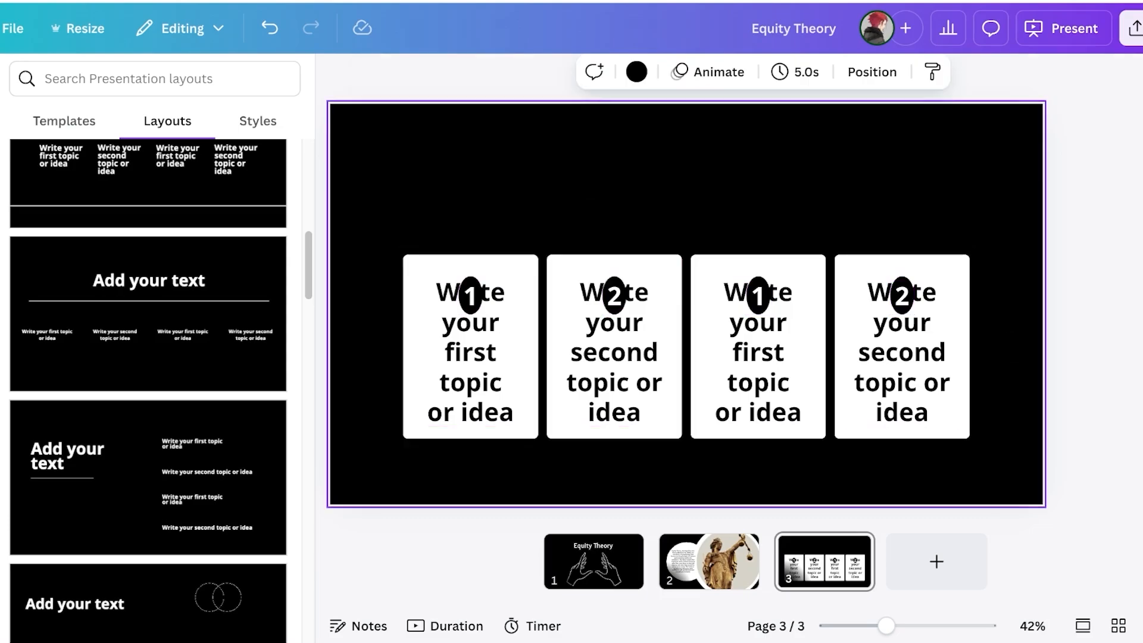
Remove the number and black oval from the fourth card
left_click(901, 352)
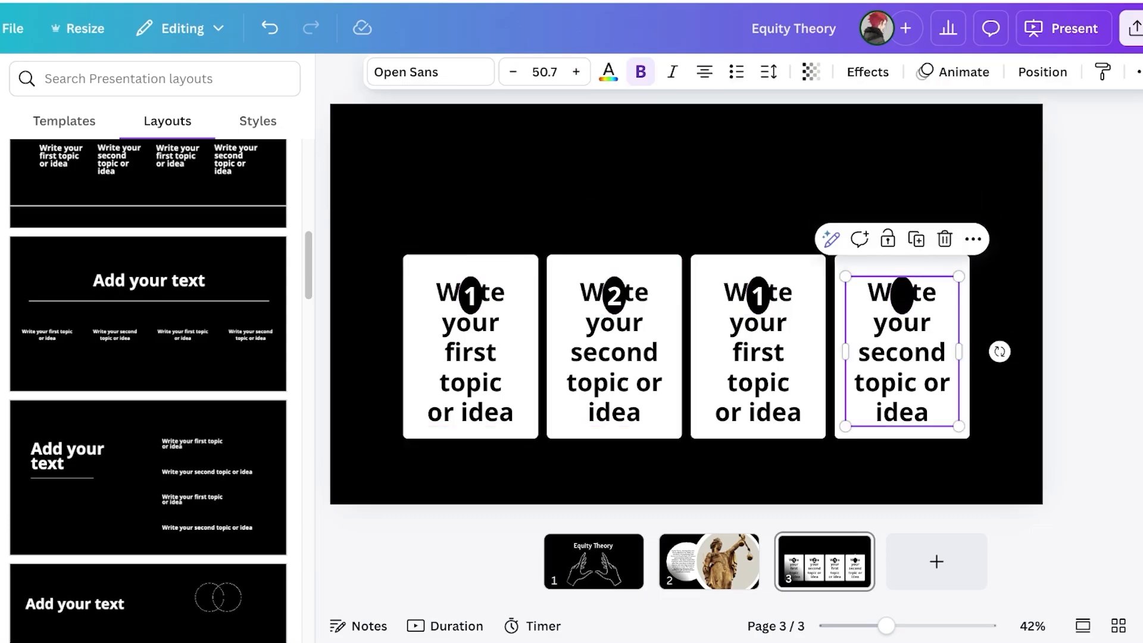
left_click_drag(901, 351, 902, 322)
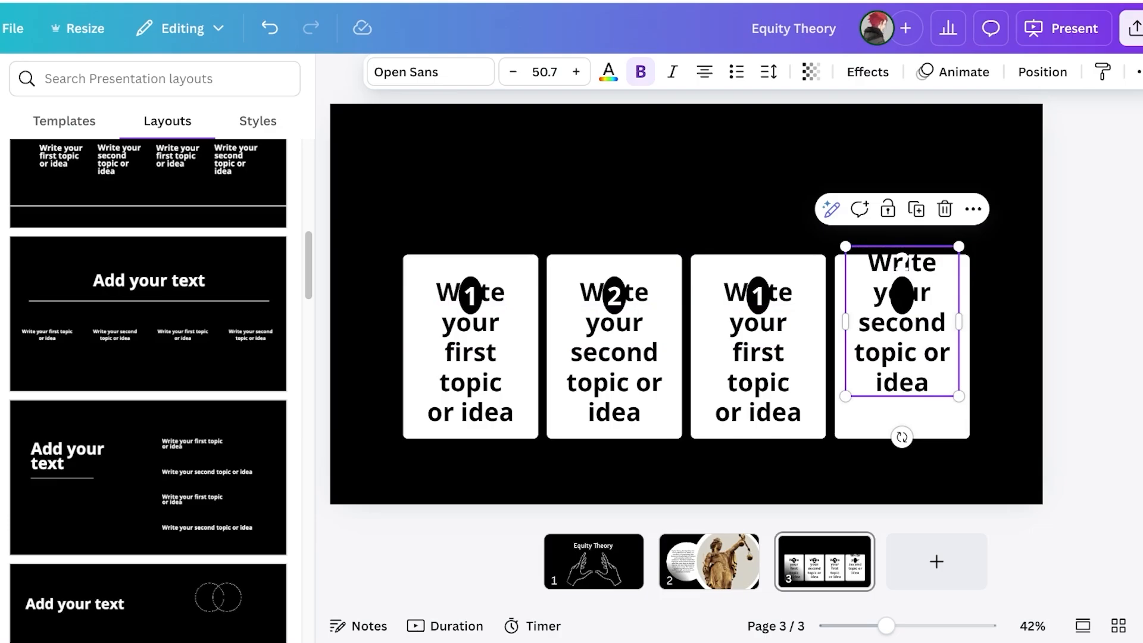
key("ctrl+z")
left_click(901, 296)
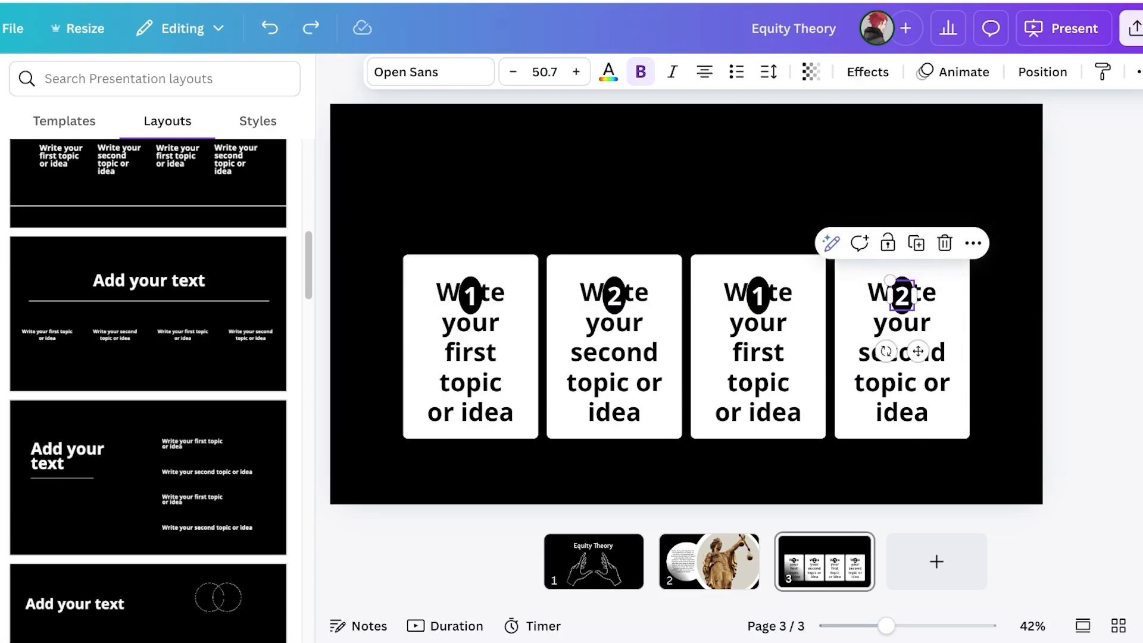
key("Delete")
left_click(902, 322)
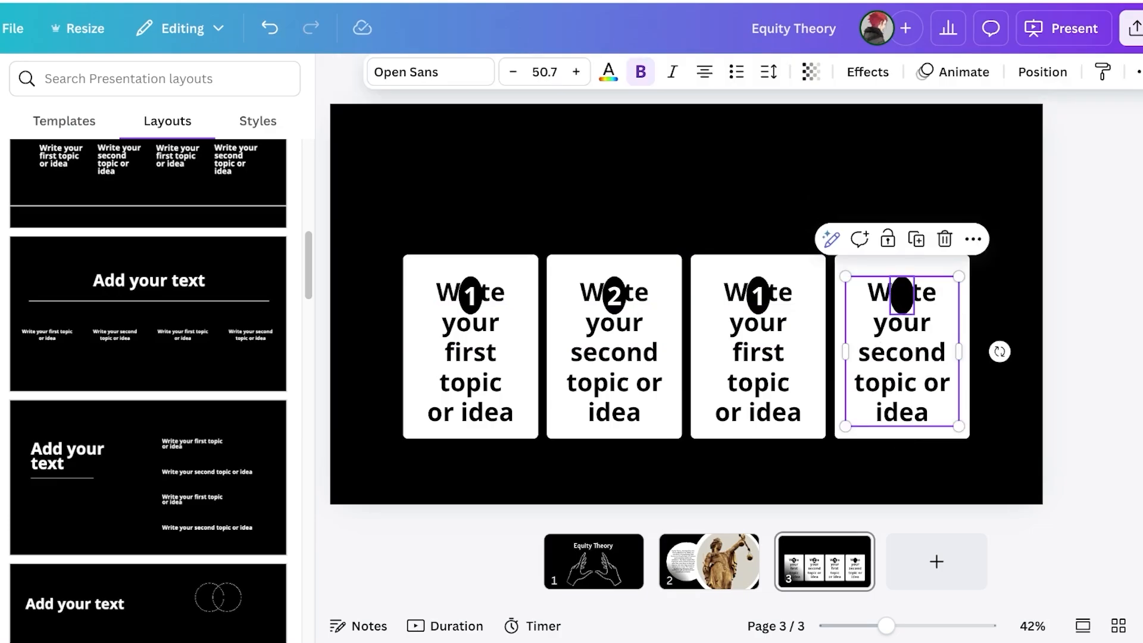
left_click(901, 296)
key("Delete")
Delete the numbers and black ovals from the third, second and first cards
left_click(758, 296)
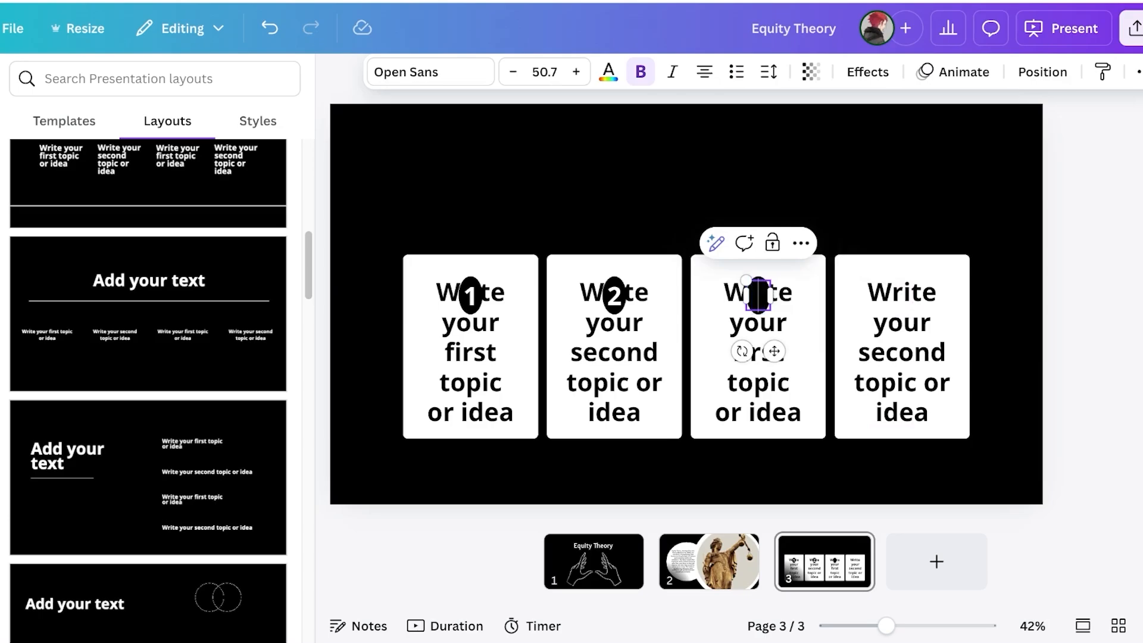
key("Delete")
left_click(757, 295)
key("Delete")
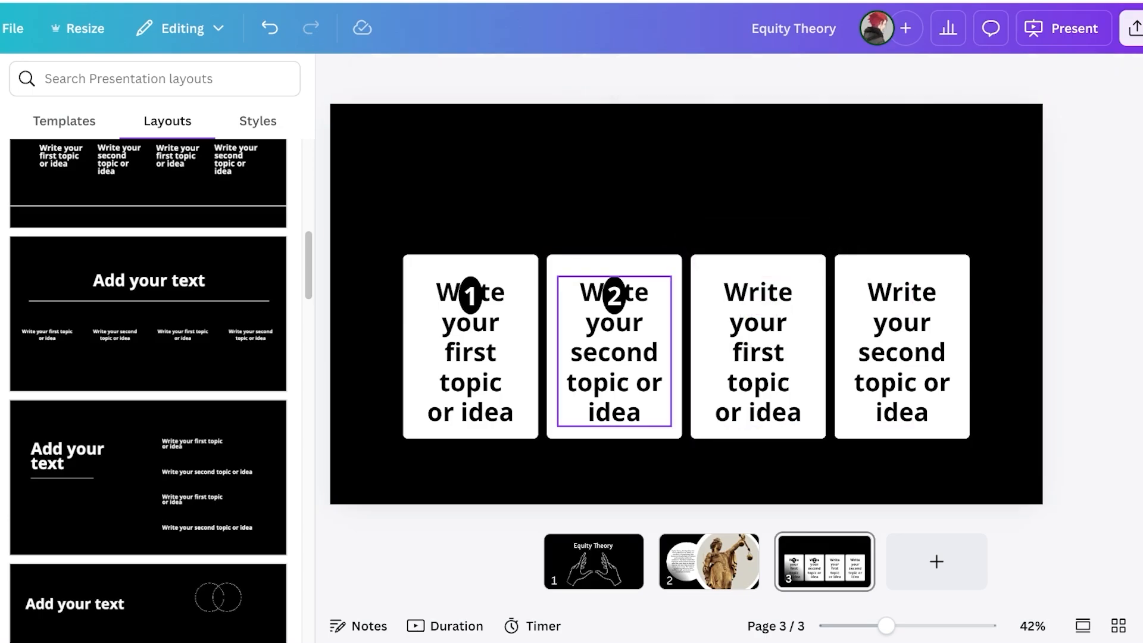
left_click(614, 296)
left_click(617, 202)
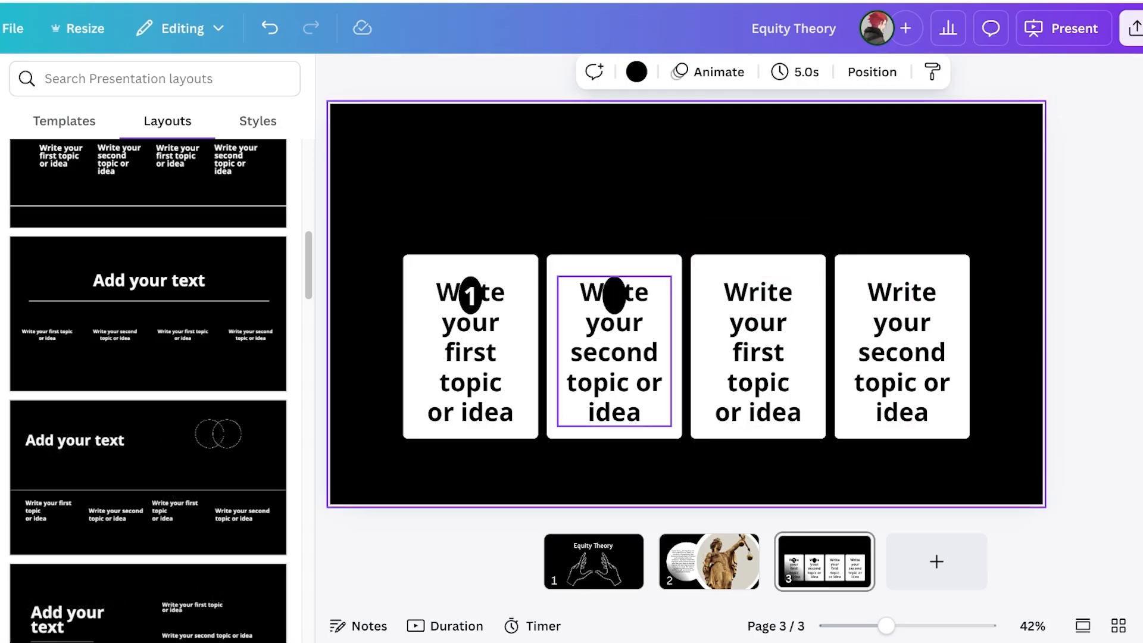
left_click(615, 296)
key("Delete")
left_click(470, 296)
key("Delete")
left_click(470, 296)
key("Delete")
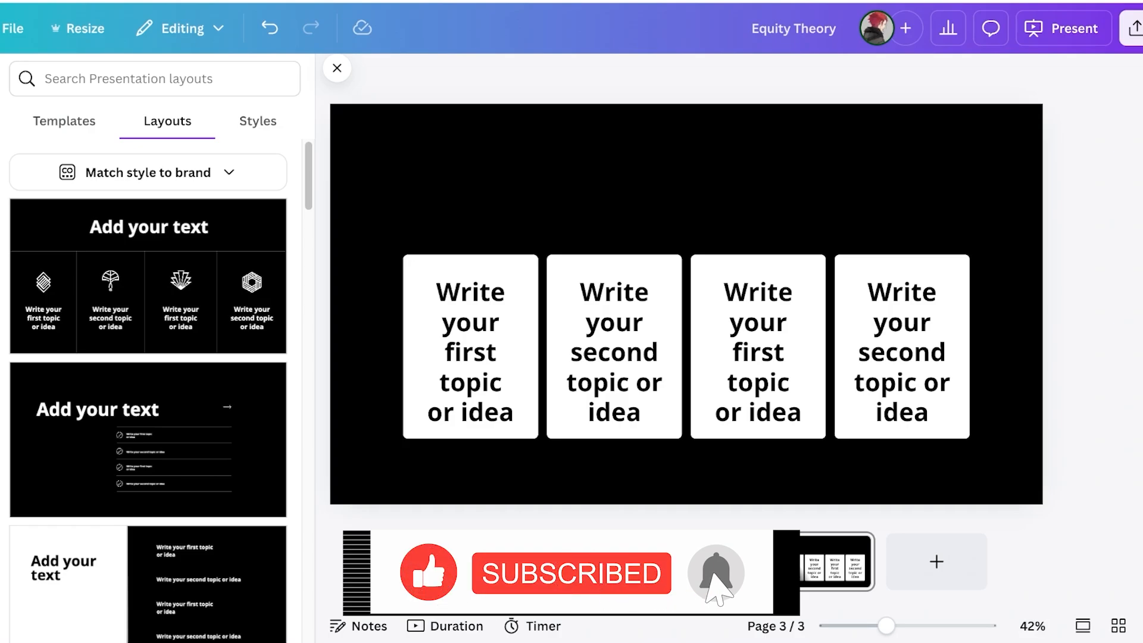
Apply the four-column icon layout and paste 'Inputs and Outcomes' into the first column
left_click(147, 277)
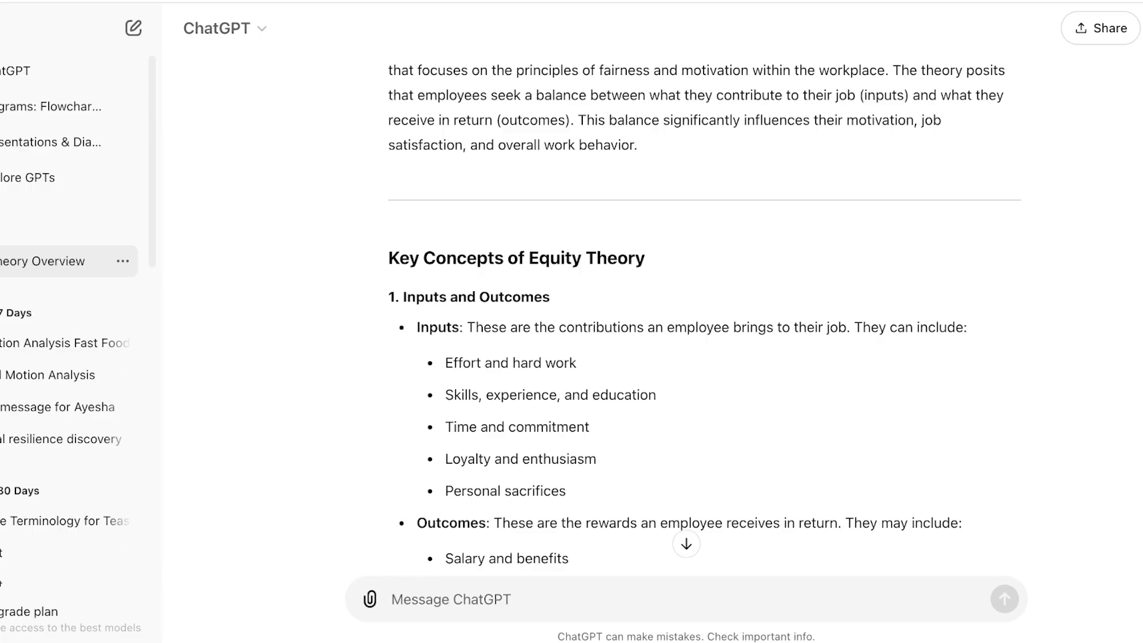
left_click_drag(403, 297, 550, 297)
key("ctrl+c")
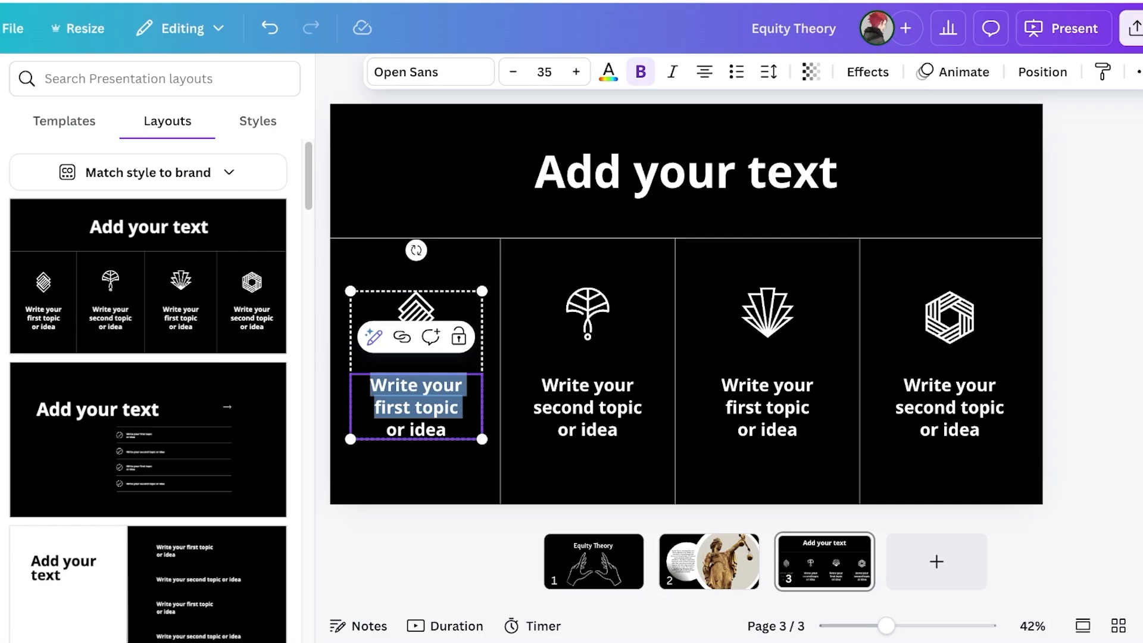
key("ctrl+a")
key("ctrl+v")
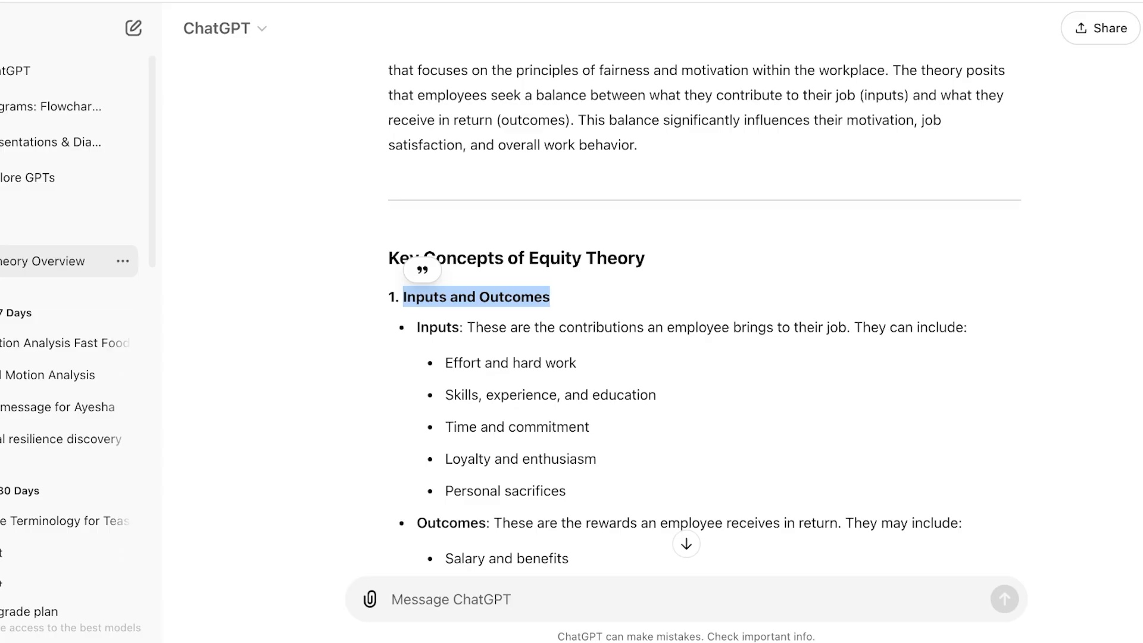
Paste 'Comparison to Others (Referent)' into the second column, keeping the four-column layout
scroll(684, 297, "down", 5)
left_click_drag(406, 293, 629, 294)
key("ctrl+c")
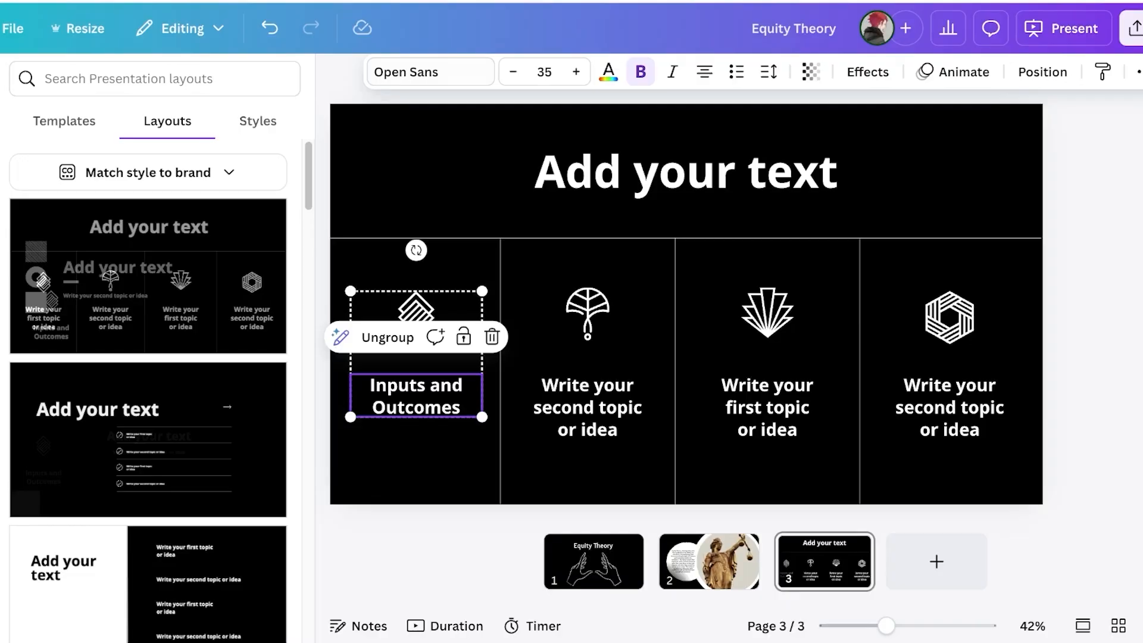
double_click(587, 408)
key("ctrl+a")
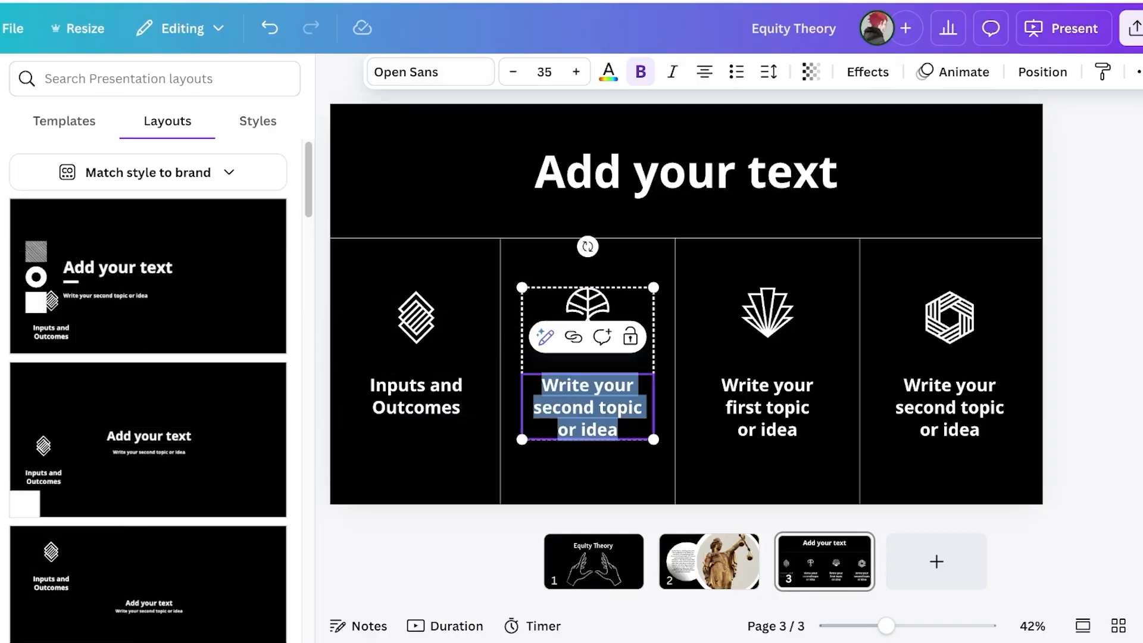
key("ctrl+v")
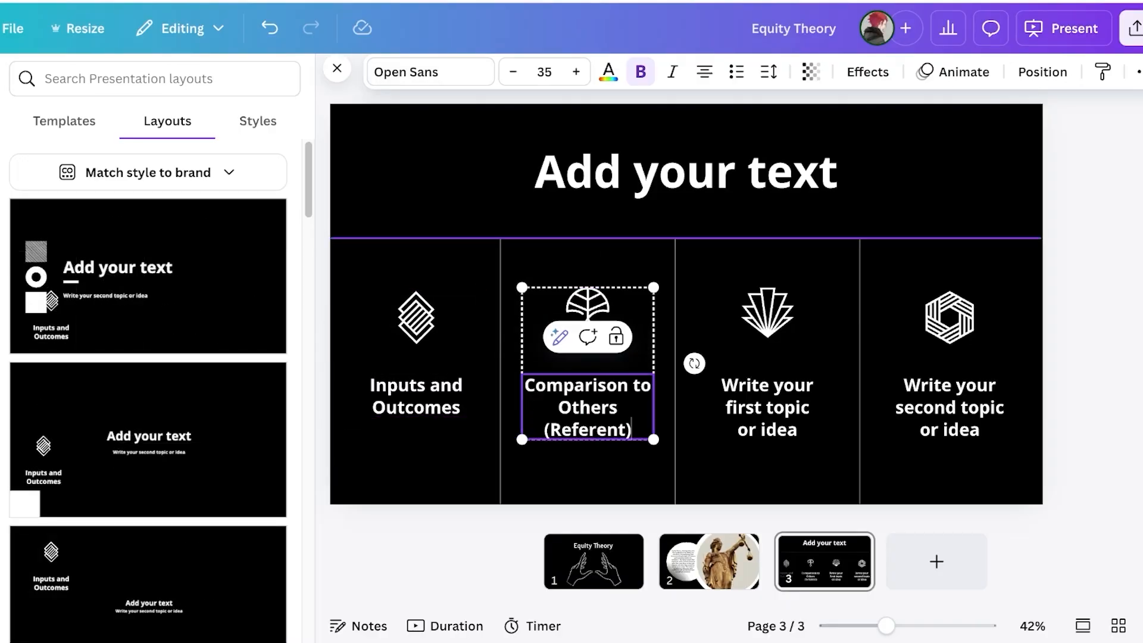
left_click(147, 276)
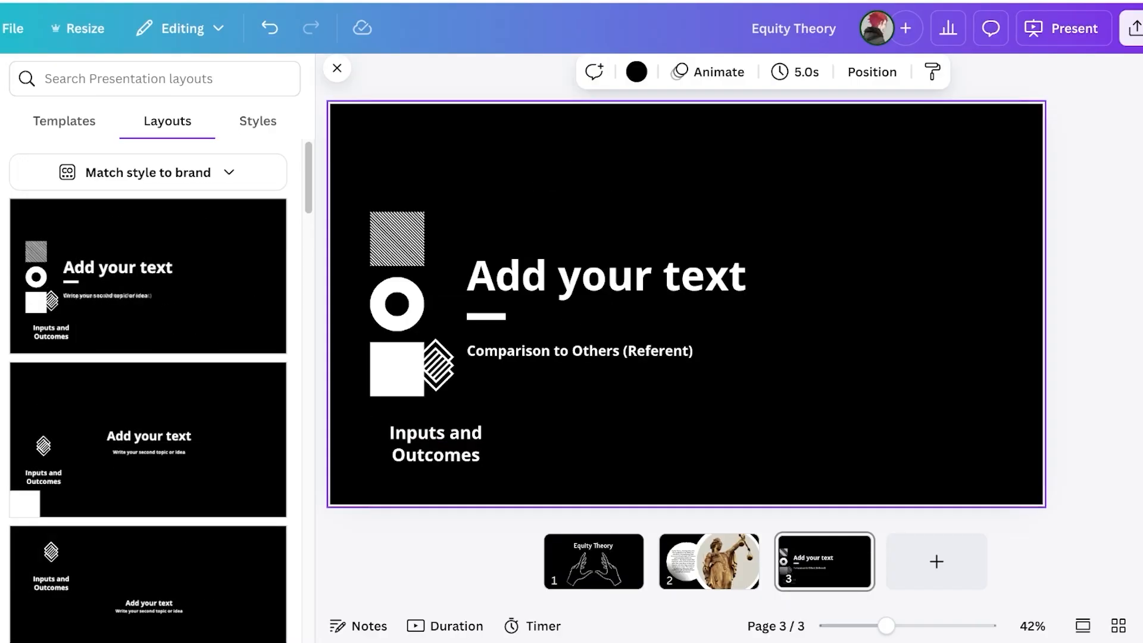
left_click(270, 28)
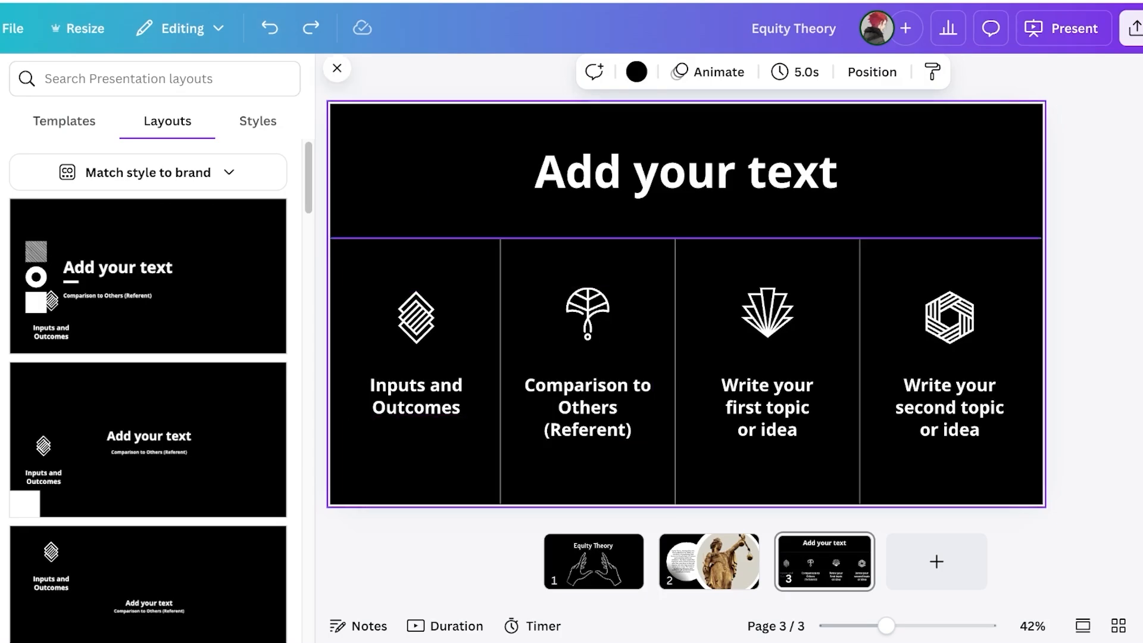
scroll(147, 387, "down", 10)
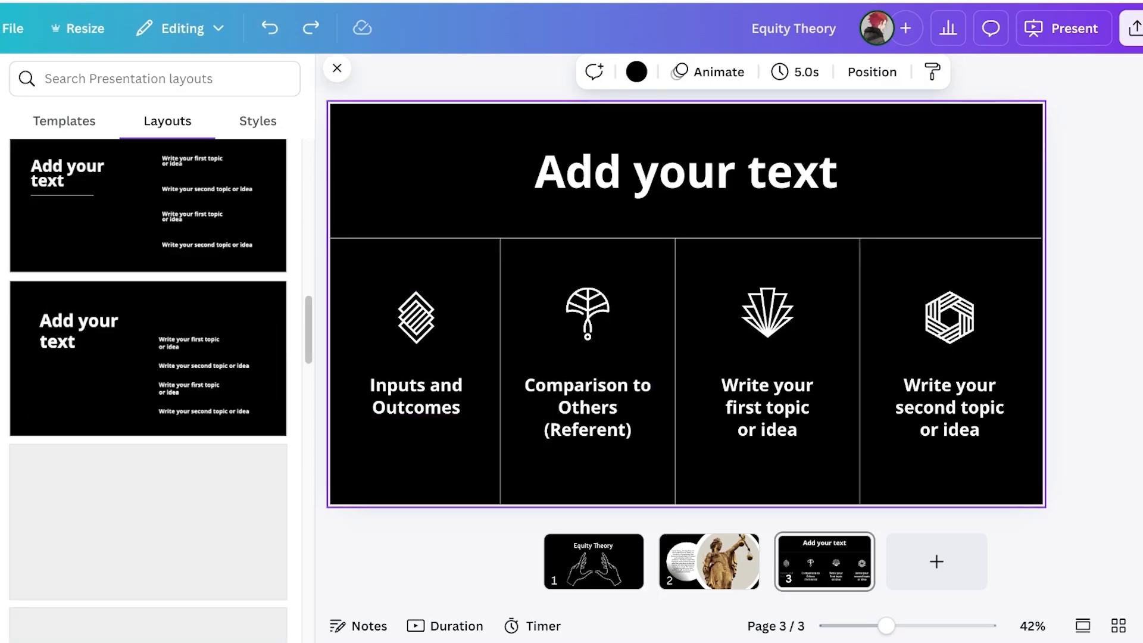
Browse the templates panel and clear the equality photo search
left_click(65, 121)
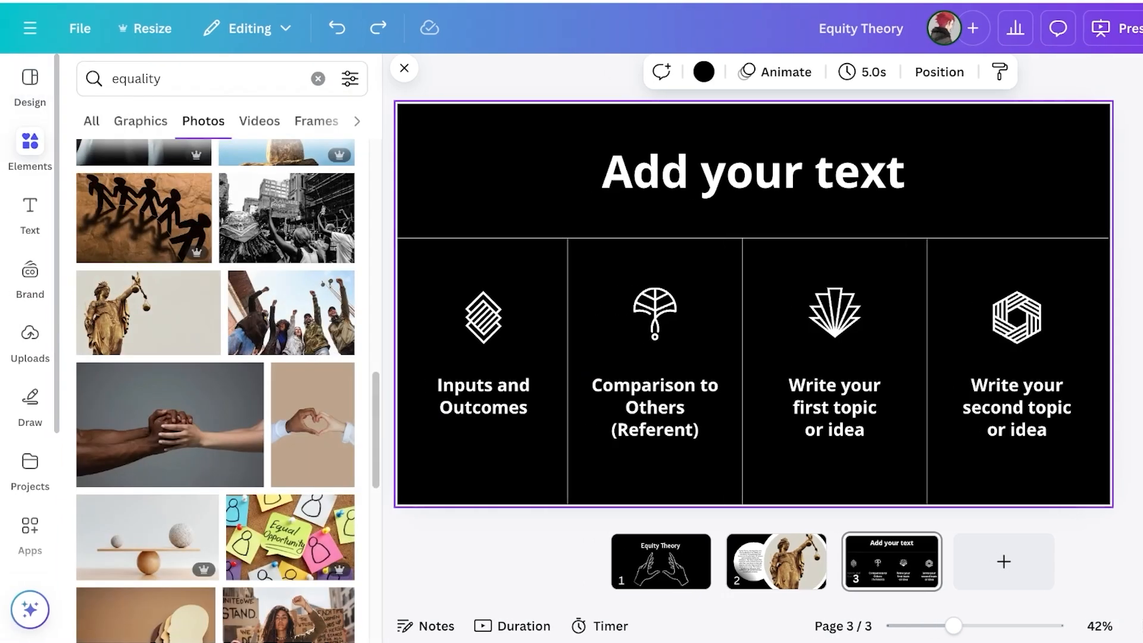
left_click(318, 79)
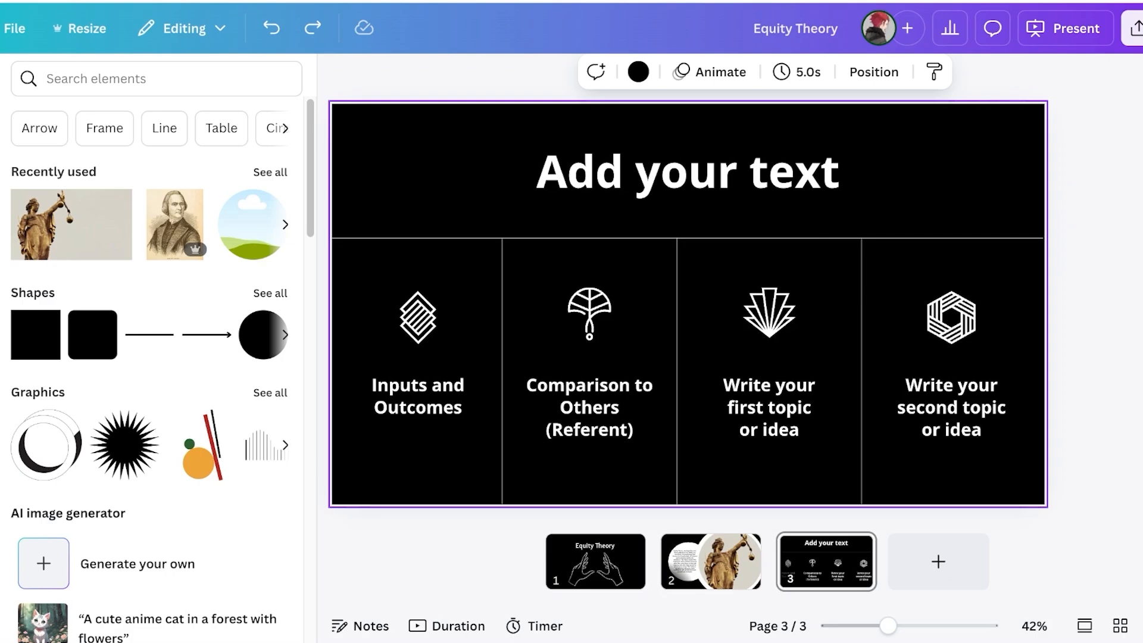
key("Escape")
Copy the 'Perceived Inequity and Reactions' heading from ChatGPT into the third column
key("ctrl+Tab")
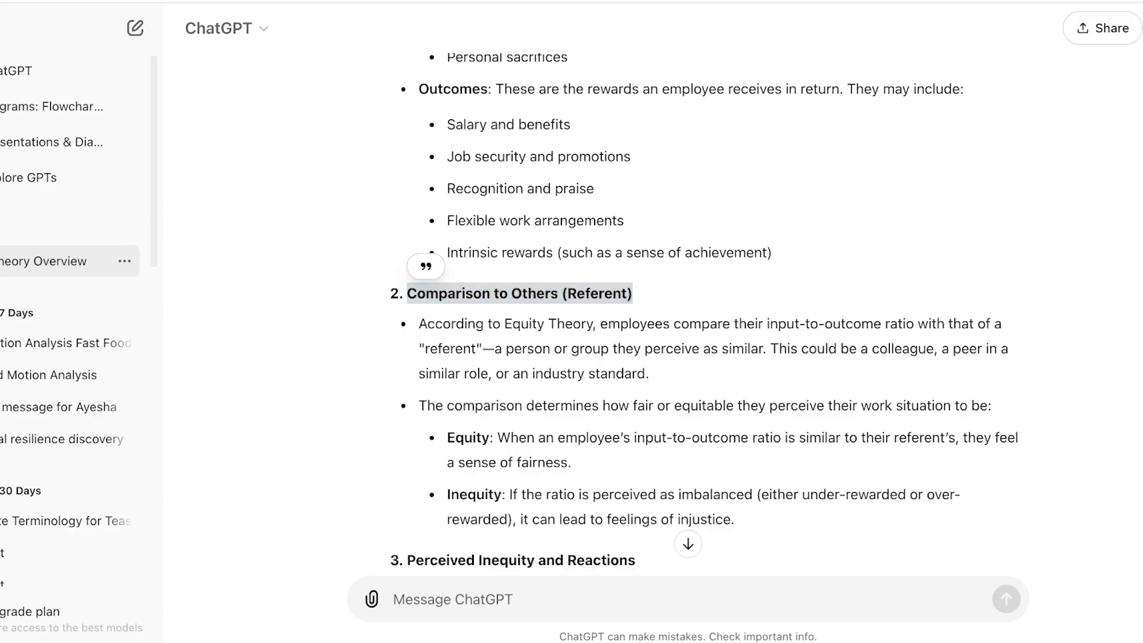
scroll(688, 311, "down", 1)
scroll(688, 311, "down", 8)
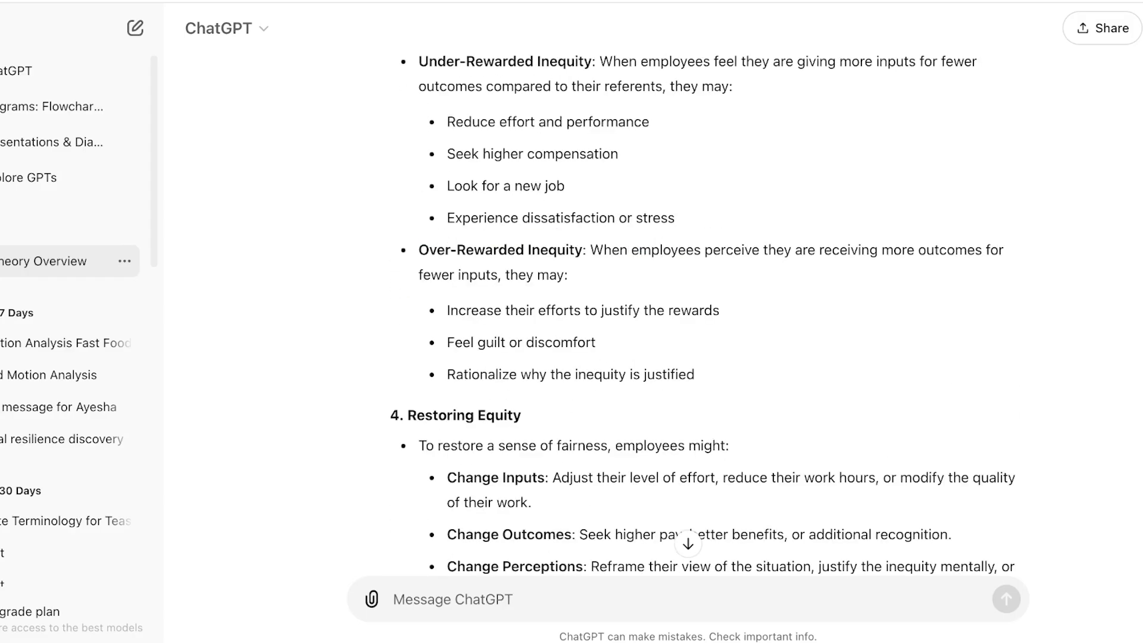
scroll(688, 312, "up", 3)
left_click_drag(407, 200, 635, 201)
key("ctrl+c")
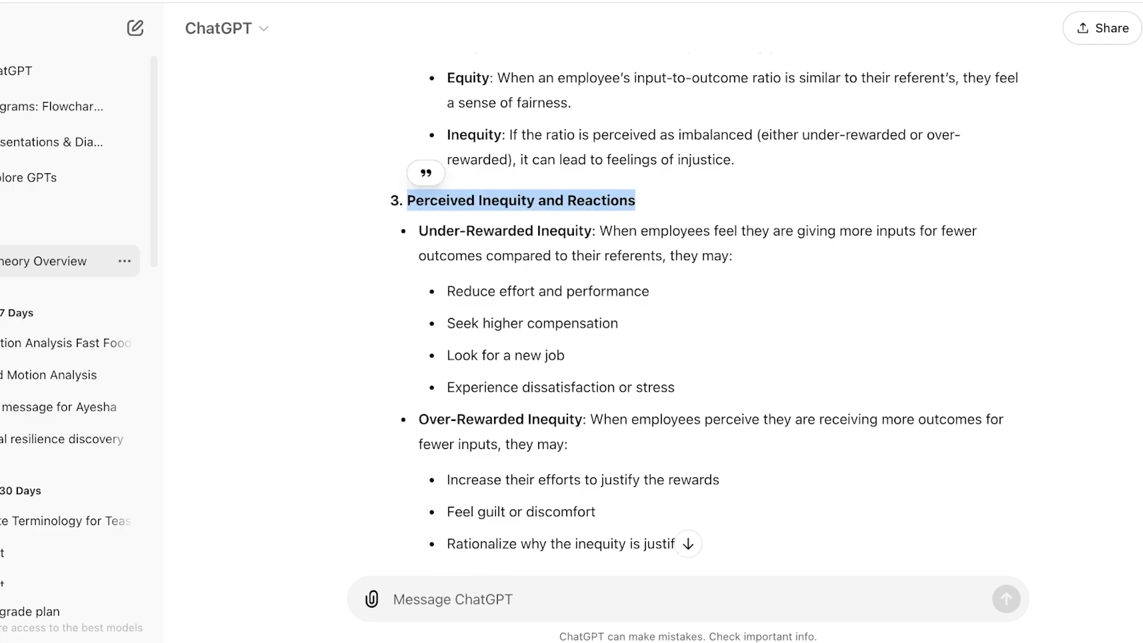
key("ctrl+shift+Tab")
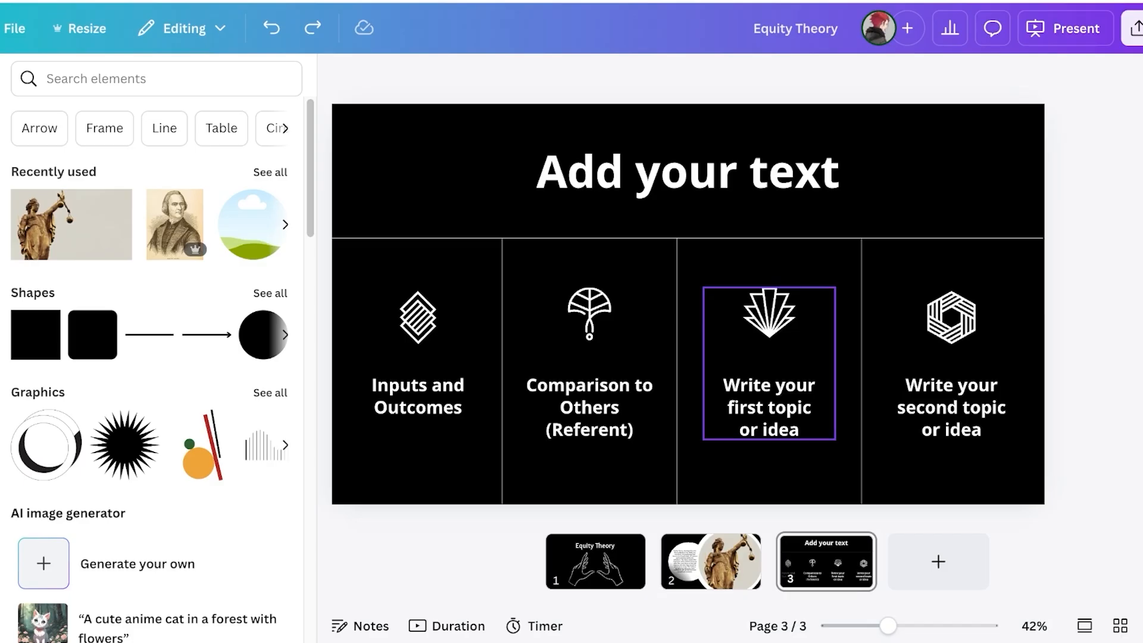
double_click(769, 407)
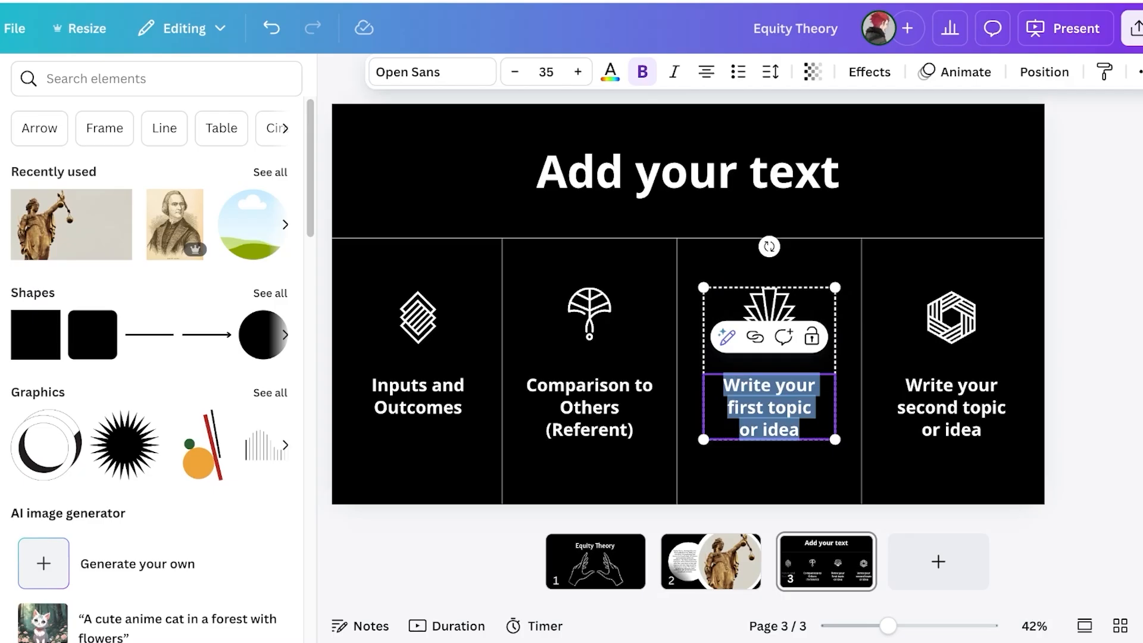
key("ctrl+v")
Copy the 'Restoring Equity' heading from ChatGPT into the fourth column
key("ctrl+Tab")
key("ctrl+Tab")
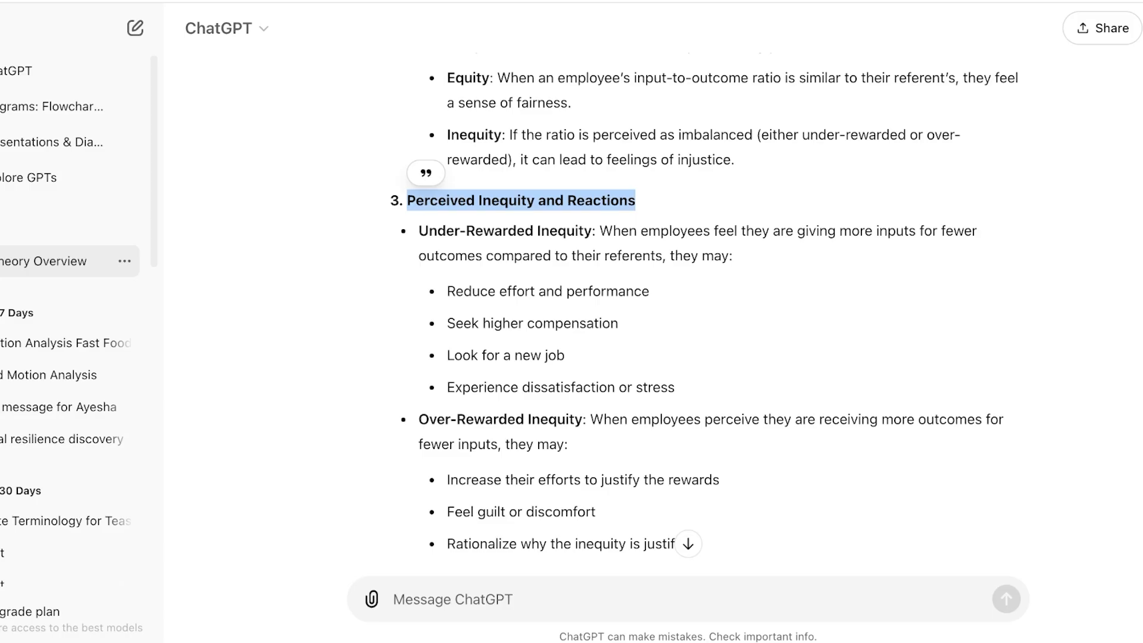
scroll(655, 309, "down", 4)
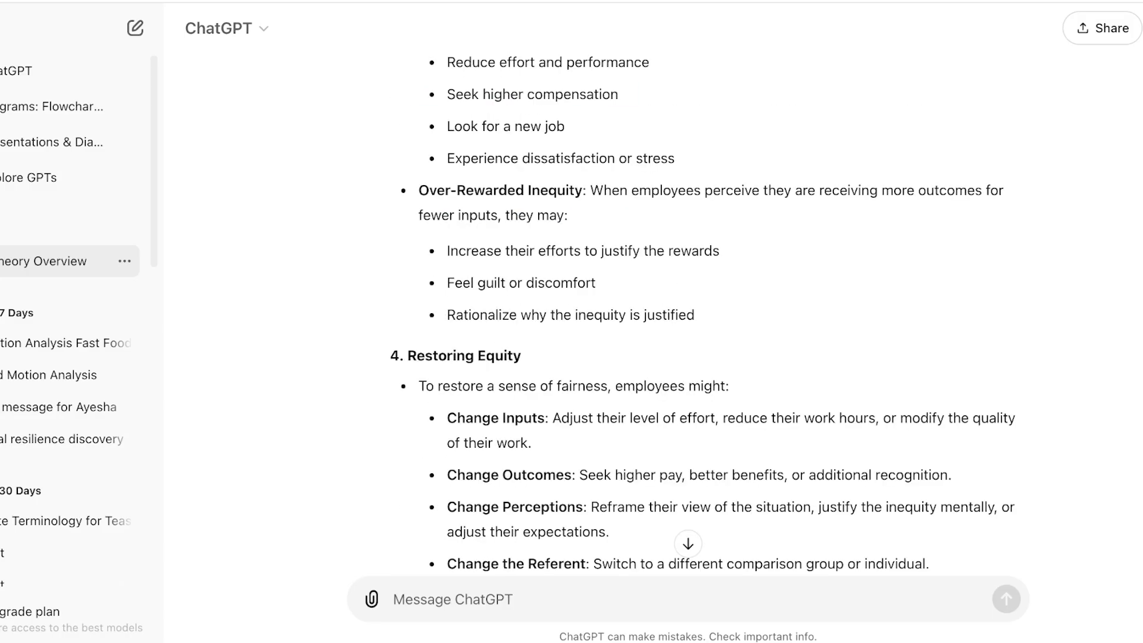
left_click_drag(417, 356, 521, 356)
left_click(408, 356)
left_click_drag(408, 355, 521, 356)
key("ctrl+c")
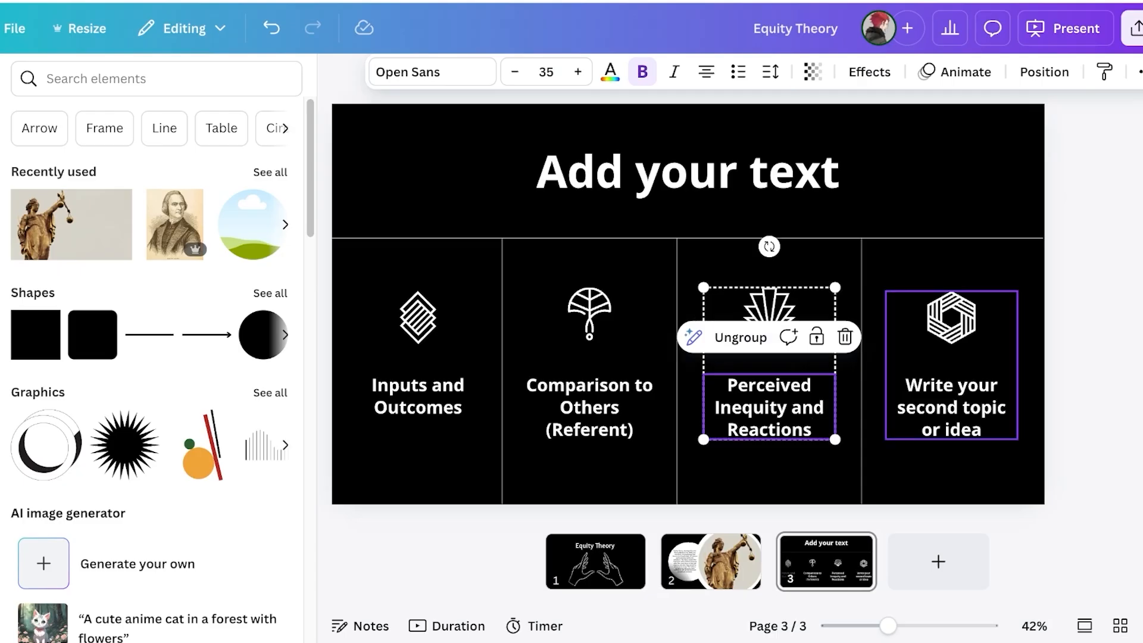
left_click(951, 408)
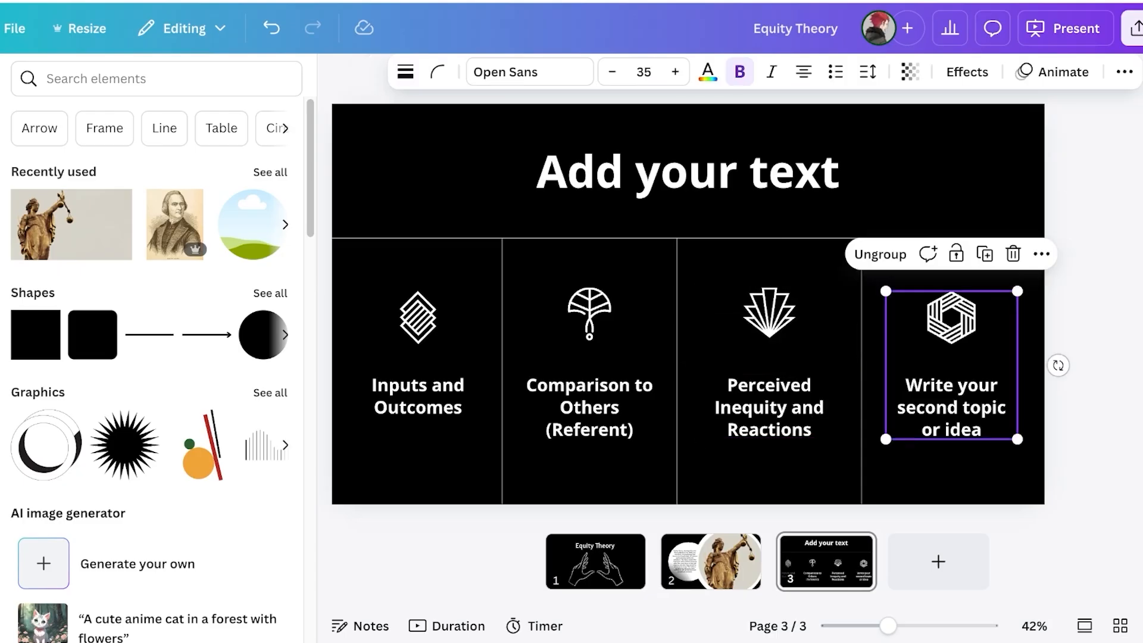
double_click(951, 407)
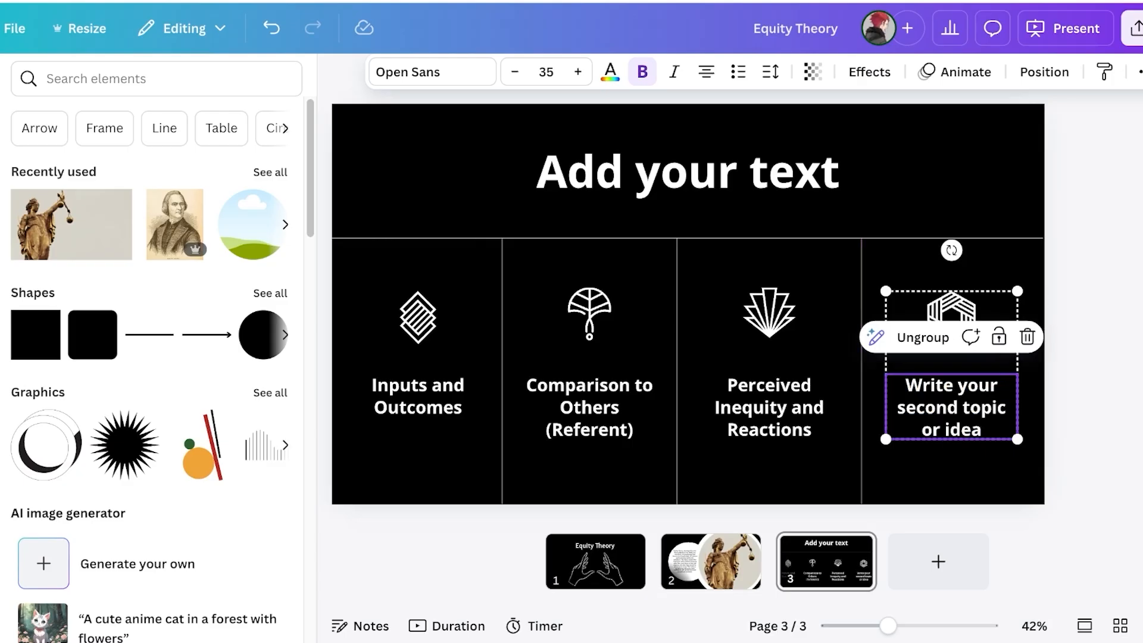
key("ctrl+v")
Replace the slide title with 'Key Concepts'
left_click(418, 317)
left_click(589, 470)
double_click(769, 314)
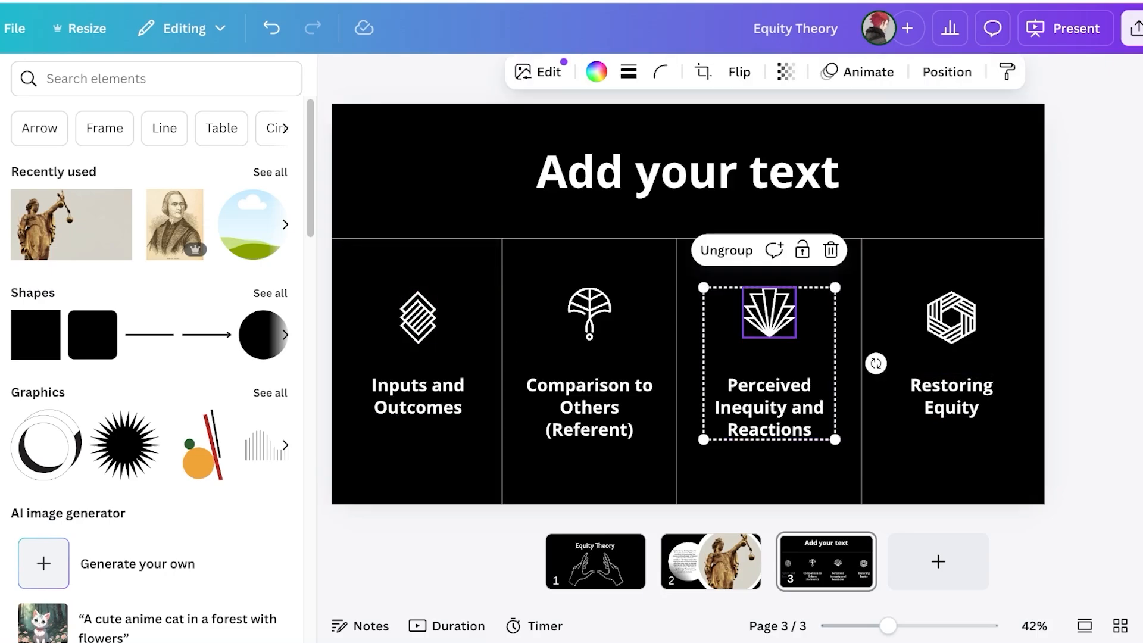
left_click(951, 319)
double_click(688, 173)
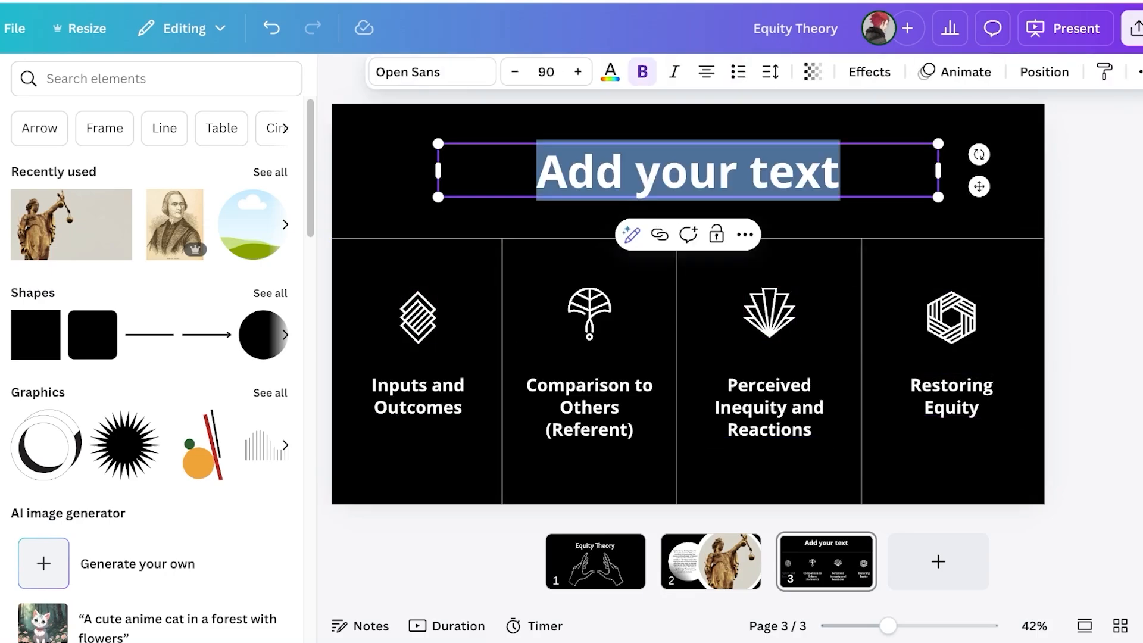
type("Key Concepts")
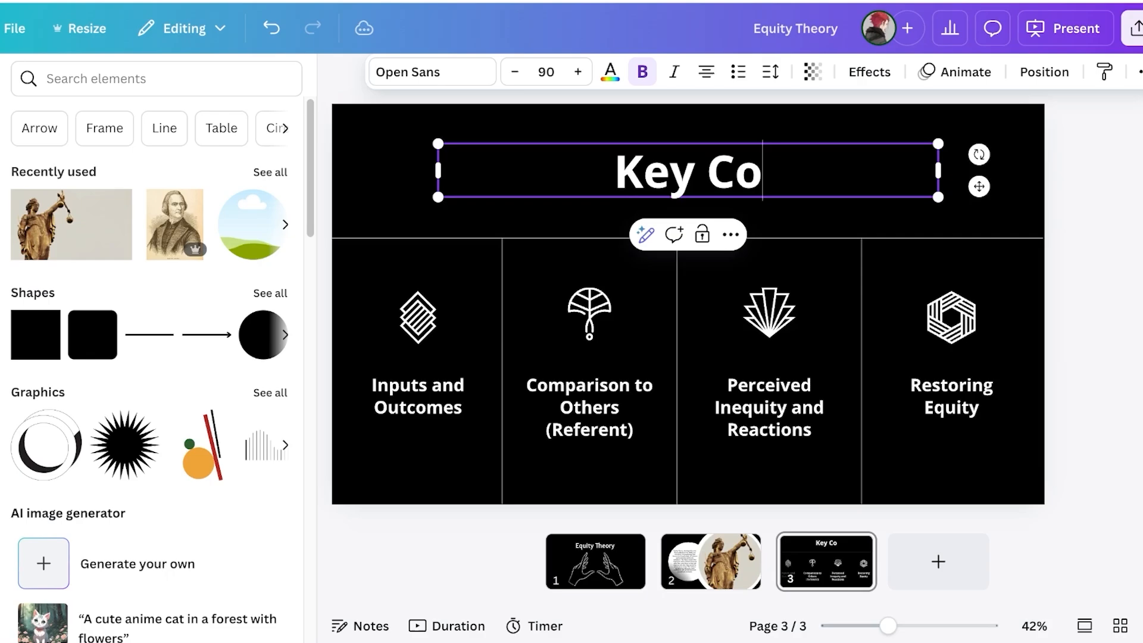
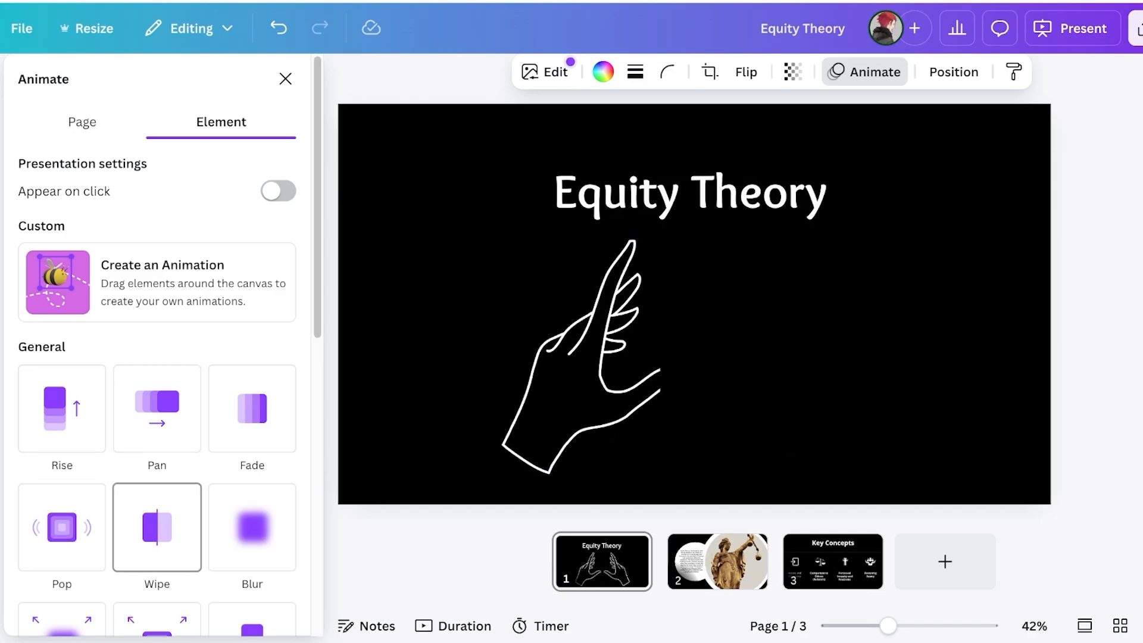
Apply the Pulse add-on effect to the hands illustration and lower its intensity
scroll(253, 527, "down", 7)
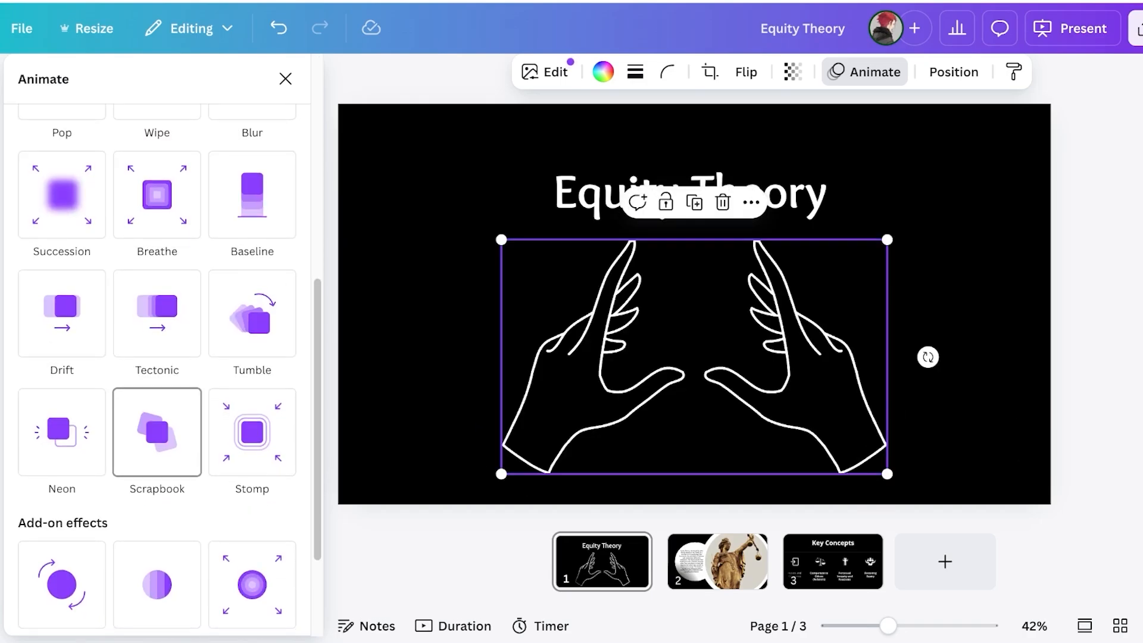
scroll(250, 434, "down", 3)
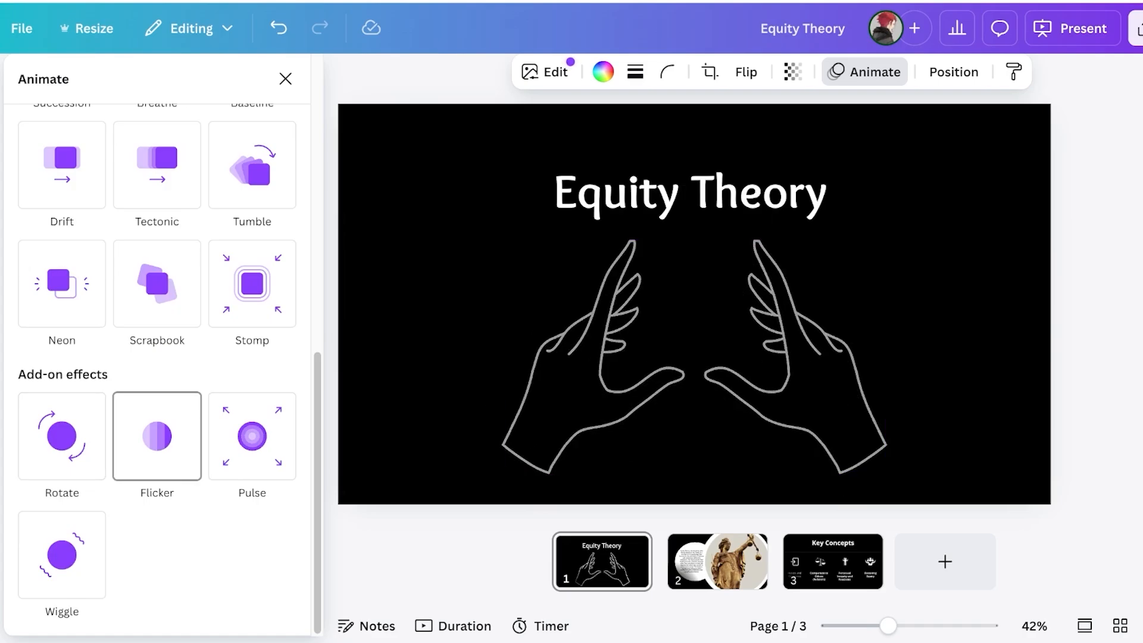
scroll(252, 462, "up", 1)
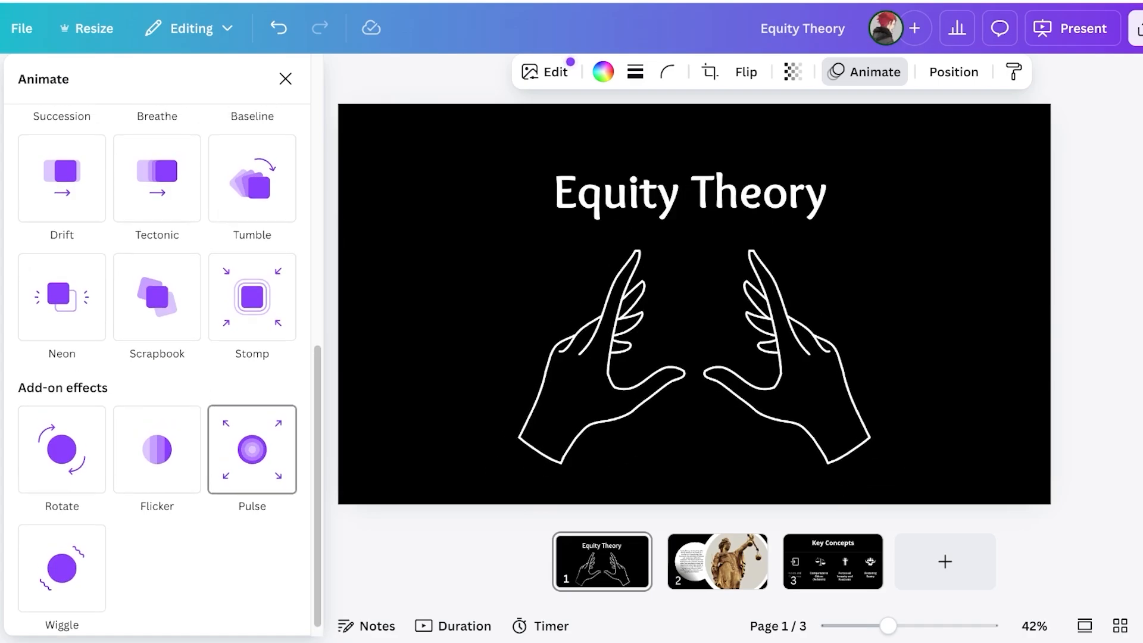
left_click(252, 470)
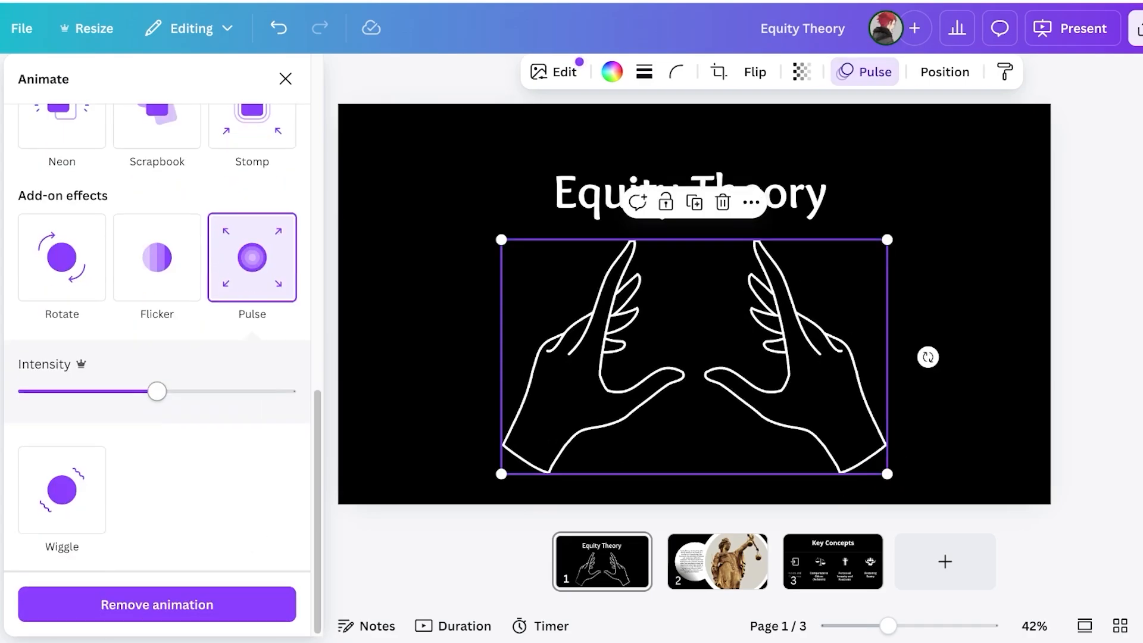
left_click_drag(200, 391, 126, 391)
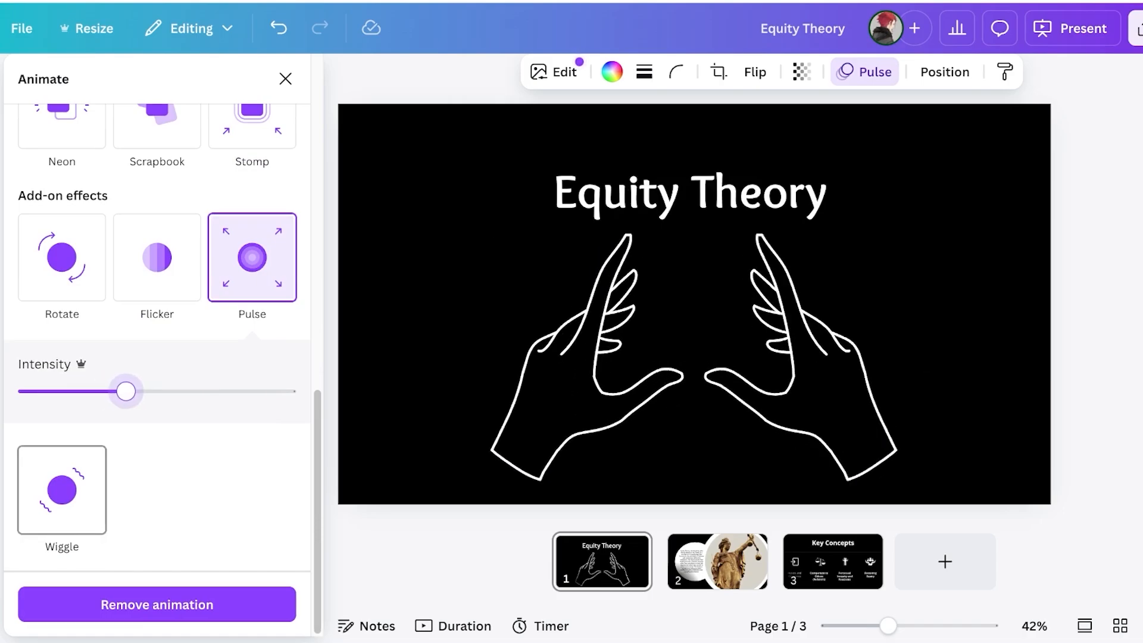
Drop the Pulse effect from the hands, leaving the illustration without any animation
scroll(157, 286, "up", 3)
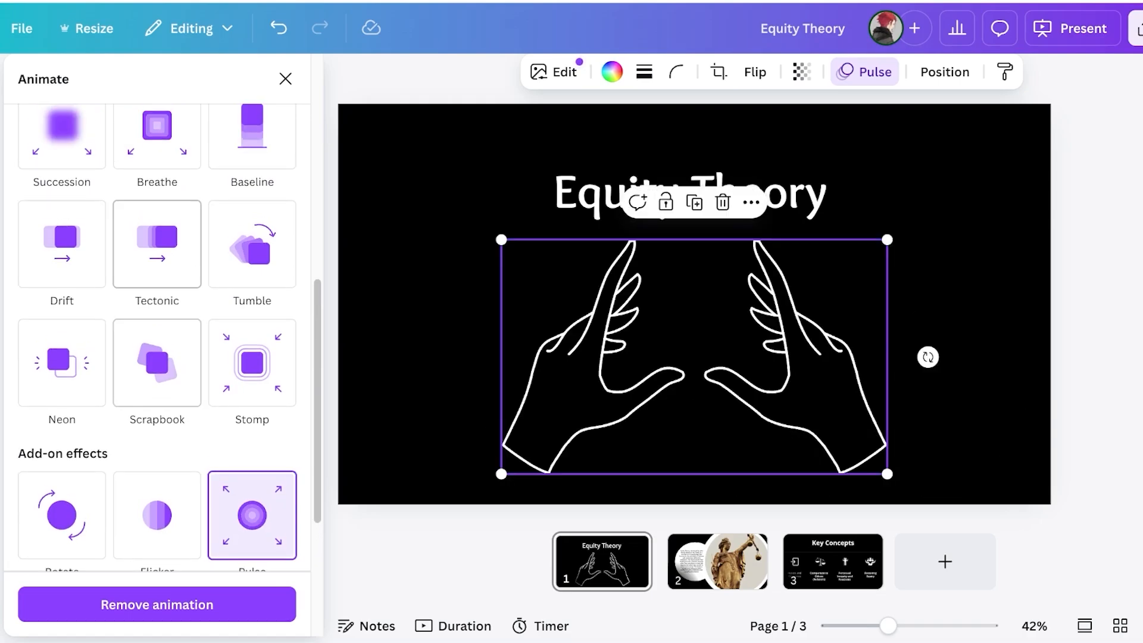
scroll(62, 309, "up", 3)
scroll(156, 333, "up", 2)
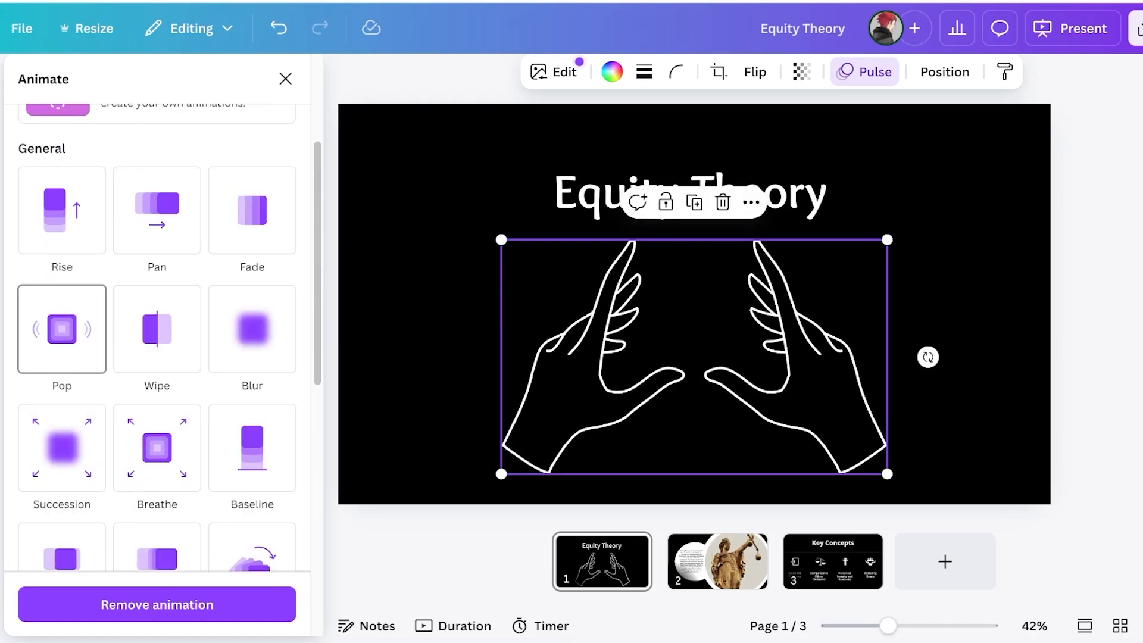
scroll(156, 333, "down", 10)
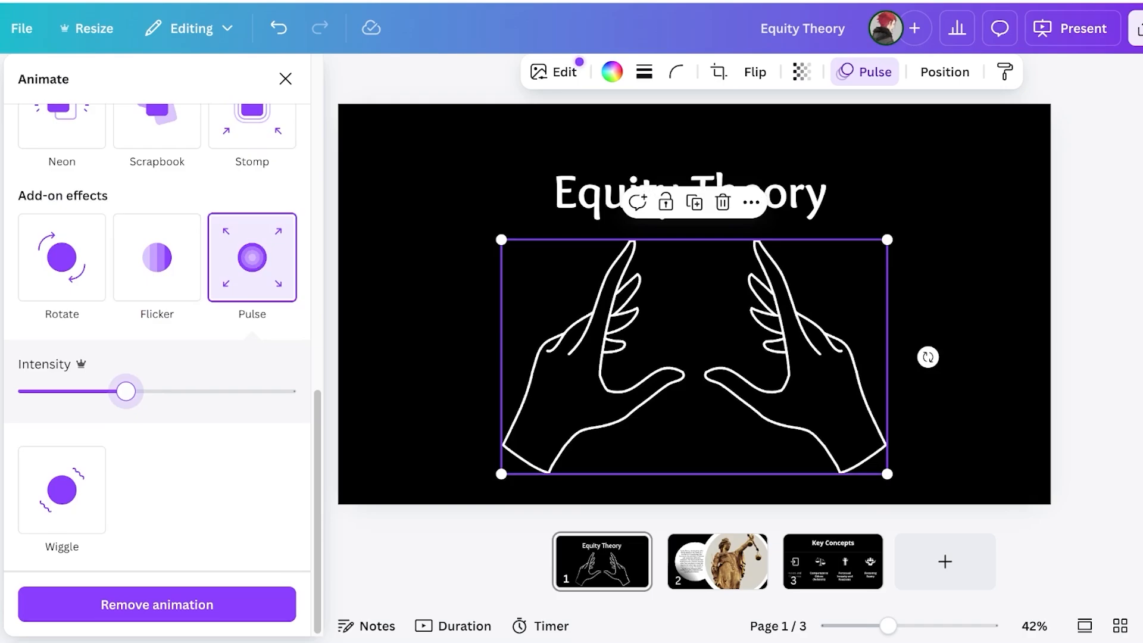
left_click(62, 257)
scroll(157, 357, "up", 10)
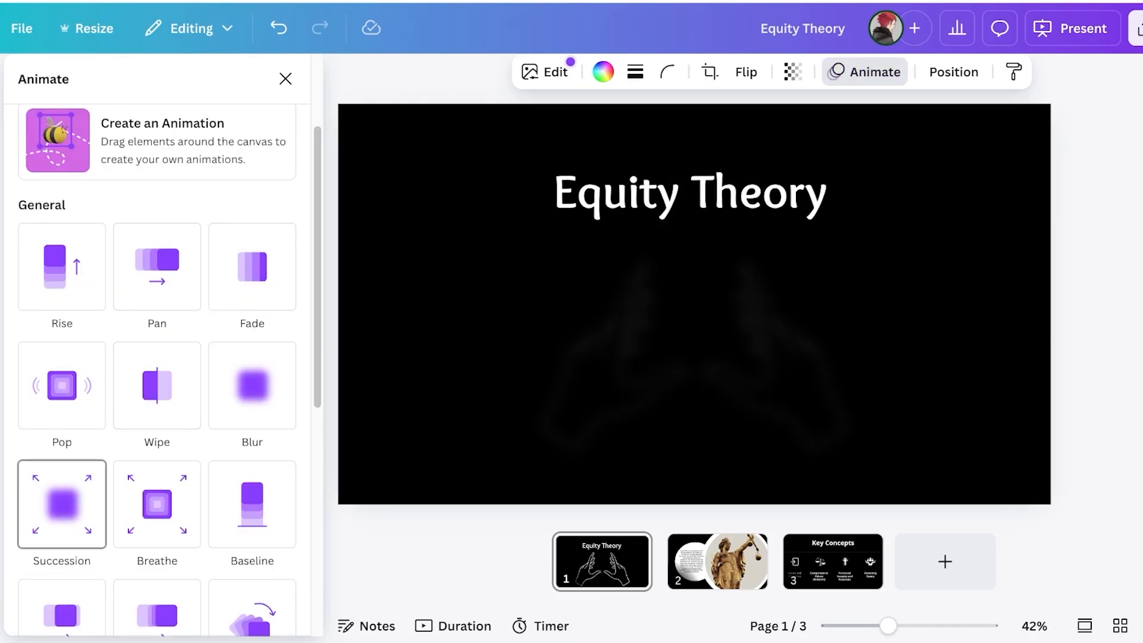
Apply a slowed Succession to the hands and a slower, lower-intensity Succession to the Equity Theory title
left_click(62, 504)
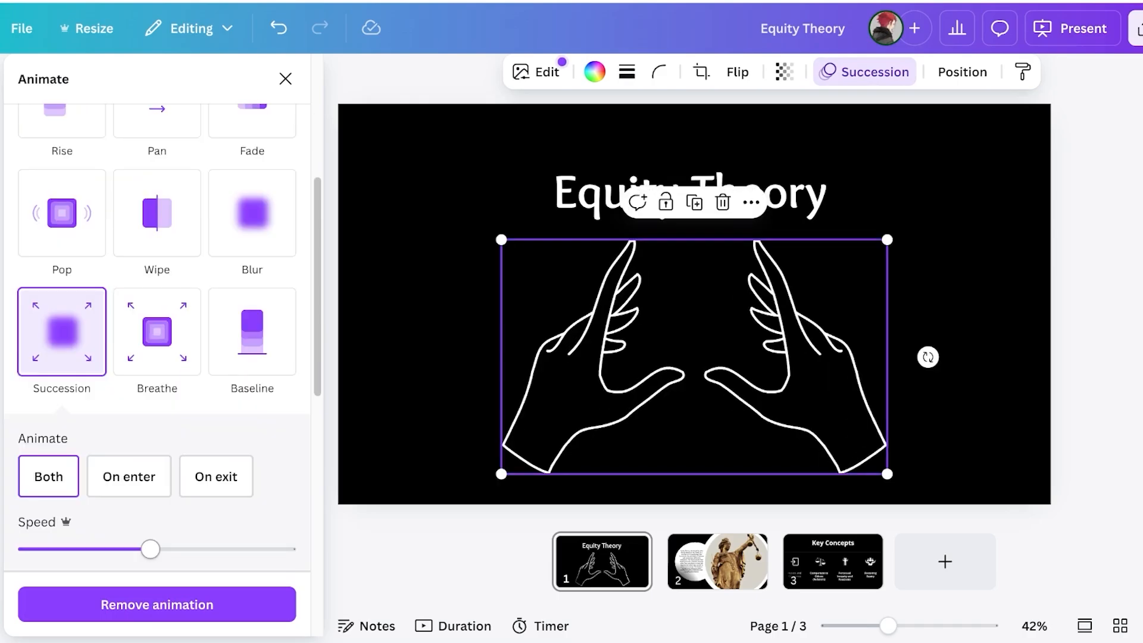
left_click_drag(123, 548, 49, 548)
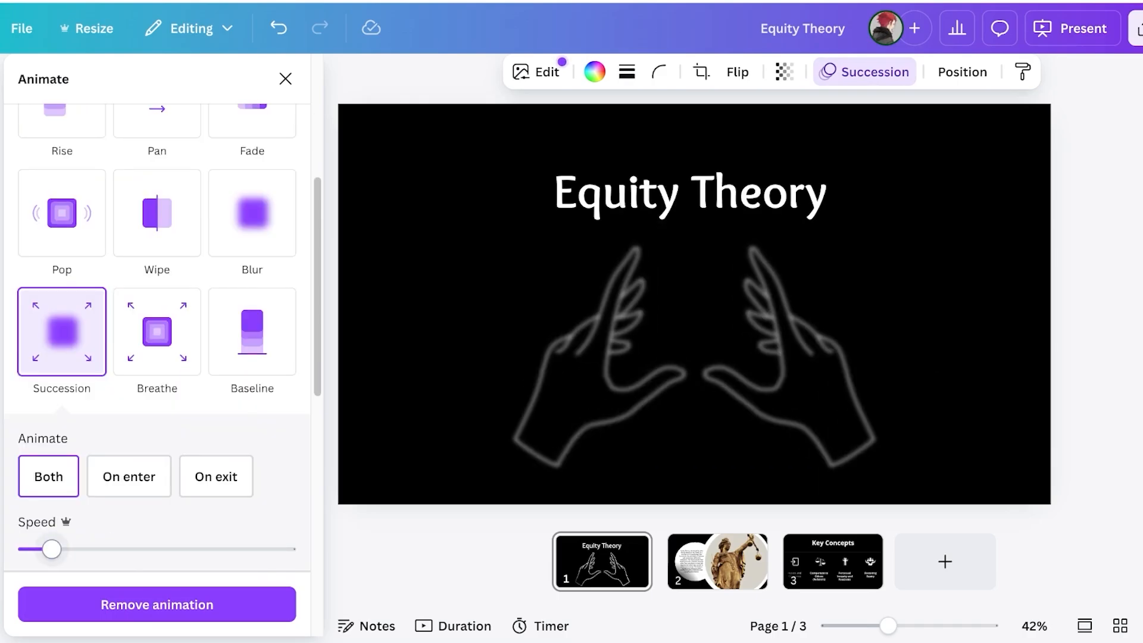
left_click(605, 195)
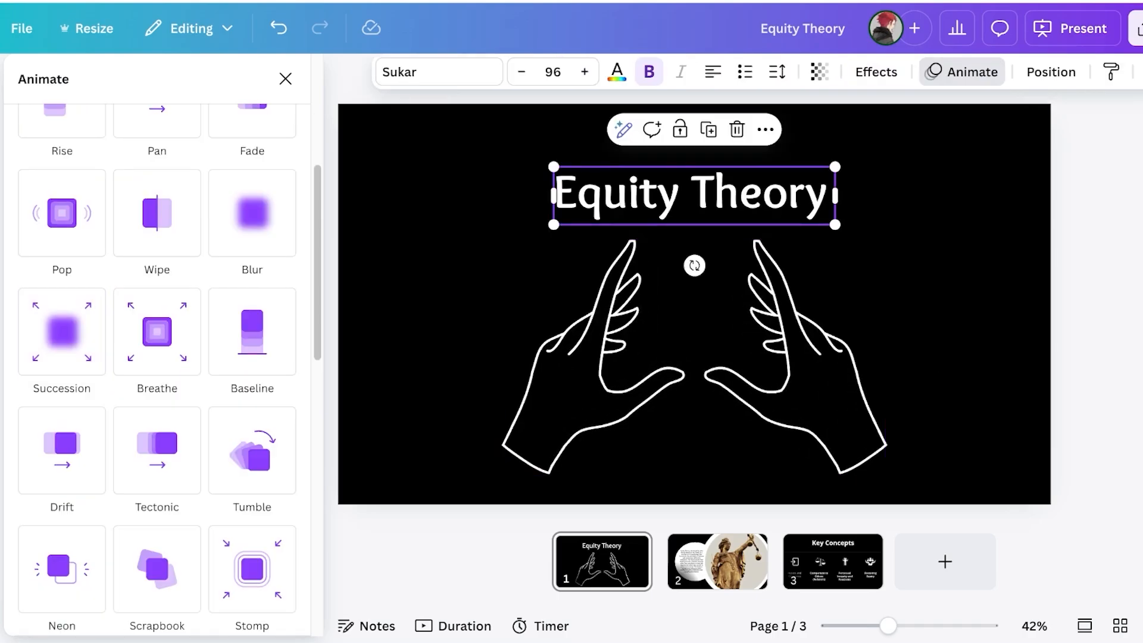
left_click(62, 332)
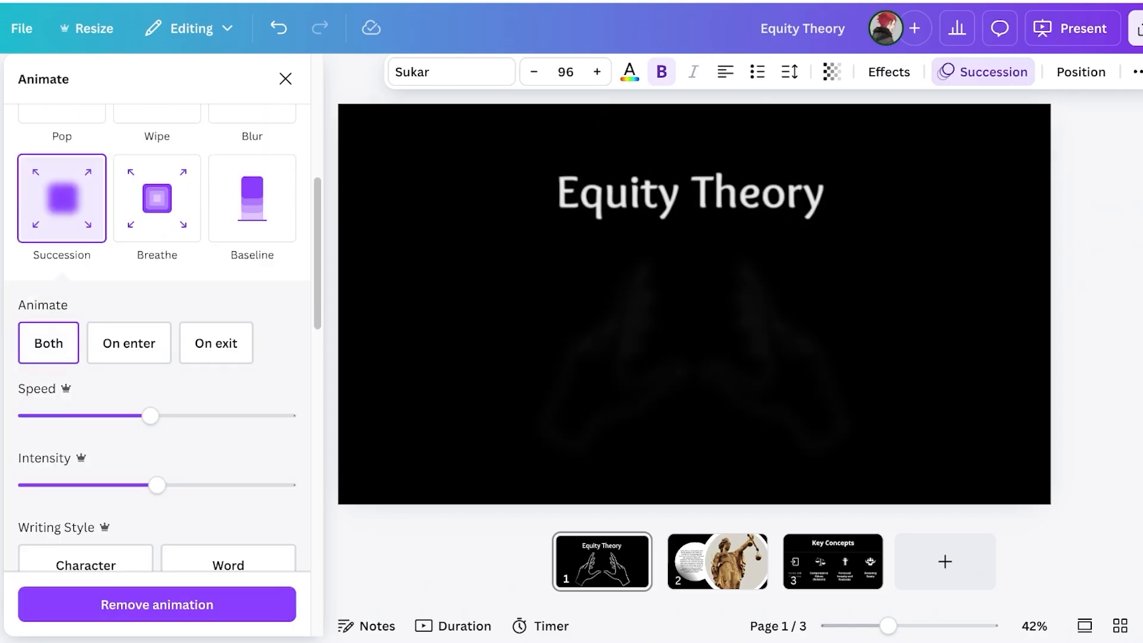
left_click(105, 485)
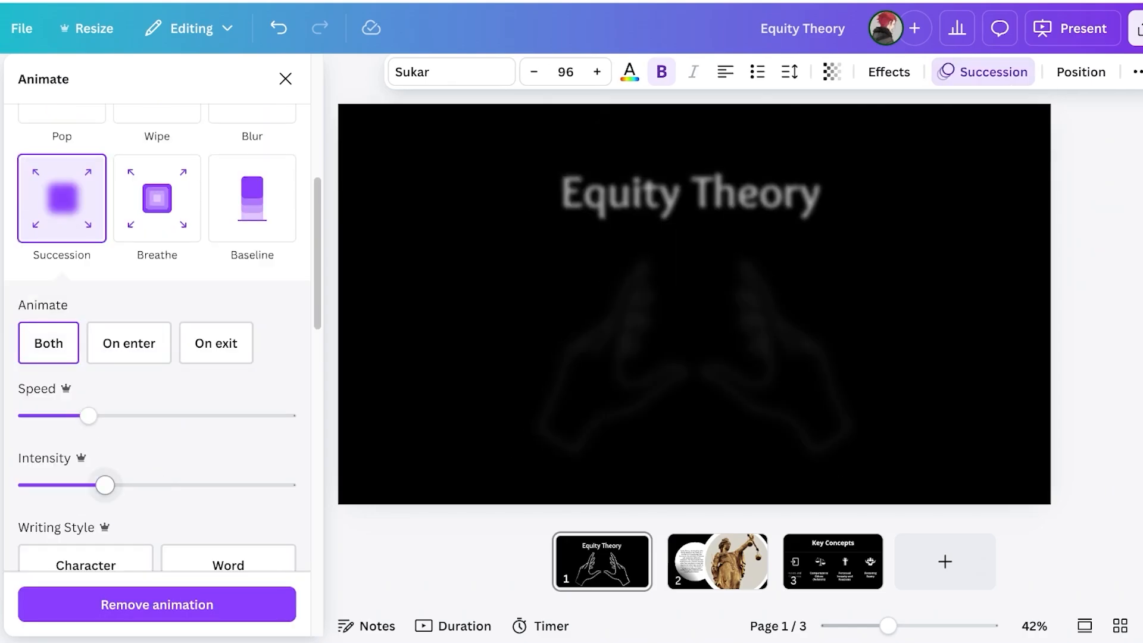
left_click_drag(88, 415, 50, 415)
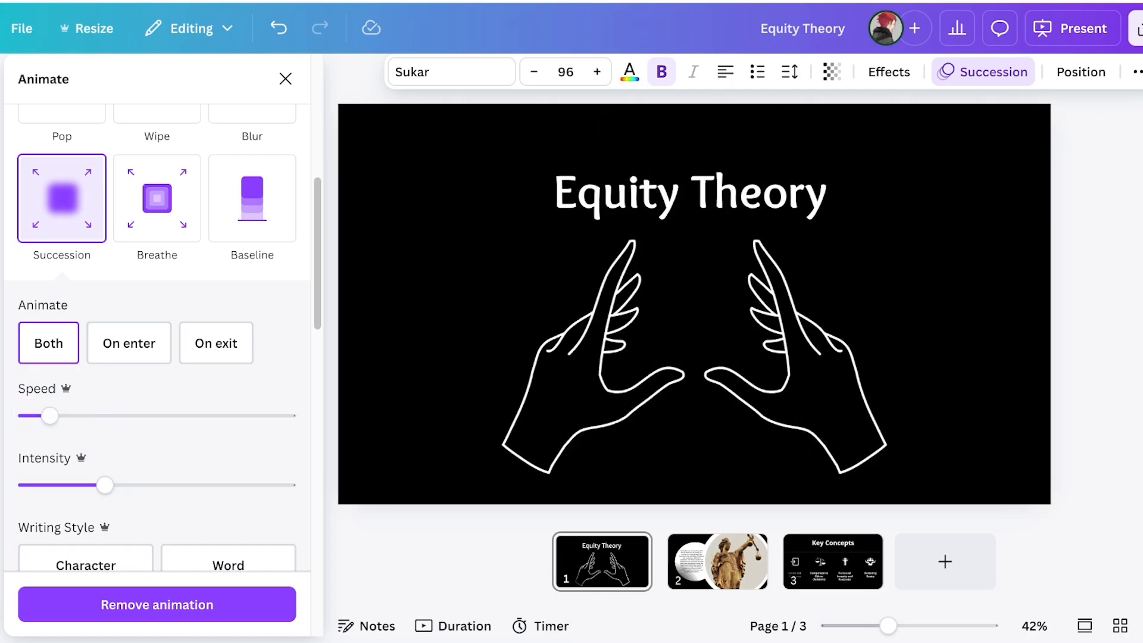
Close the Animate panel, preview the title slide full screen, then exit back to editing
scroll(157, 333, "up", 7)
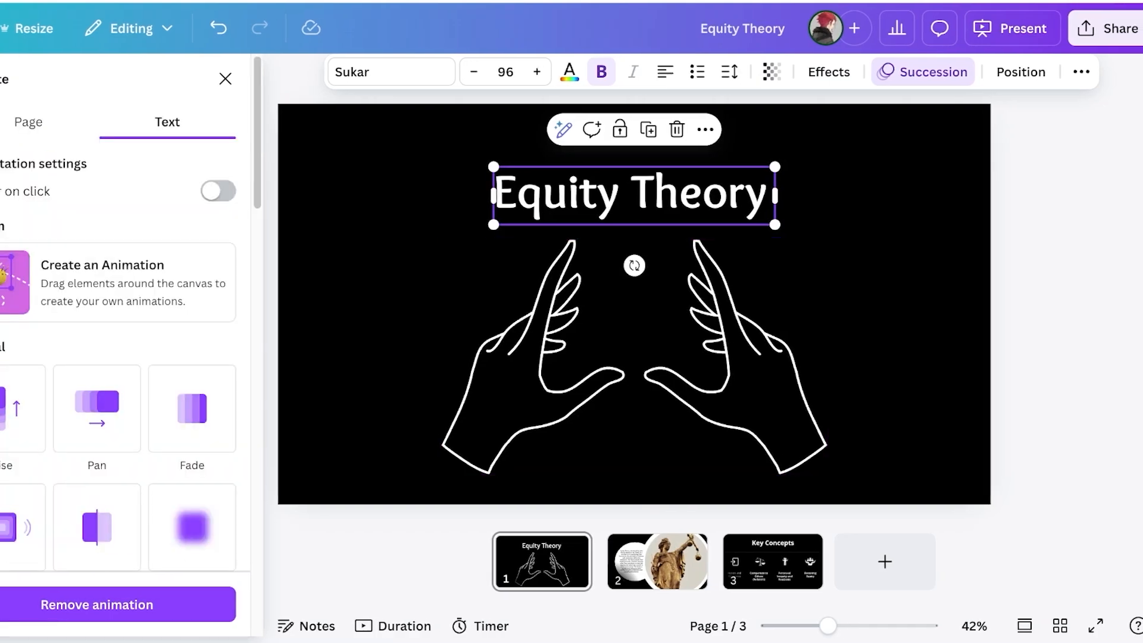
left_click(285, 78)
left_click(1013, 28)
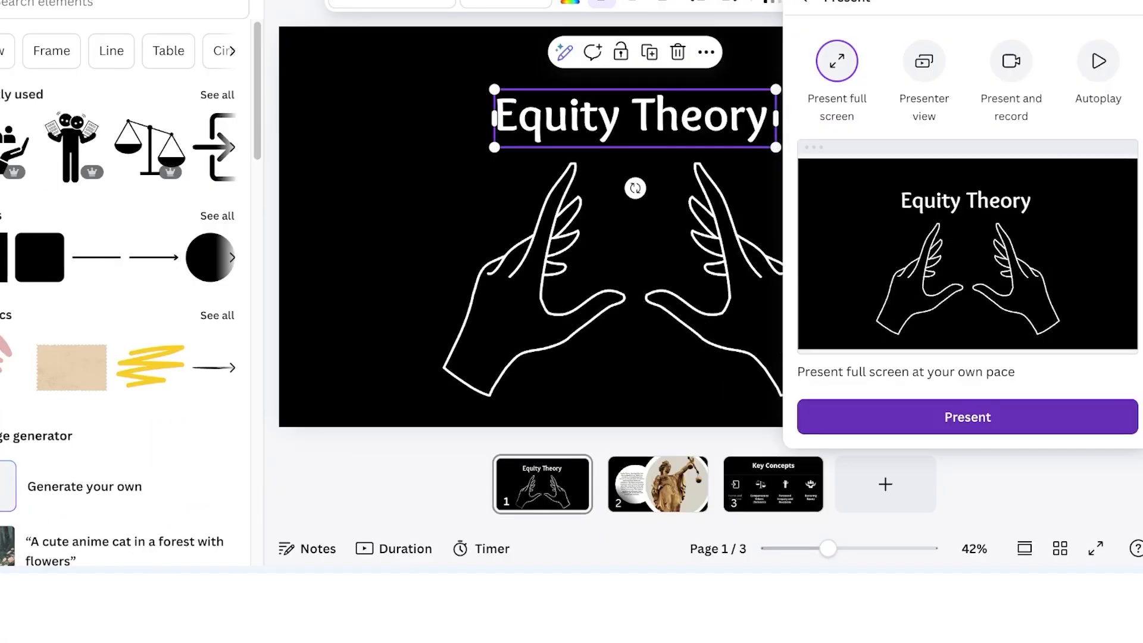
left_click(990, 497)
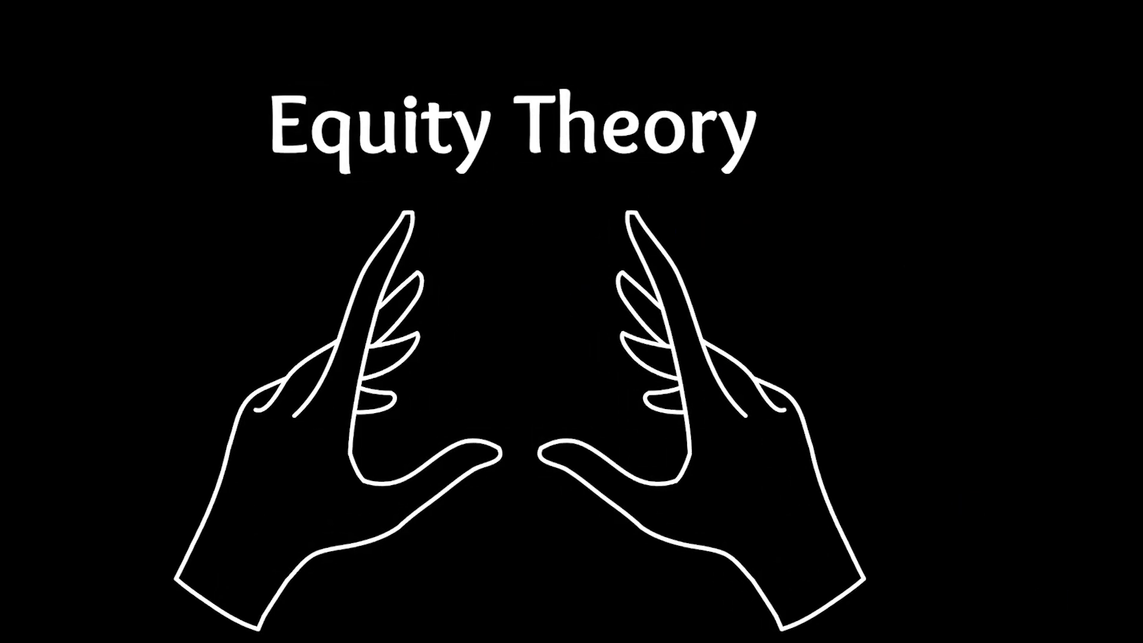
key("Escape")
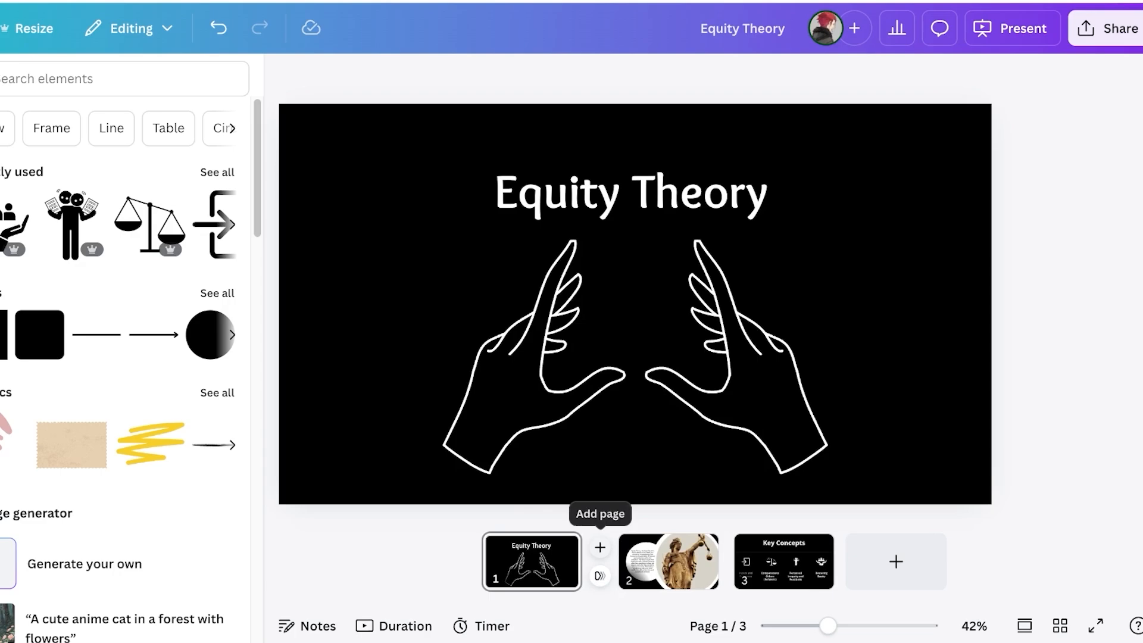
mouse_move(600, 575)
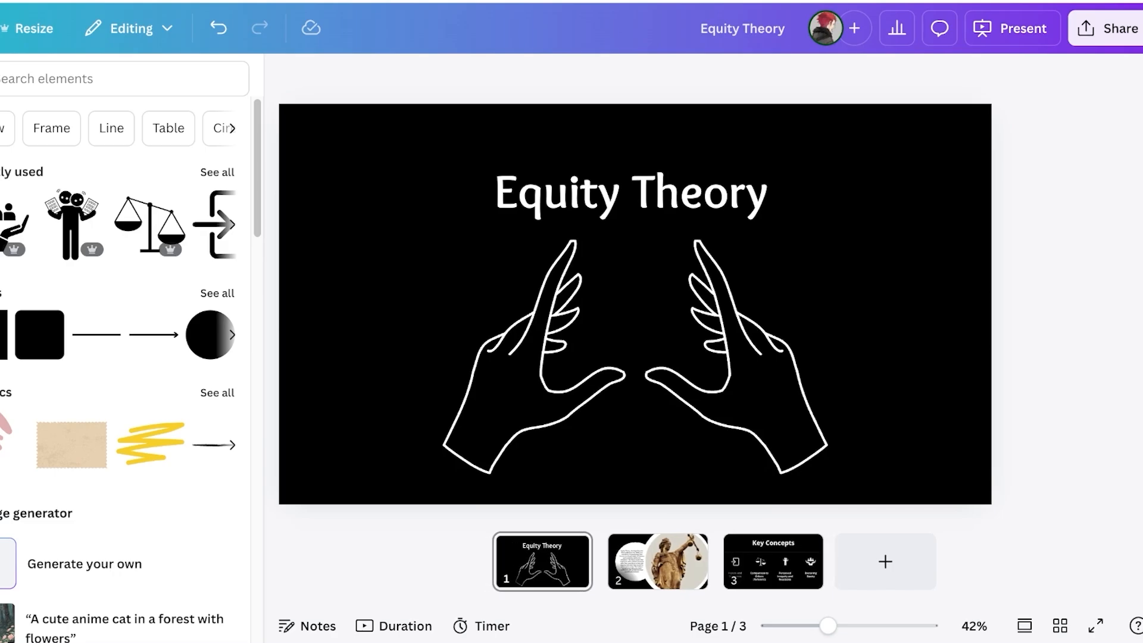
mouse_move(716, 575)
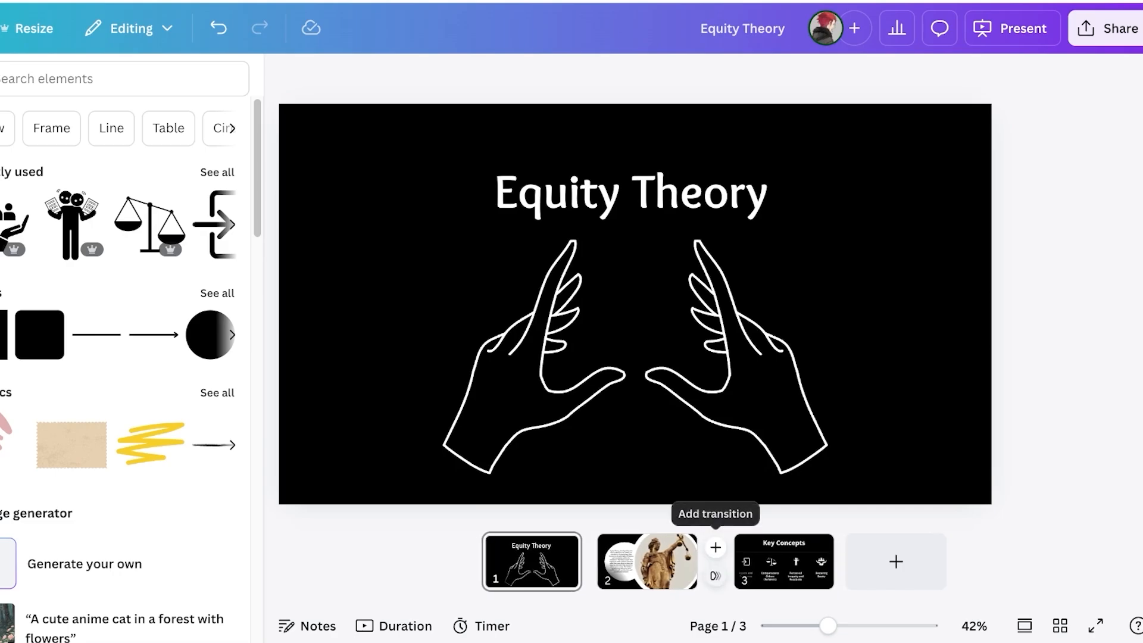
Apply a 0.4-second Match & Move transition between all pages of the deck
left_click(600, 575)
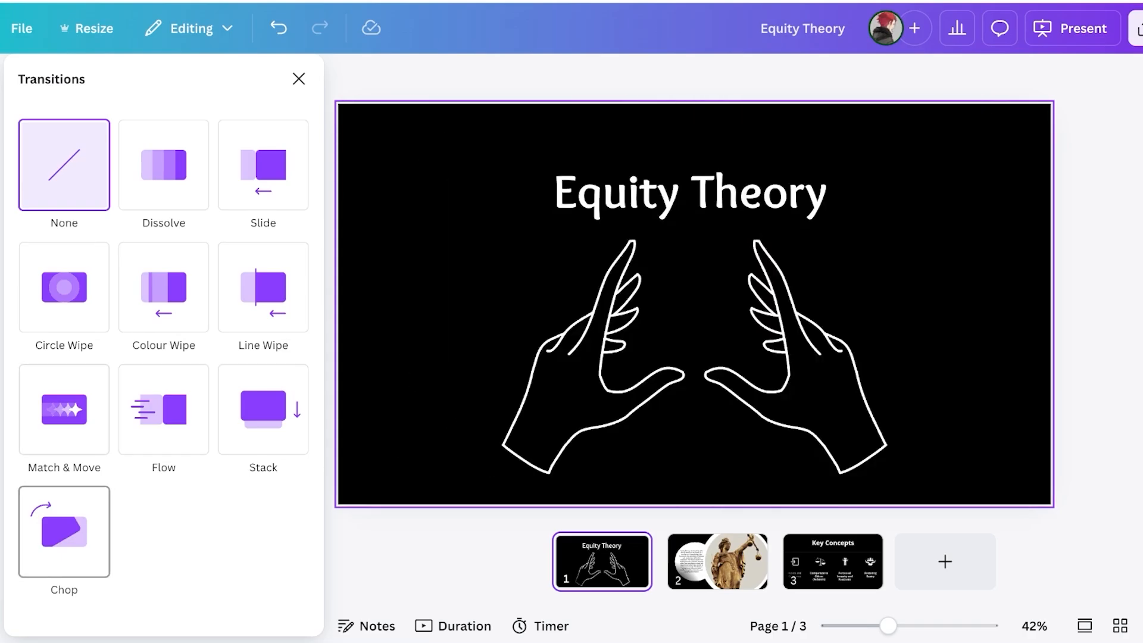
left_click(65, 409)
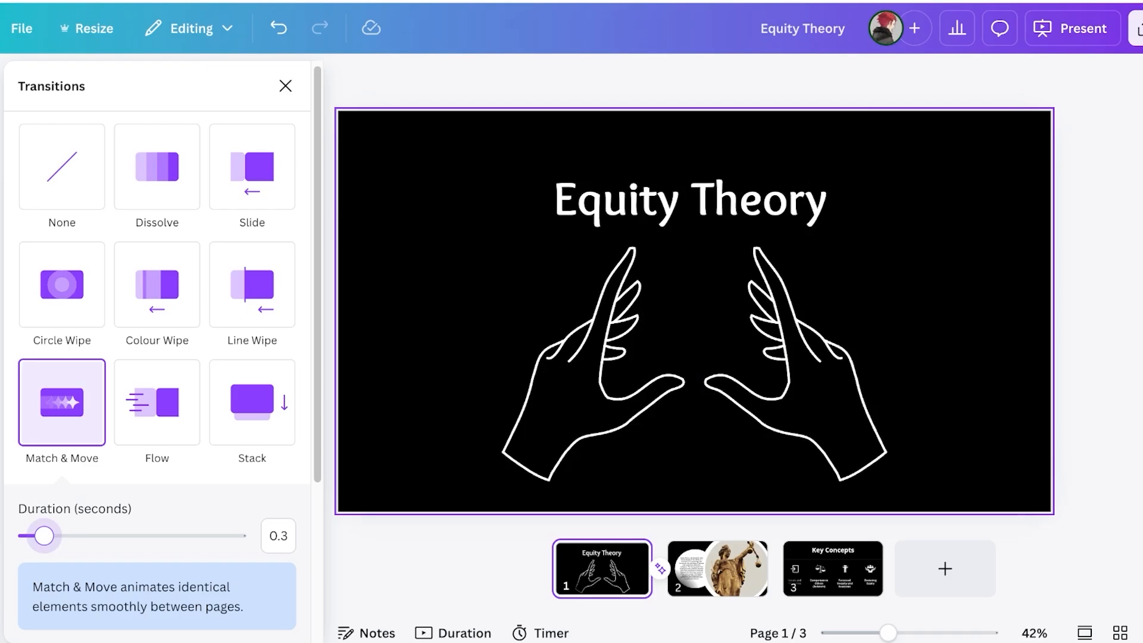
scroll(158, 357, "down", 4)
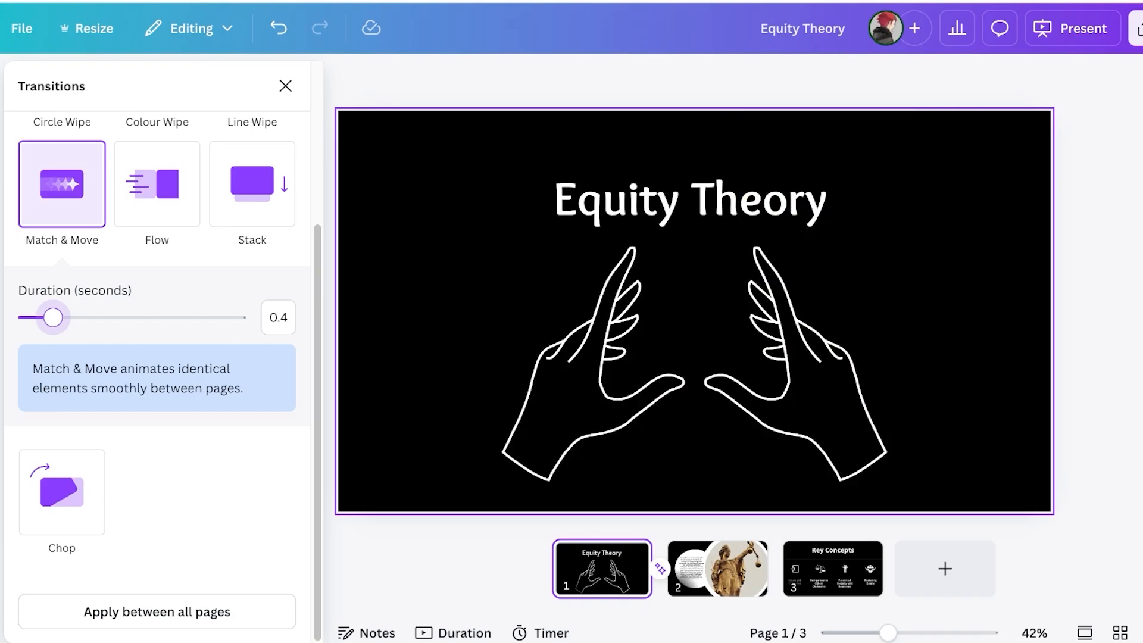
left_click(286, 86)
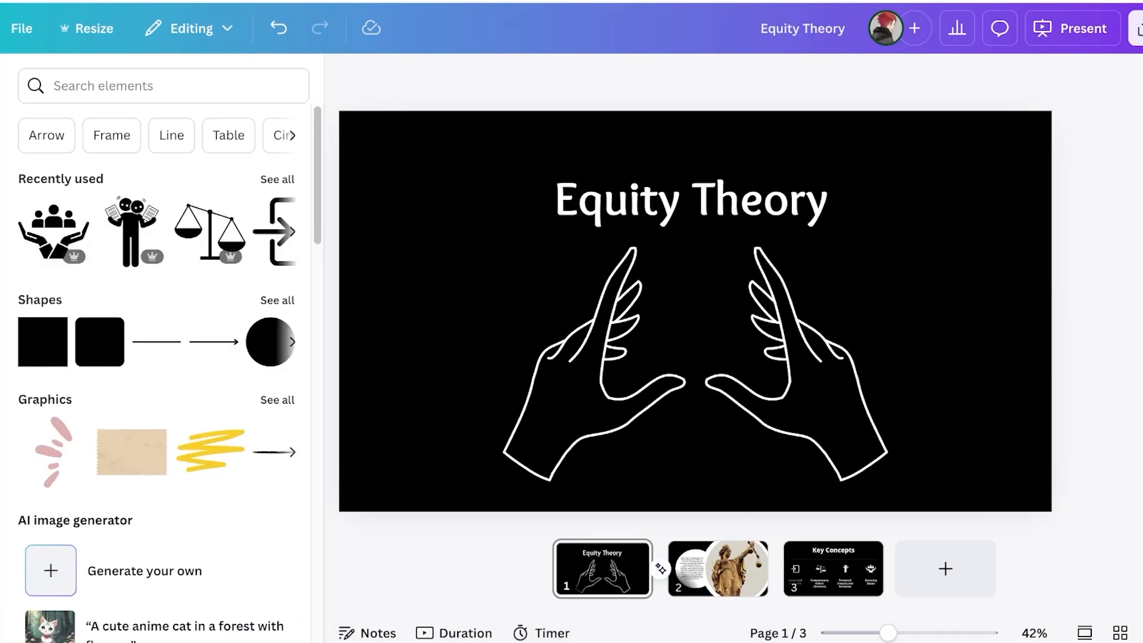
left_click(661, 568)
scroll(157, 374, "down", 4)
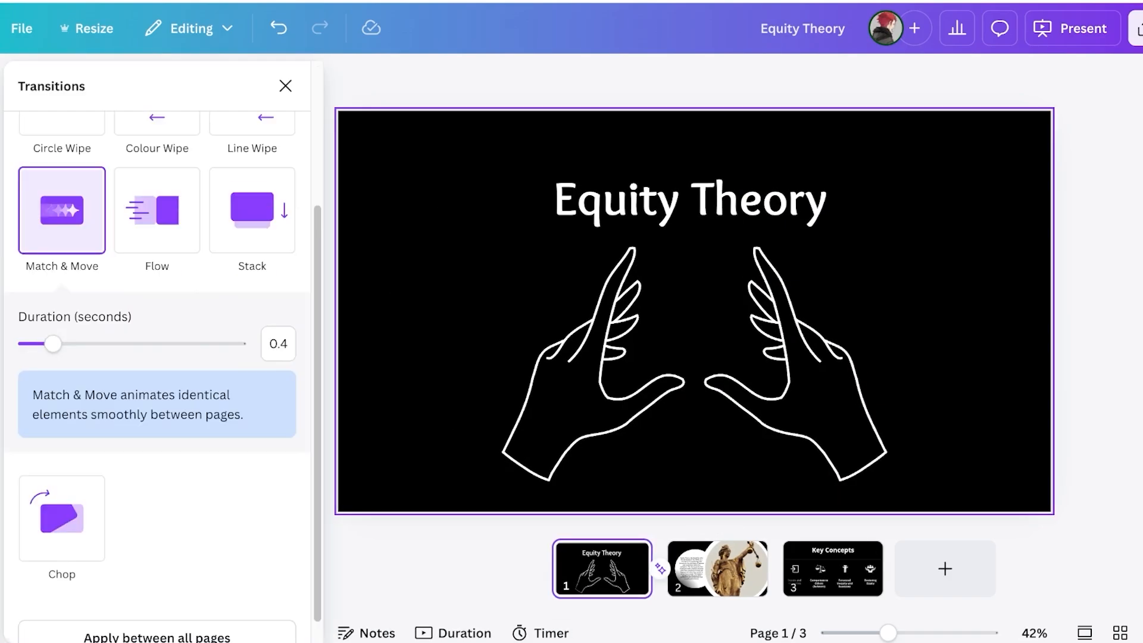
scroll(157, 375, "up", 1)
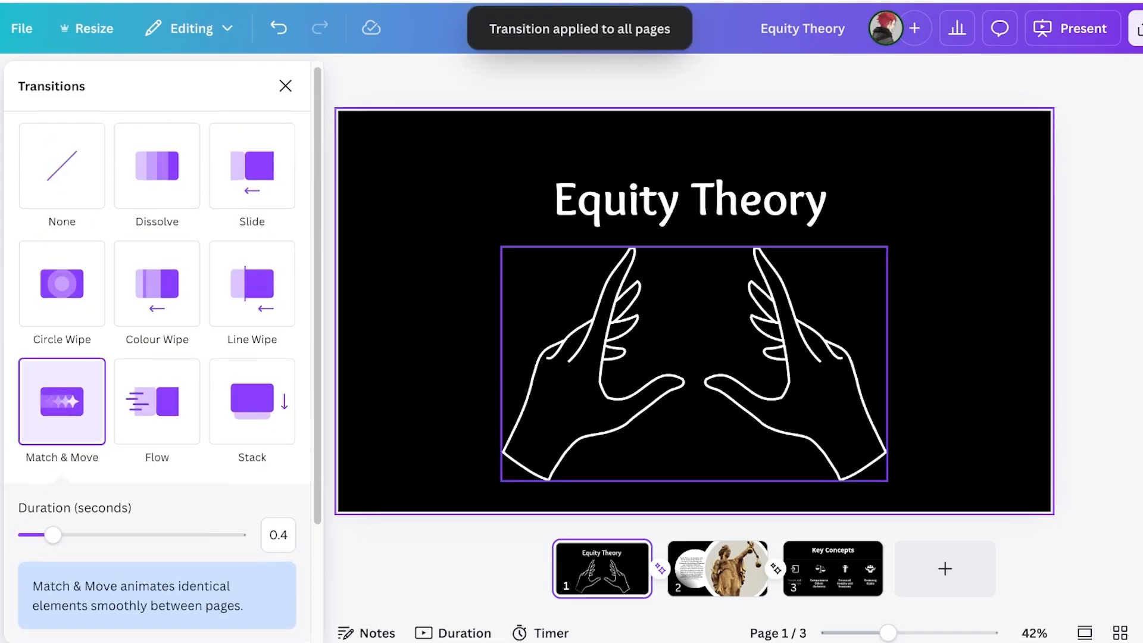
left_click(1093, 310)
left_click(718, 568)
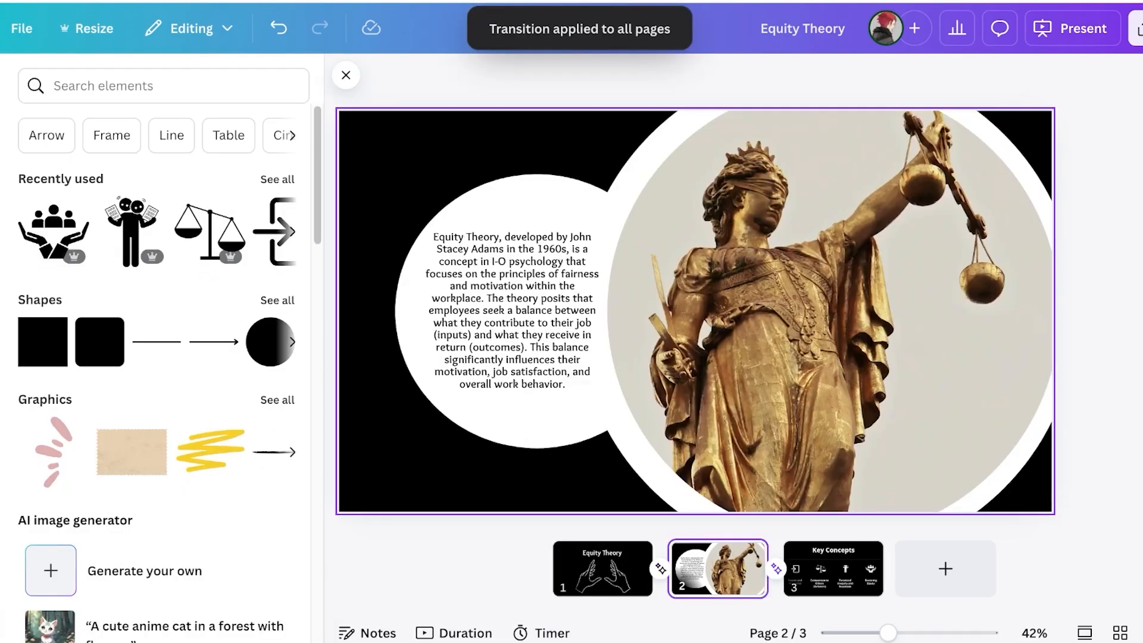
Preview Pop, Fade and Blur on page 2's statue photo and text circle without applying any, then present
left_click(833, 311)
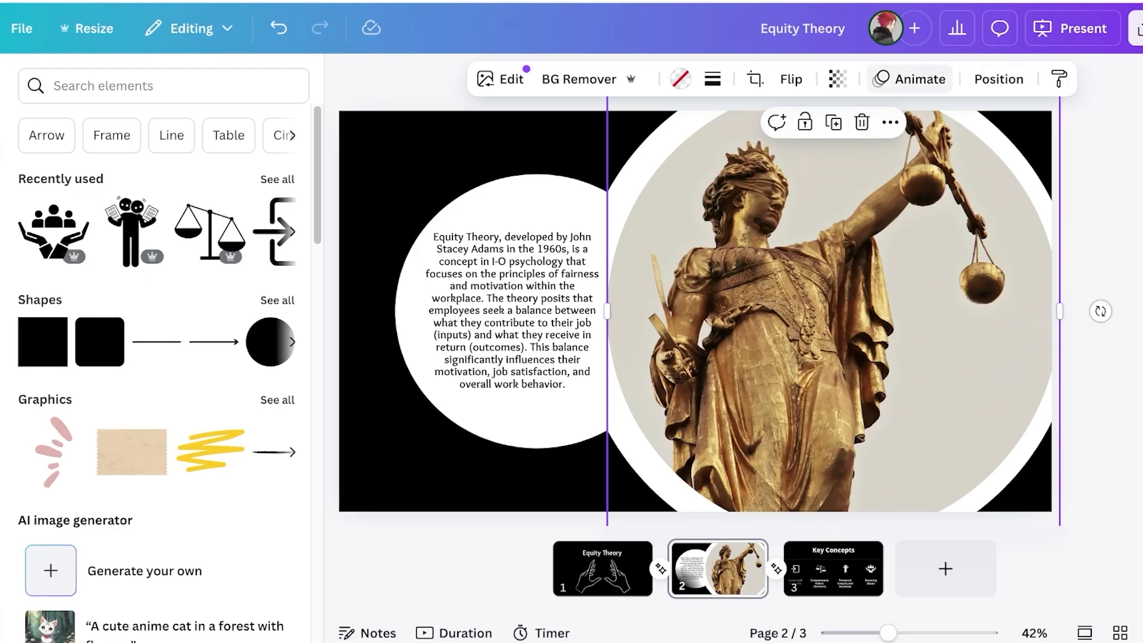
left_click(910, 79)
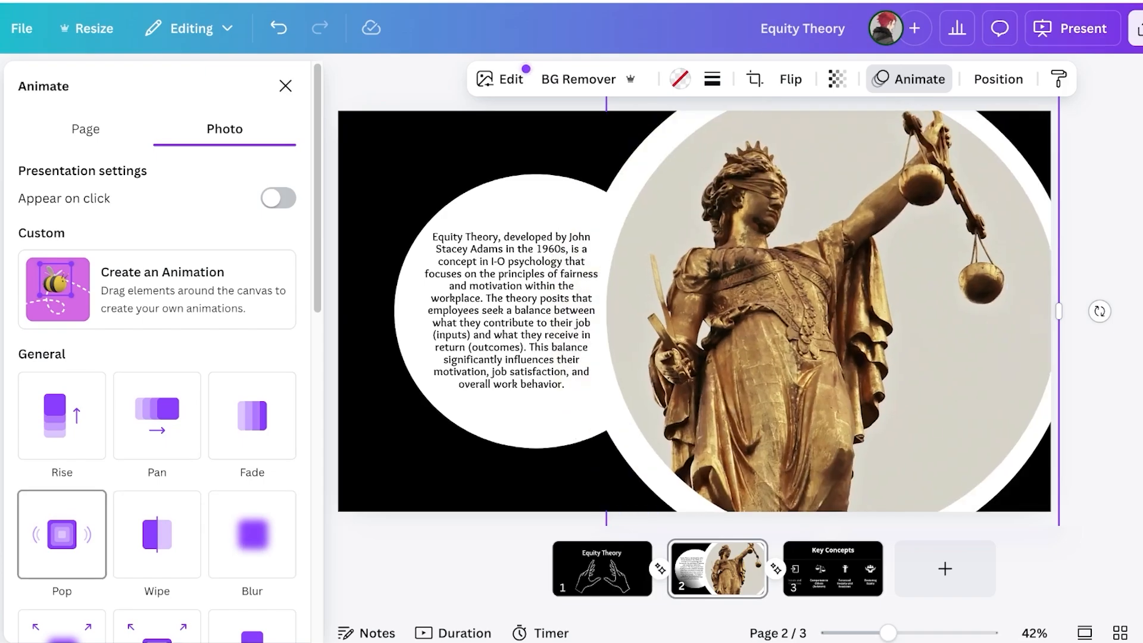
left_click(489, 415)
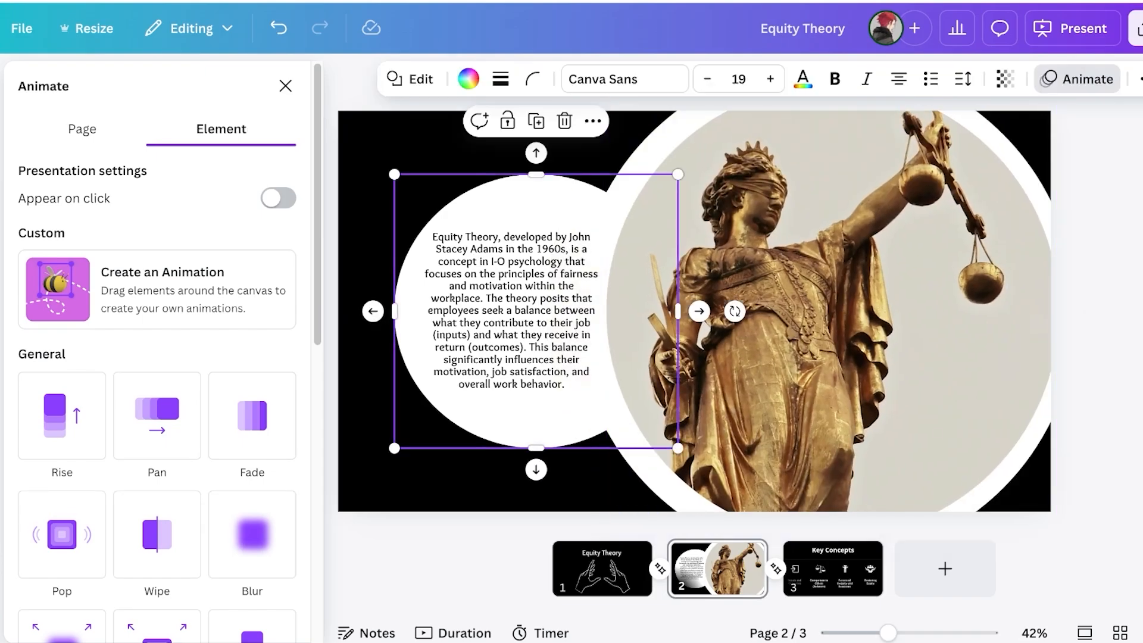
left_click(1077, 79)
left_click(1077, 79)
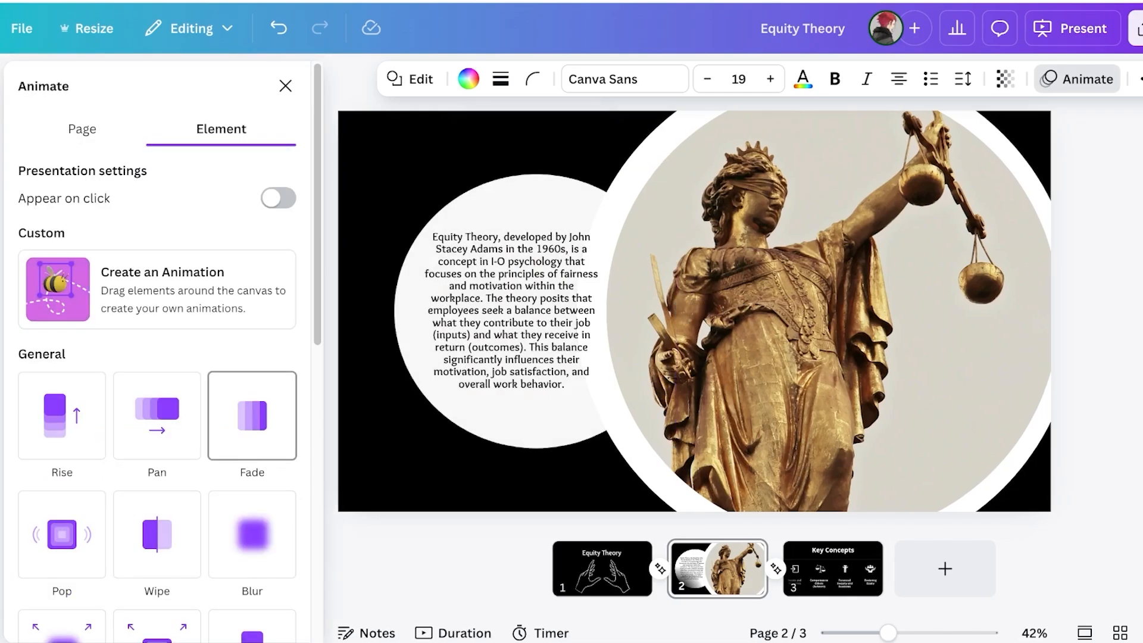
scroll(157, 417, "down", 2)
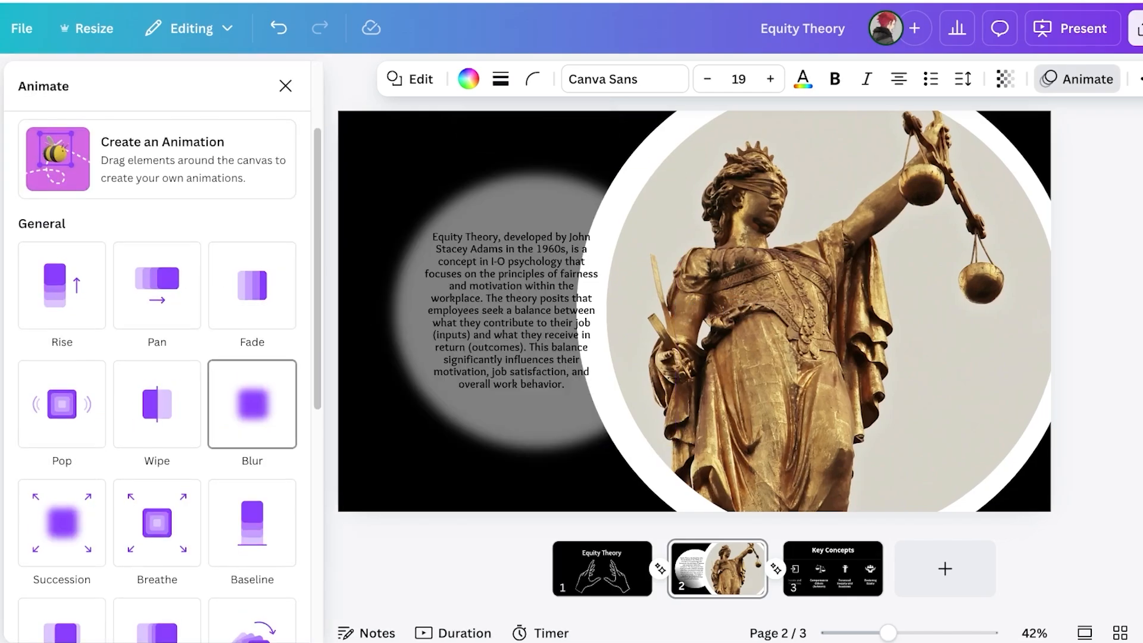
scroll(157, 517, "down", 2)
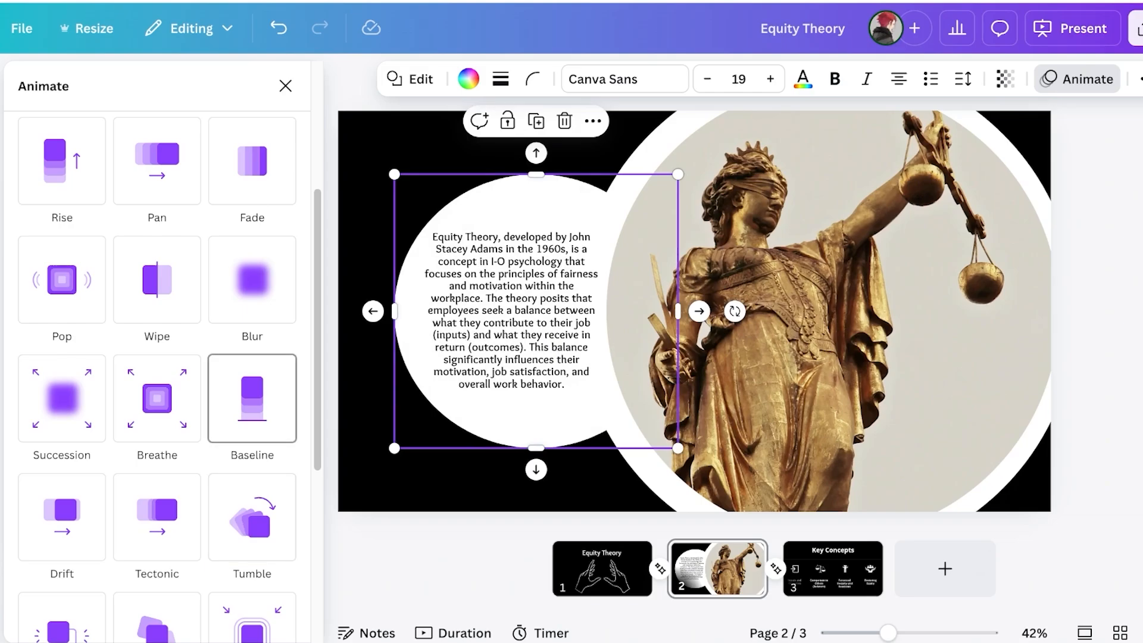
left_click(833, 568)
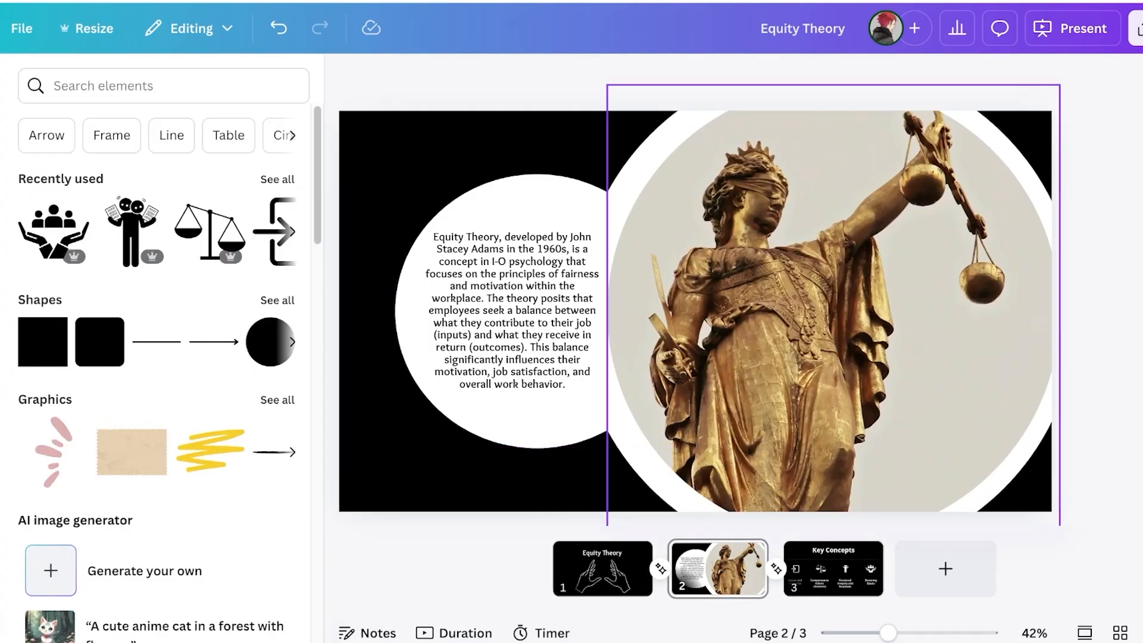
left_click(1070, 28)
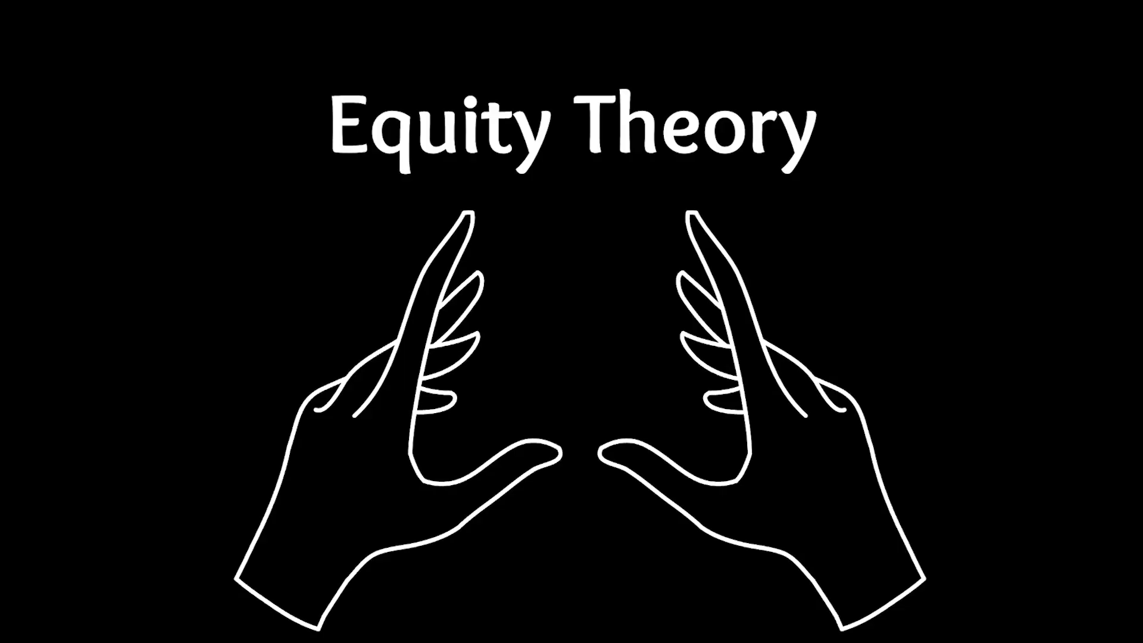
Advance the presentation to Key Concepts, exit to the editor, and select the four icons
key("Right")
key("Right")
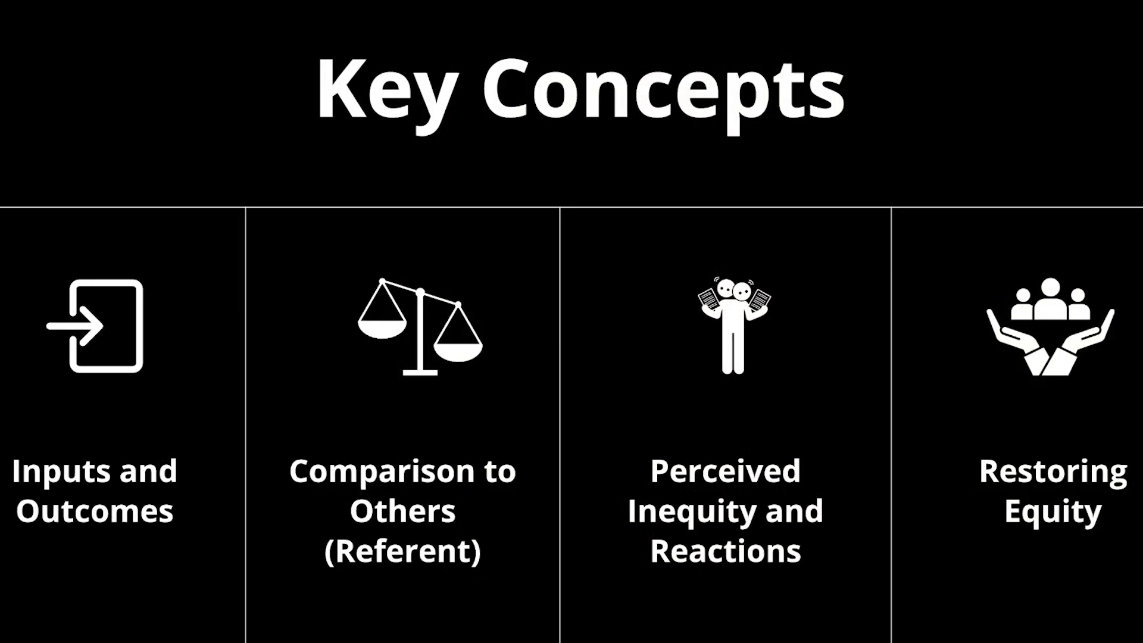
key("Escape")
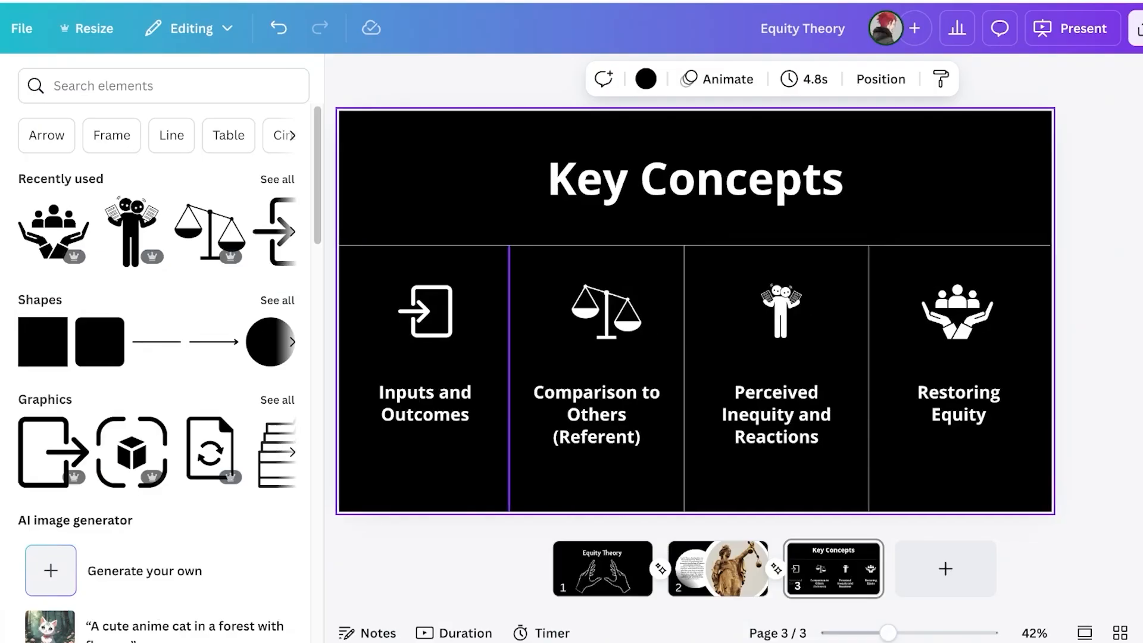
left_click_drag(381, 289, 1123, 322)
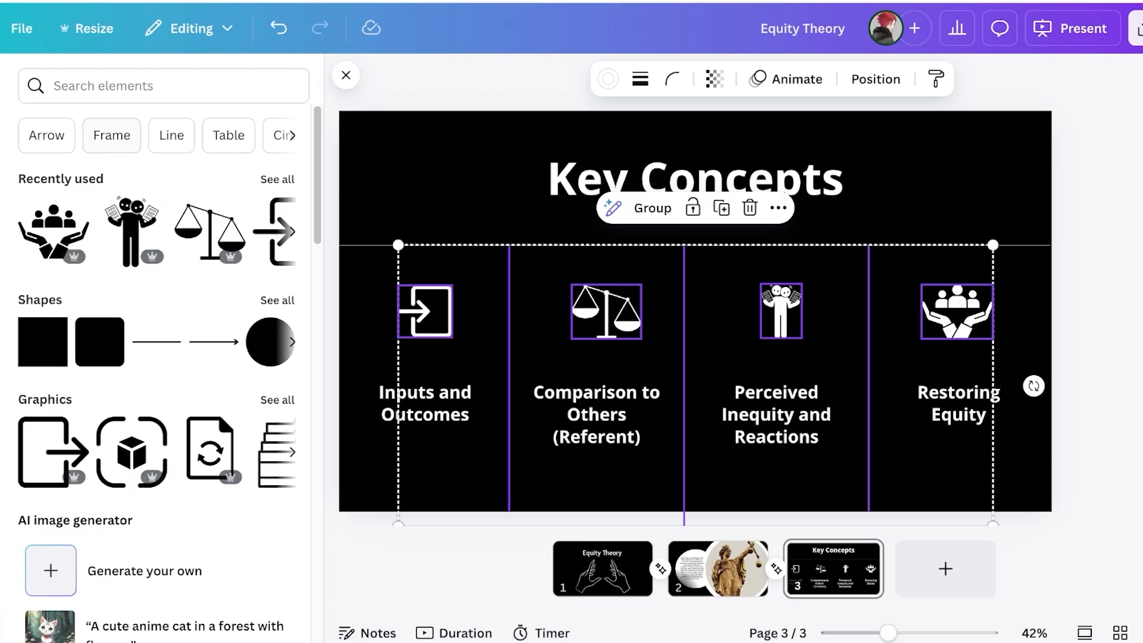
Give the four Key Concepts icons a Succession entrance with reduced speed and intensity
left_click(787, 79)
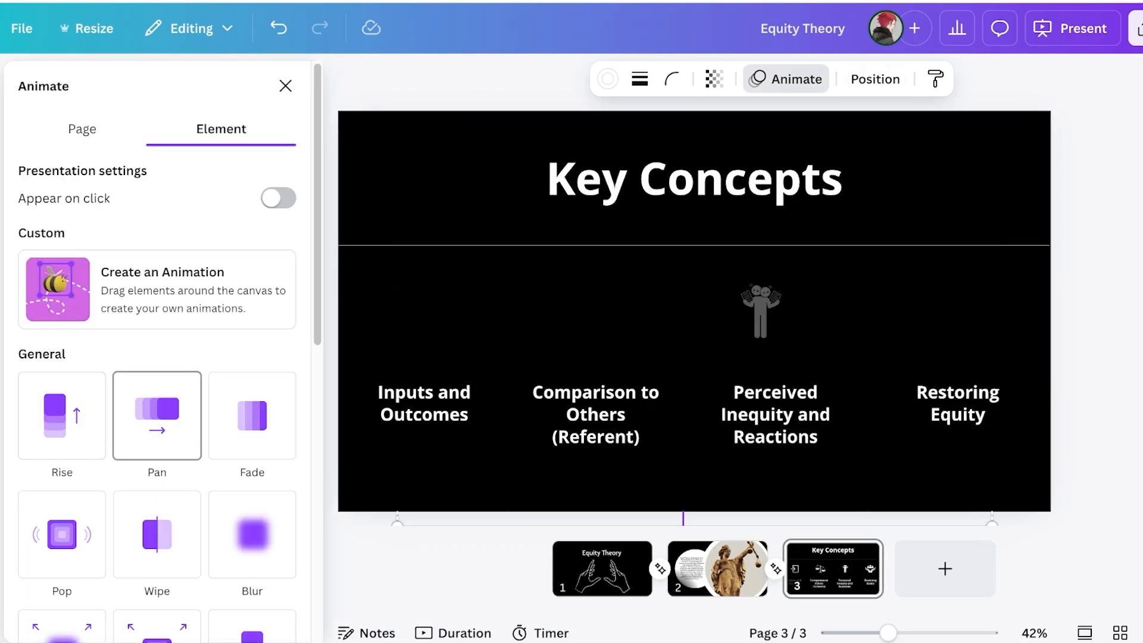
scroll(157, 429, "down", 3)
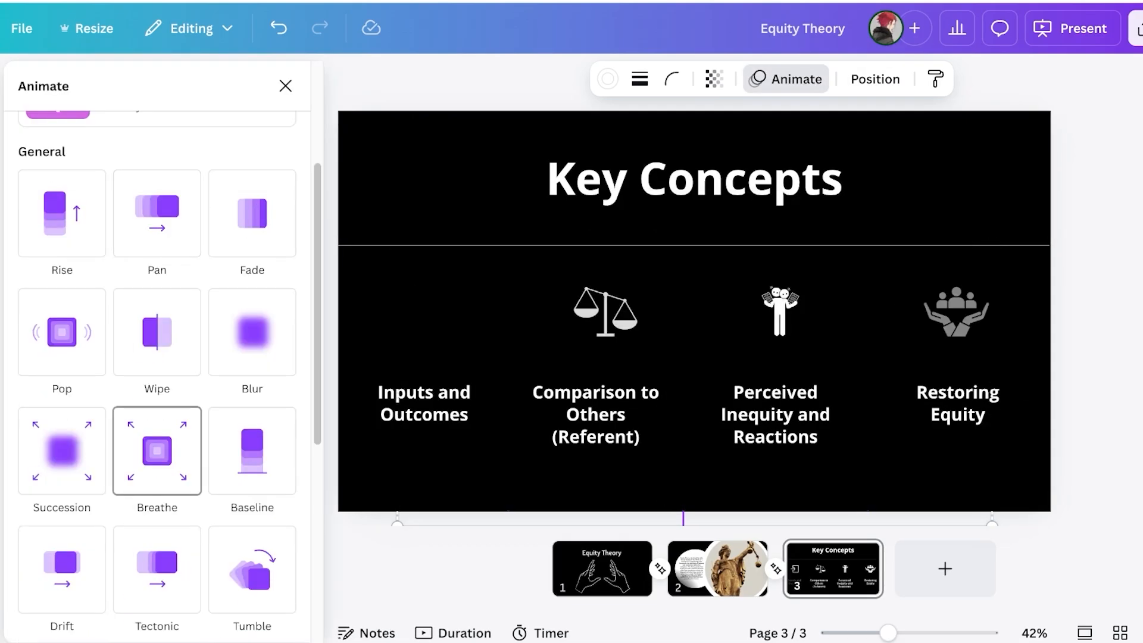
scroll(62, 450, "down", 3)
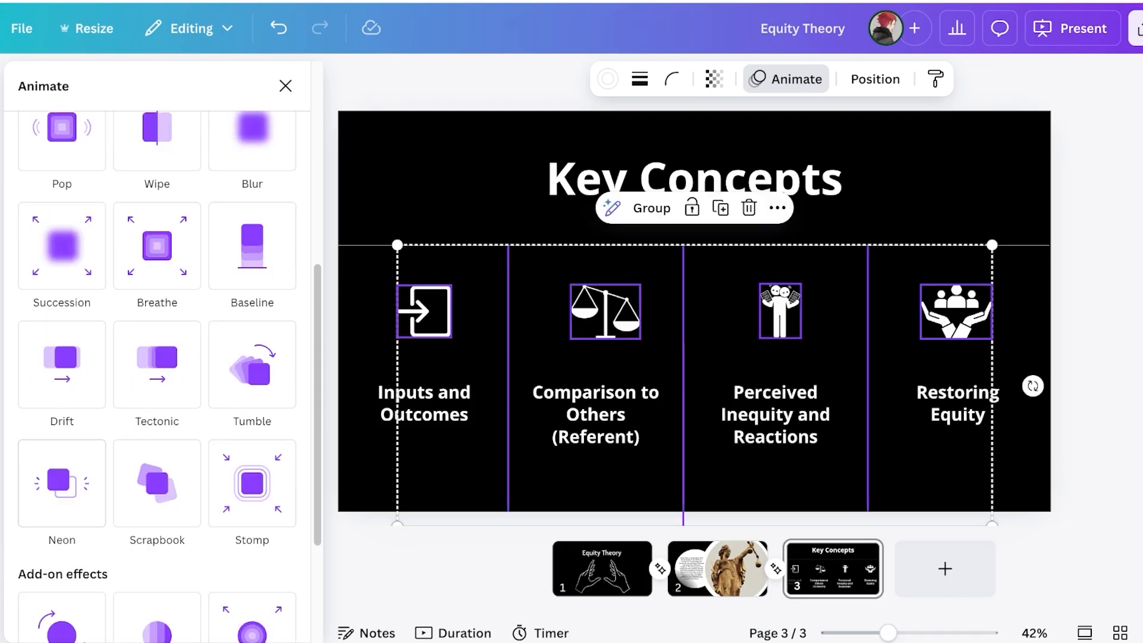
left_click(62, 245)
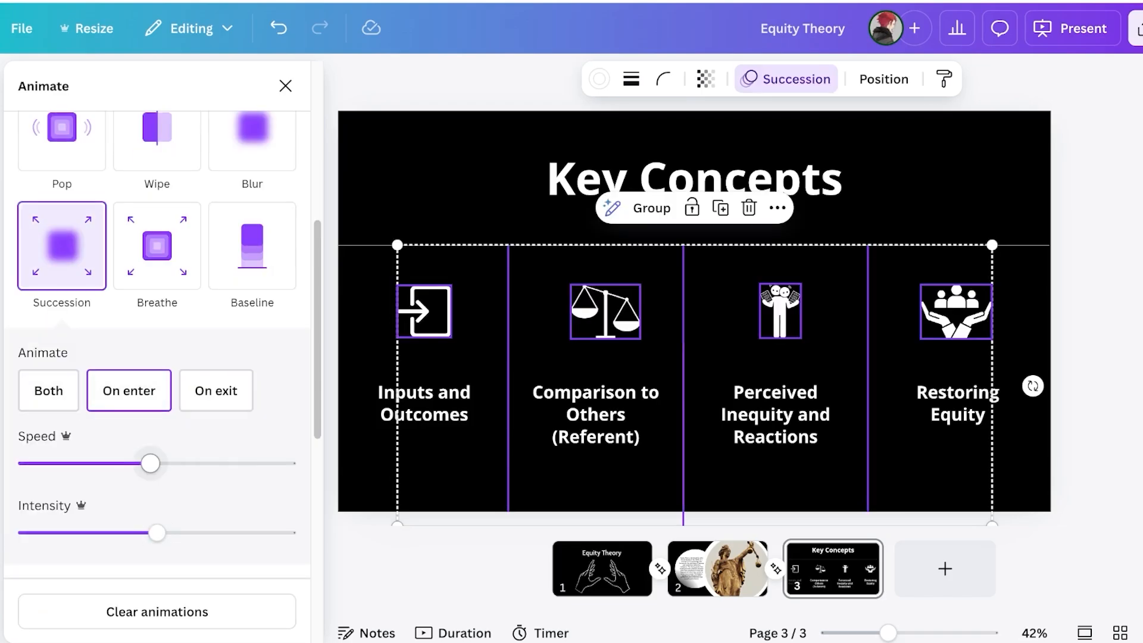
left_click_drag(150, 463, 75, 463)
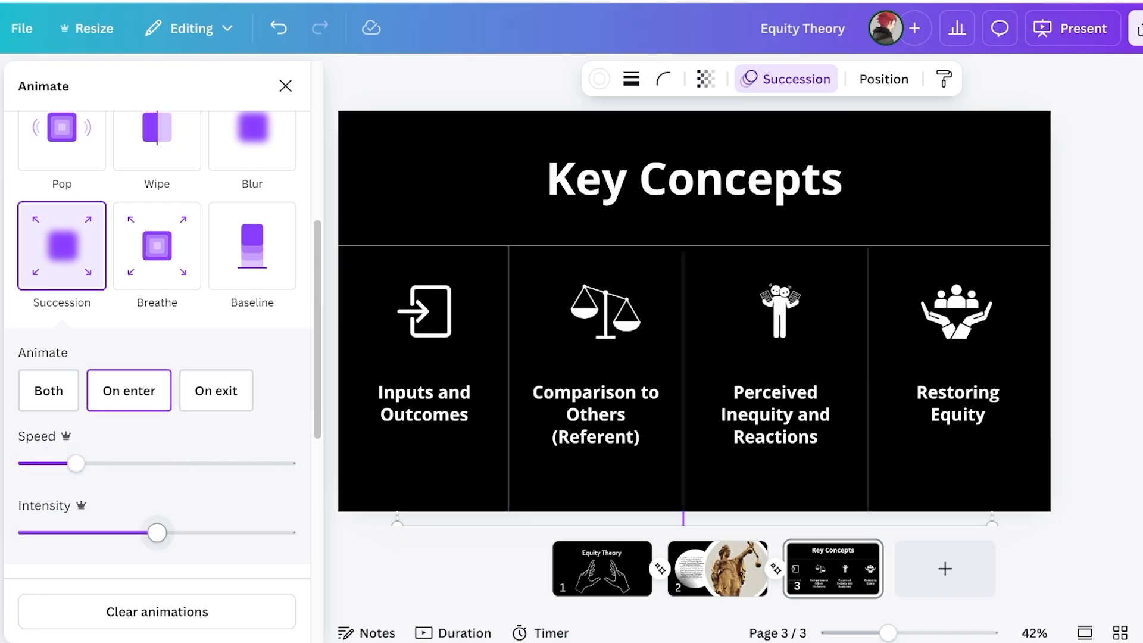
left_click_drag(157, 532, 97, 532)
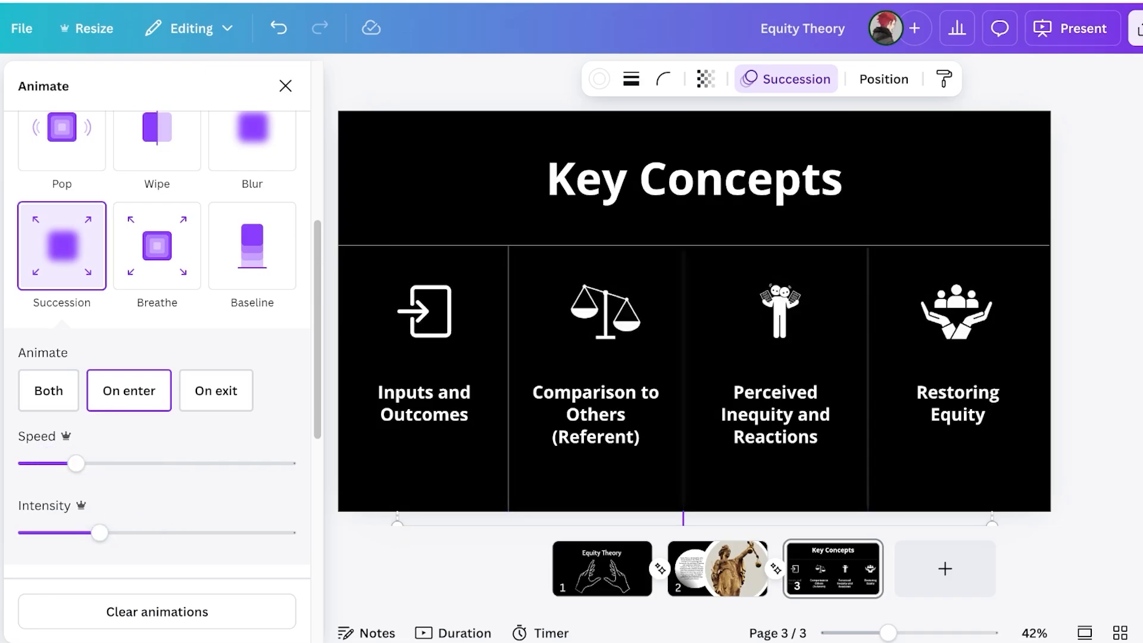
key("Escape")
left_click_drag(1025, 447, 358, 377)
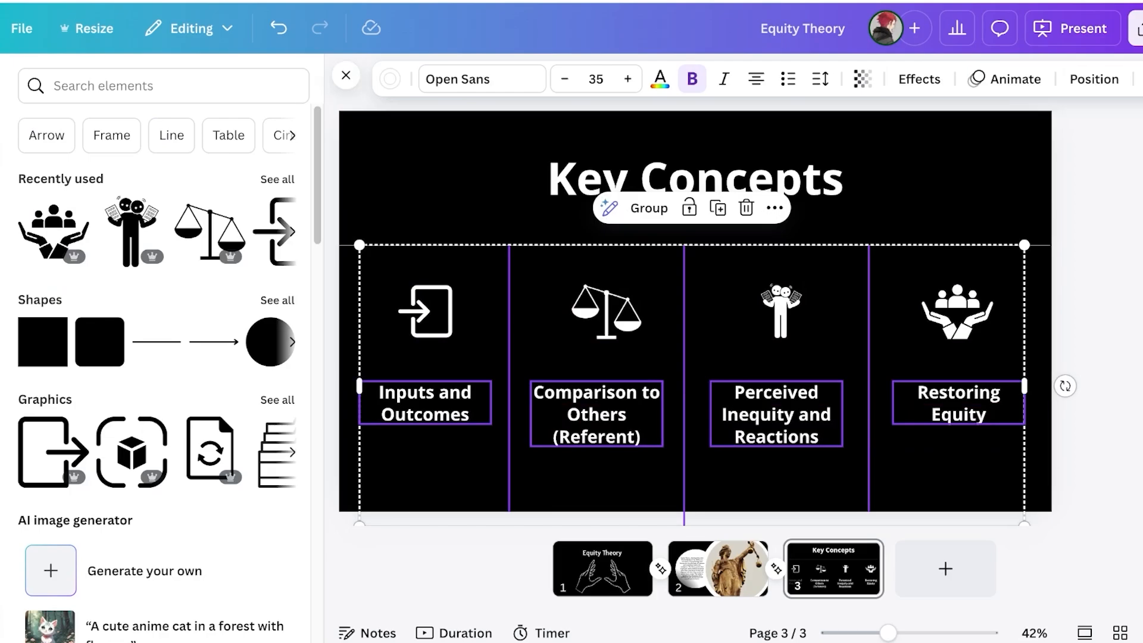
Animate the four concept labels with a slowed Succession effect, then open the Present options
left_click(1005, 78)
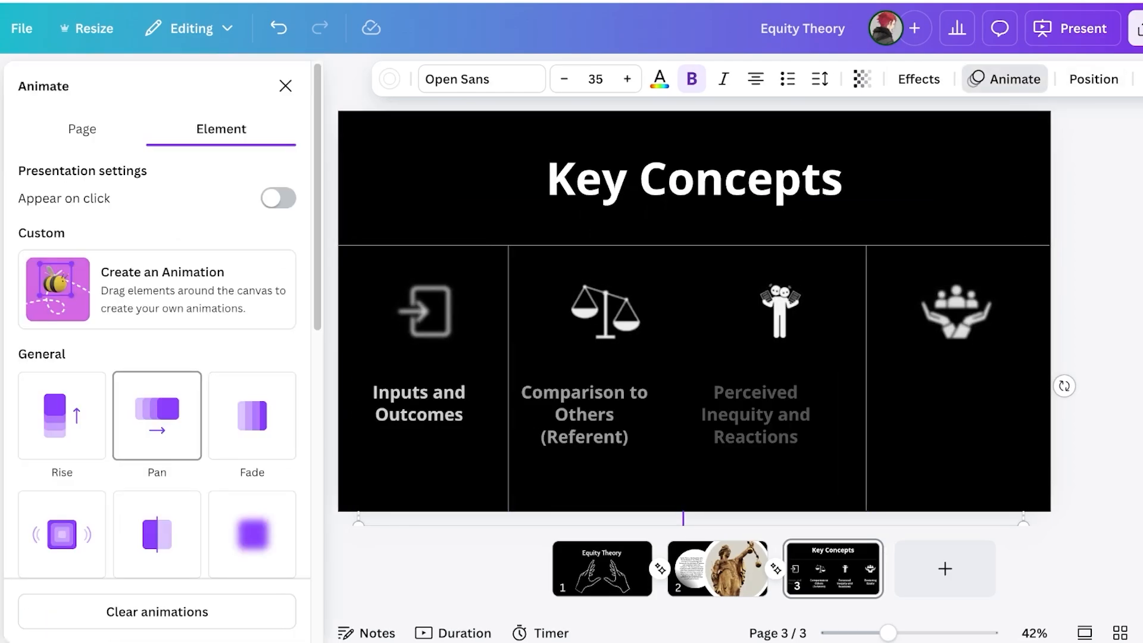
scroll(157, 397, "down", 6)
scroll(157, 398, "down", 2)
scroll(157, 397, "down", 2)
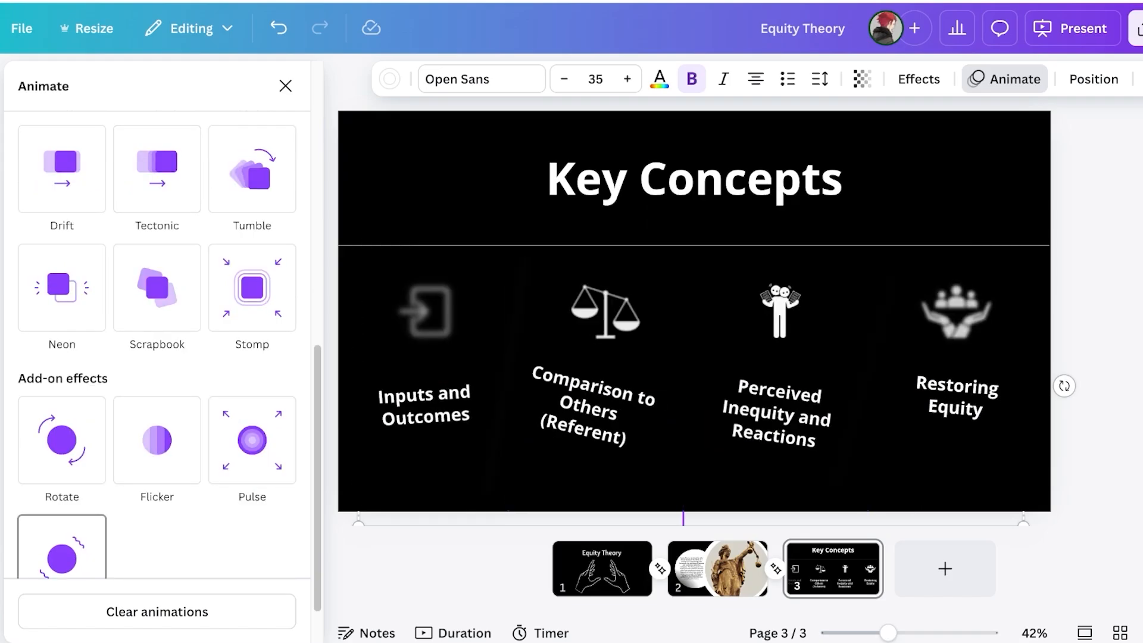
scroll(62, 444, "up", 3)
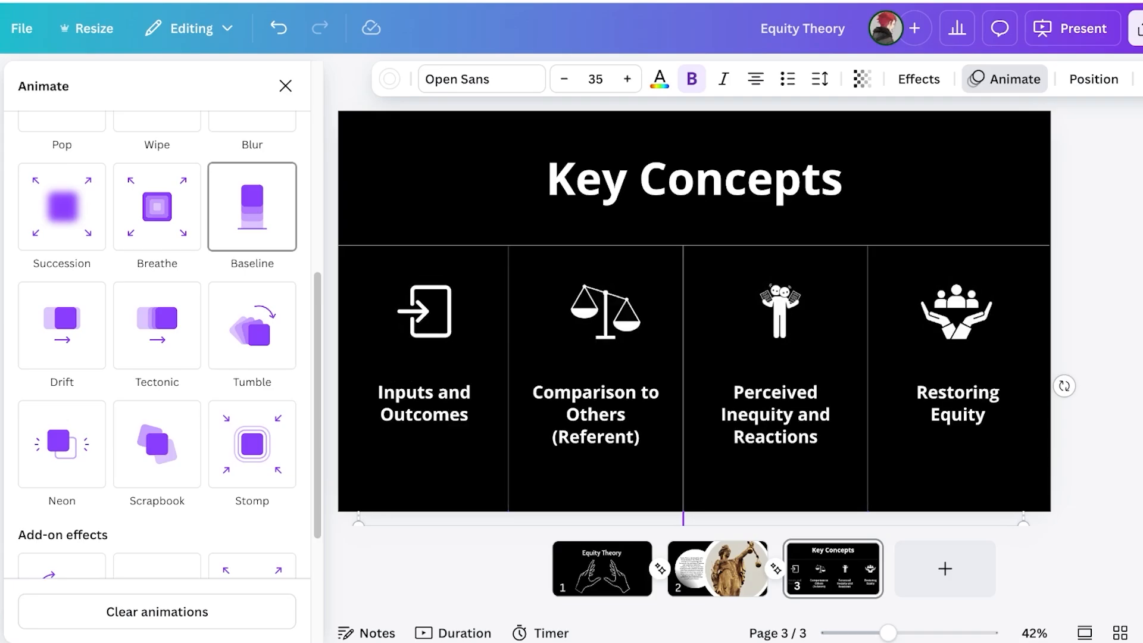
scroll(157, 344, "up", 5)
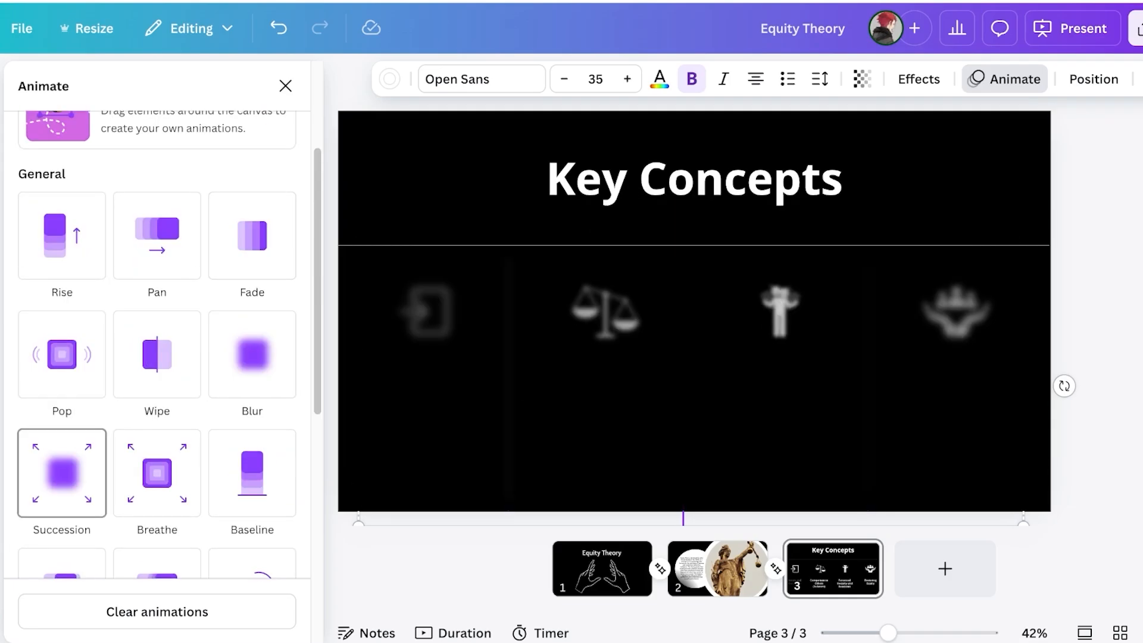
left_click(61, 473)
left_click_drag(150, 556, 64, 556)
scroll(129, 467, "down", 2)
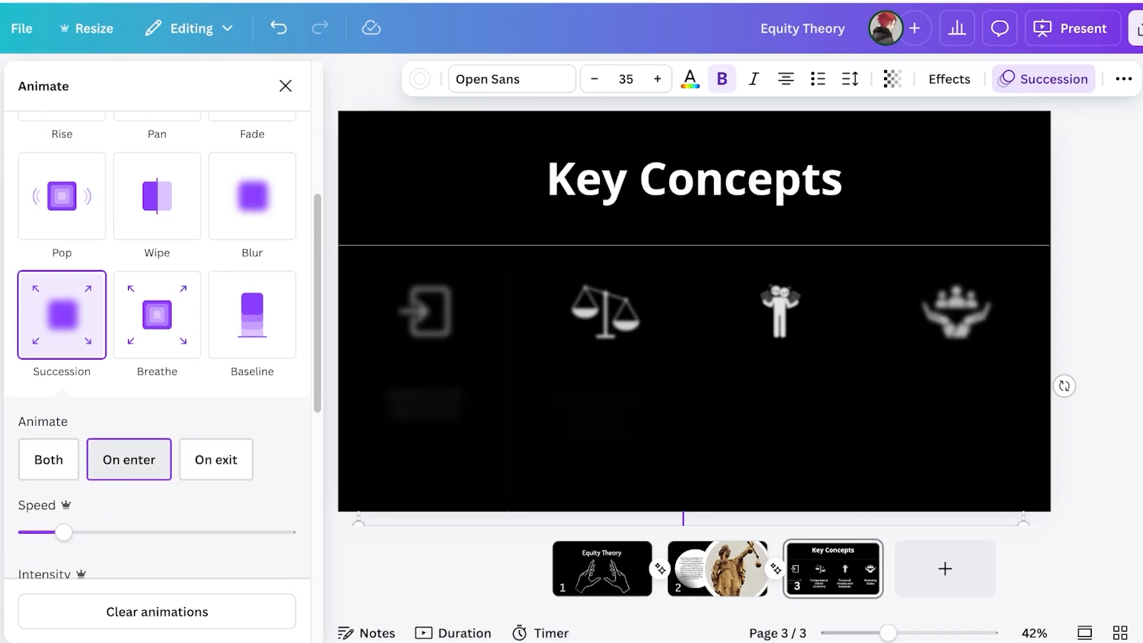
left_click(285, 86)
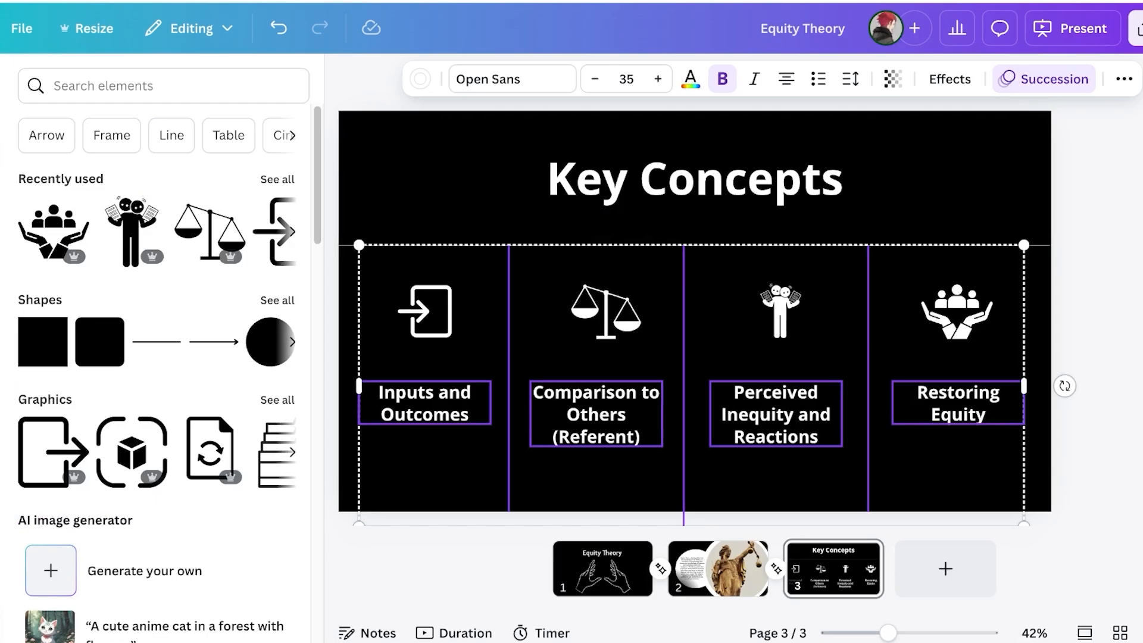
left_click(717, 568)
left_click(1071, 28)
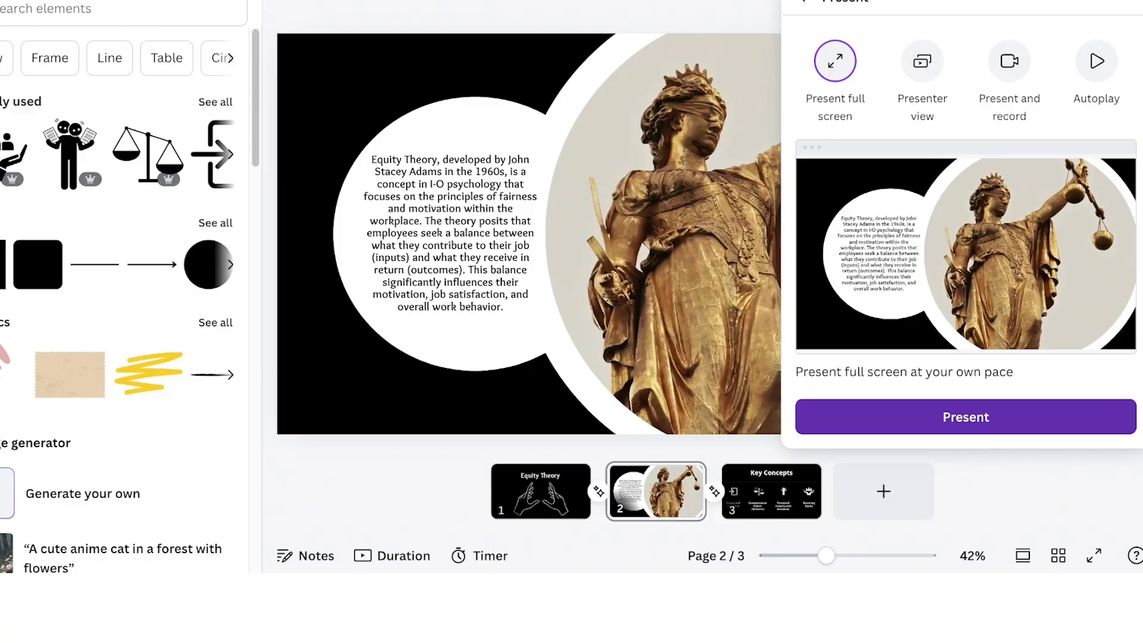
Preview the Key Concepts animation full screen, then add a blank fourth page after it
left_click(965, 512)
left_click(967, 513)
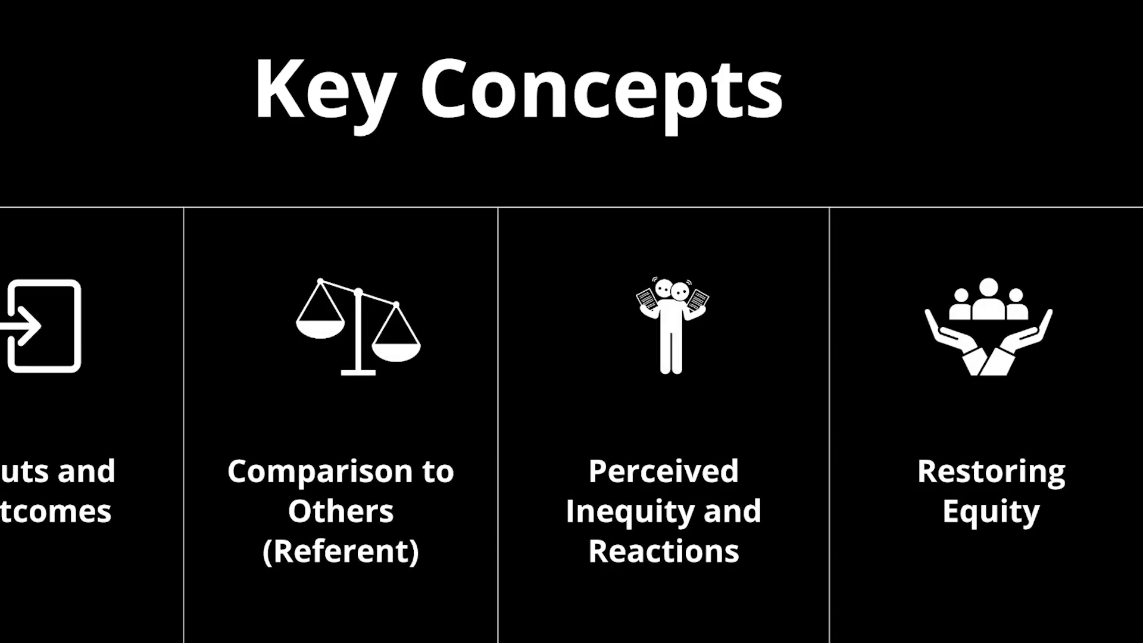
key("Escape")
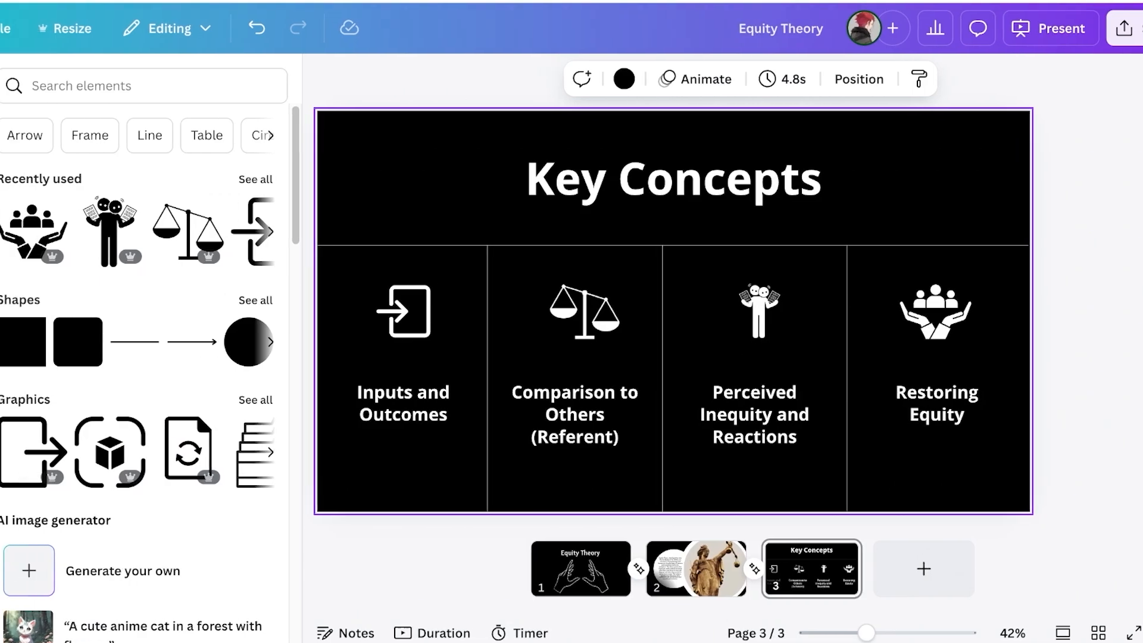
left_click(883, 568)
left_click(771, 569)
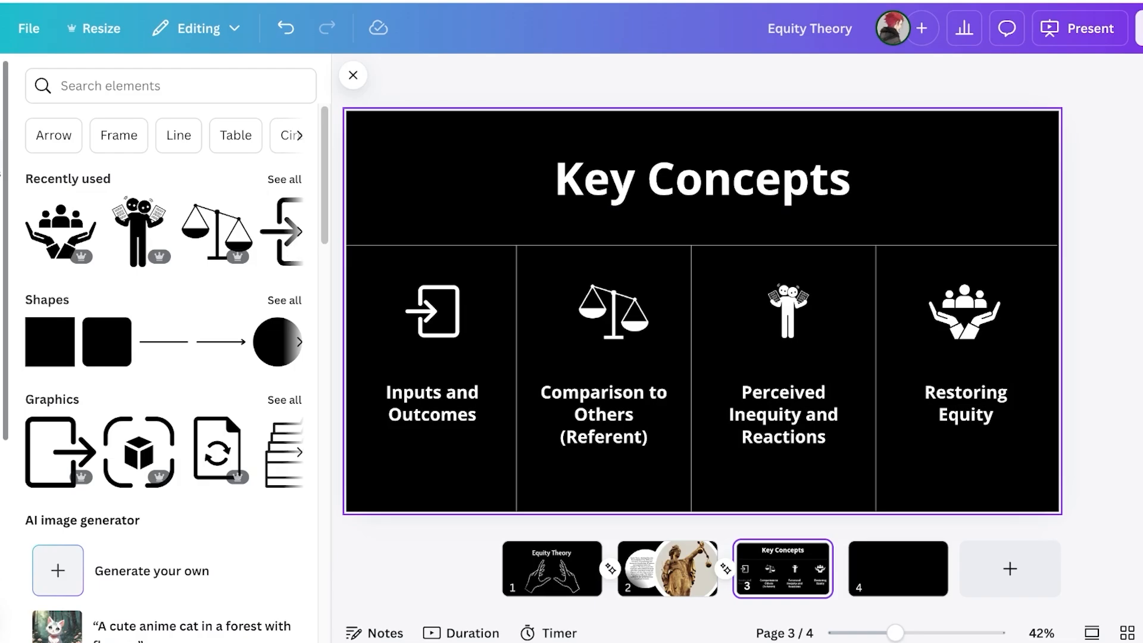
Italicize the bold, size-90 Key Concepts heading on page 3
left_click(0, 166)
left_click(1, 165)
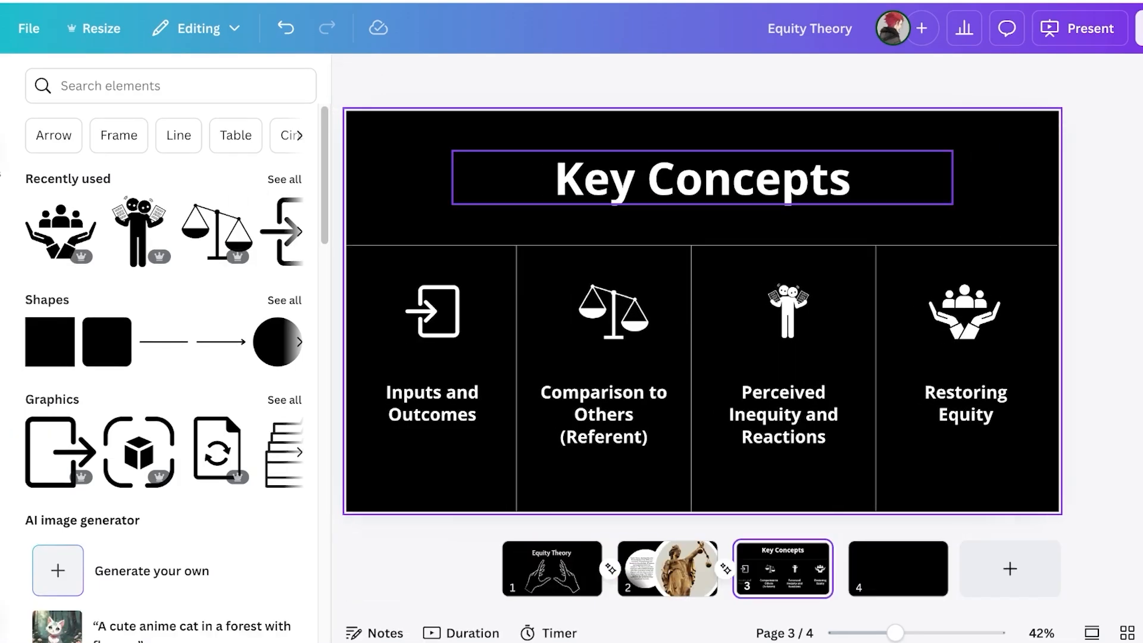
left_click(702, 178)
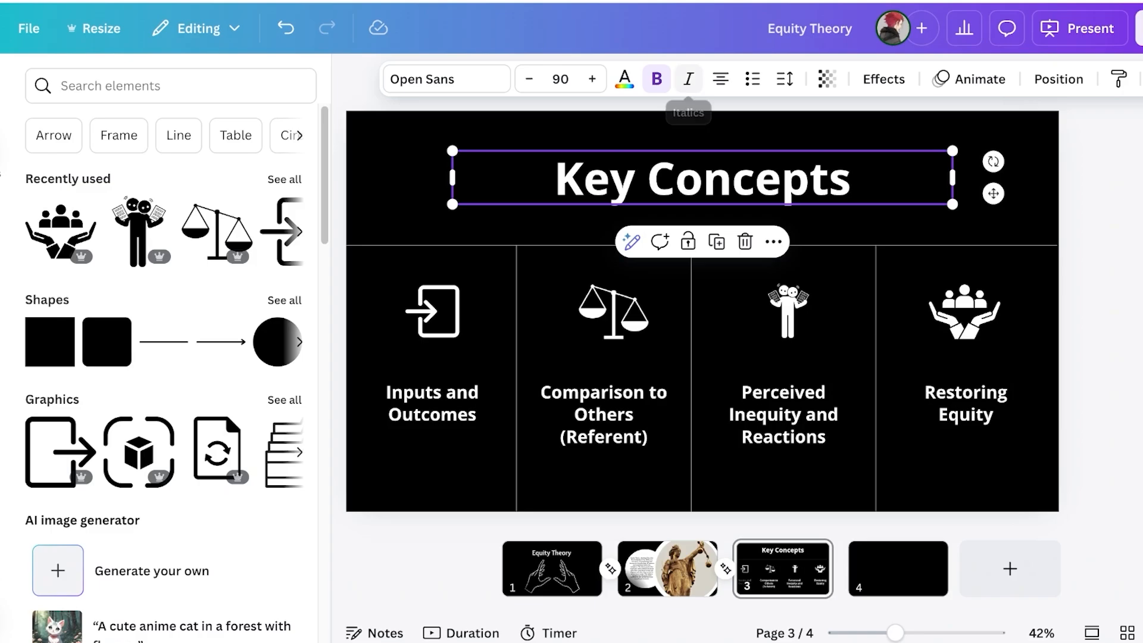
left_click(688, 79)
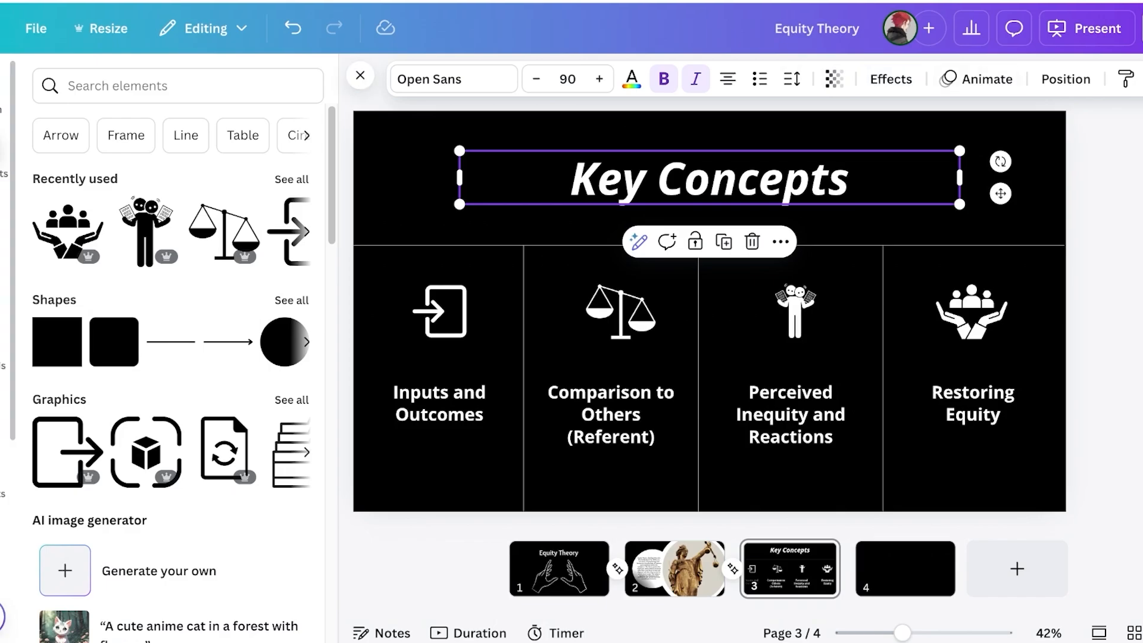
Search Elements for 'blob' and browse the Graphics results
left_click(213, 86)
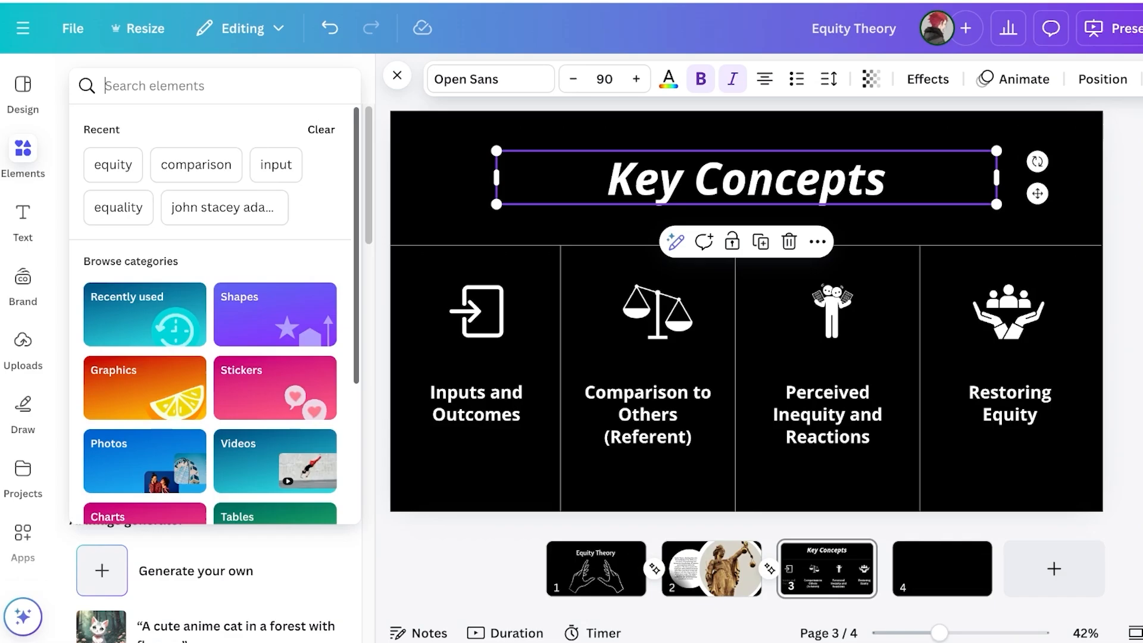
type("blob")
key("Return")
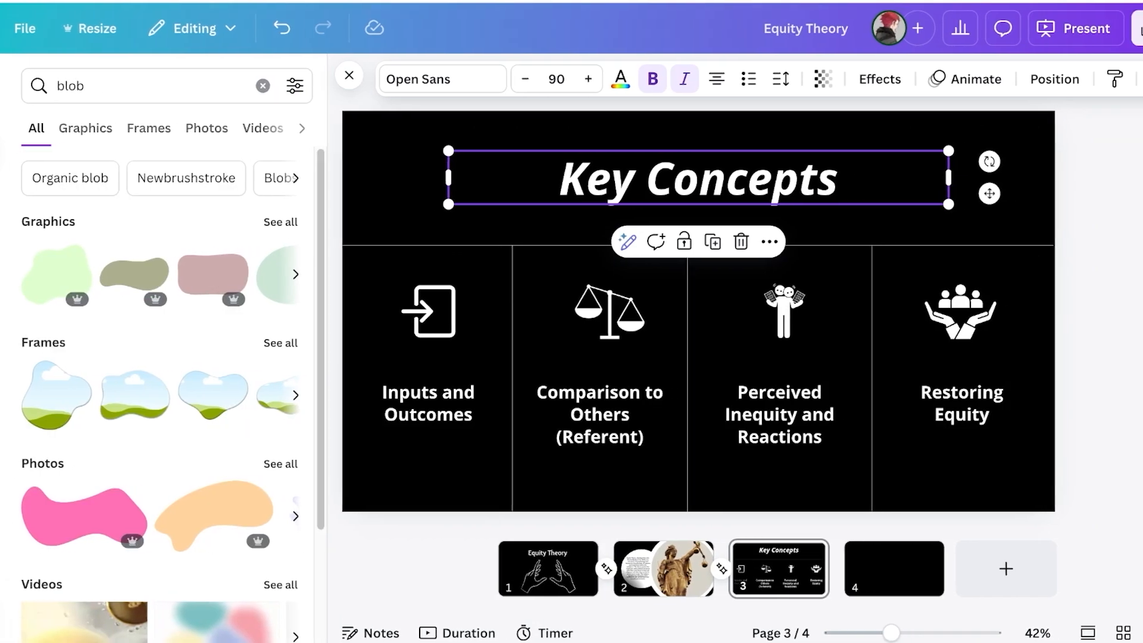
left_click(73, 128)
scroll(149, 239, "down", 12)
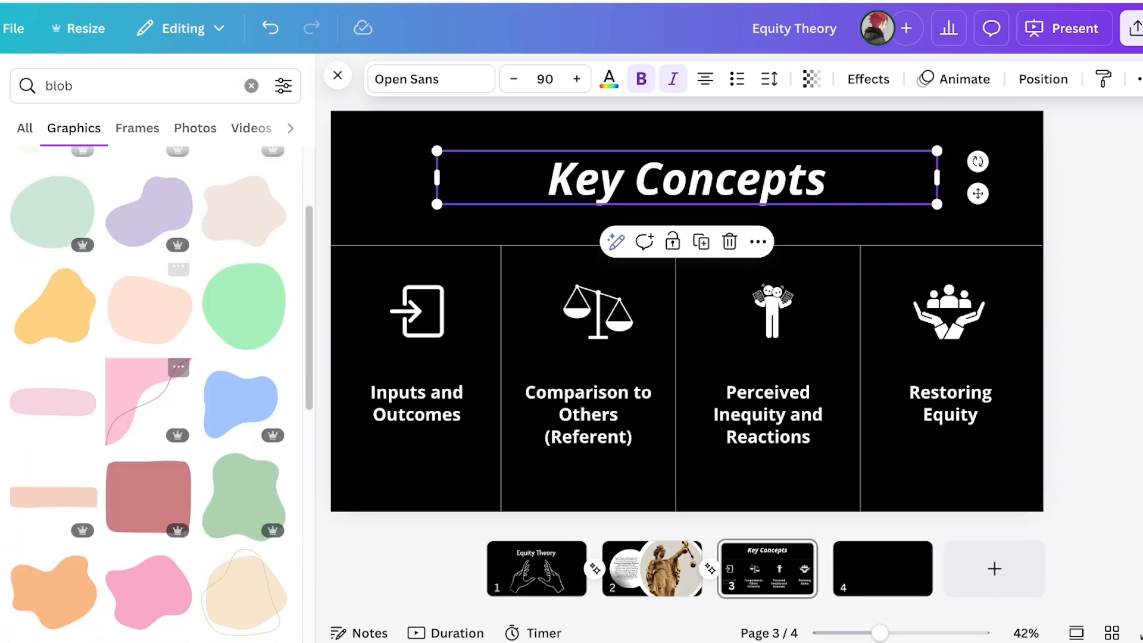
scroll(149, 298, "down", 5)
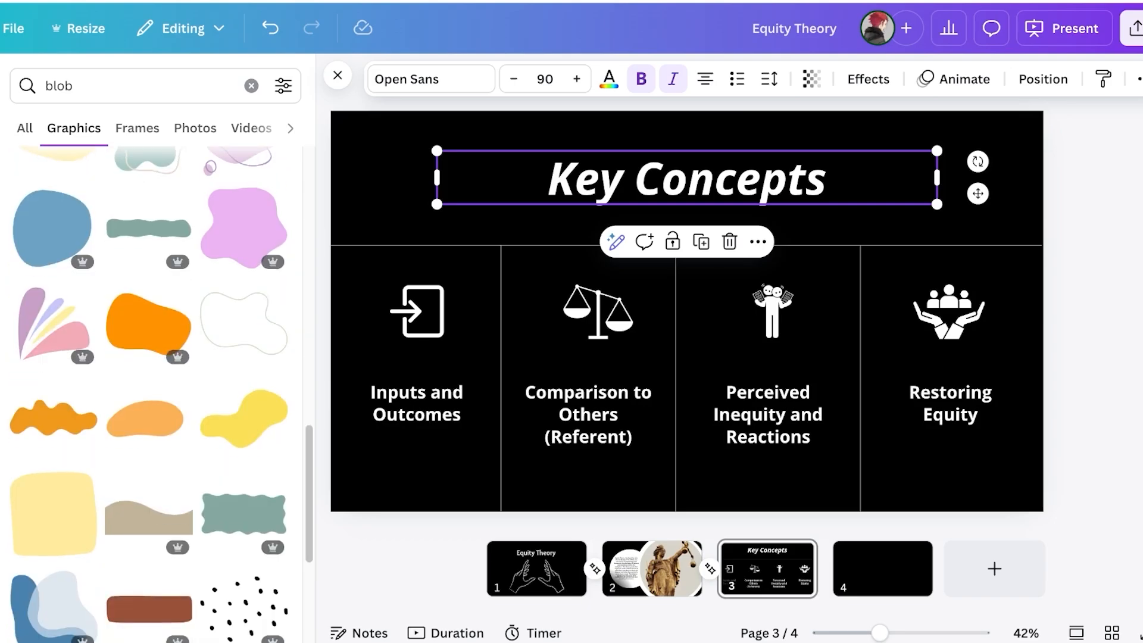
scroll(149, 322, "down", 3)
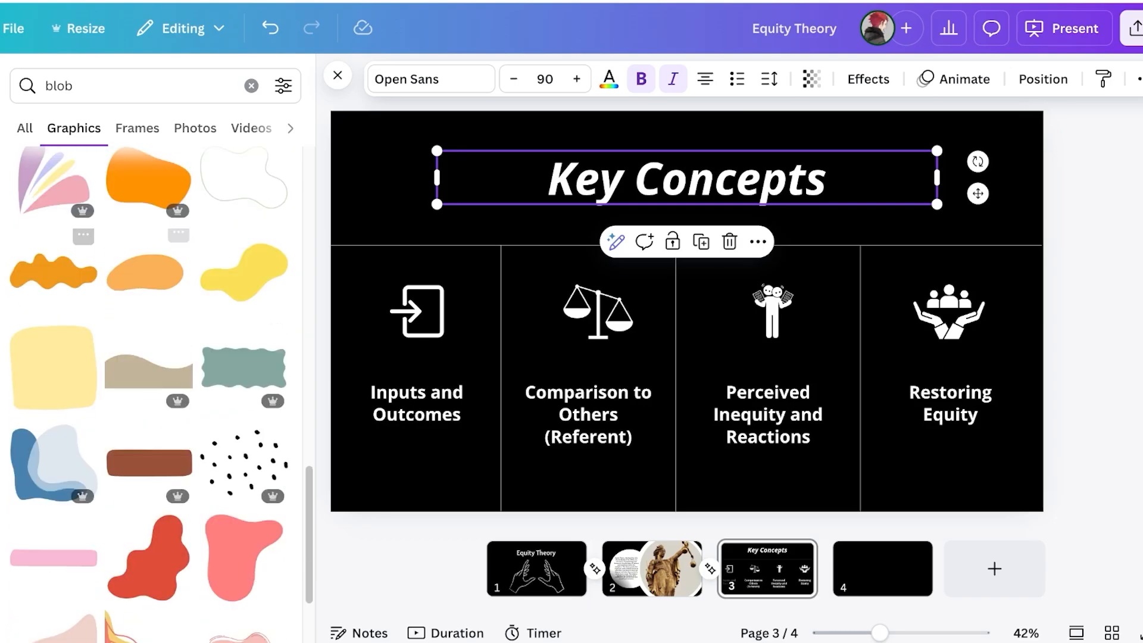
Add the orange wavy blob and place it behind the Key Concepts title, showing its colour options
left_click(54, 270)
left_click_drag(684, 316, 675, 180)
left_click(595, 78)
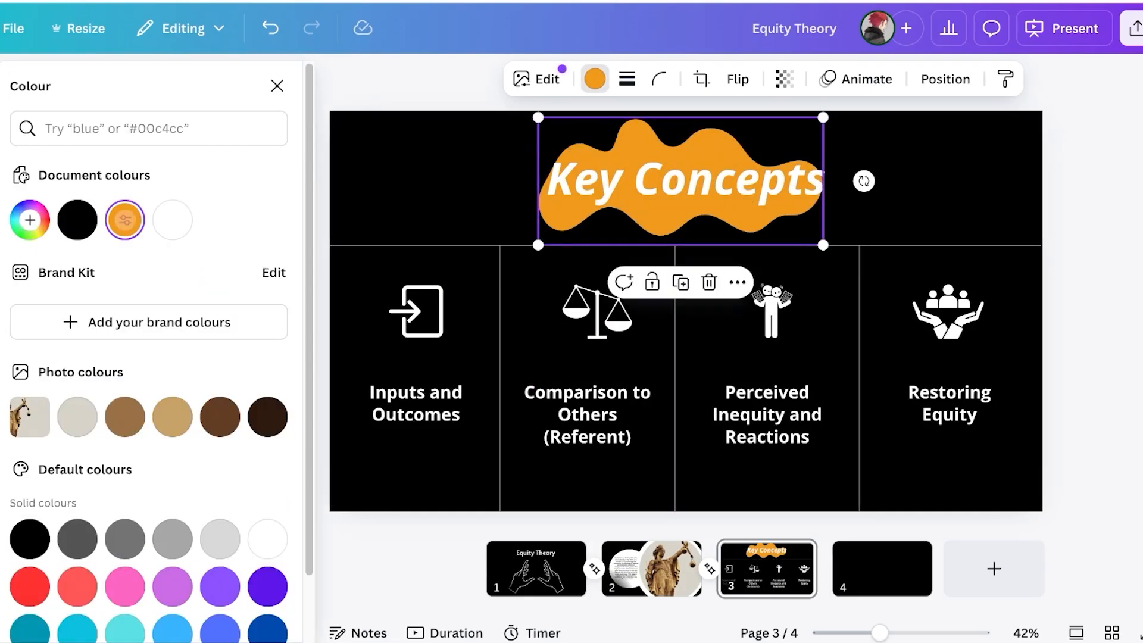
Try several swatches on the blob and settle on dark brown
left_click(173, 220)
left_click(77, 219)
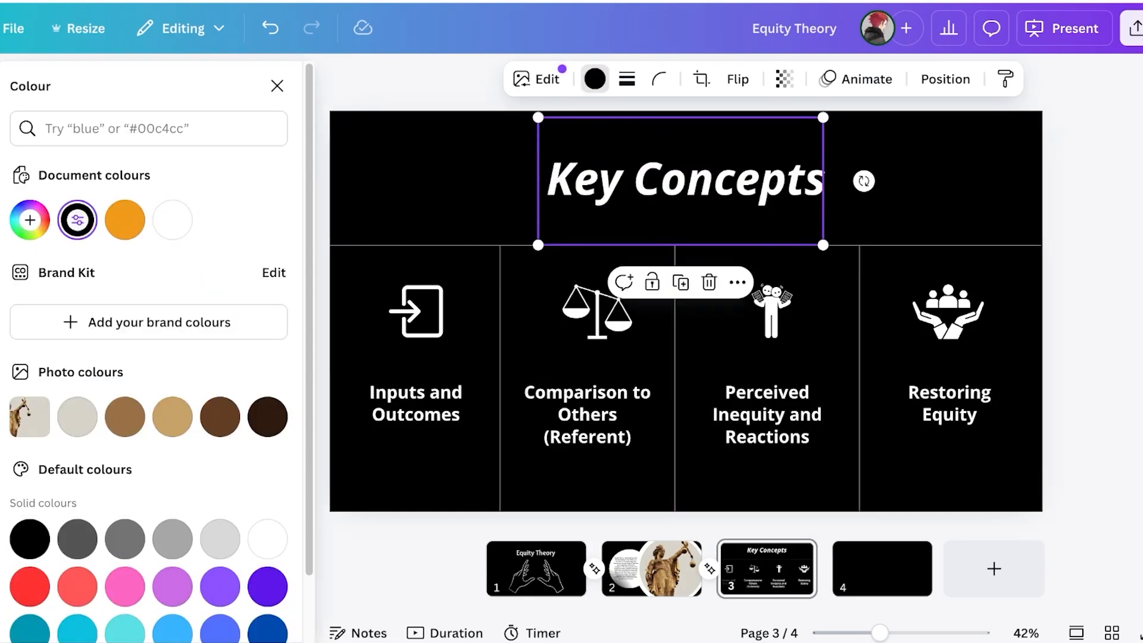
left_click(125, 416)
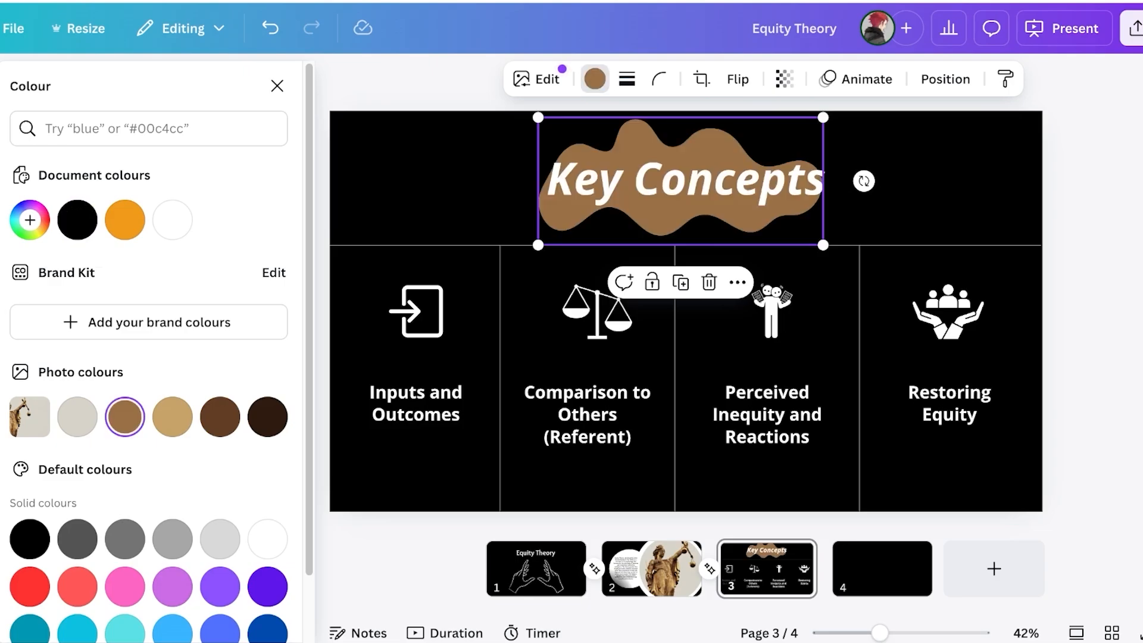
left_click(78, 417)
left_click(125, 417)
left_click(221, 417)
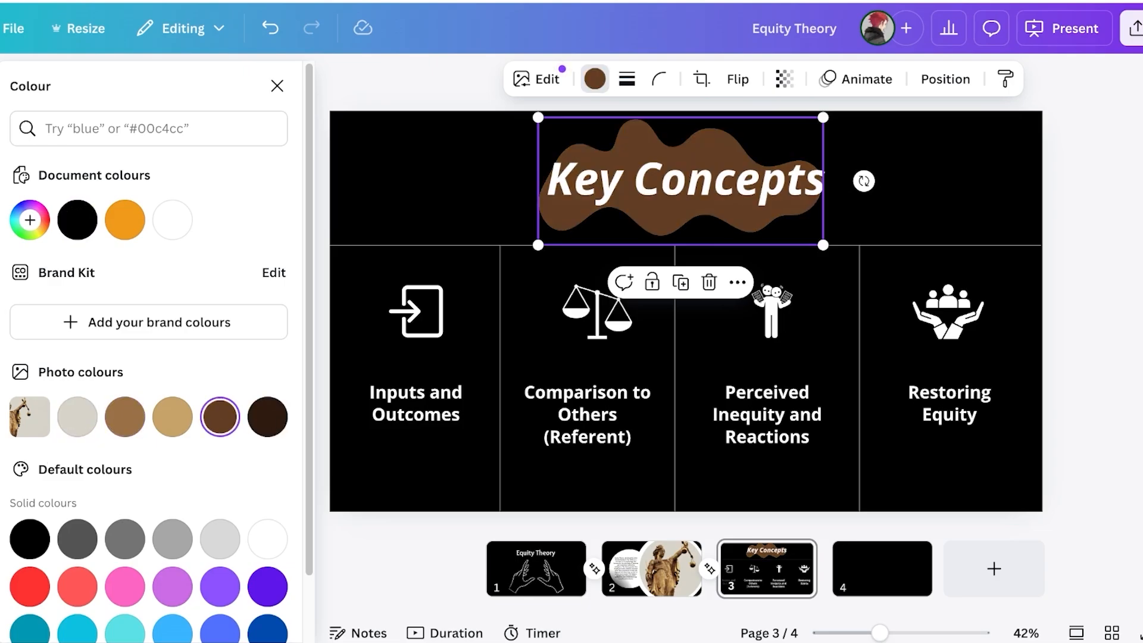
Enlarge the brown blob and centre it behind the Key Concepts title, then close the Colour panel
left_click_drag(538, 117, 453, 79)
left_click_drag(571, 173, 620, 188)
left_click(277, 86)
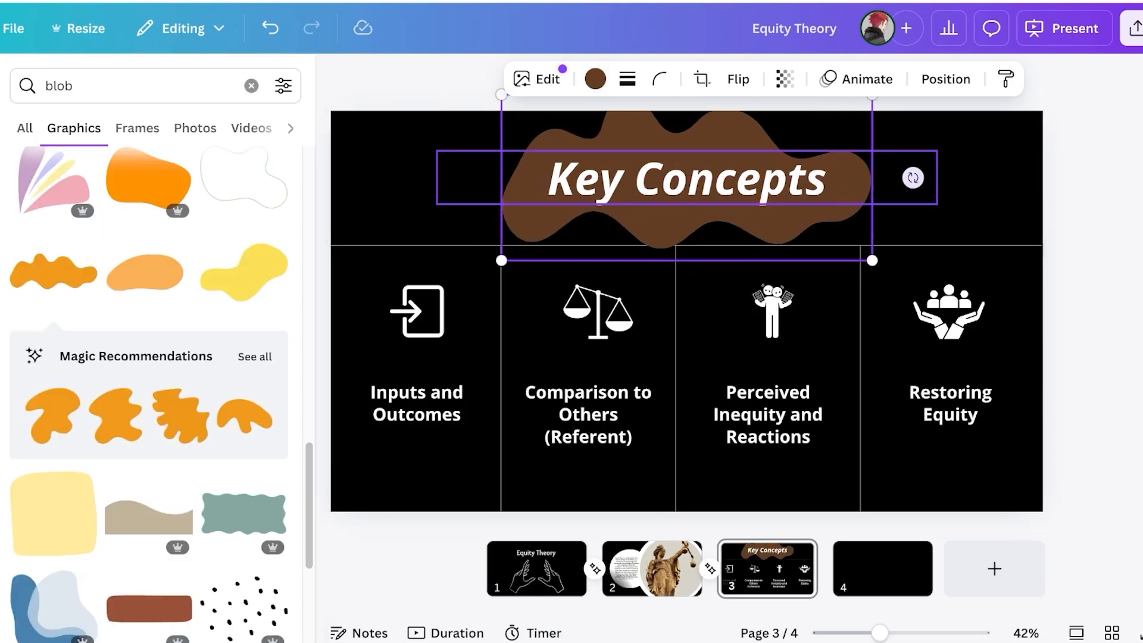
scroll(149, 345, "down", 7)
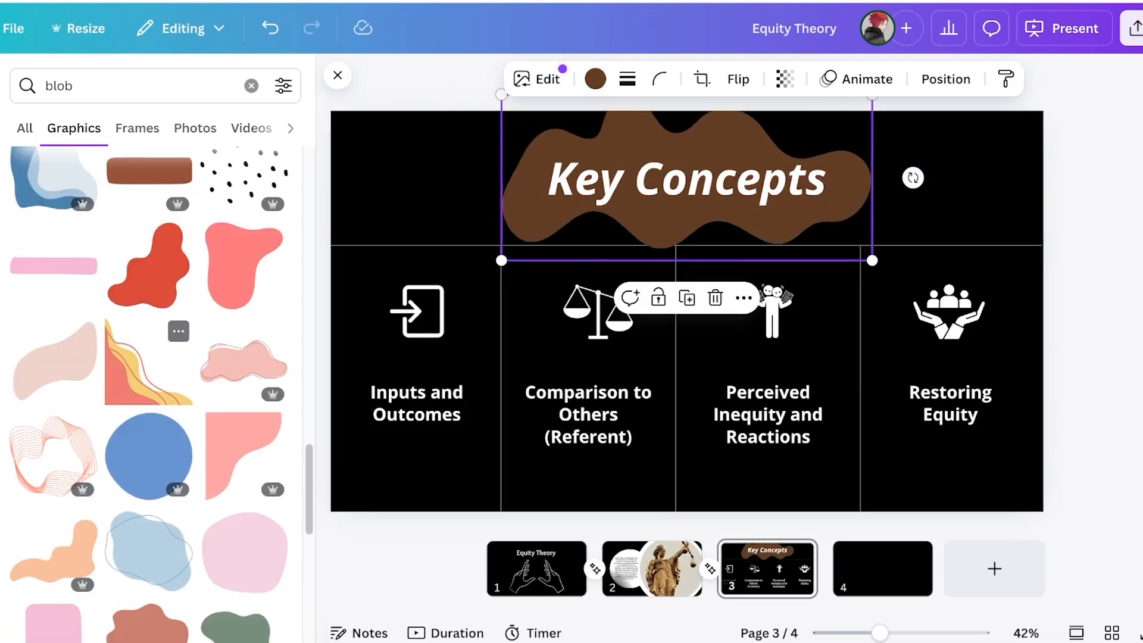
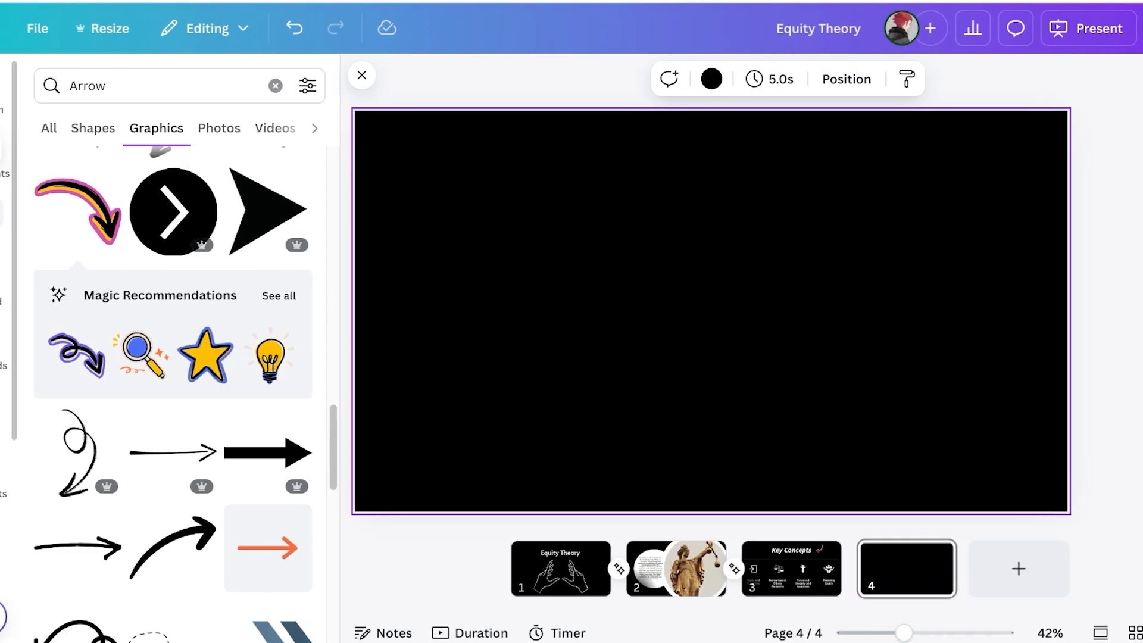
Add a heading text box to slide 4 reading 'EQUITY'
left_click(24, 219)
left_click(210, 340)
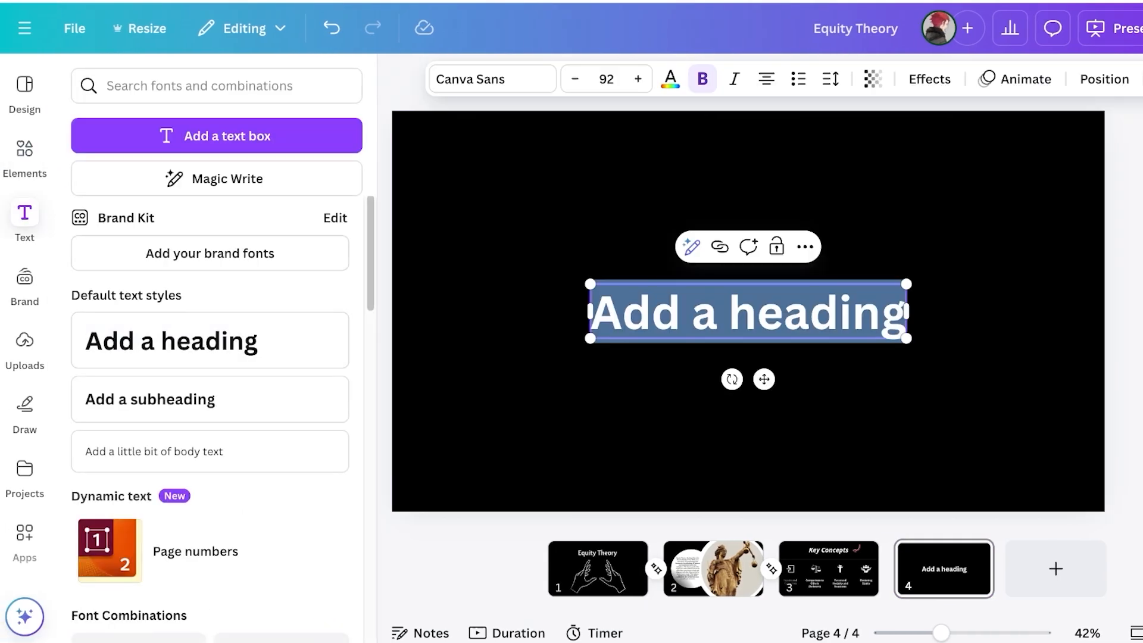
type("EQUITY")
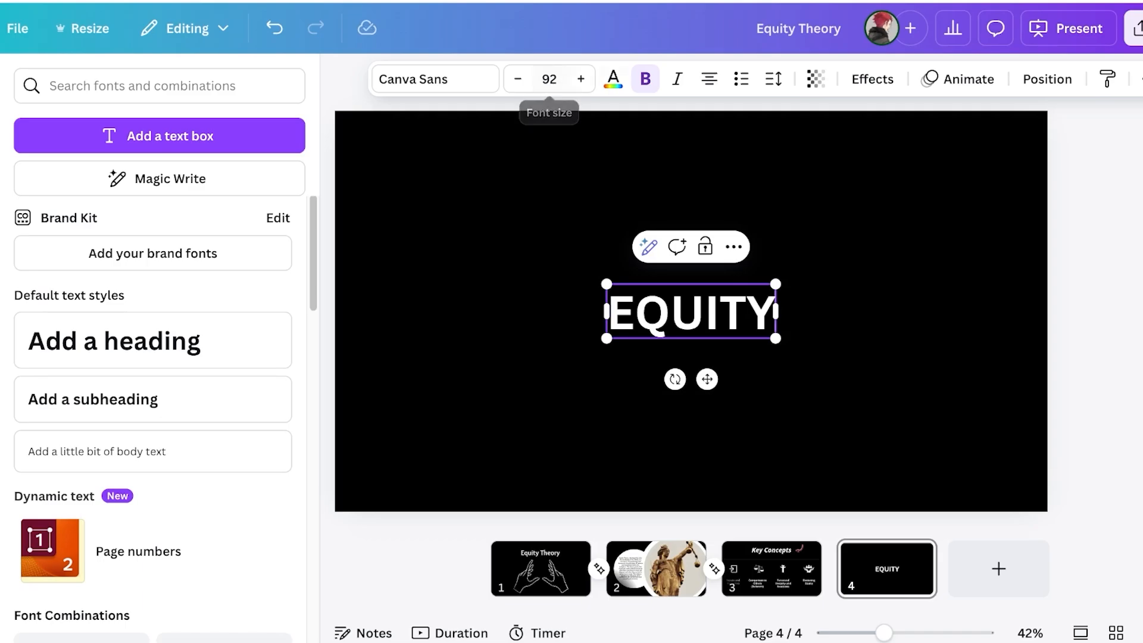
Enlarge the white EQUITY heading to size 367 and snap it to the slide's bottom edge
left_click(613, 78)
left_click_drag(775, 284, 1046, 197)
left_click_drag(896, 272, 735, 323)
left_click(774, 272)
left_click(601, 238)
left_click_drag(957, 395, 1028, 516)
left_click_drag(497, 349, 360, 305)
mouse_move(410, 369)
left_mouse_down()
mouse_move(411, 383)
mouse_move(414, 358)
left_mouse_up()
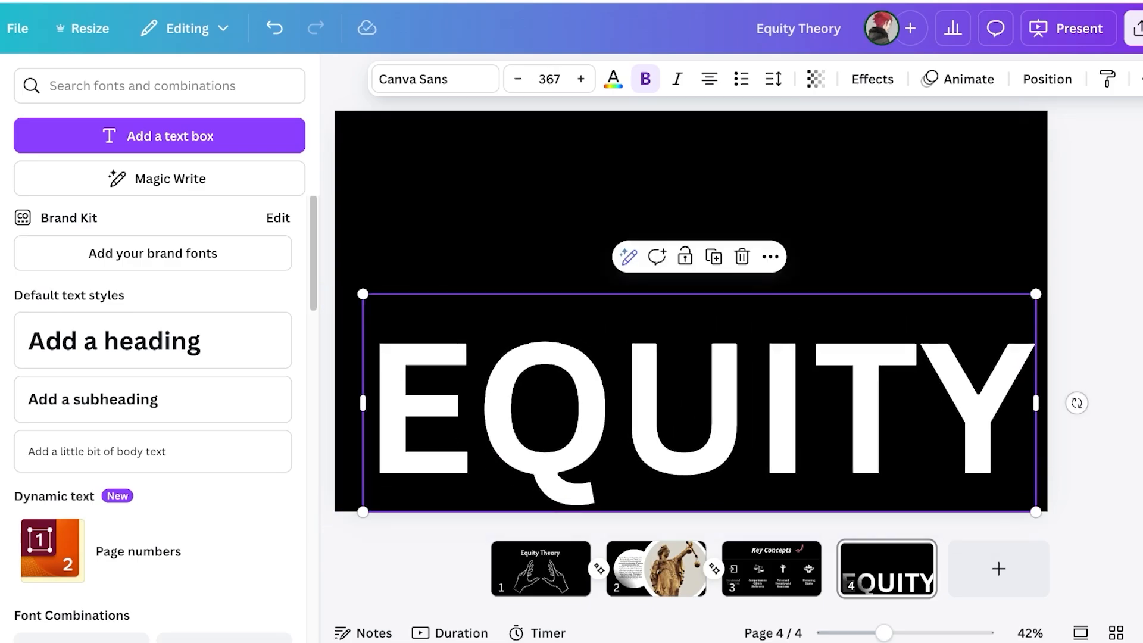
Search elements for 'LINE', then remove the first line graphic that was added
left_click(27, 155)
left_click(122, 85)
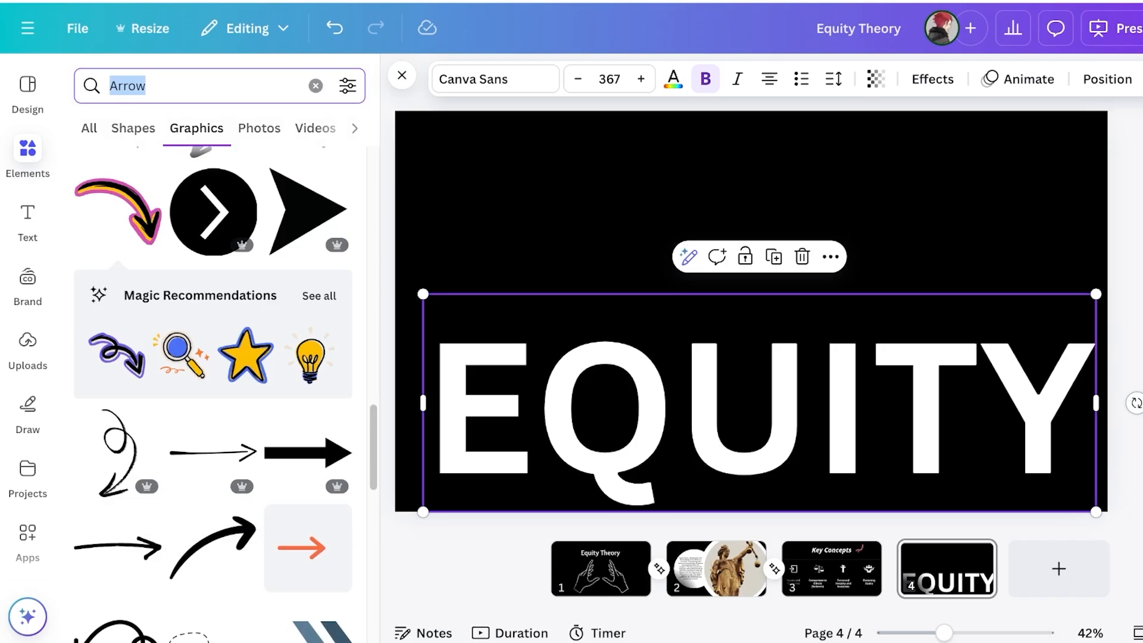
type("LINE")
key("Return")
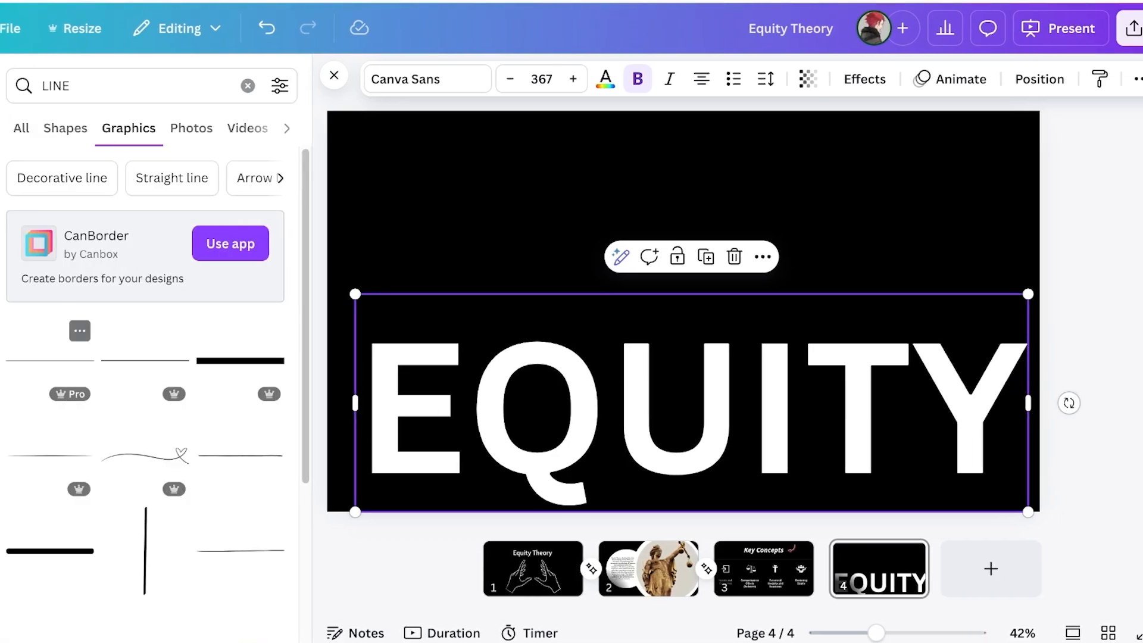
left_click(50, 361)
left_click(711, 272)
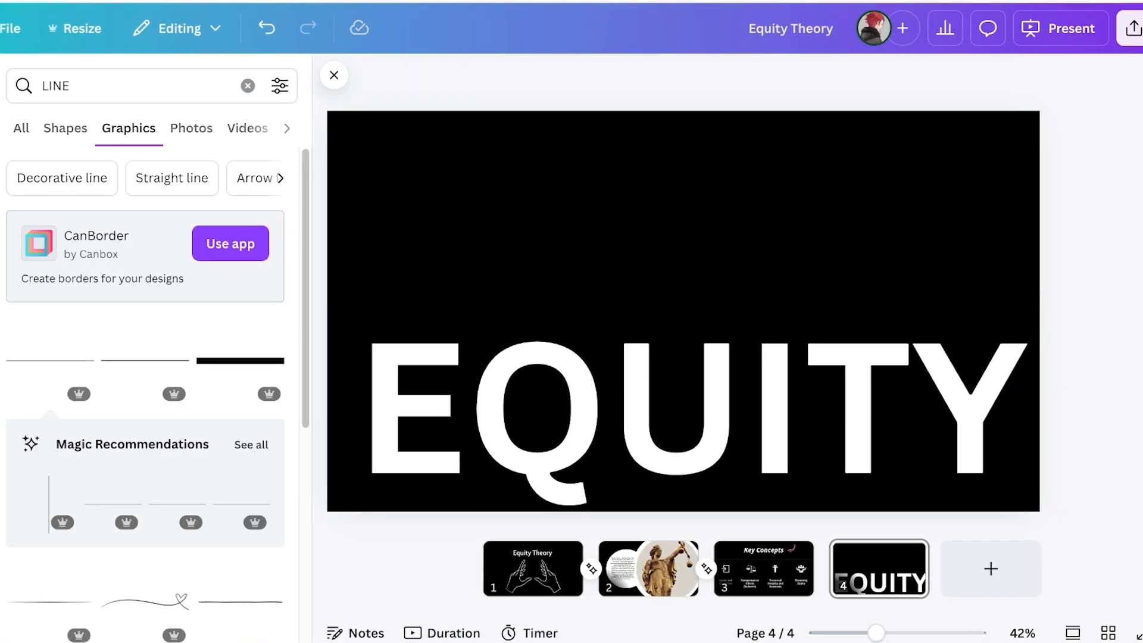
Add a plain white line from the Shapes results
left_click(21, 128)
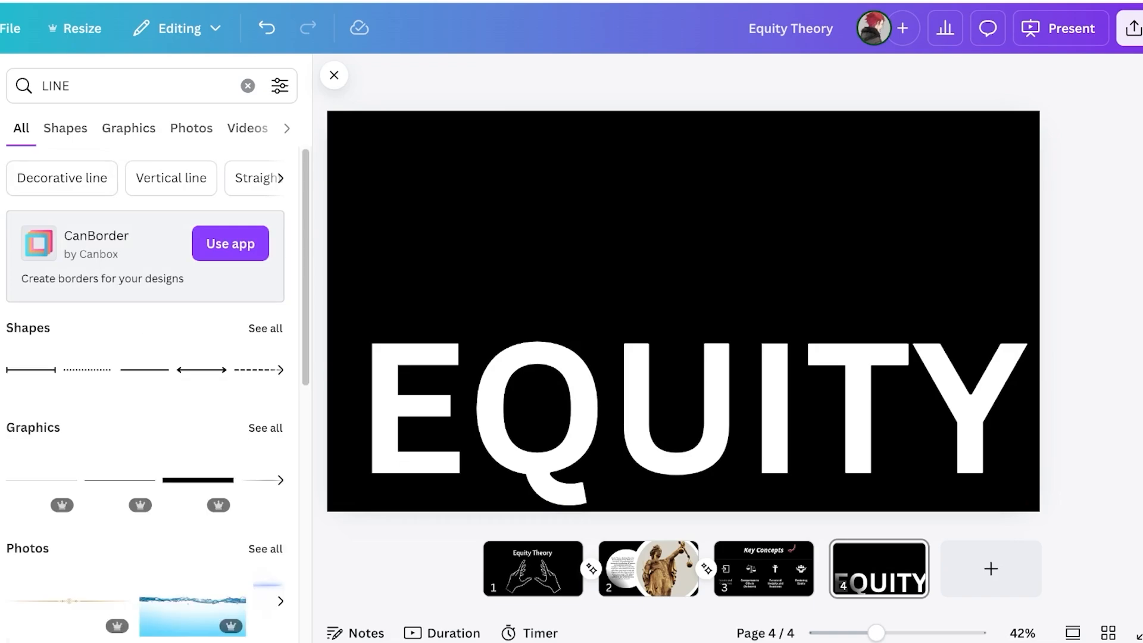
left_click(65, 128)
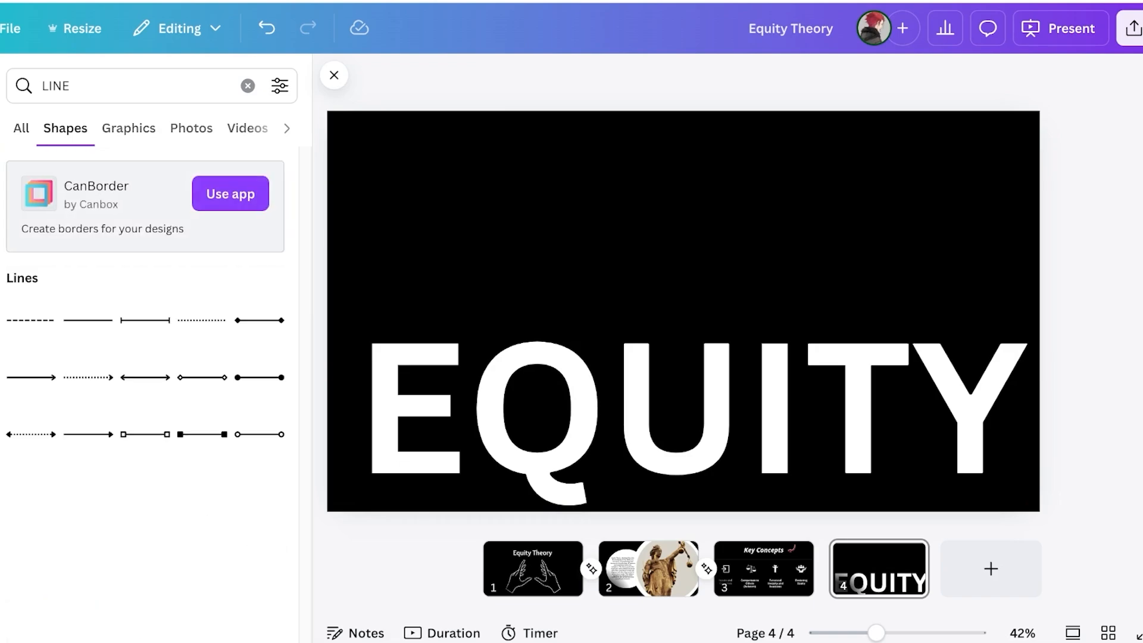
left_click(88, 320)
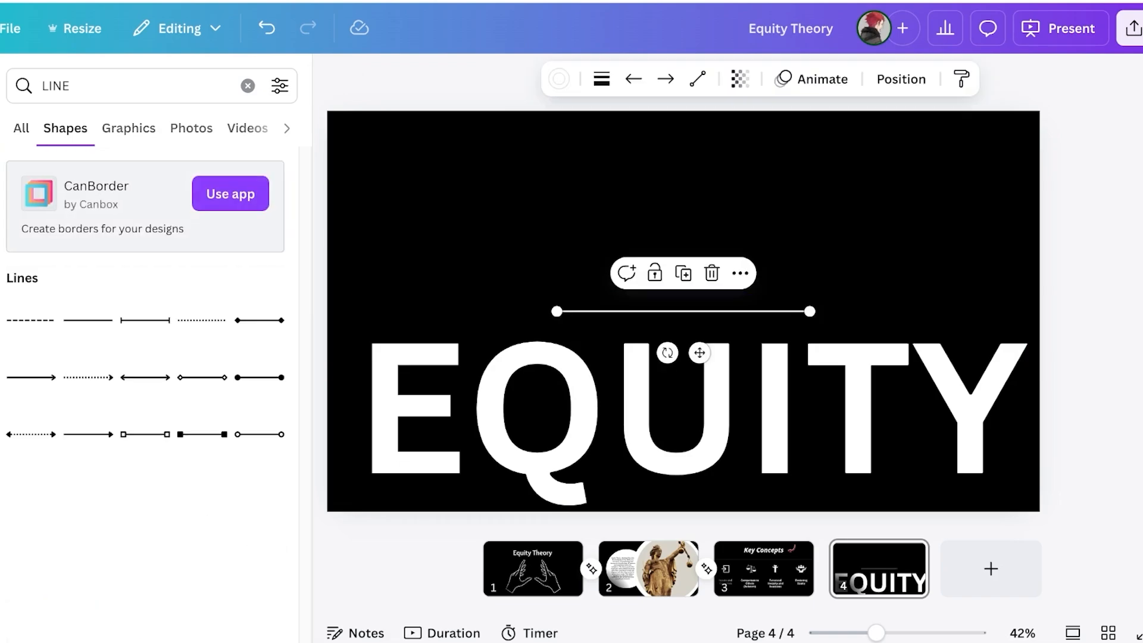
Move the line above EQUITY and stretch it edge to edge across the slide
left_click_drag(699, 352, 699, 282)
left_click_drag(809, 241, 1090, 241)
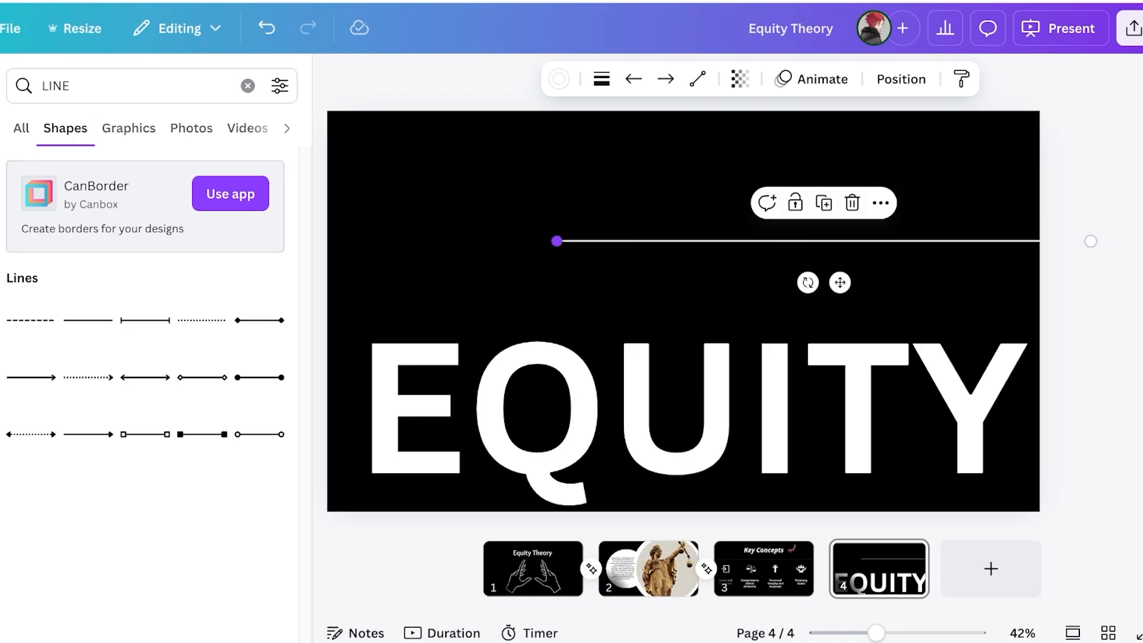
left_click_drag(556, 241, 326, 241)
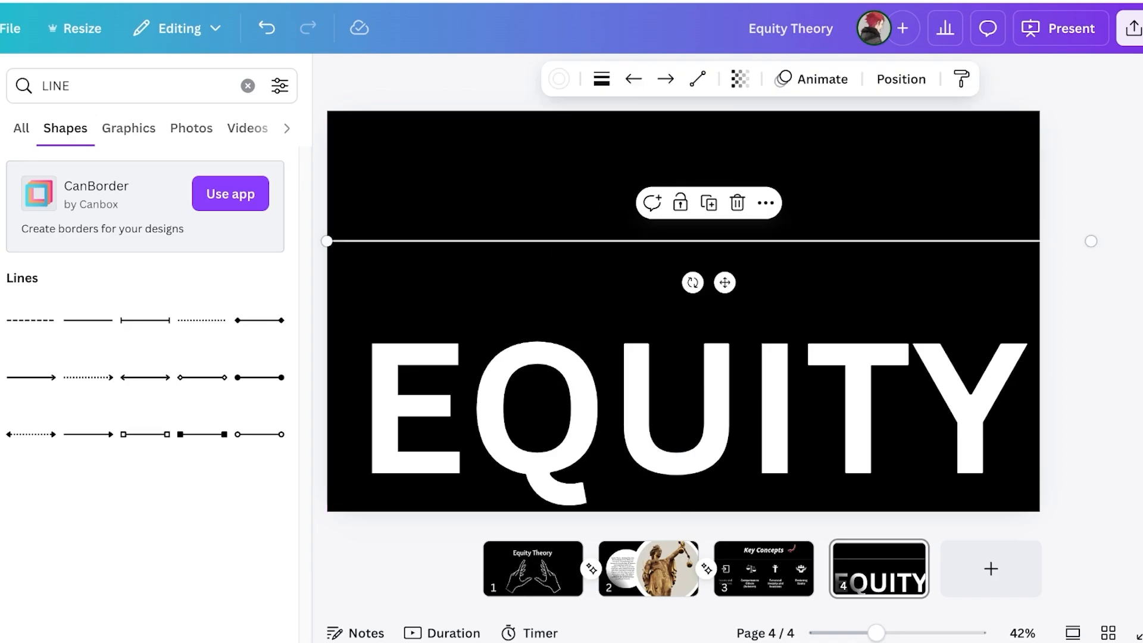
left_click_drag(1091, 241, 1089, 241)
left_click(1089, 241)
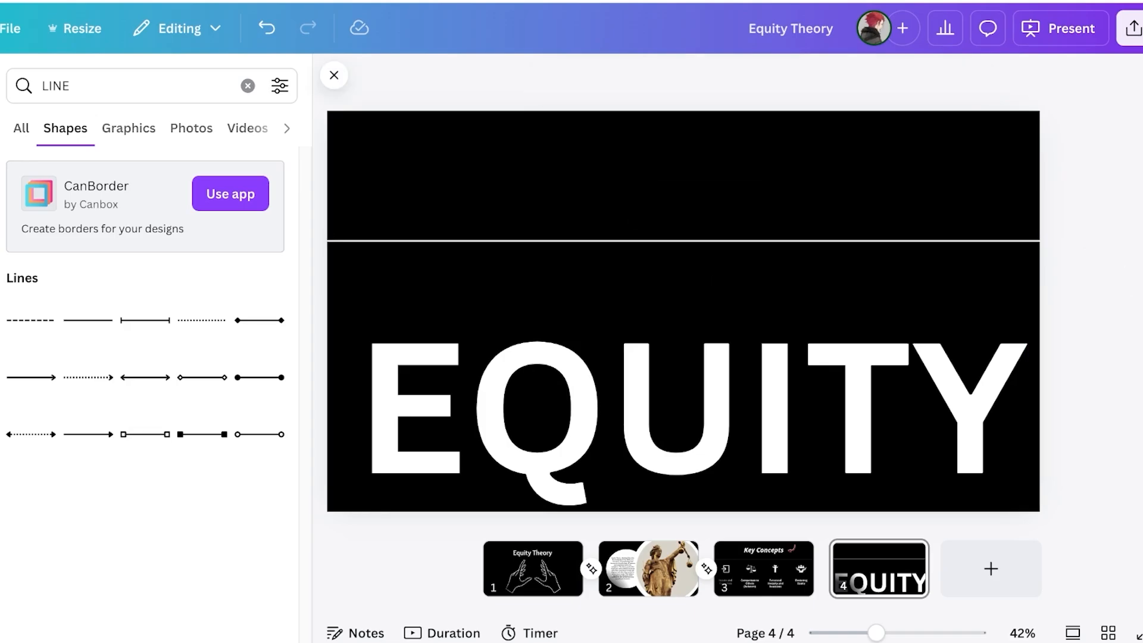
left_click(1, 148)
left_click(247, 85)
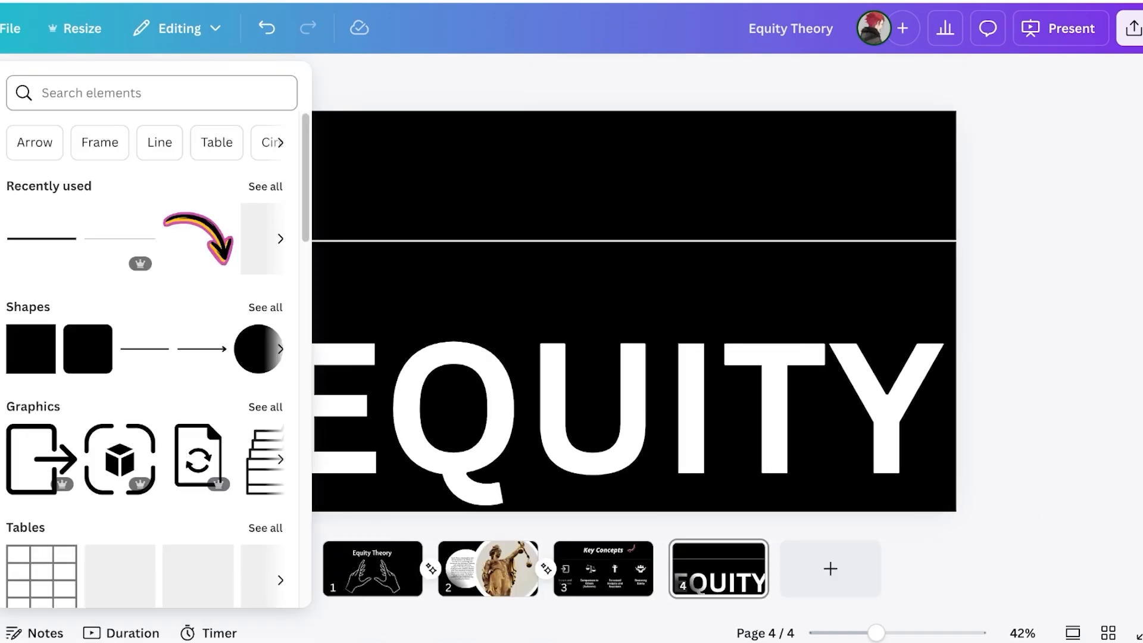
type("SQUARE")
key("Return")
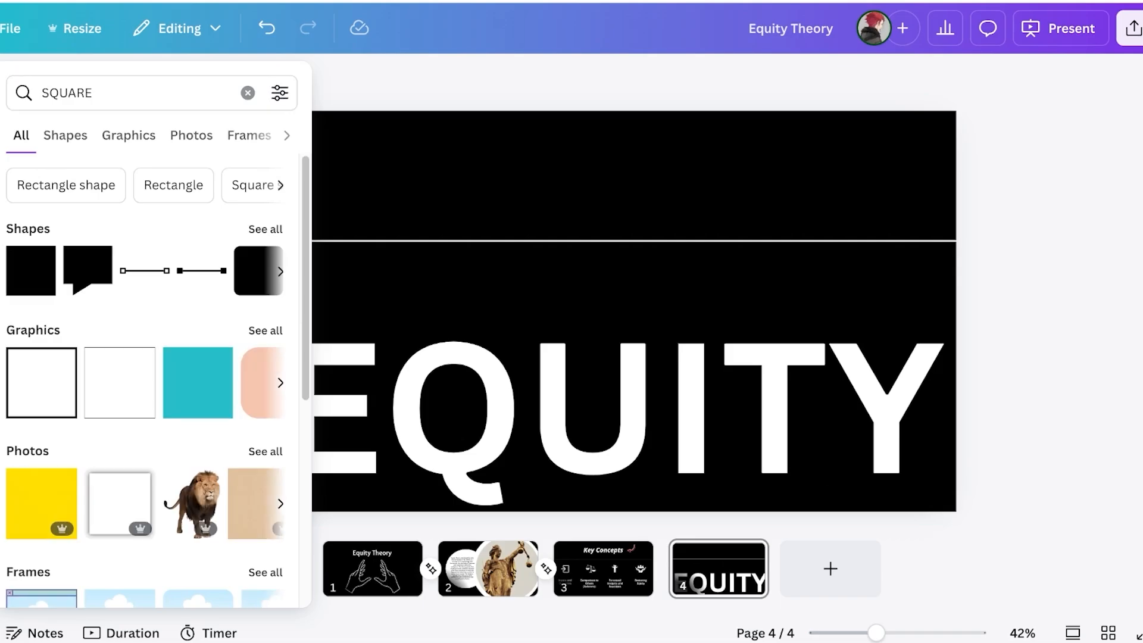
mouse_move(1, 217)
left_click(1, 148)
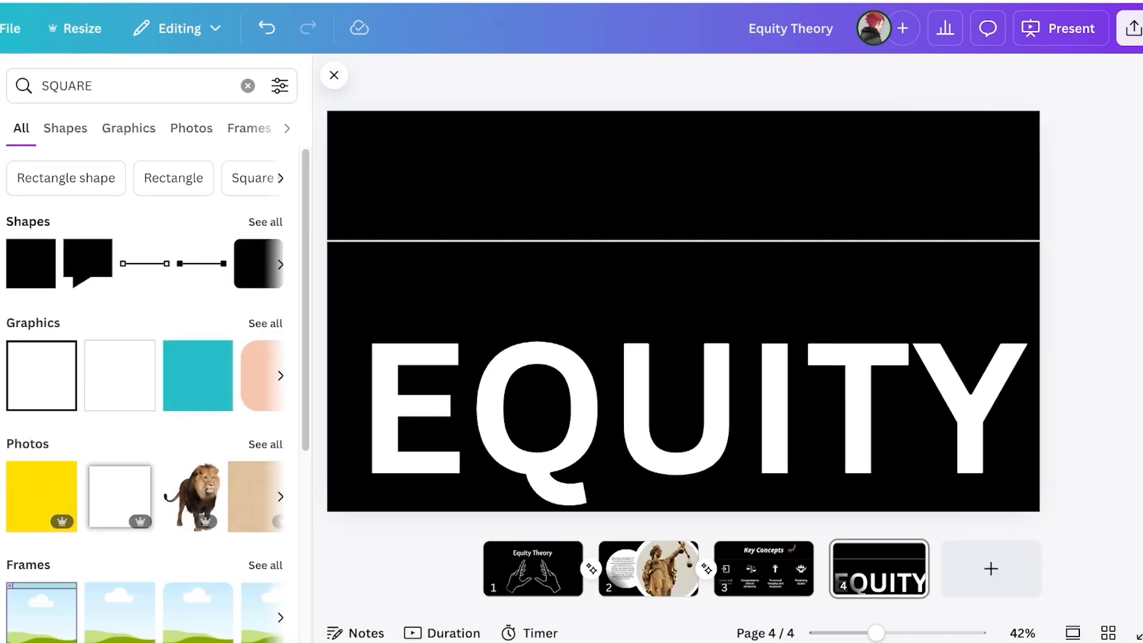
left_click(42, 253)
left_click(31, 264)
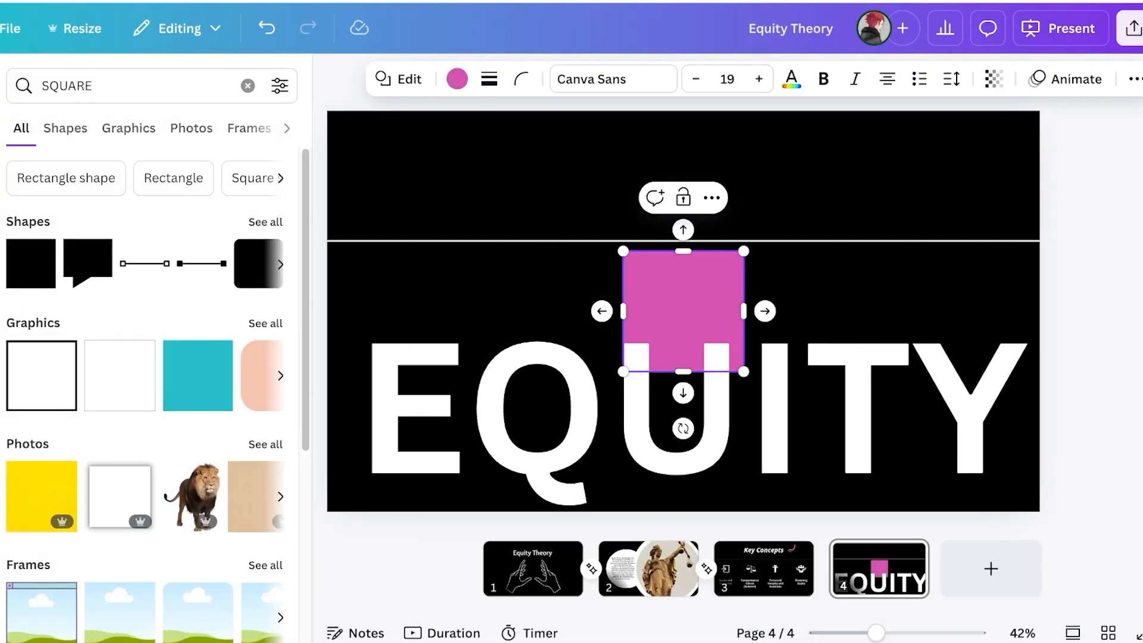
left_click(538, 411)
left_click(683, 176)
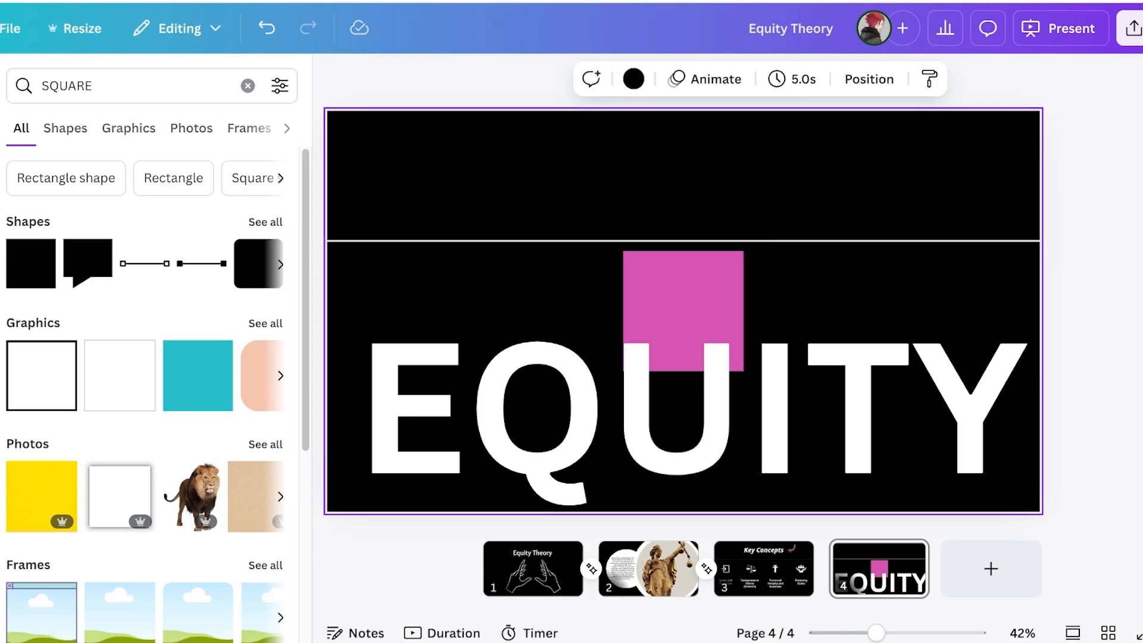
left_click(683, 410)
left_click(683, 177)
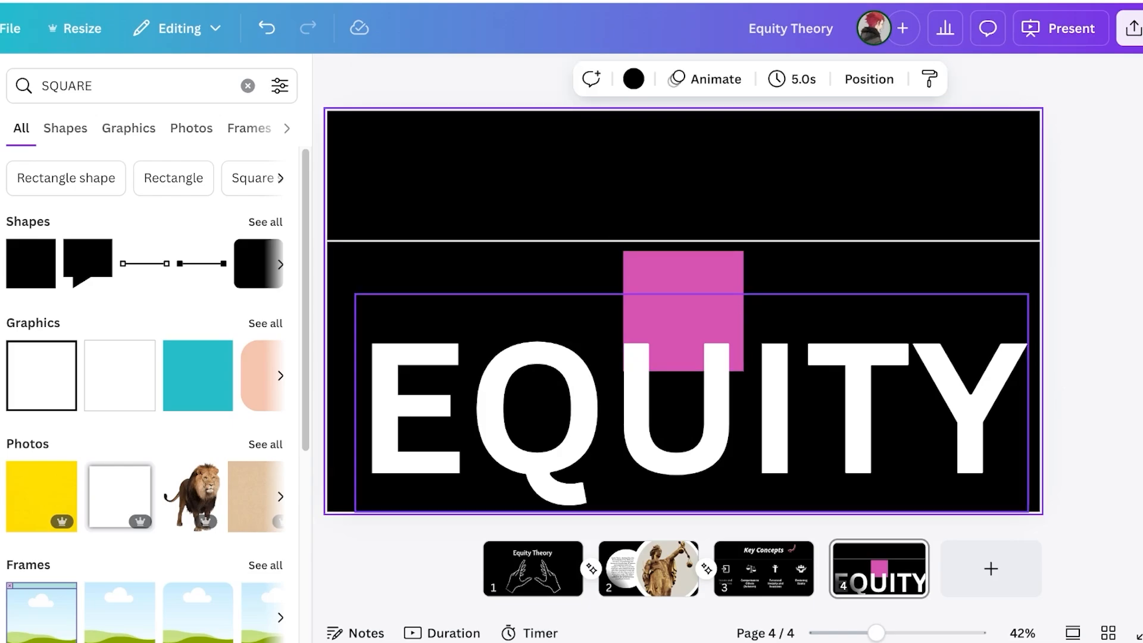
left_click(684, 280)
left_click_drag(683, 311, 388, 302)
left_click(456, 78)
left_click(169, 464)
left_click_drag(466, 301, 458, 302)
left_click_drag(345, 300, 366, 301)
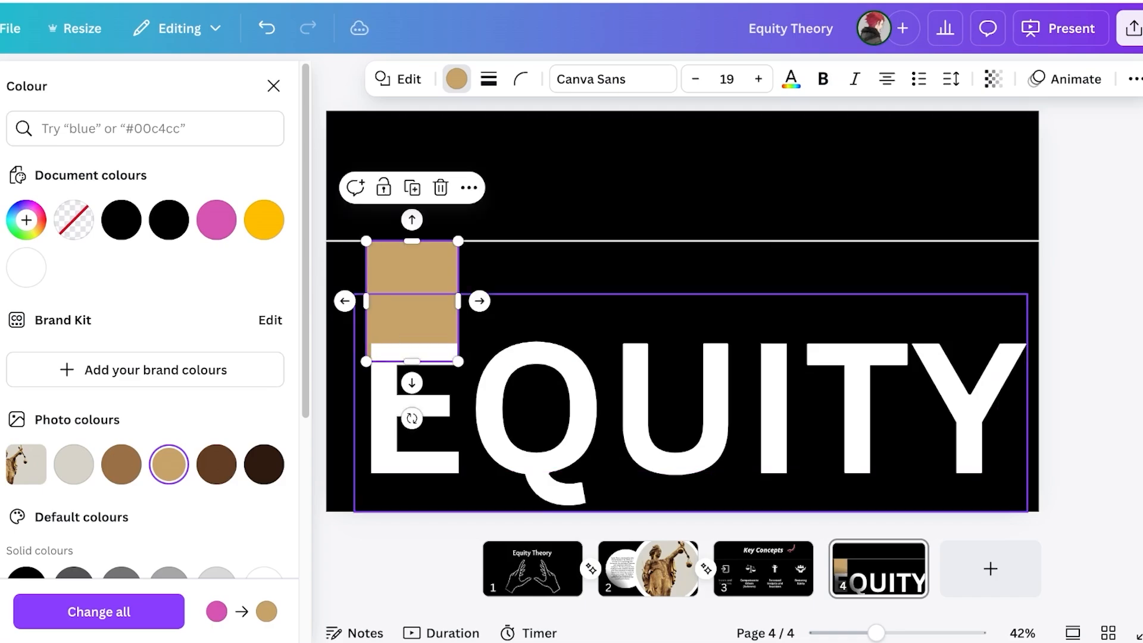
left_click_drag(411, 362, 412, 343)
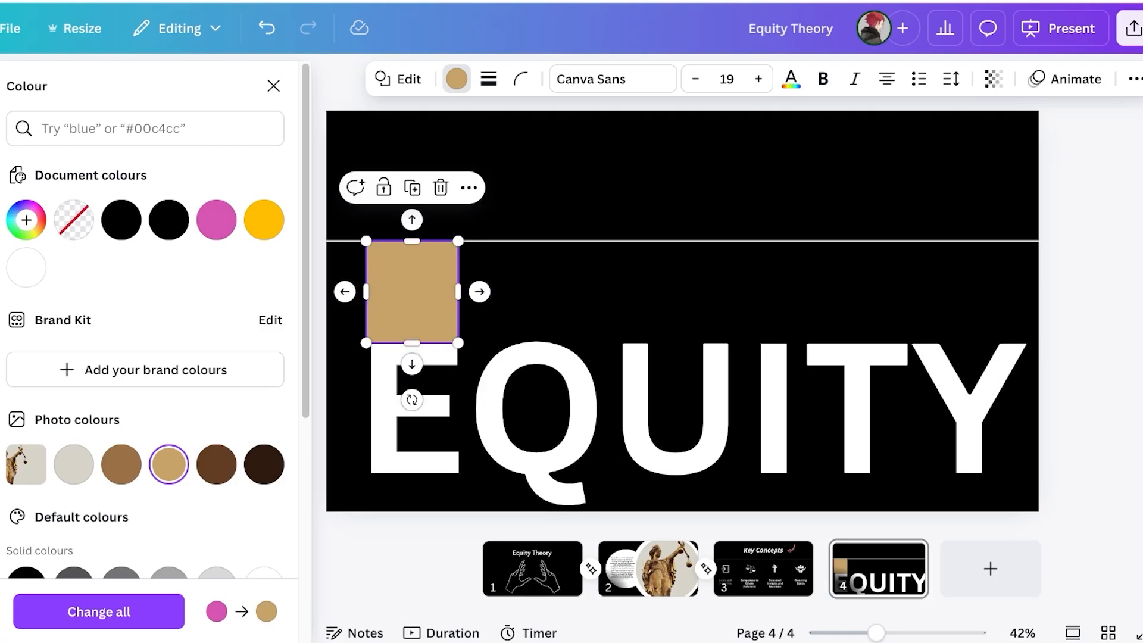
left_click_drag(412, 303, 412, 315)
key("Delete")
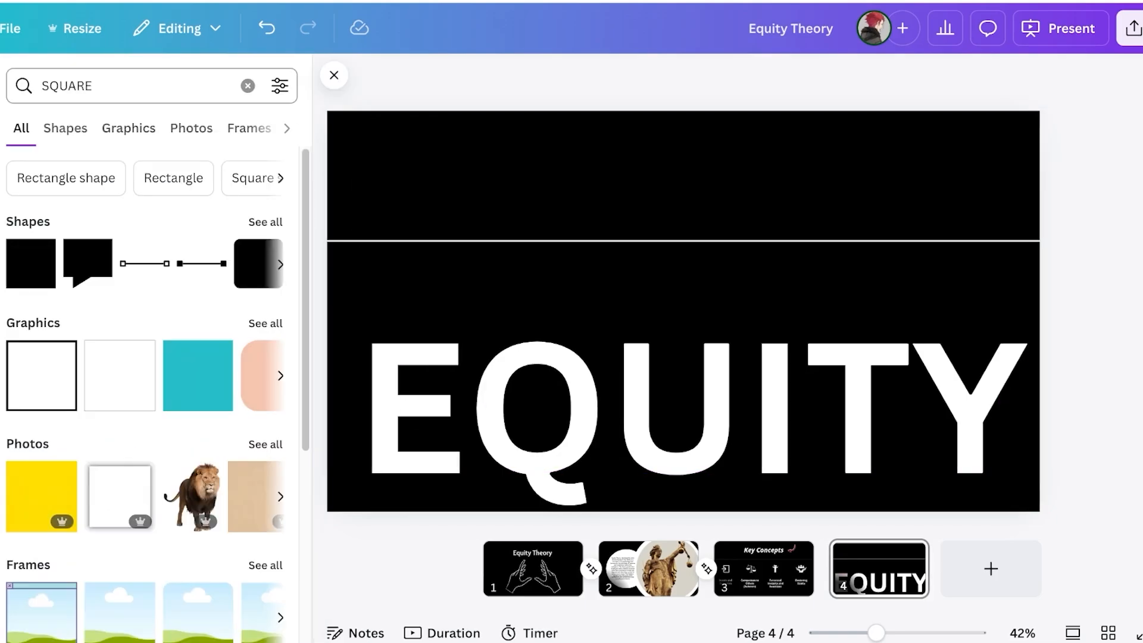
Search elements for 'line' and add a solid white line to slide 4
left_click(248, 86)
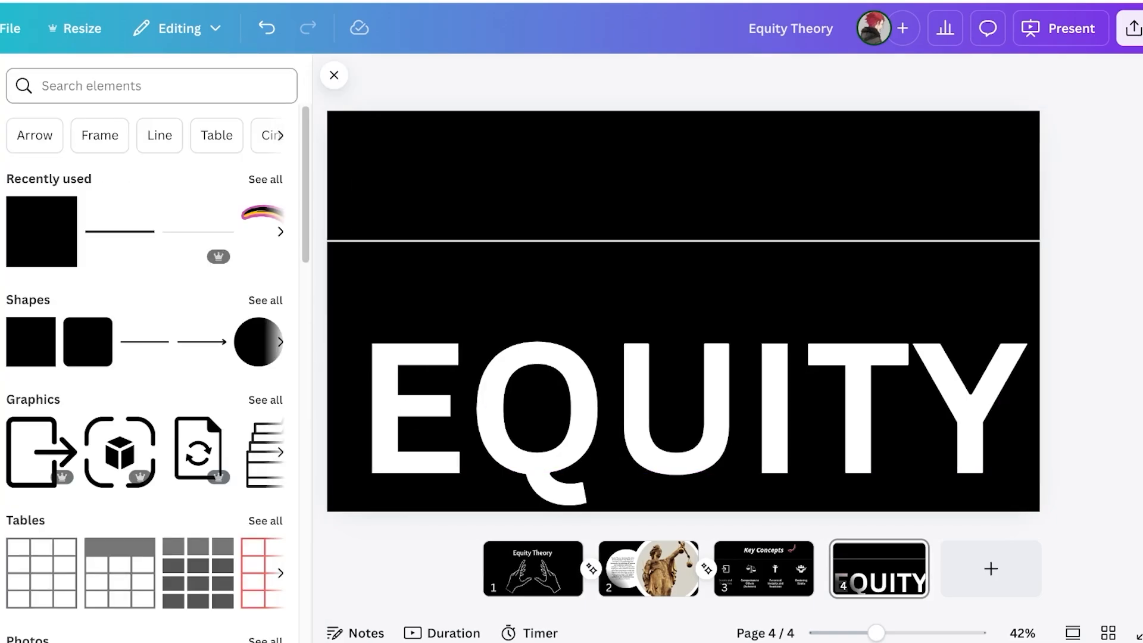
type("line")
key("Return")
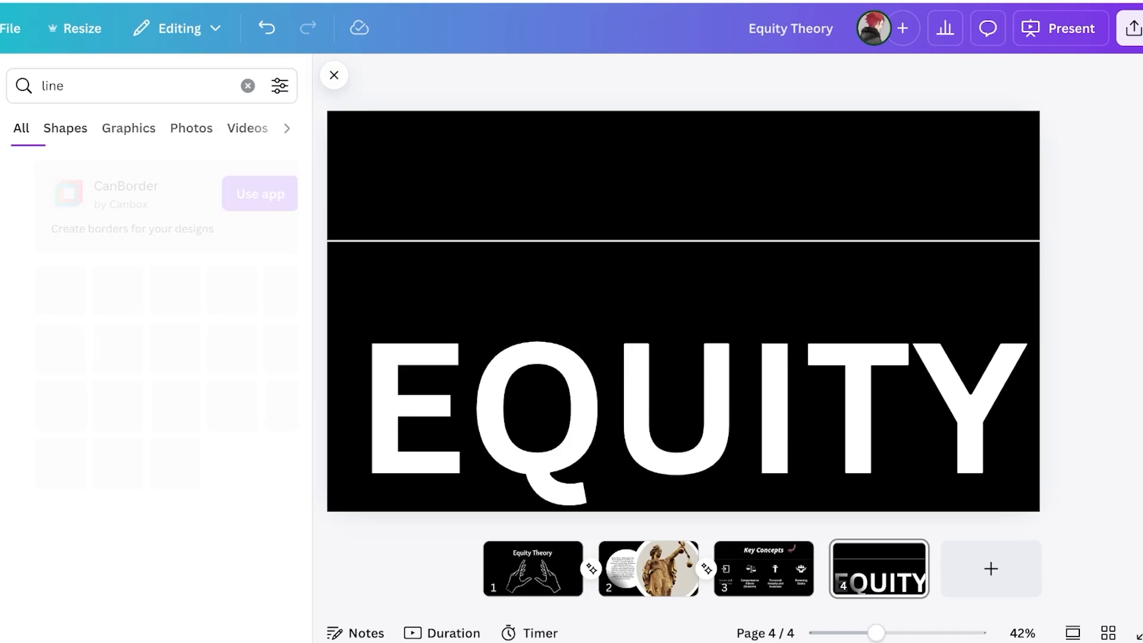
left_click(88, 321)
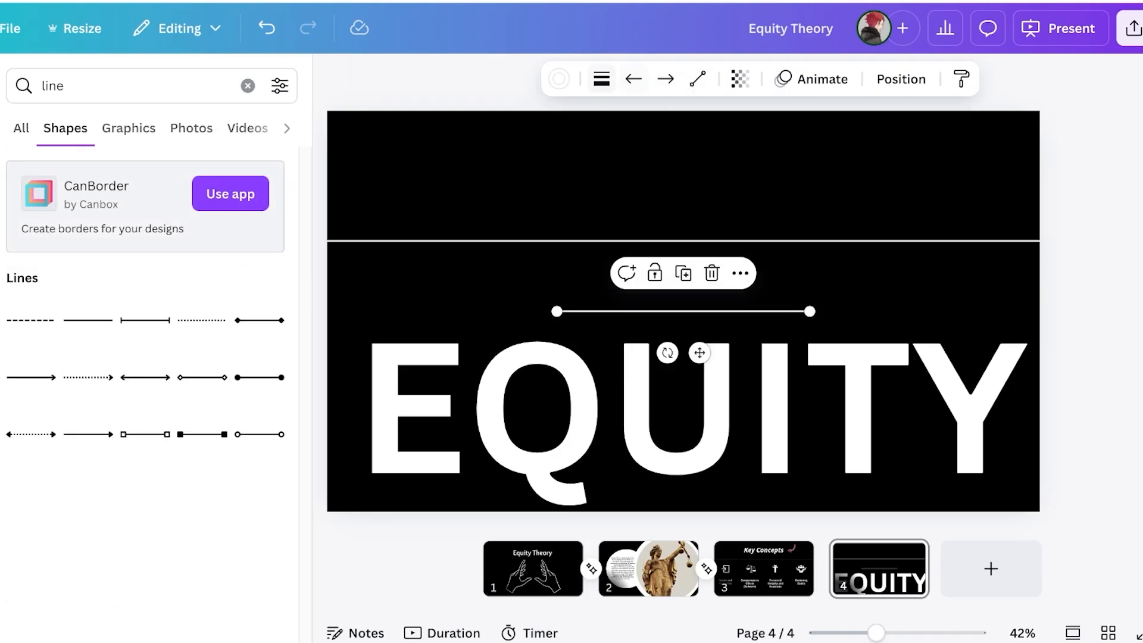
Thicken the line to weight 73 and colour it tan
left_click(601, 78)
left_click_drag(491, 237, 618, 237)
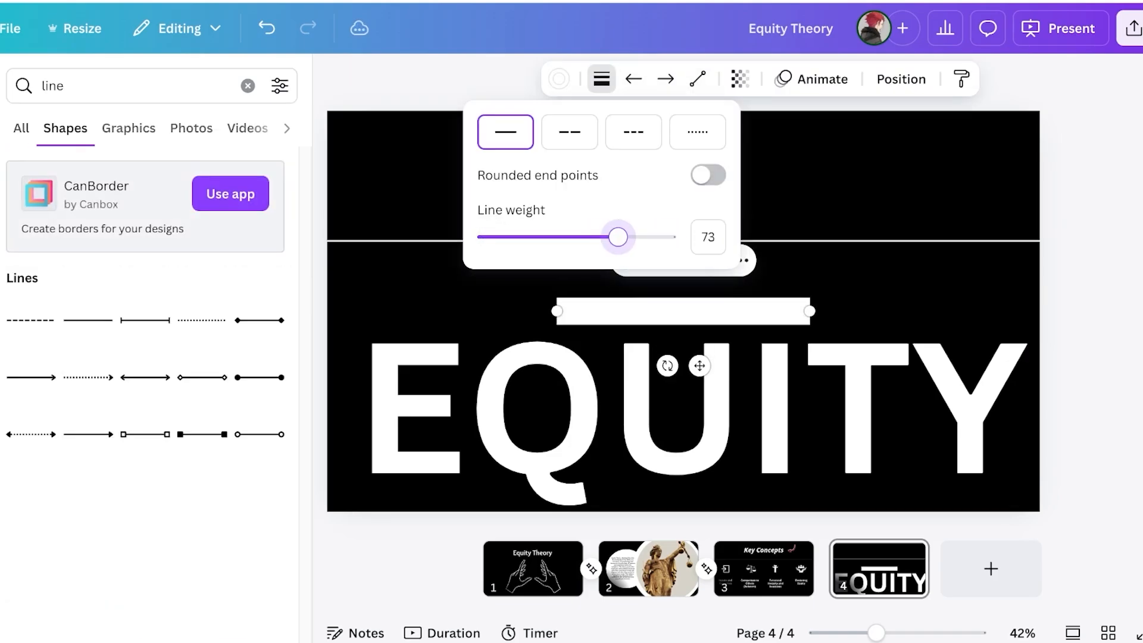
left_click(678, 393)
left_click(682, 311)
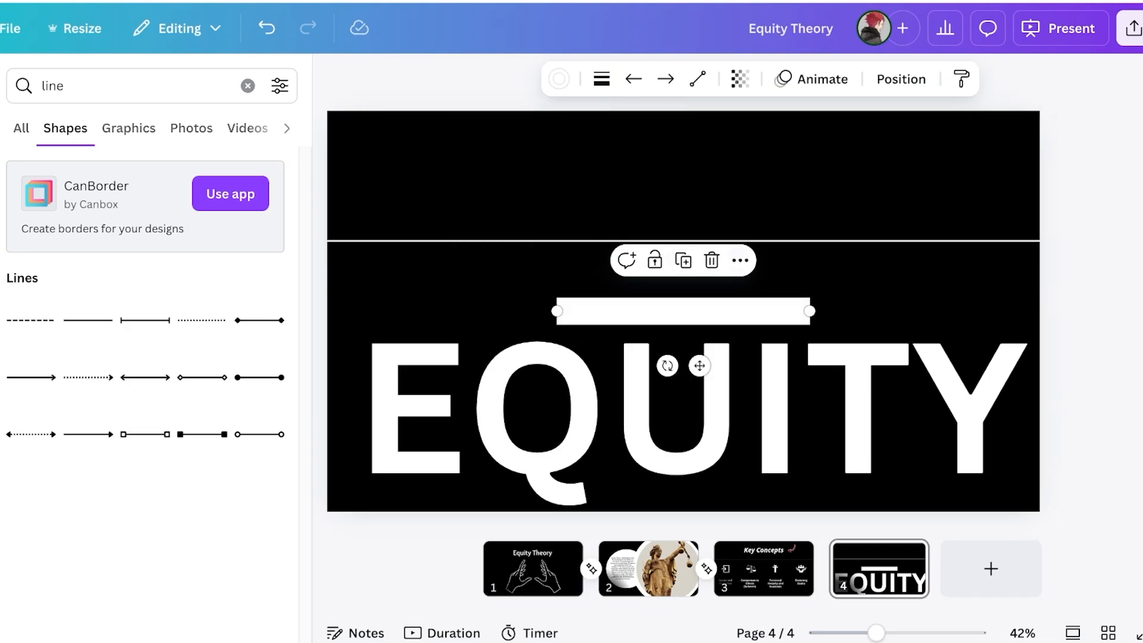
left_click(558, 79)
left_click(169, 416)
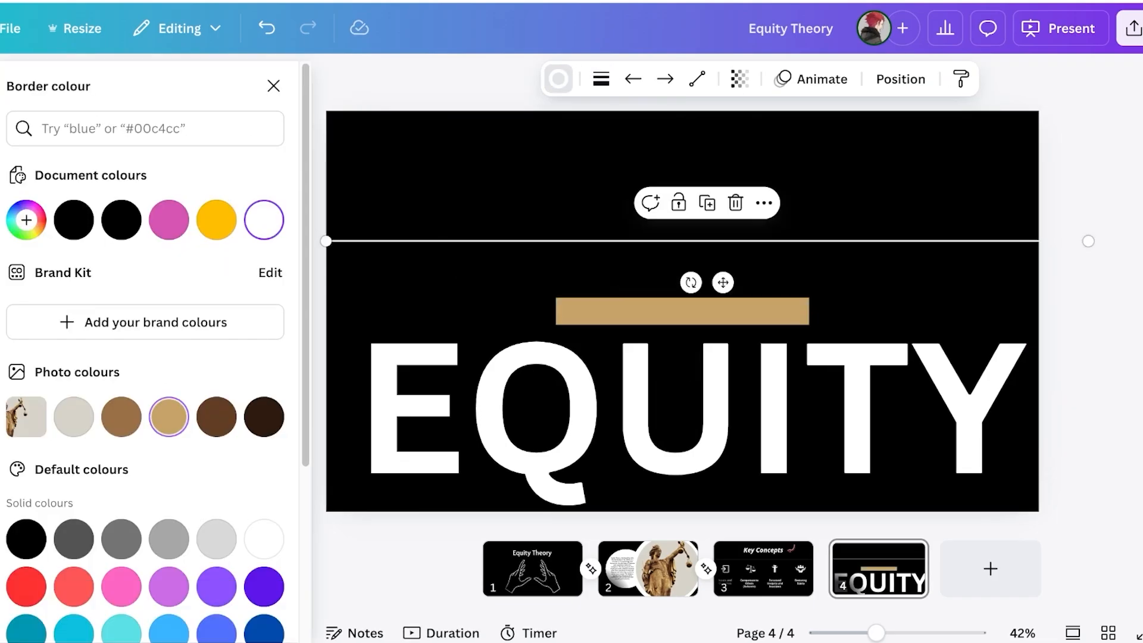
Tilt the tan bar diagonally over the E's top-left and fine-tune its thickness
left_click_drag(682, 312, 366, 349)
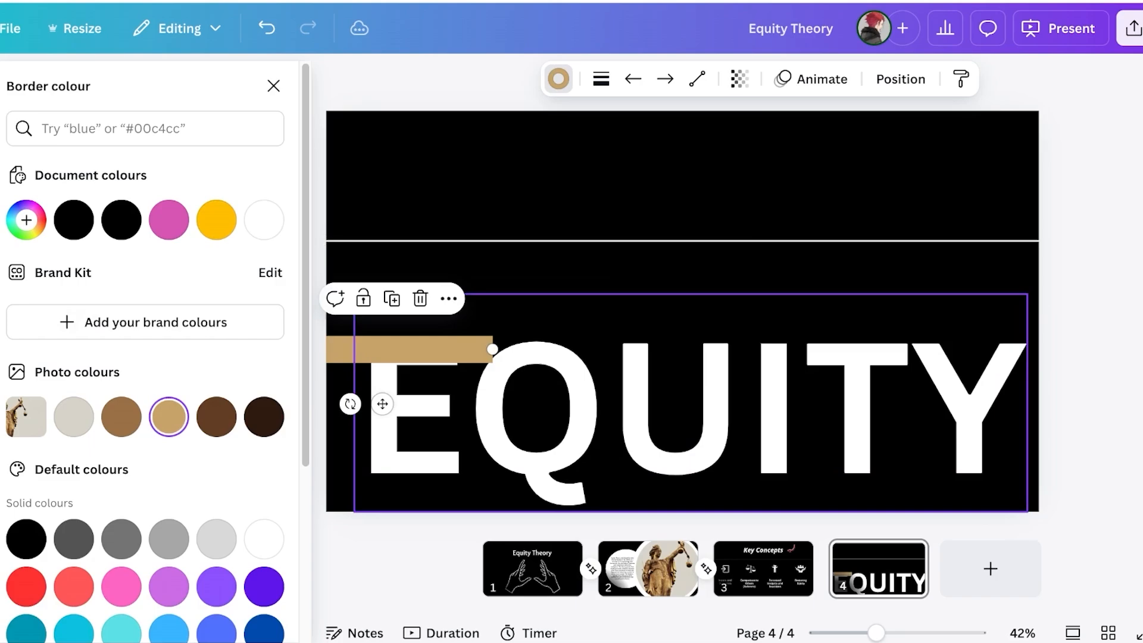
left_click_drag(350, 403, 332, 395)
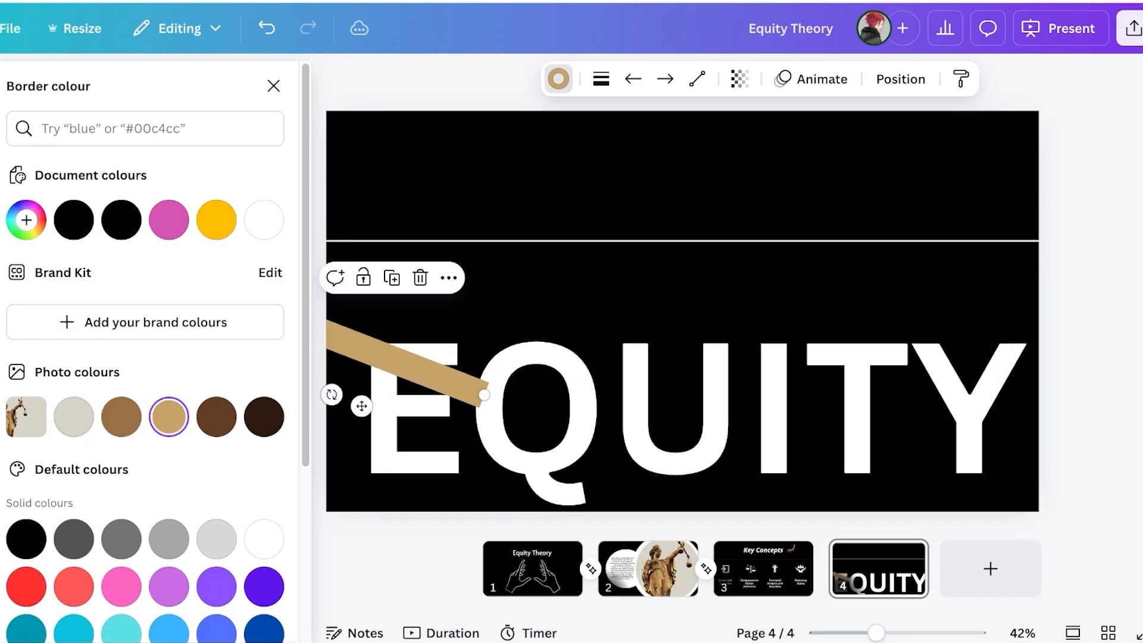
left_click_drag(366, 352, 325, 313)
left_click_drag(444, 356, 444, 353)
left_click(601, 78)
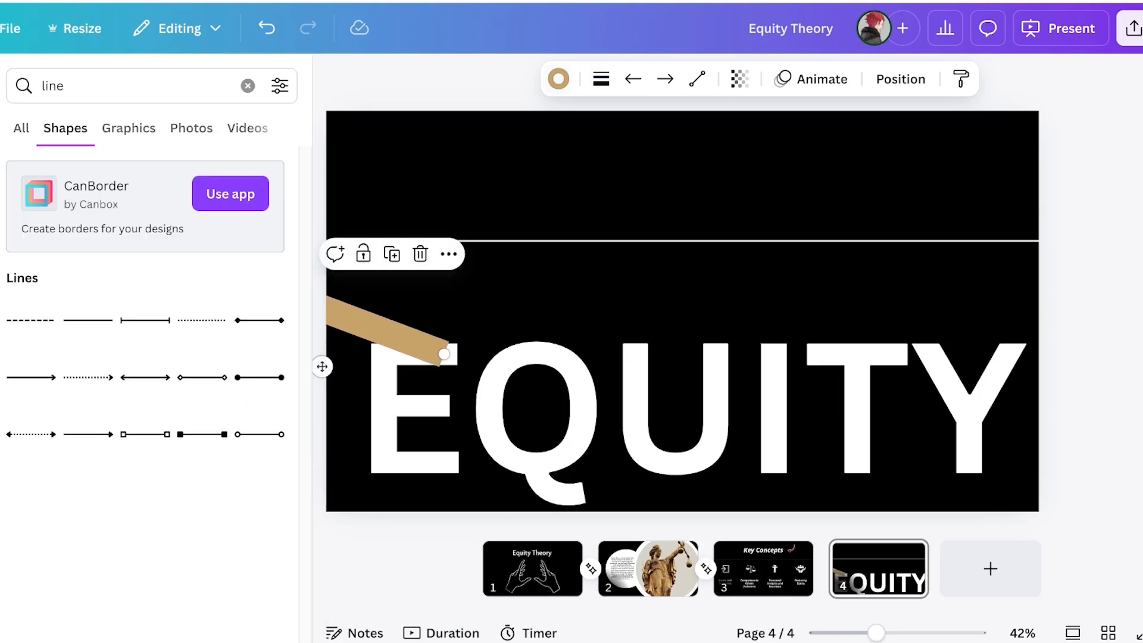
left_click_drag(618, 237, 599, 237)
left_click(535, 381)
Send the tan bar to the back, behind the EQUITY lettering
left_click_drag(535, 381, 535, 381)
left_click(387, 331)
right_click(387, 330)
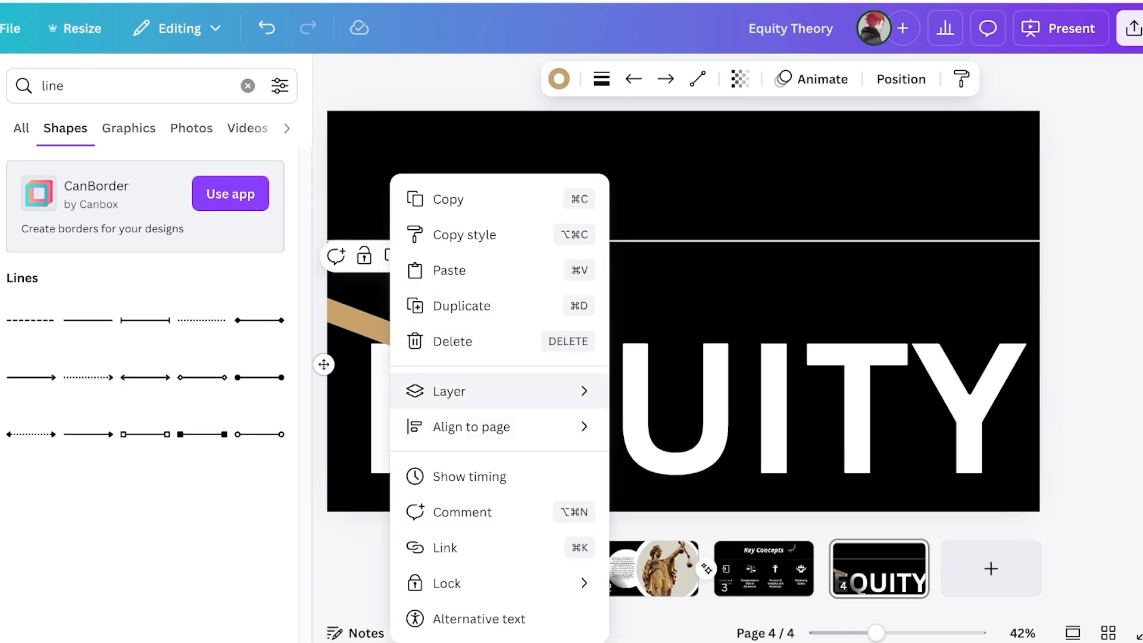
mouse_move(452, 391)
left_click(688, 498)
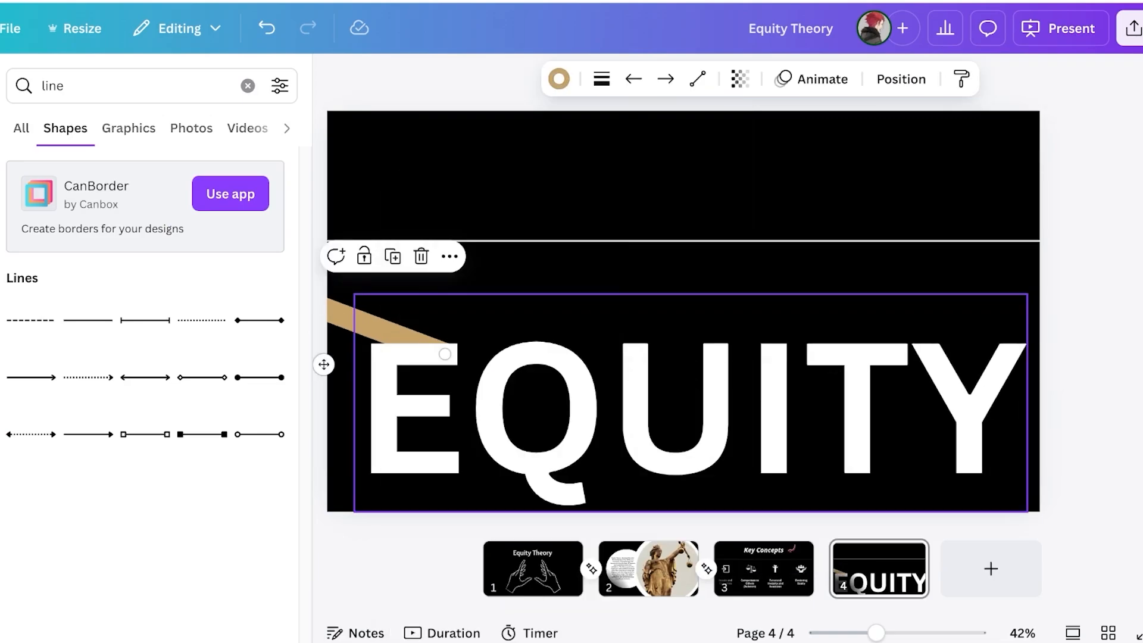
left_click(685, 410)
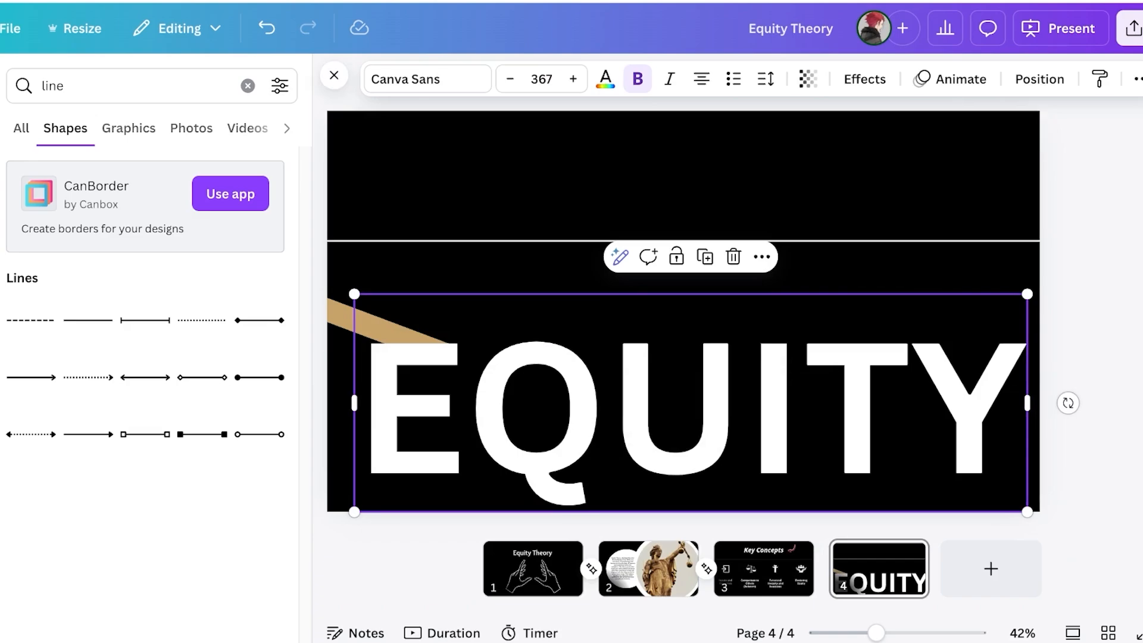
left_click(684, 185)
Duplicate the tan bar, colour the copy dark brown, and send it behind EQUITY
left_click(381, 329)
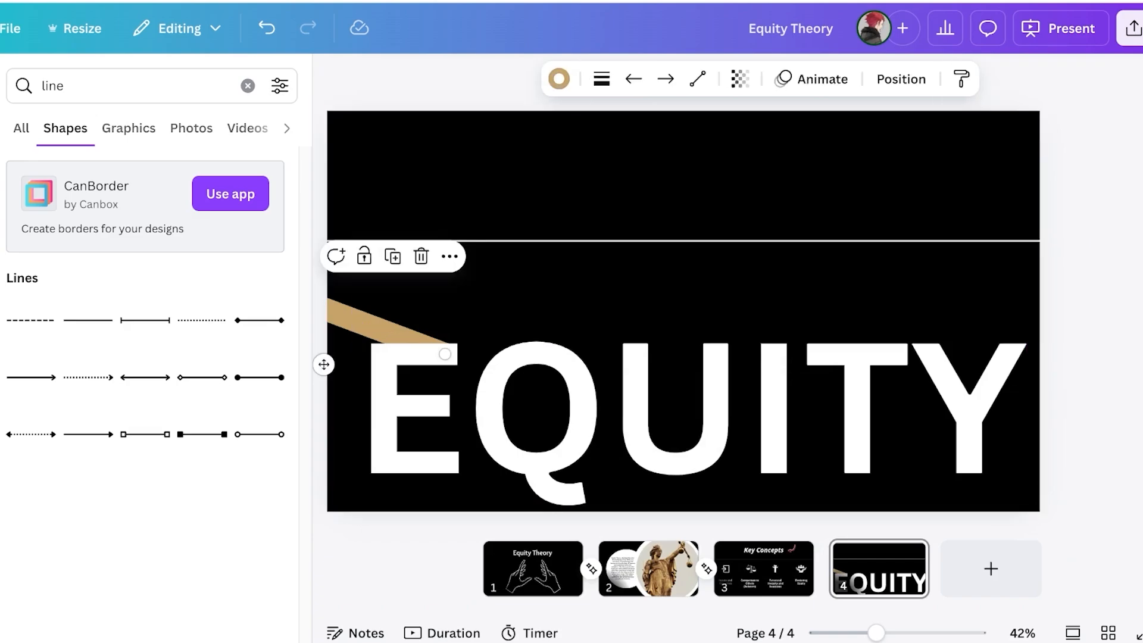
key("ctrl+d")
left_click_drag(382, 333, 323, 328)
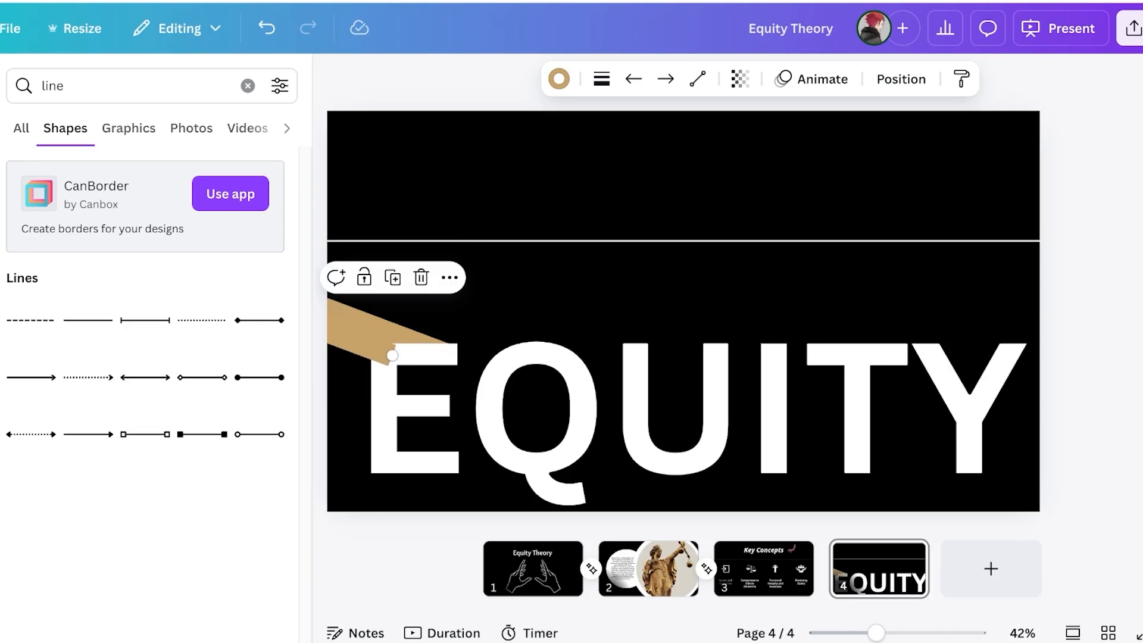
left_click(559, 78)
left_click(216, 463)
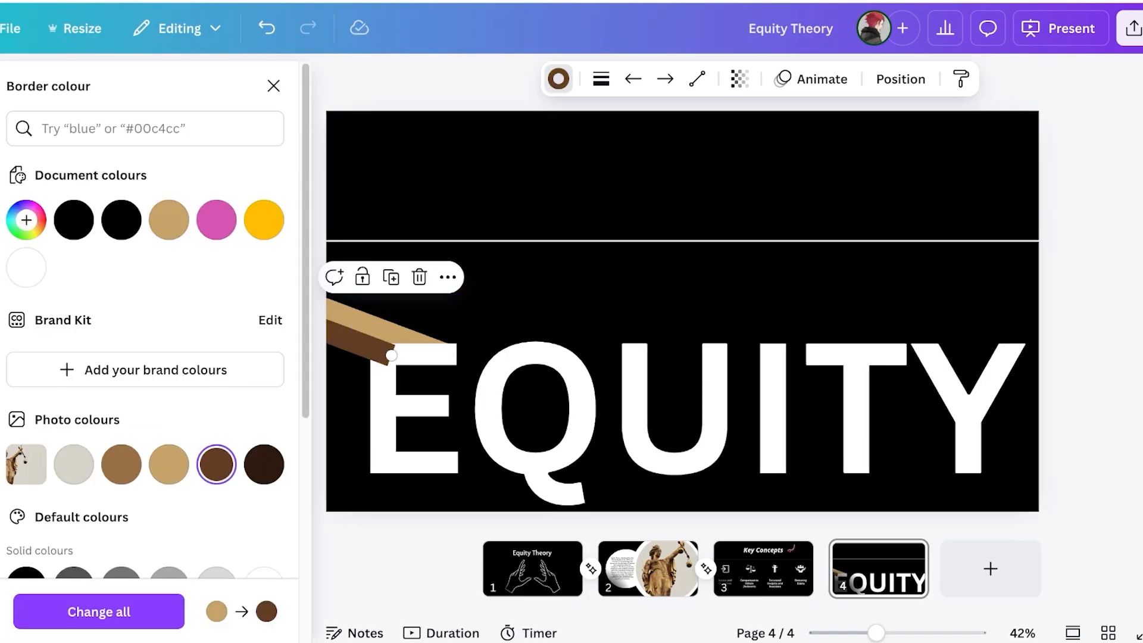
left_click(273, 86)
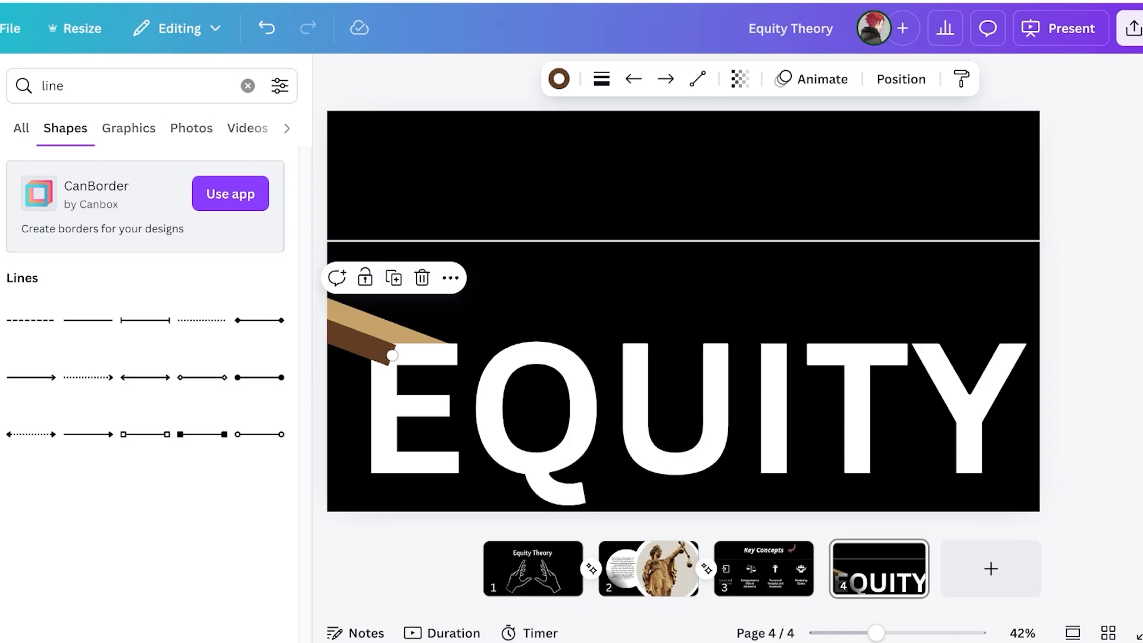
right_click(337, 337)
mouse_move(446, 391)
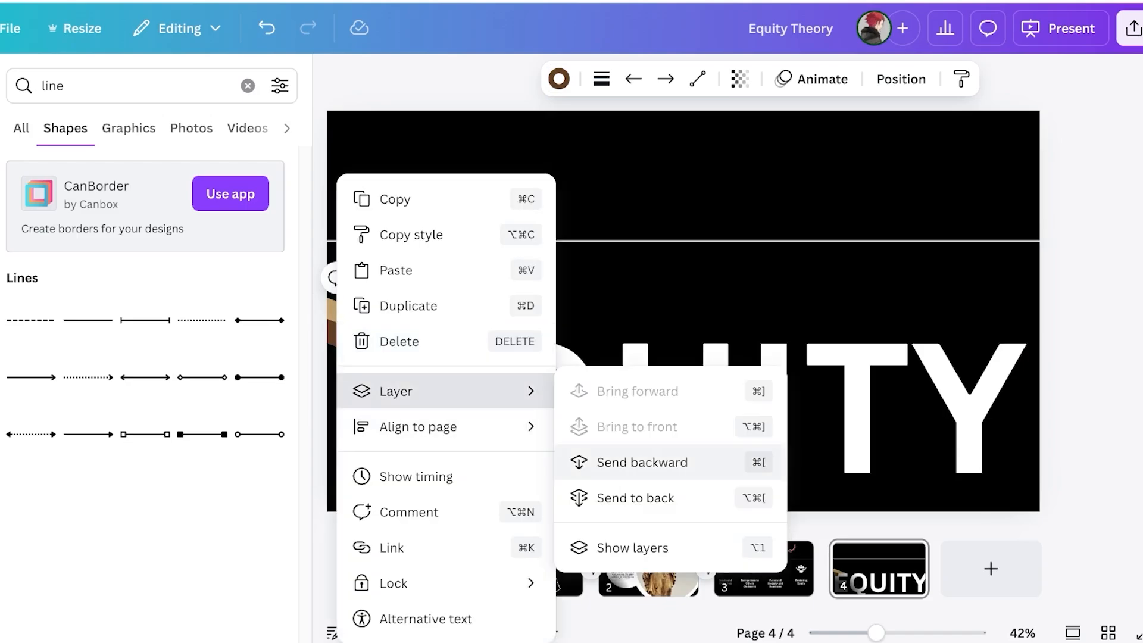
left_click(635, 498)
key("Escape")
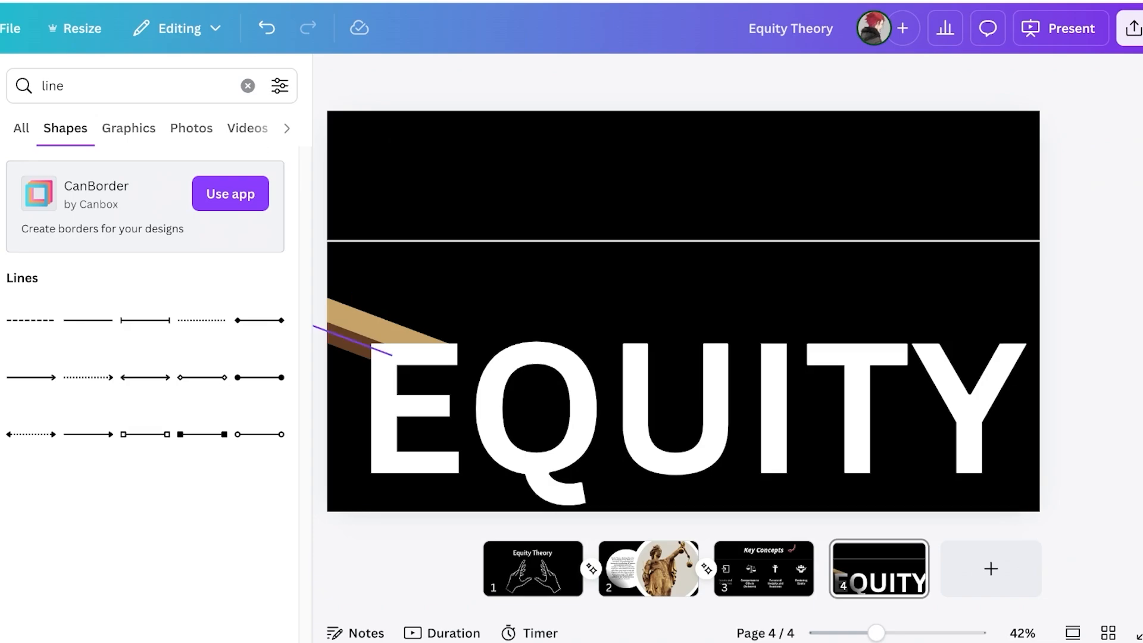
Delete the stray white line from slide 4
left_click(372, 344)
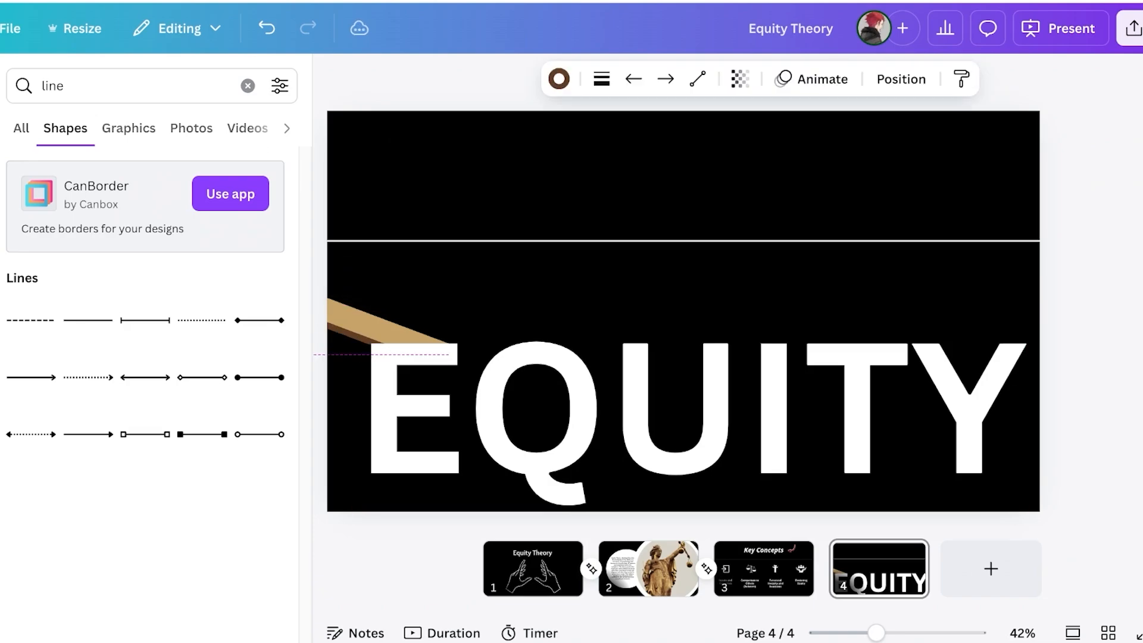
left_click(202, 377)
left_click(655, 380)
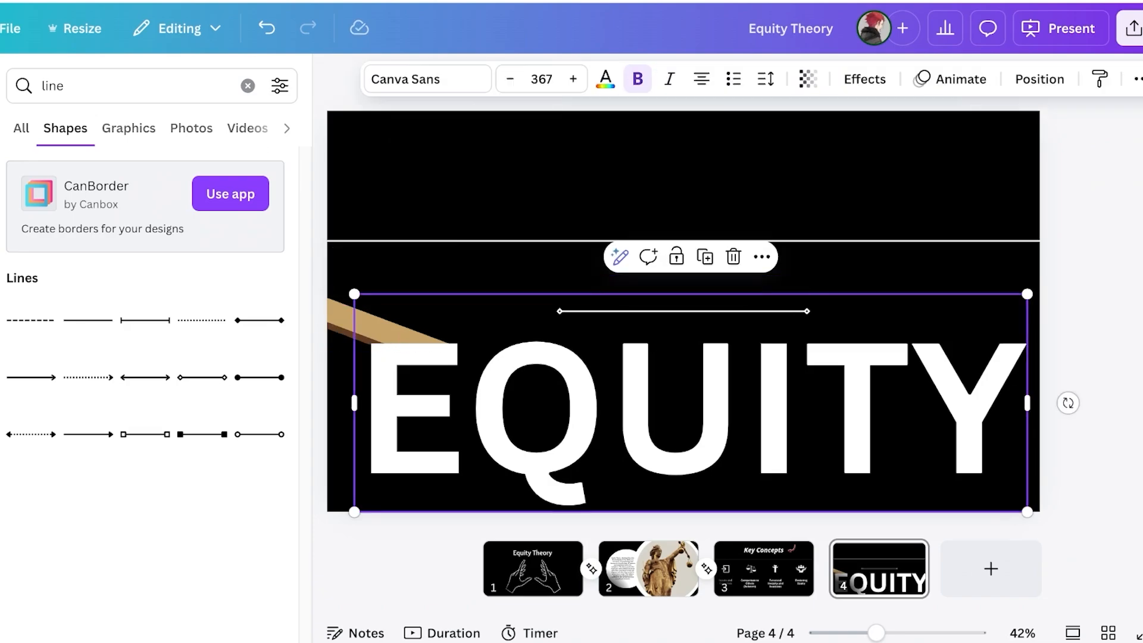
key("Escape")
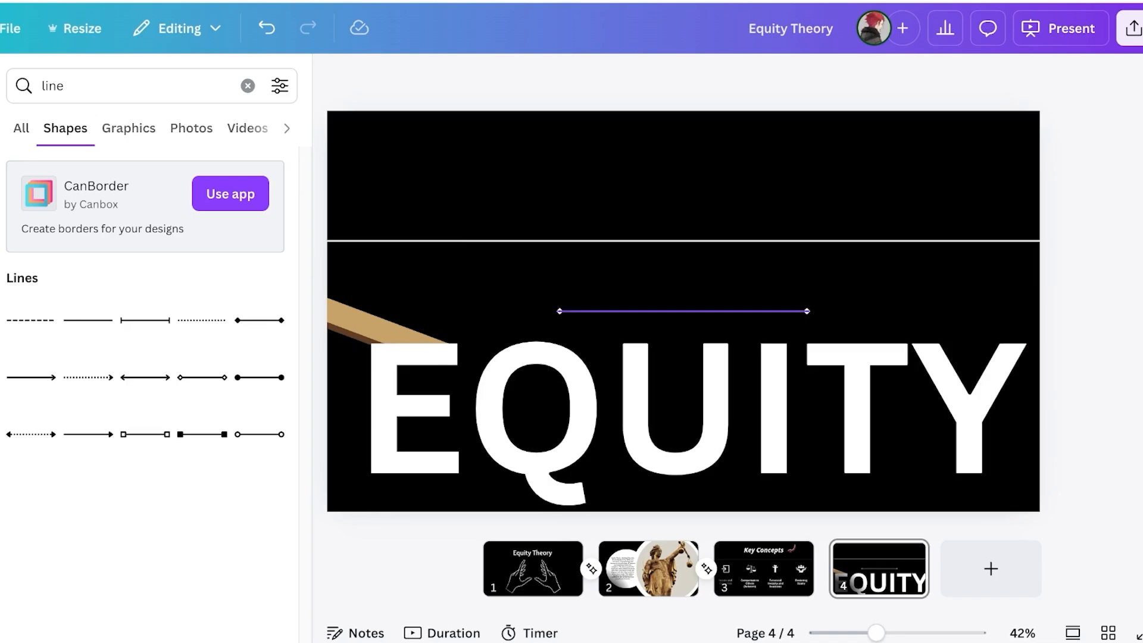
left_click(683, 311)
key("Delete")
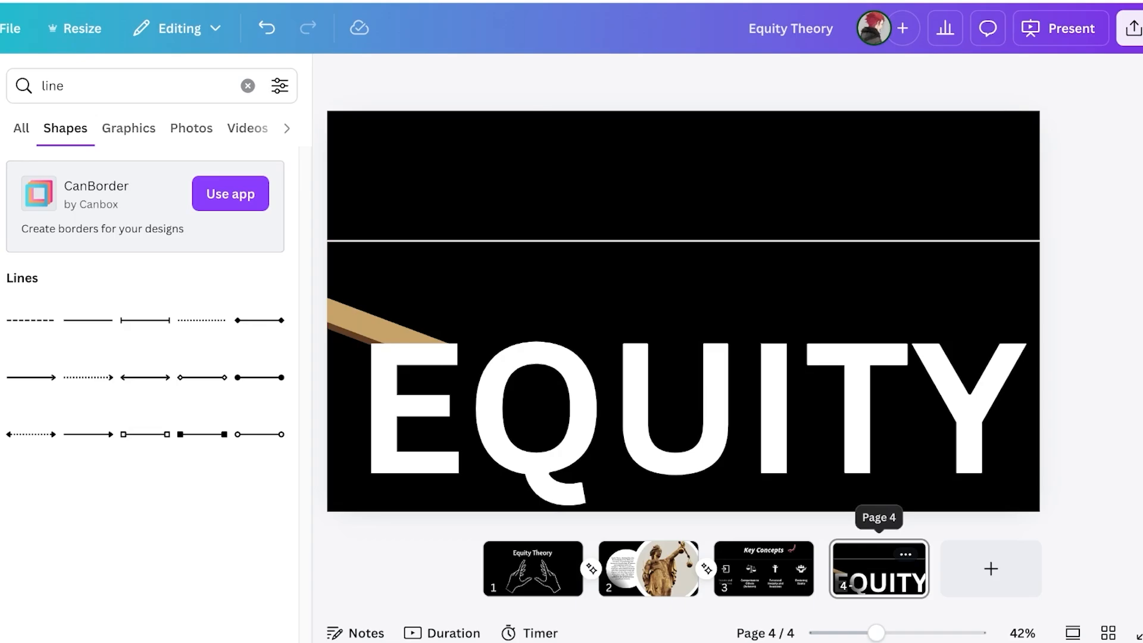
Search the elements library for 'alph' and browse the letter results
left_click(2, 150)
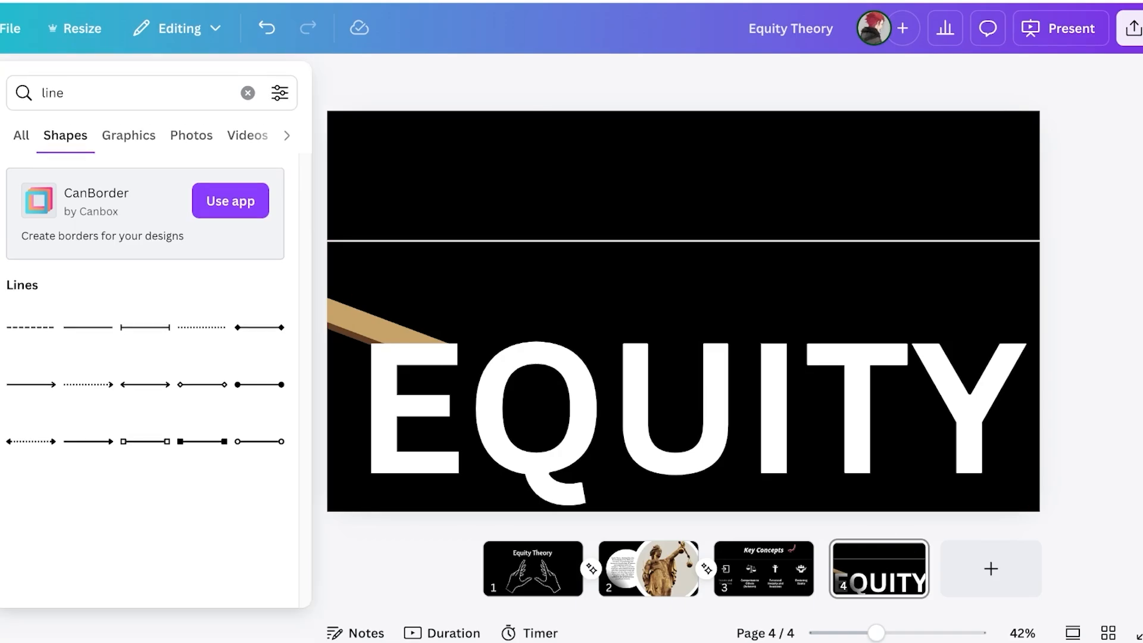
left_click(2, 150)
left_click(2, 211)
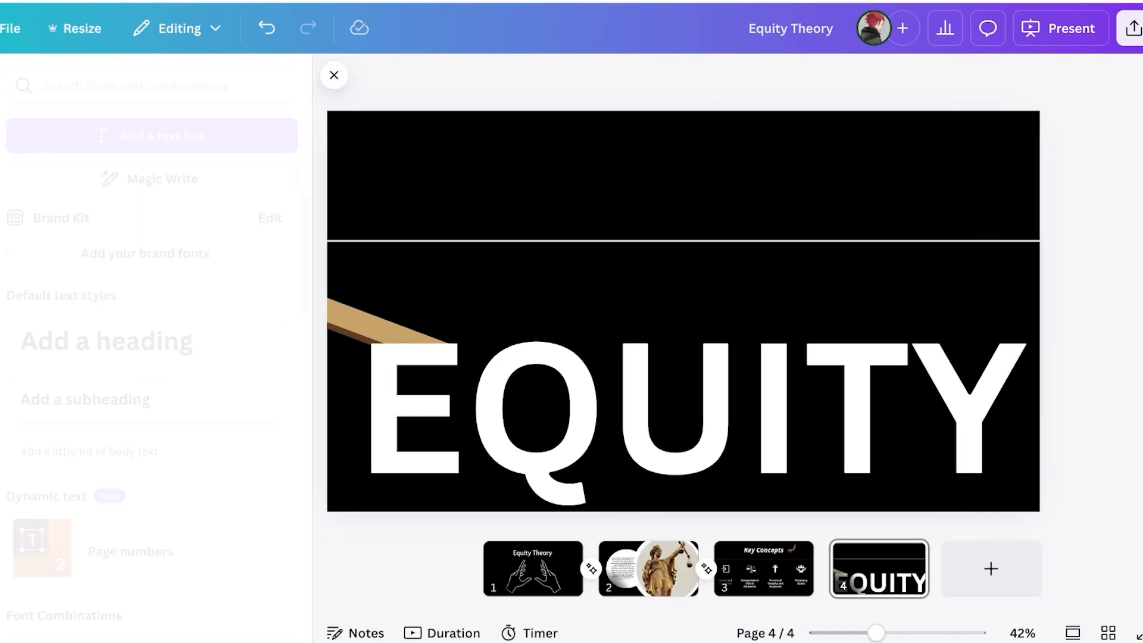
left_click(1, 150)
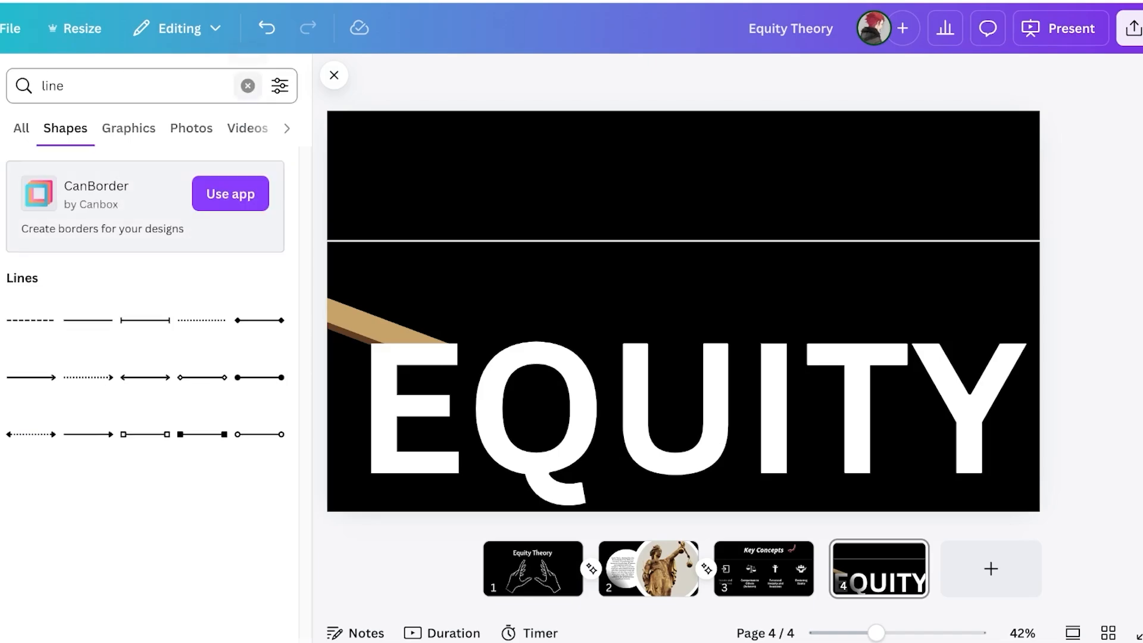
left_click(248, 85)
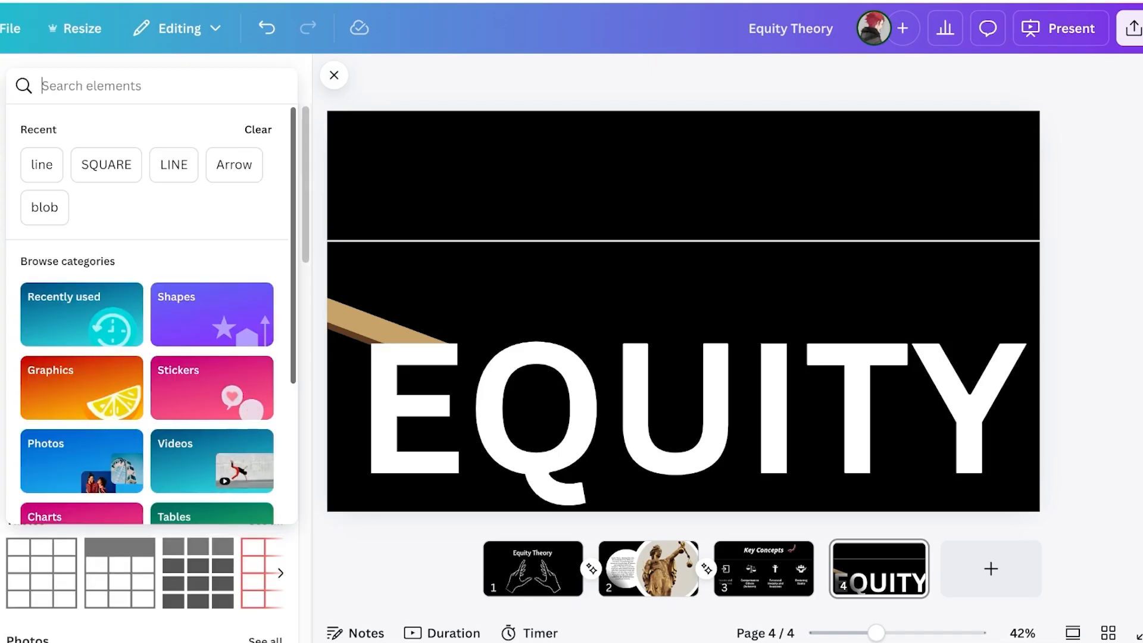
type("alphabet")
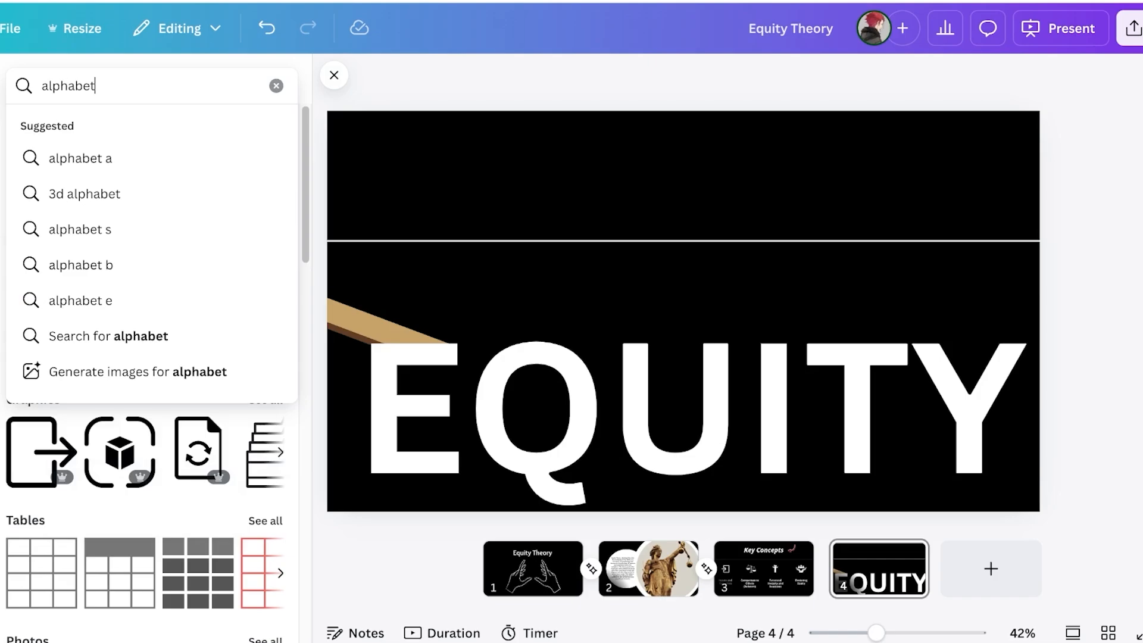
key("Return")
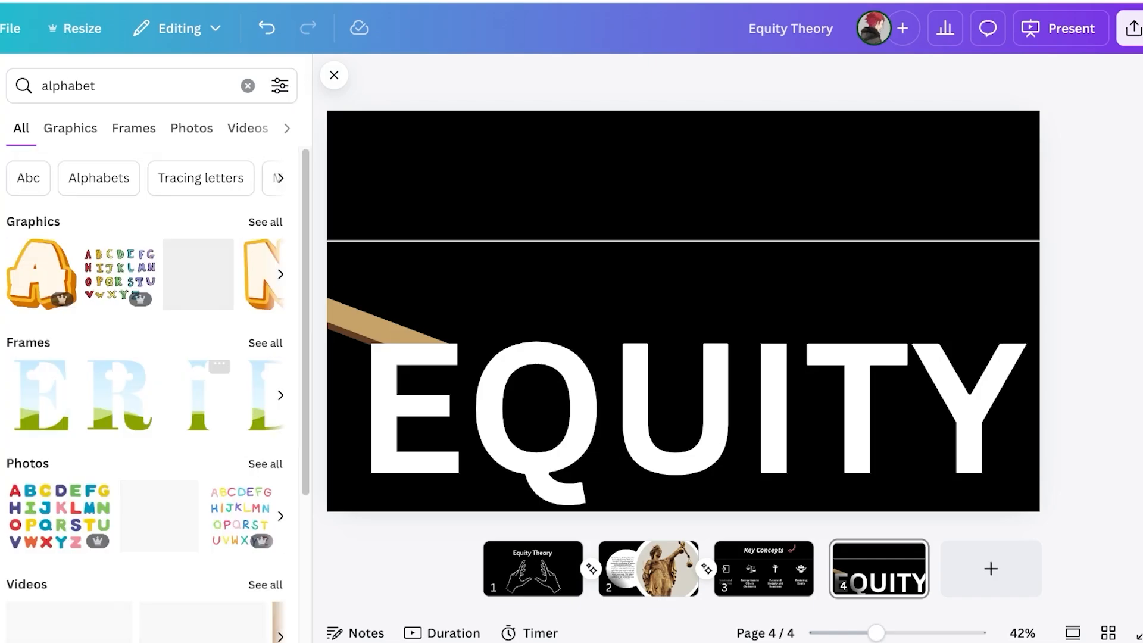
scroll(241, 405, "down", 7)
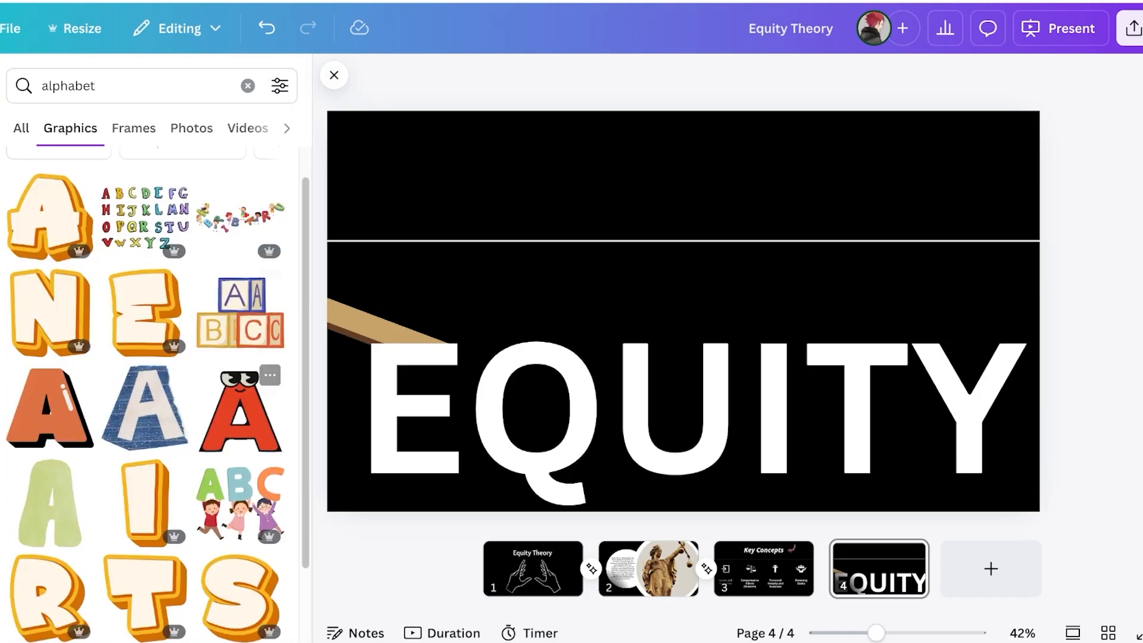
scroll(241, 399, "down", 15)
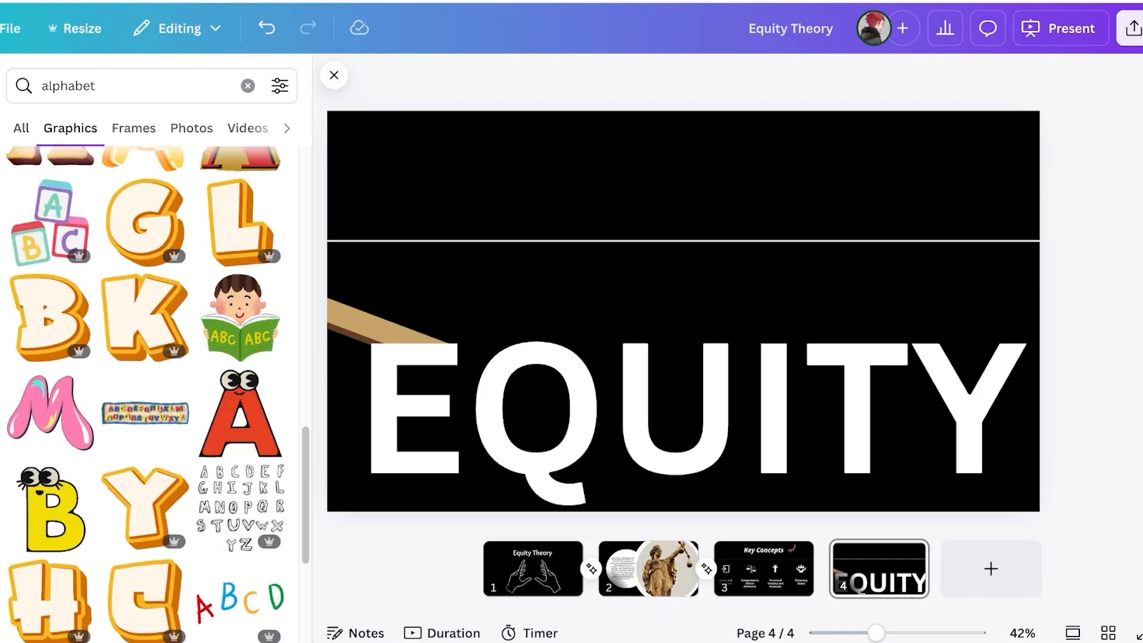
scroll(241, 398, "up", 20)
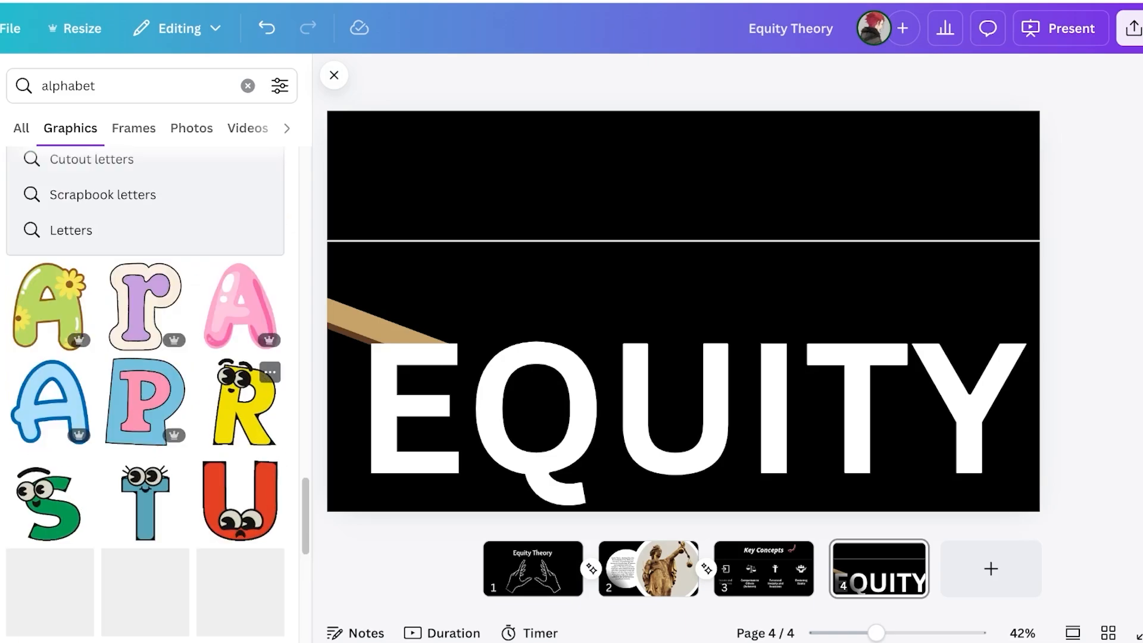
Add the pink bubble-letter A and view its creator's graphics
left_click(242, 306)
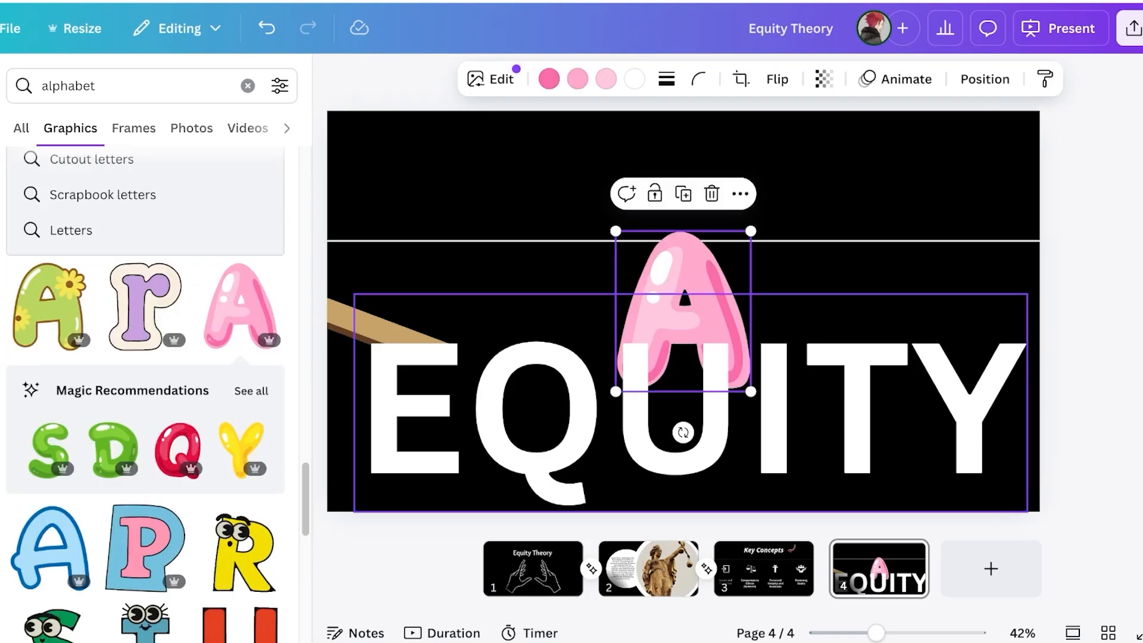
left_click(251, 390)
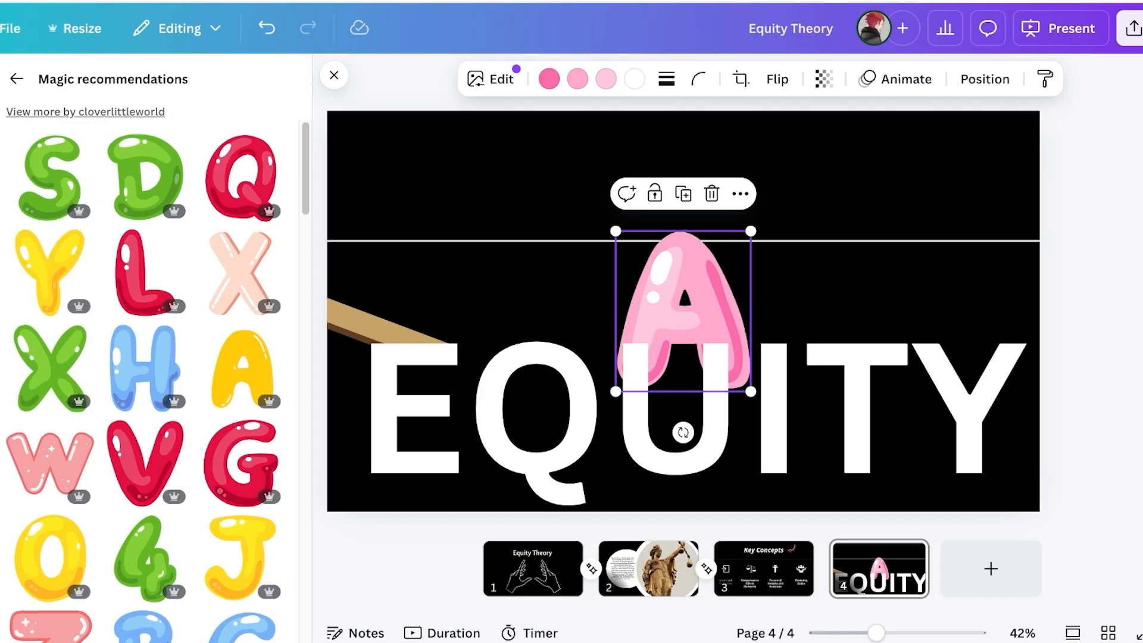
left_click(86, 112)
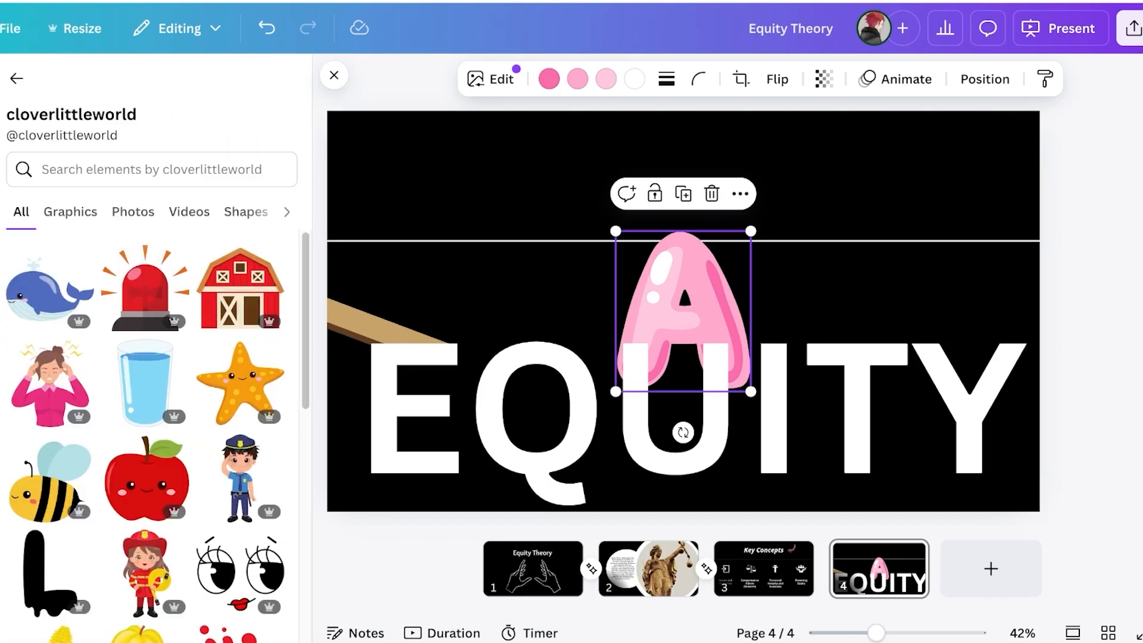
left_click(70, 212)
Search the creator's graphics for 'alph', then delete the pink A from the slide
scroll(238, 324, "down", 12)
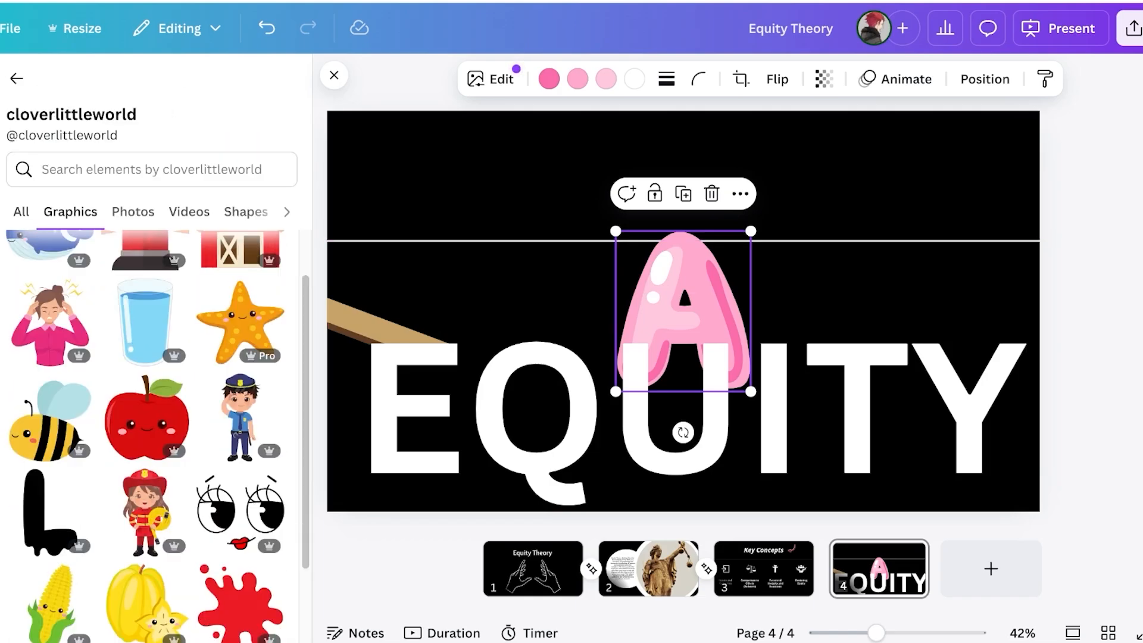
left_click(151, 169)
type("alpha")
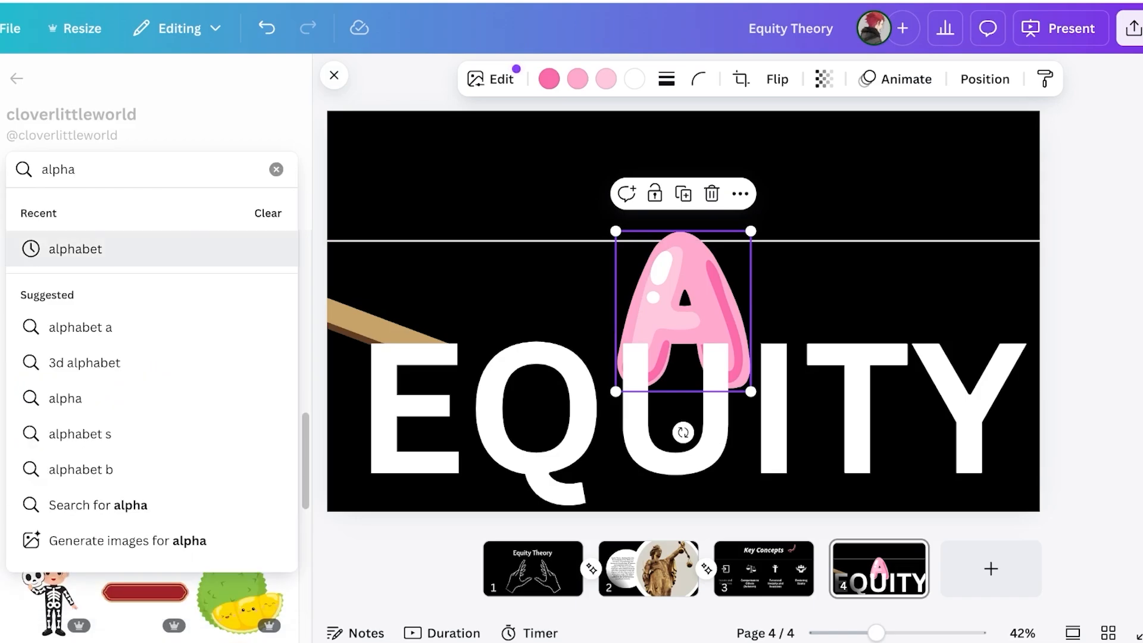
left_click(66, 249)
scroll(65, 249, "down", 3)
scroll(241, 342, "down", 9)
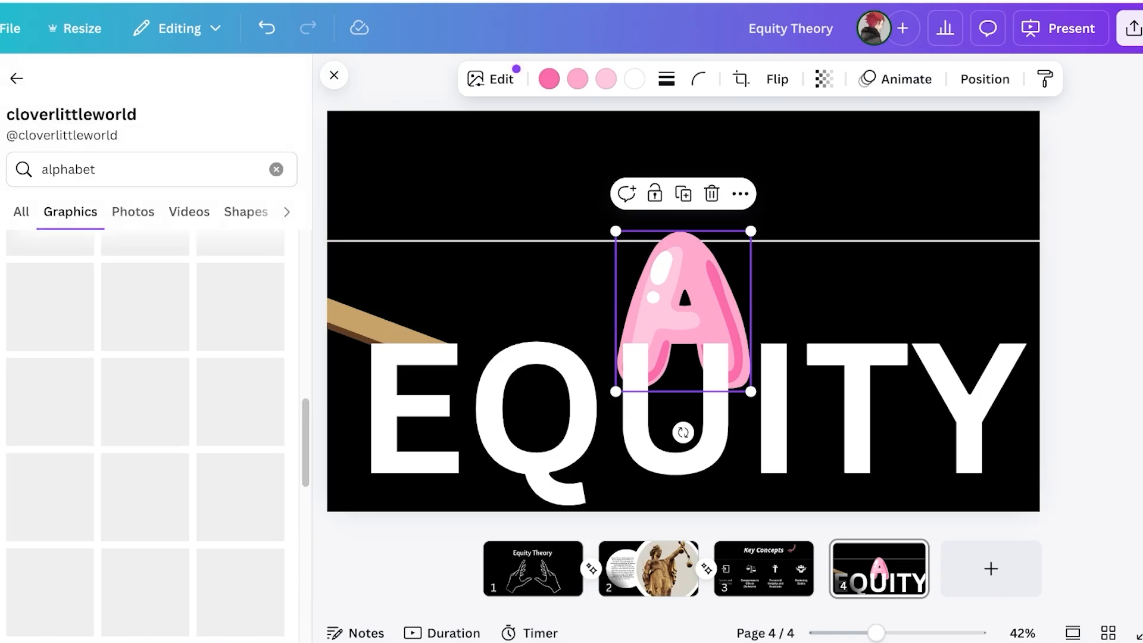
scroll(241, 351, "up", 3)
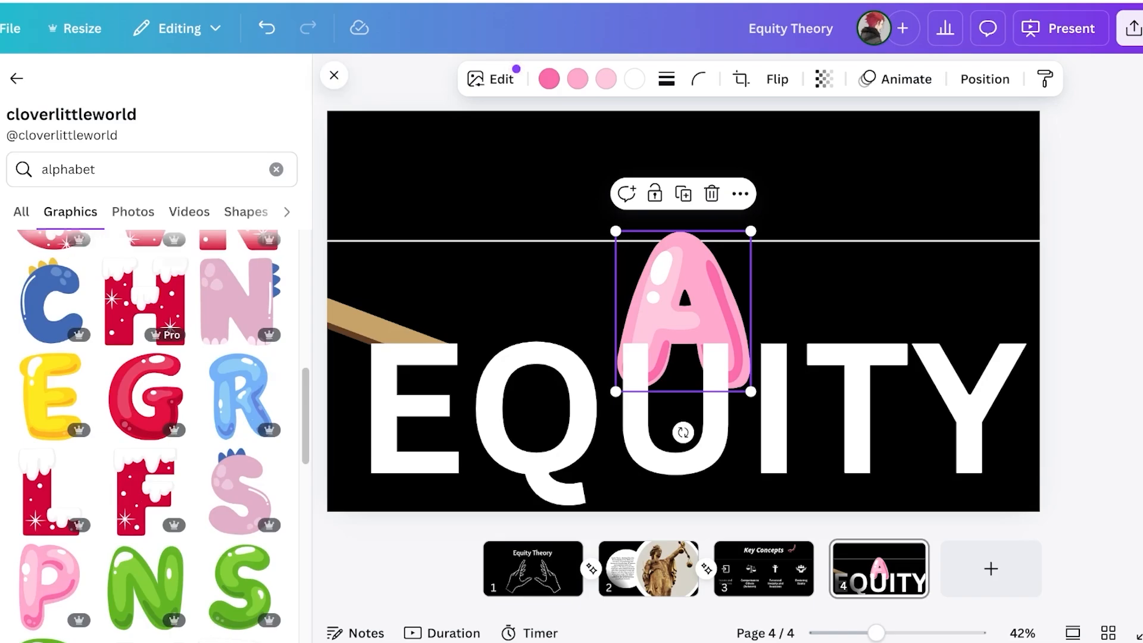
scroll(151, 434, "down", 5)
key("Delete")
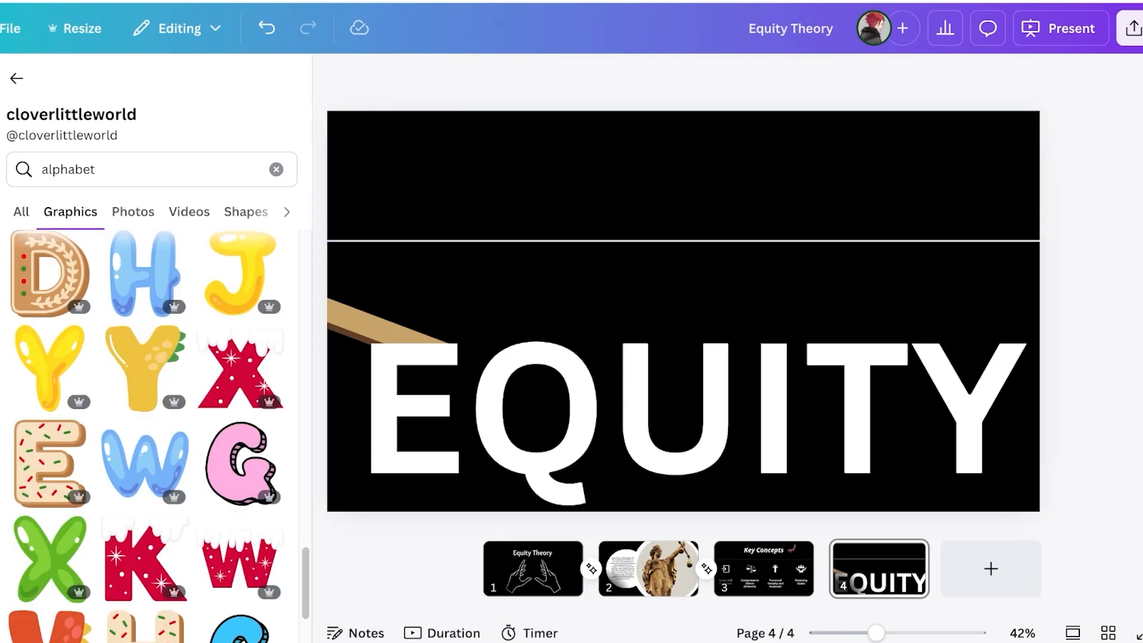
Delete page 4 so the deck ends with three slides
left_click(880, 574)
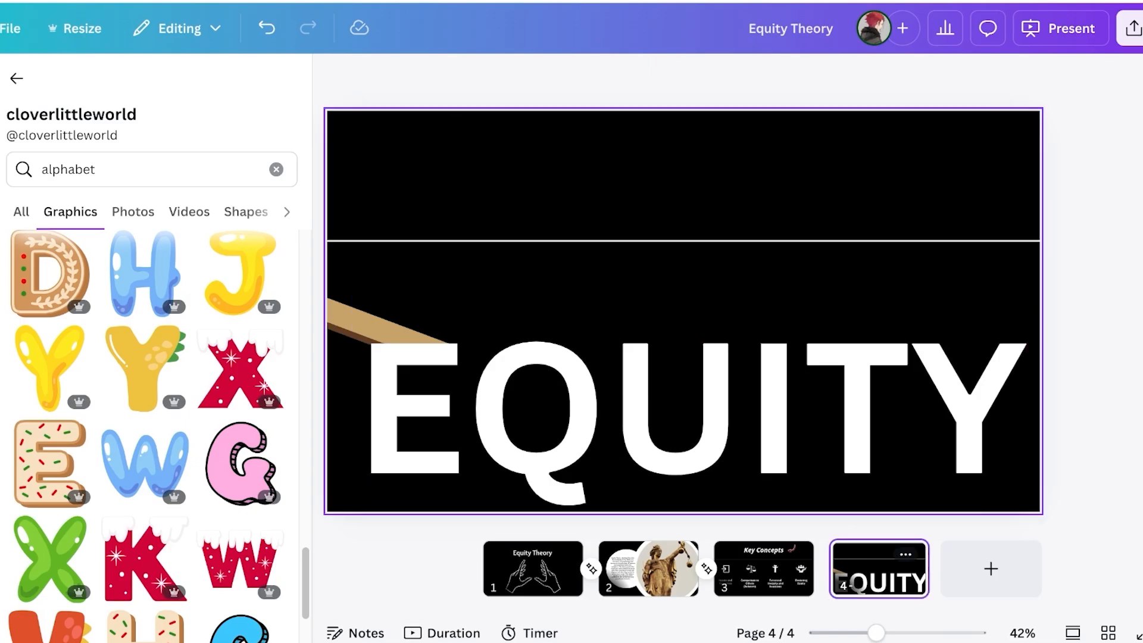
right_click(880, 583)
left_click(959, 247)
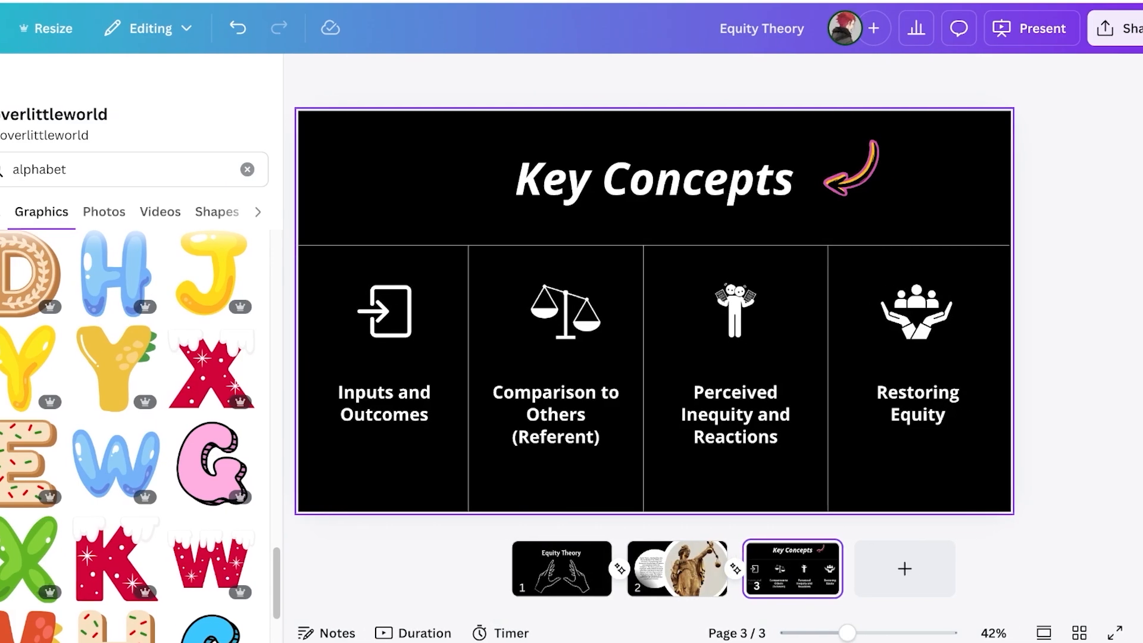
left_click(591, 569)
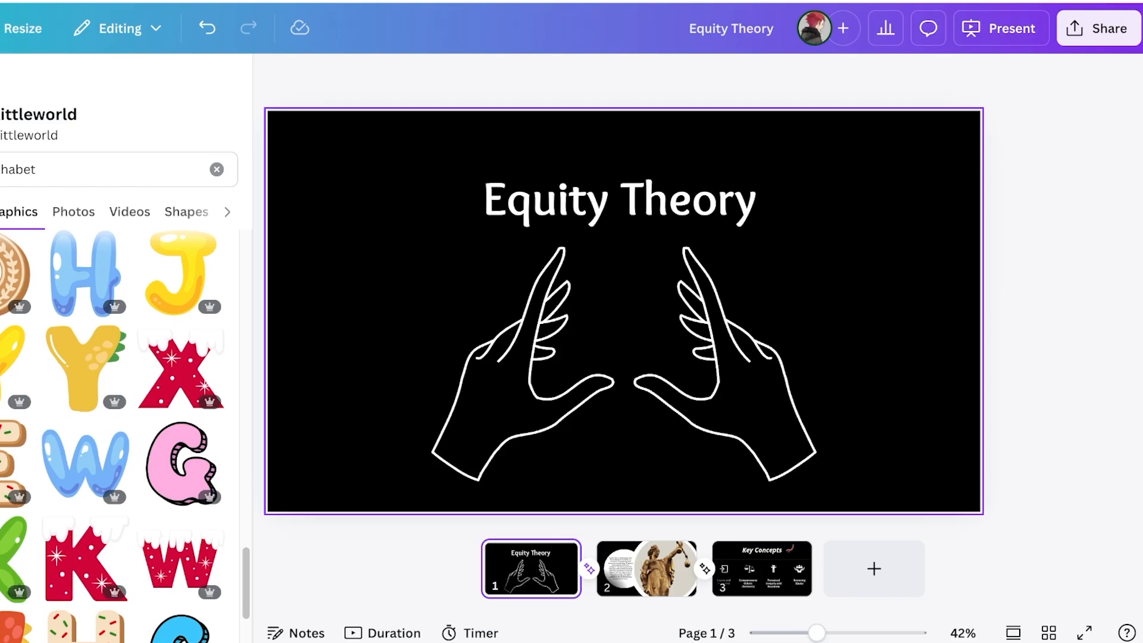
Set the share link to 'Anyone with the link – Can view' and copy it
left_click(1098, 29)
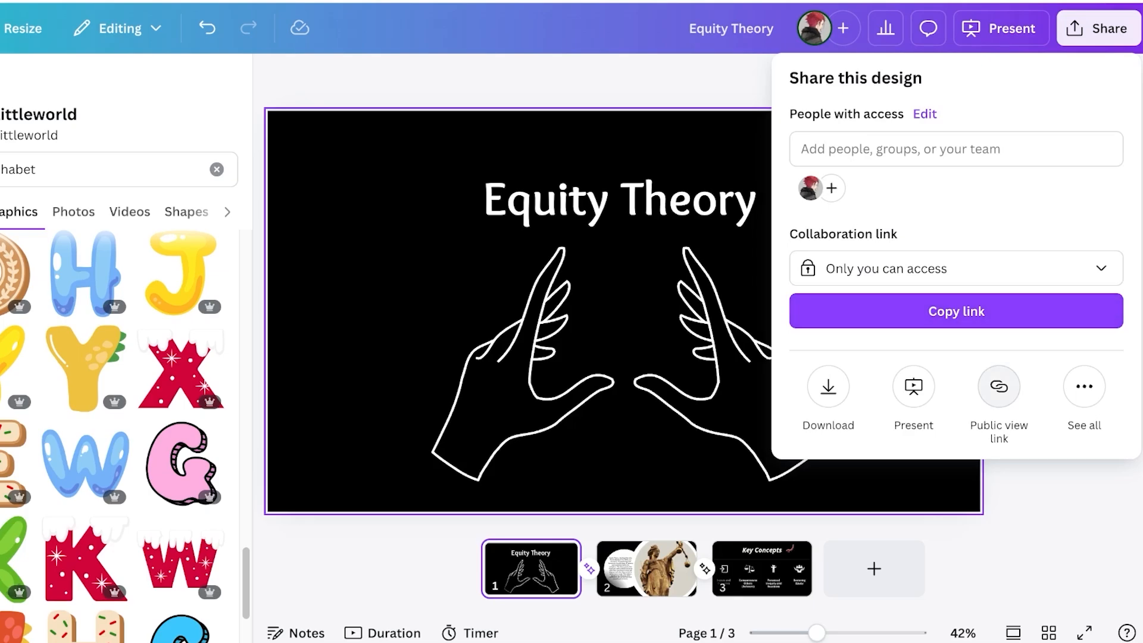
left_click(952, 269)
left_click(857, 390)
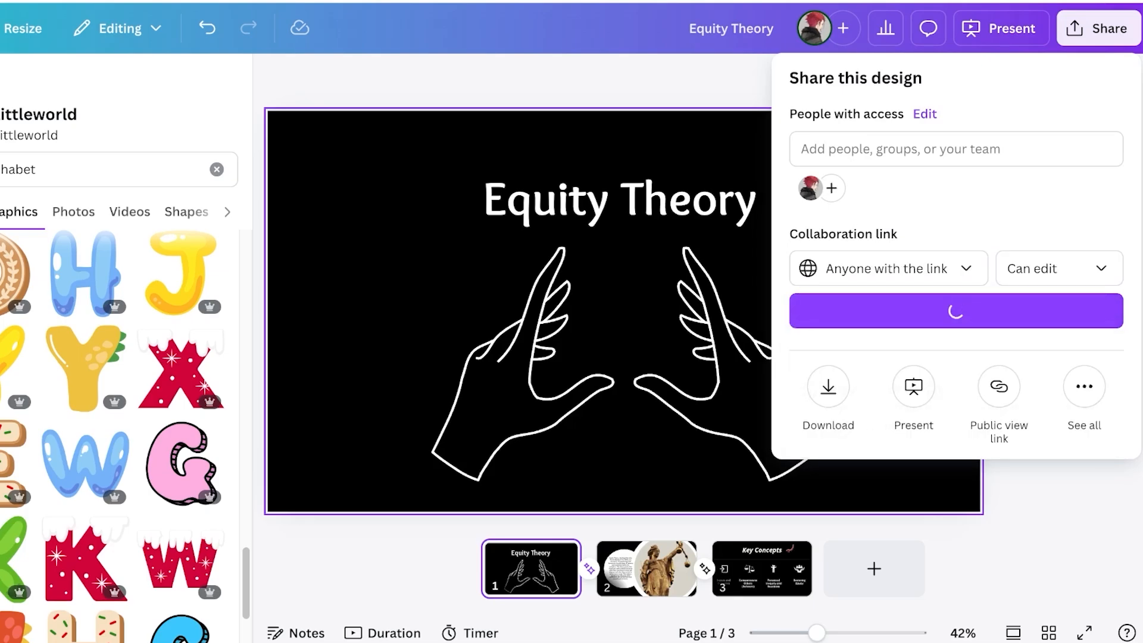
left_click(1058, 268)
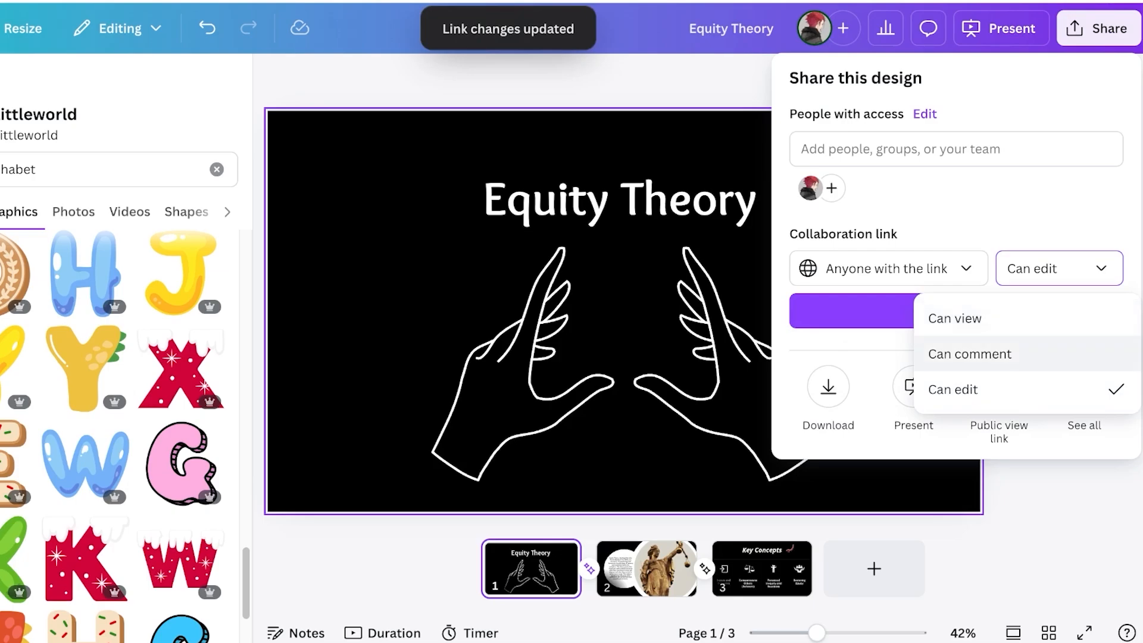
left_click(955, 318)
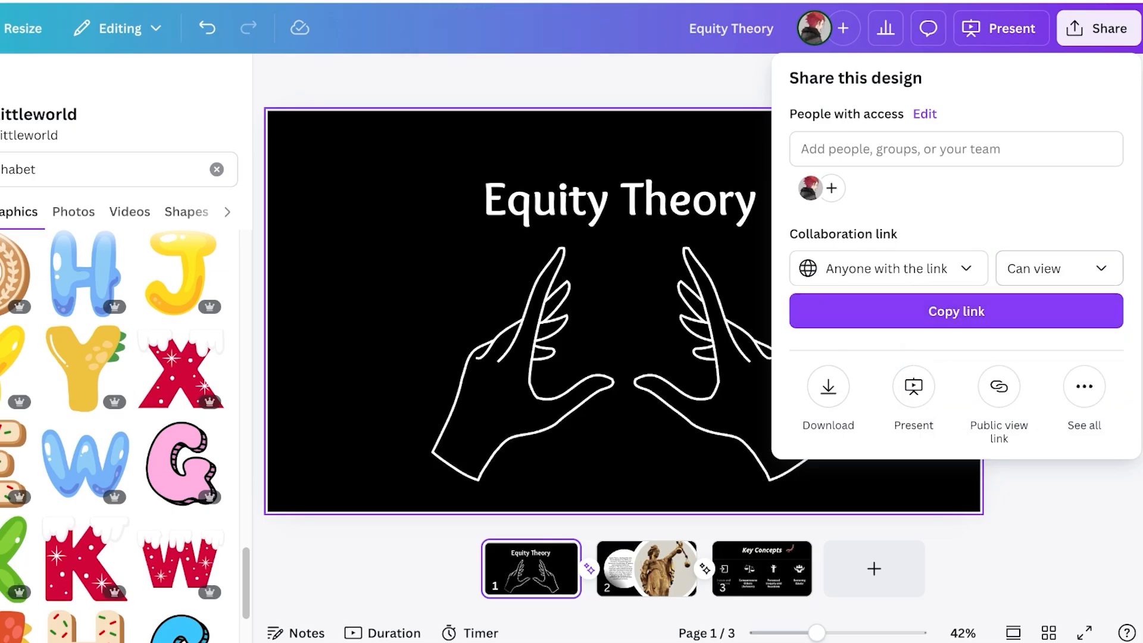
left_click(955, 312)
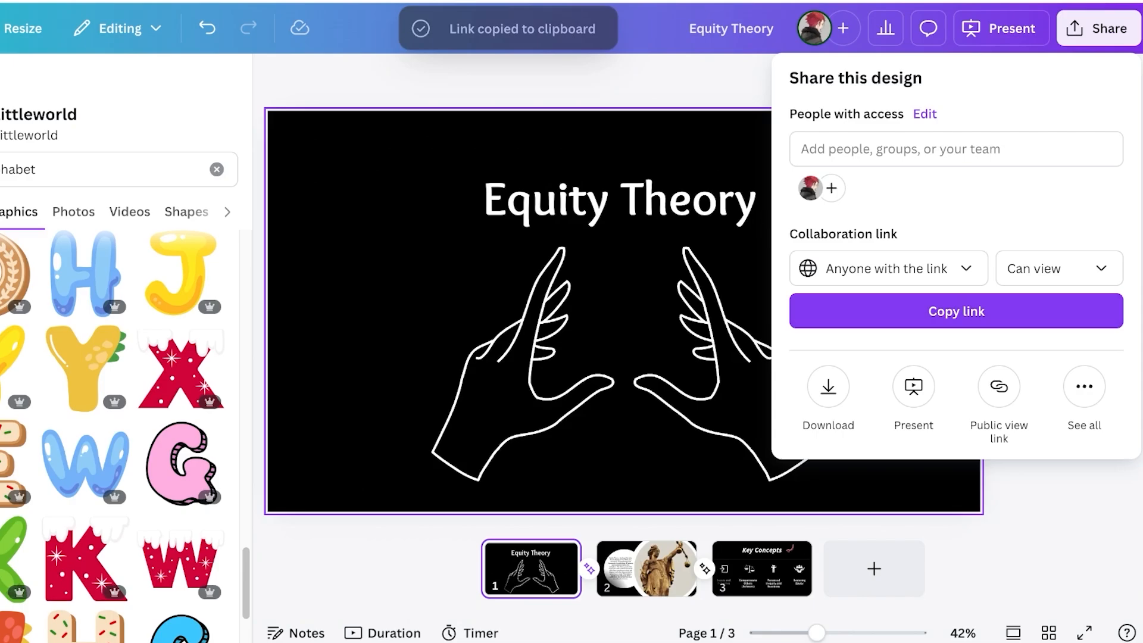
left_click(1058, 268)
left_click(1059, 268)
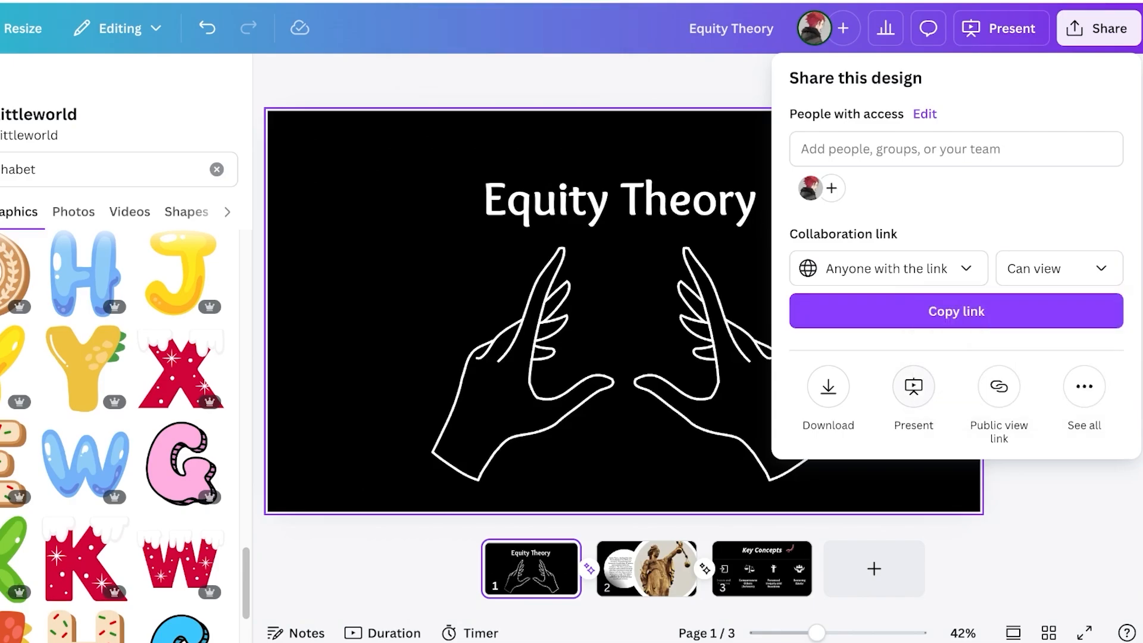
Check download settings, keep PDF Standard for all 3 pages, and close the Share panel
left_click(828, 387)
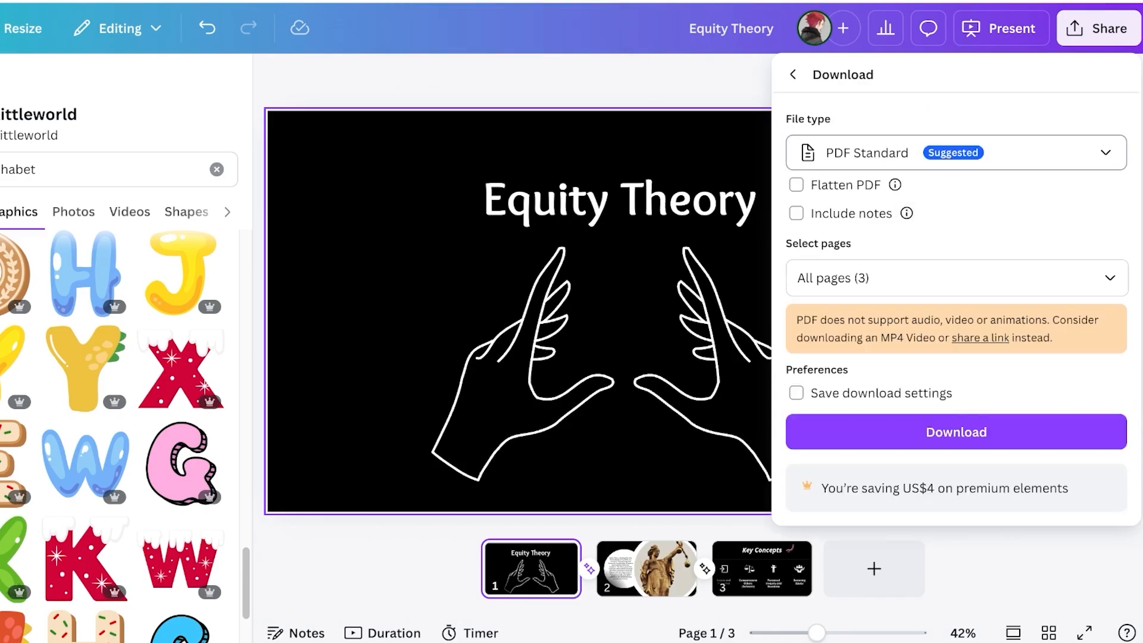
left_click(956, 153)
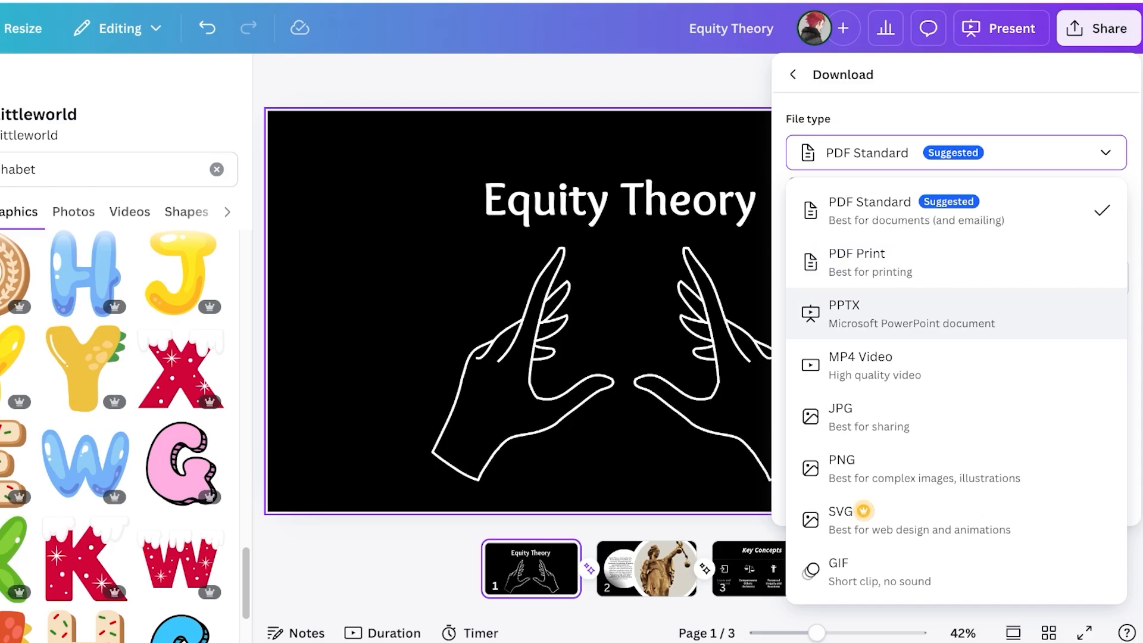
left_click(916, 210)
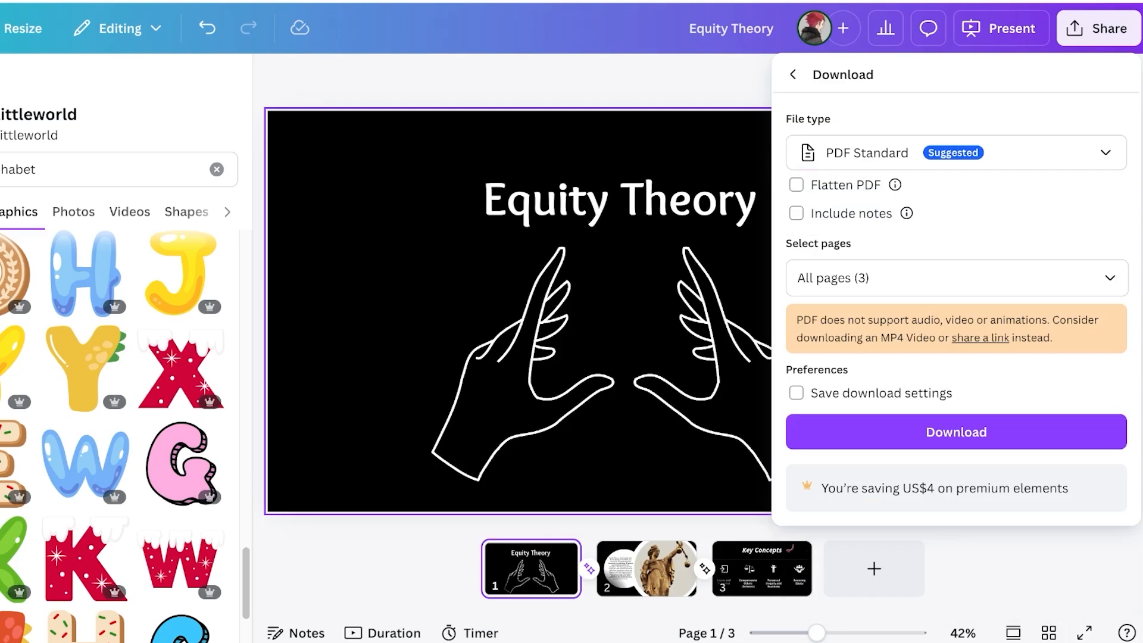
left_click(793, 74)
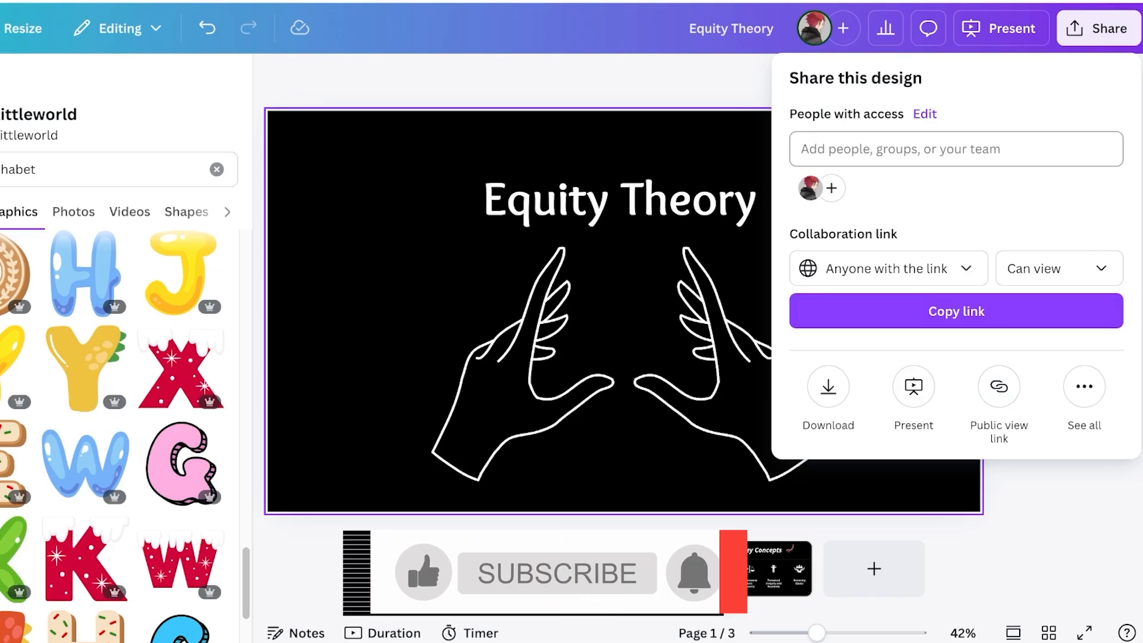
key("Escape")
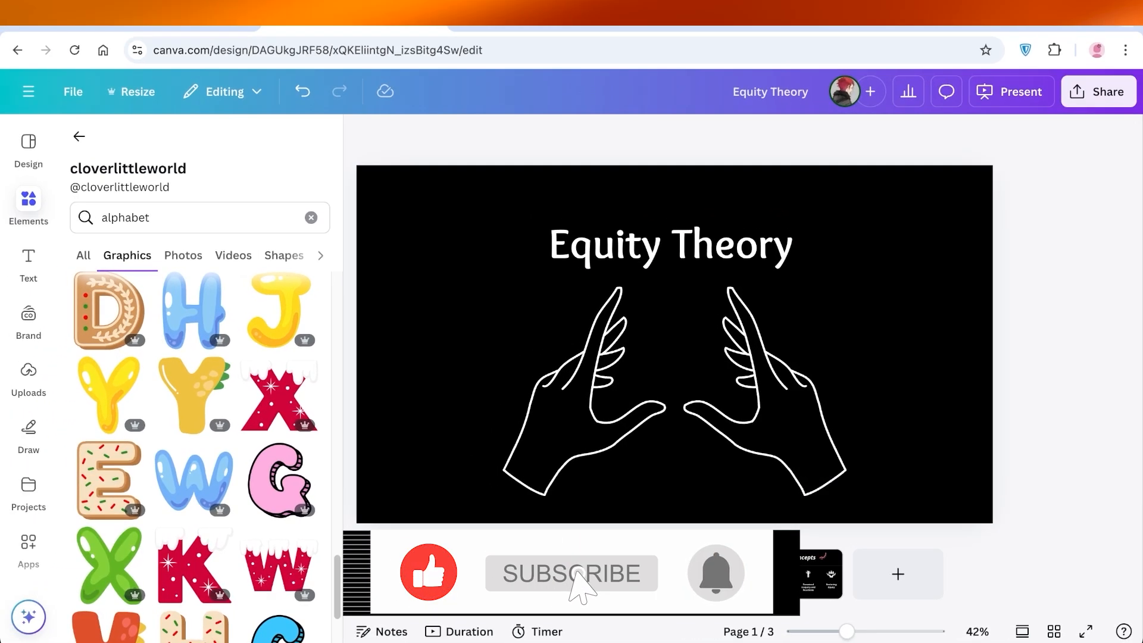